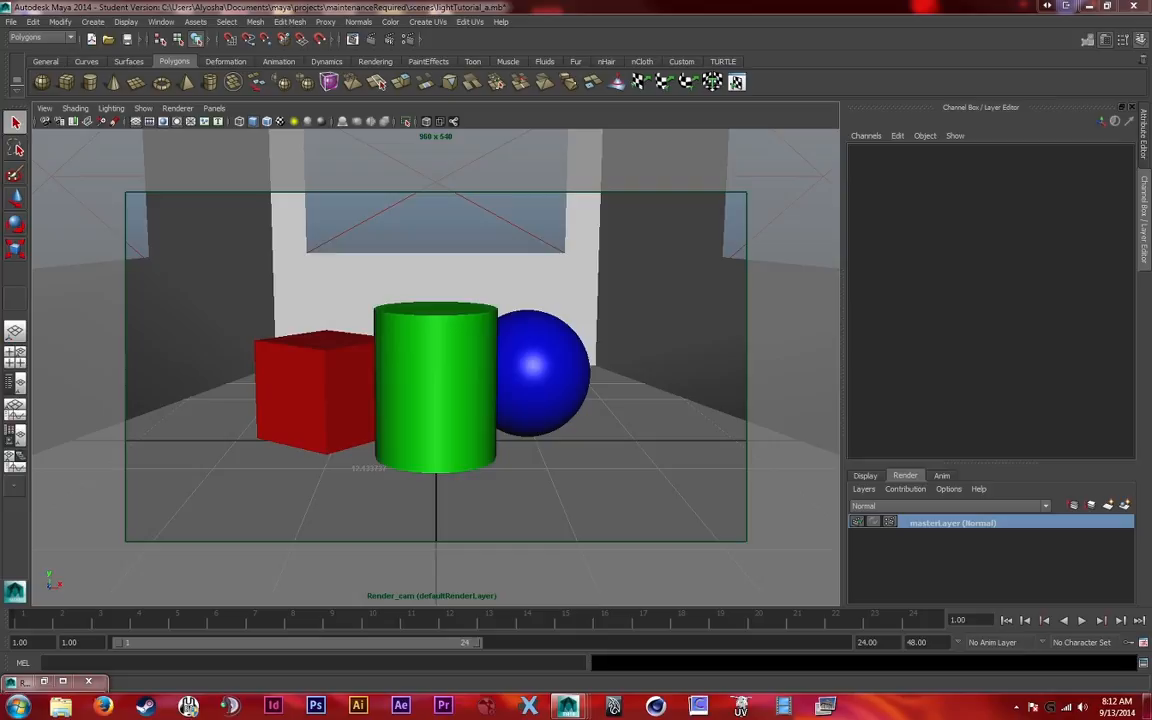
Create a new render layer and add the cube, cylinder, sphere and room geometry to it
{"action": "left_click", "coordinate": [1108, 505]}
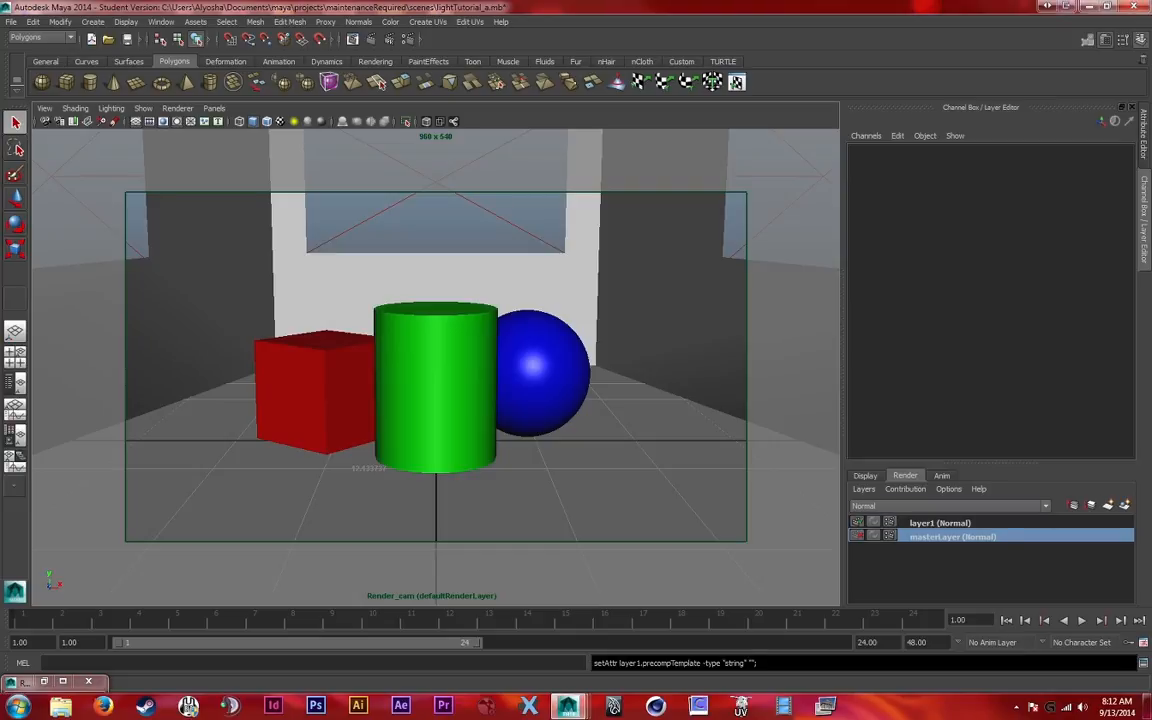
{"action": "left_click_drag", "start_coordinate": [236, 456], "coordinate": [588, 333]}
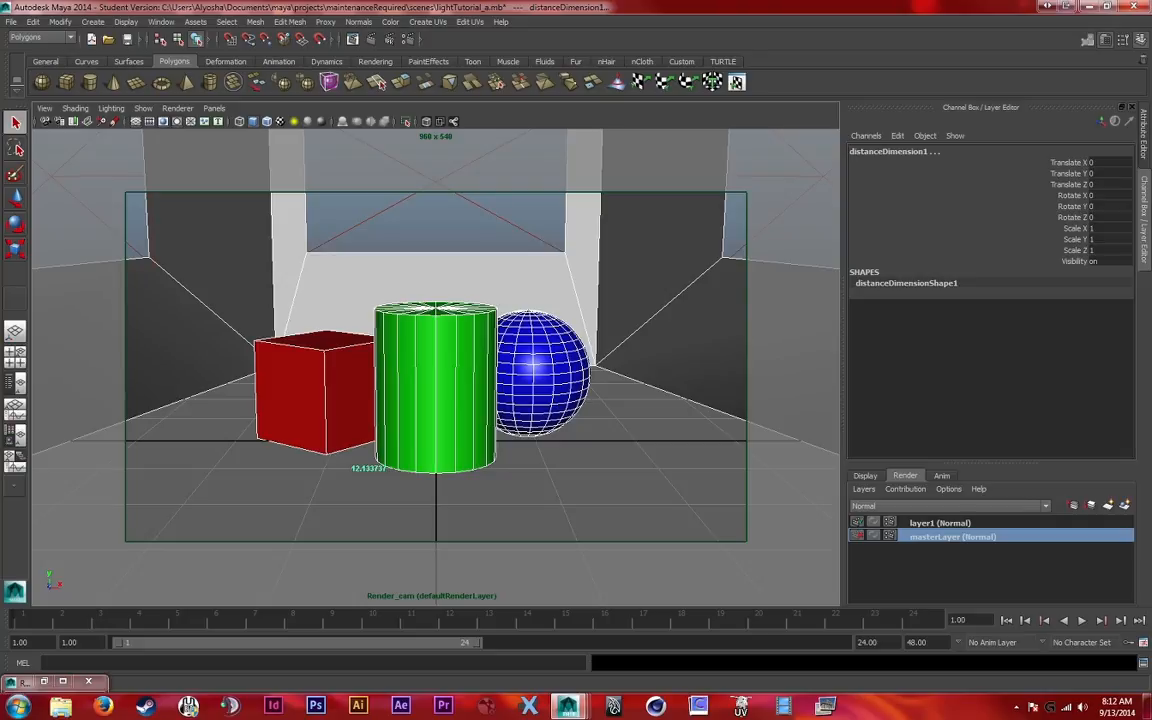
{"action": "right_click", "coordinate": [938, 522]}
{"action": "left_click", "coordinate": [975, 543]}
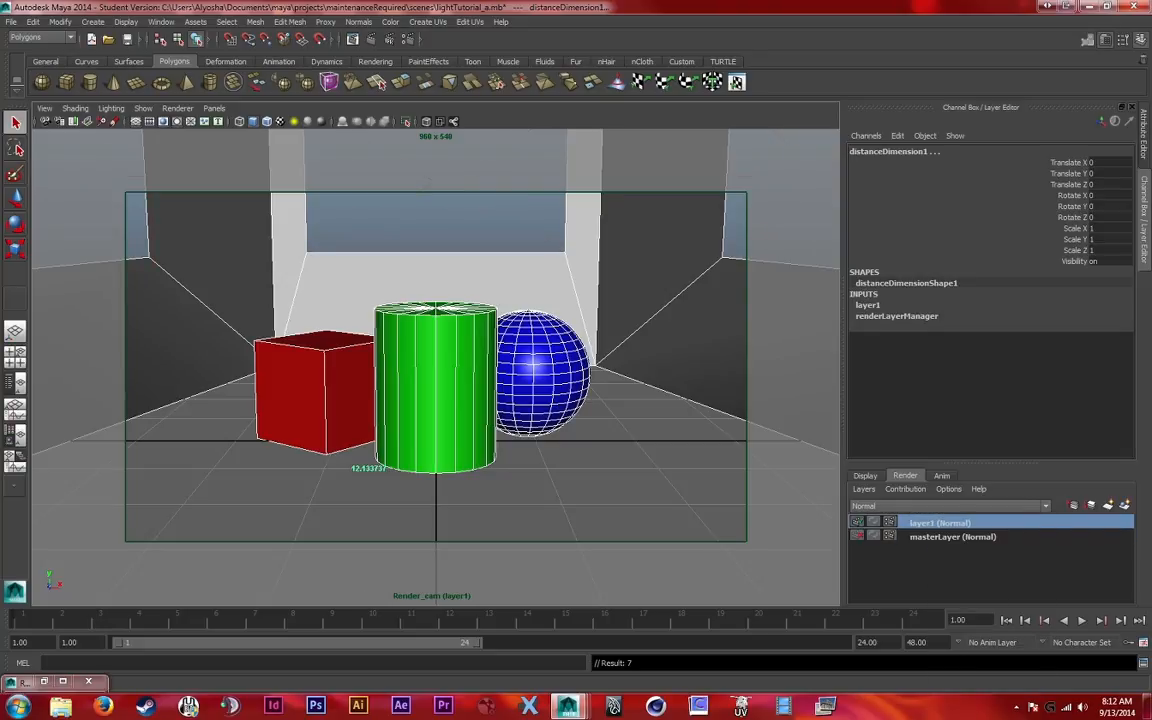
Set the image format to PSD (psd) in the render settings of layer1
{"action": "left_click", "coordinate": [889, 522]}
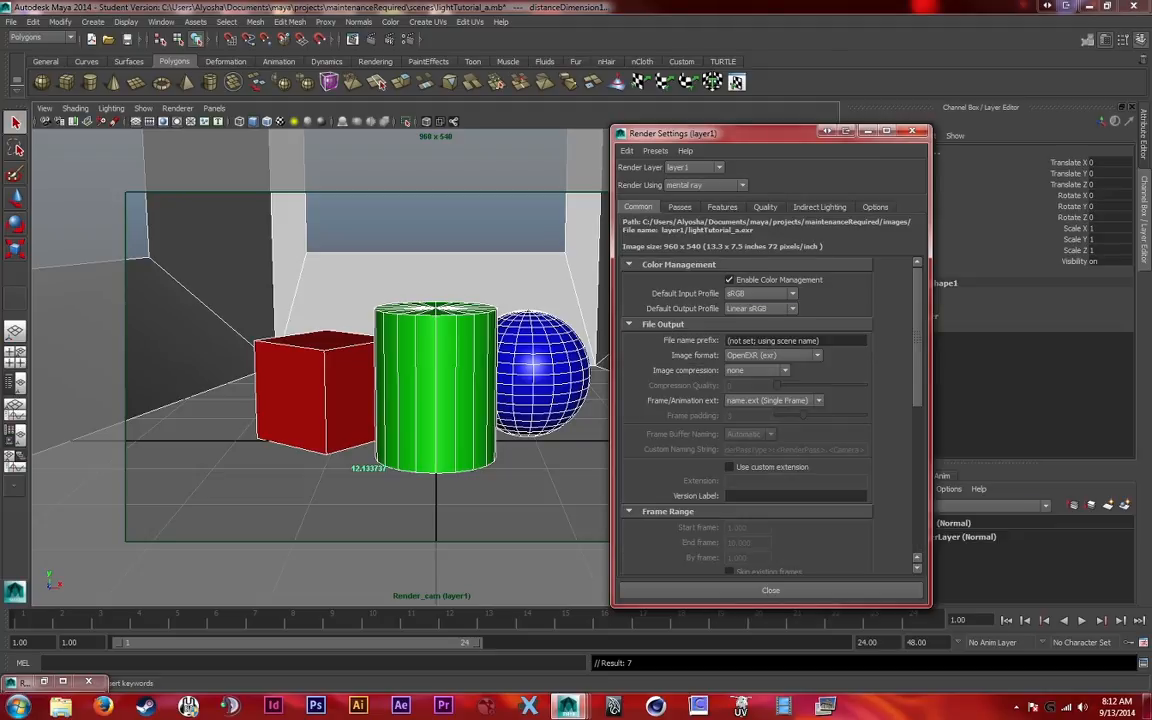
{"action": "left_click", "coordinate": [772, 355]}
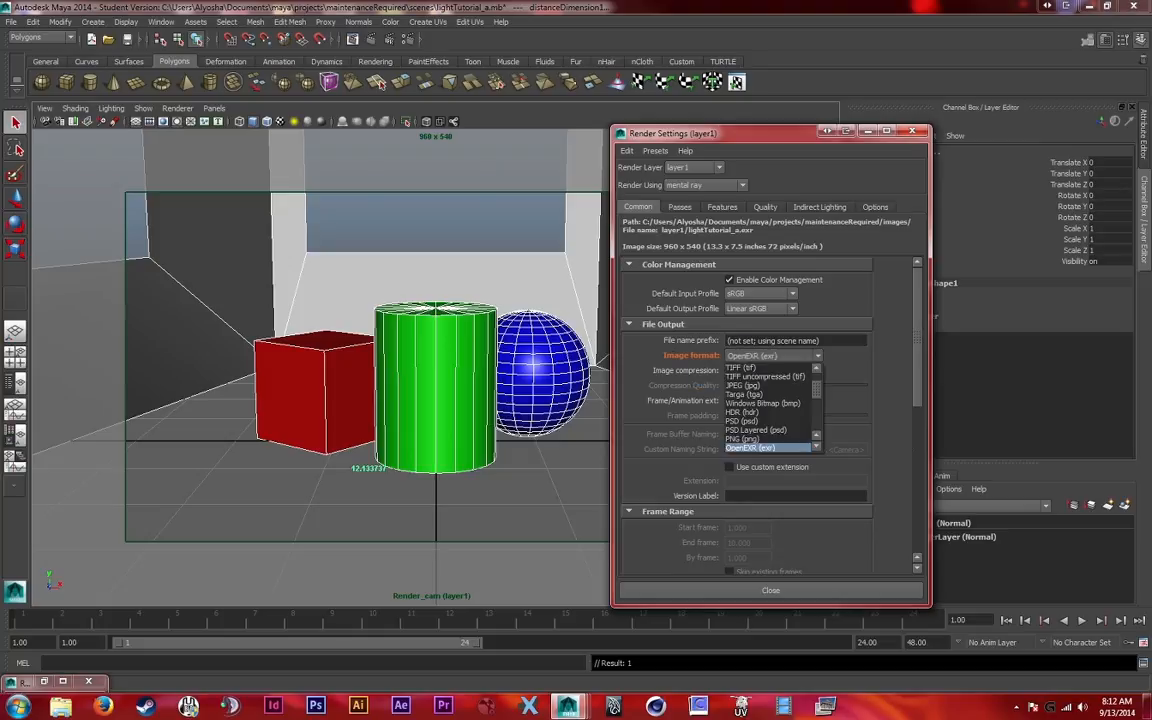
{"action": "left_click", "coordinate": [752, 421]}
{"action": "left_click", "coordinate": [770, 590]}
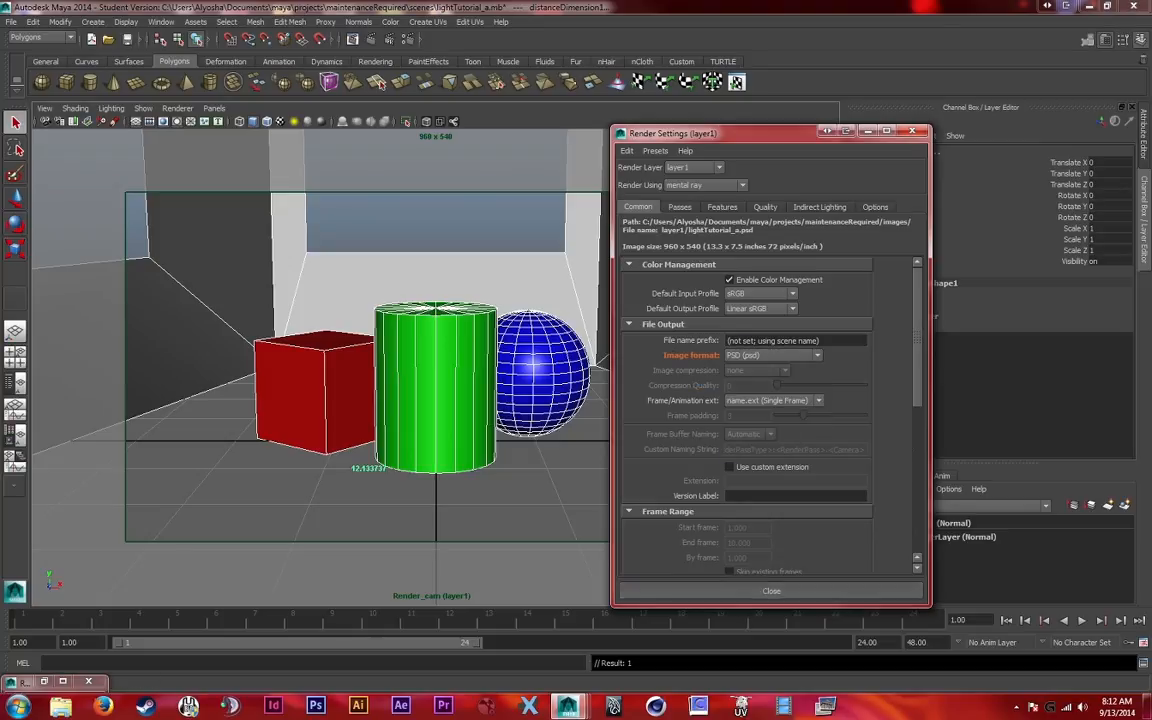
Create a layer override for the green cylinder's material color and darken it to black
{"action": "left_click", "coordinate": [440, 400]}
{"action": "key", "text": "ctrl+a"}
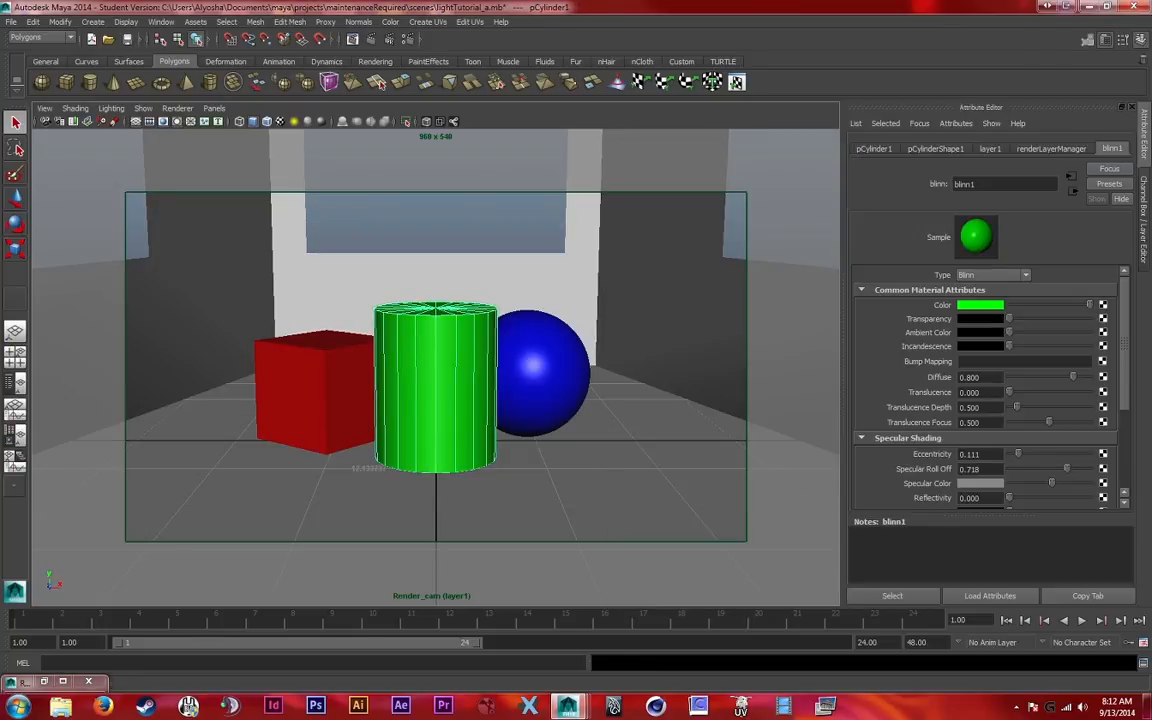
{"action": "right_click", "coordinate": [943, 305]}
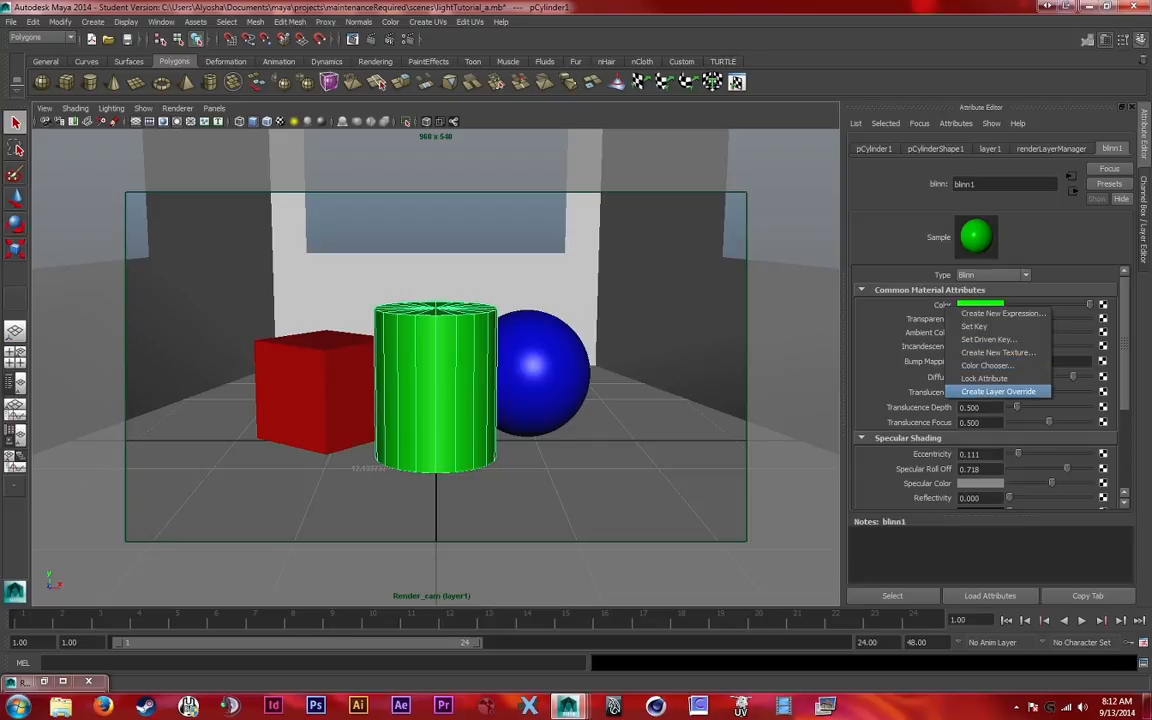
{"action": "left_click", "coordinate": [985, 391]}
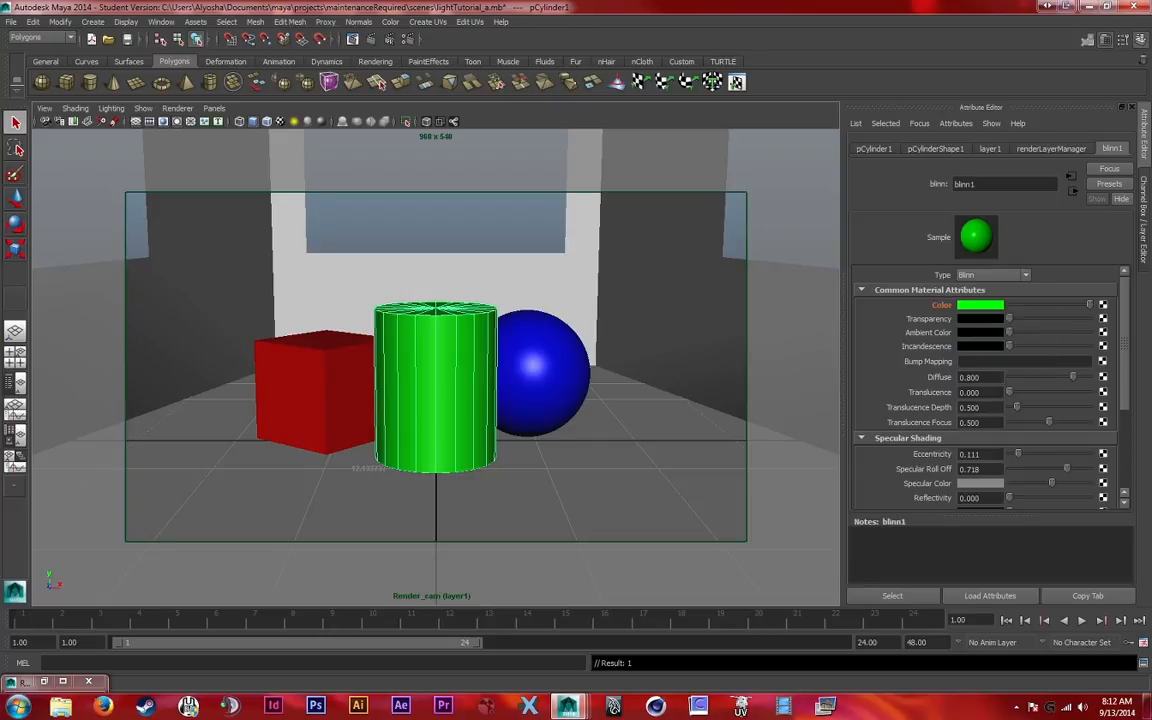
{"action": "left_click_drag", "start_coordinate": [1089, 305], "coordinate": [1009, 305]}
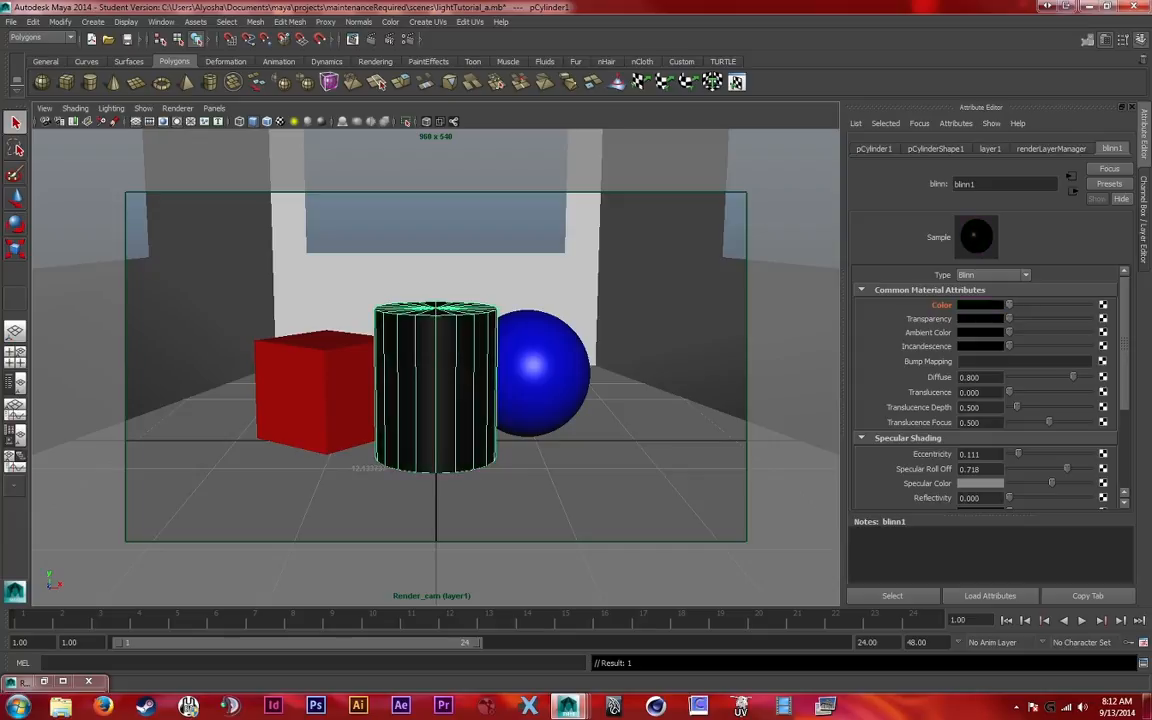
{"action": "left_click", "coordinate": [548, 590]}
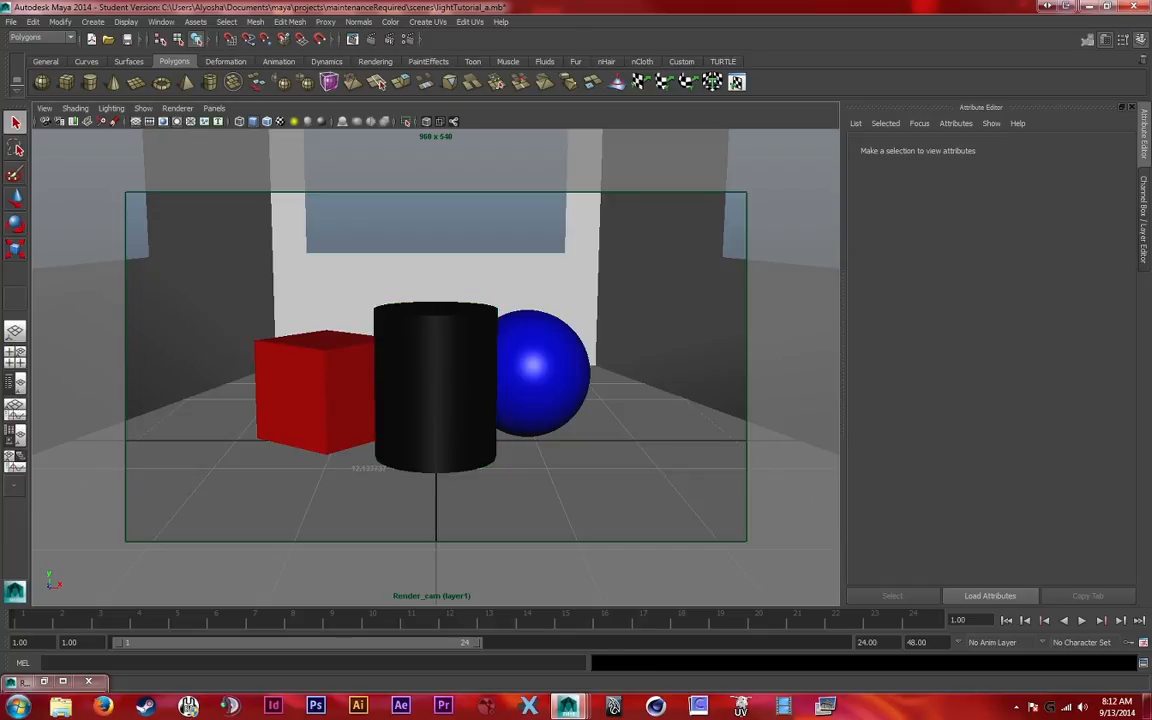
Delete the render layer layer1
{"action": "key", "text": "ctrl+a"}
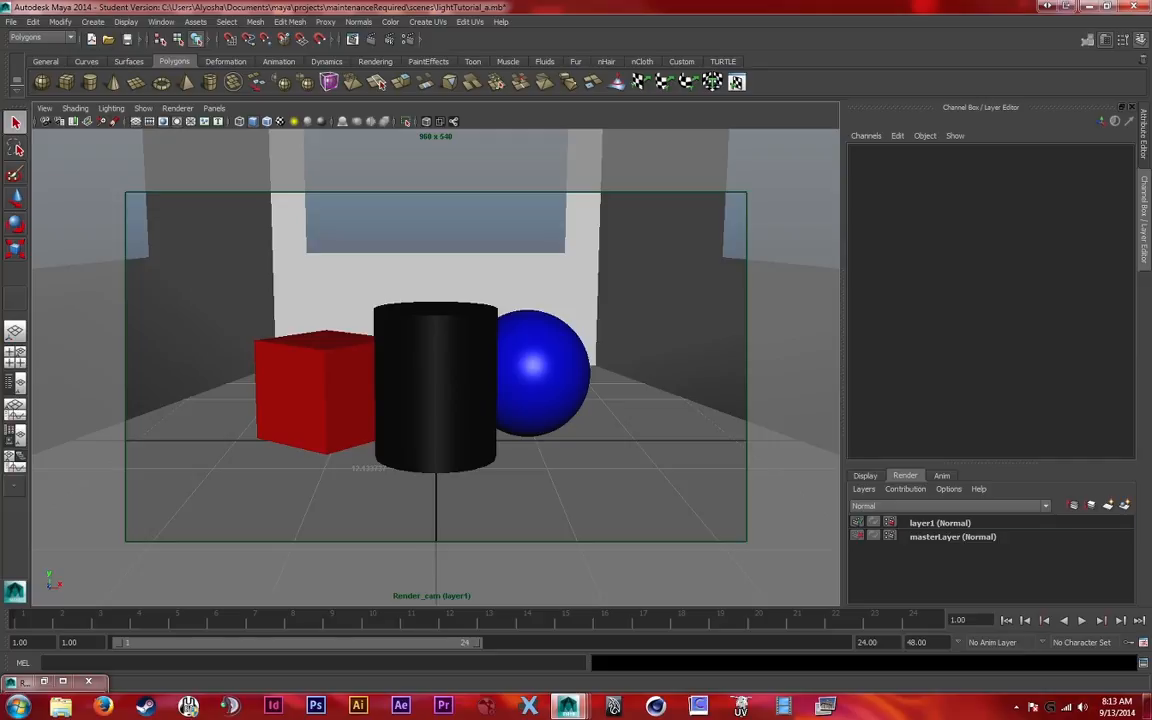
{"action": "left_click", "coordinate": [940, 523]}
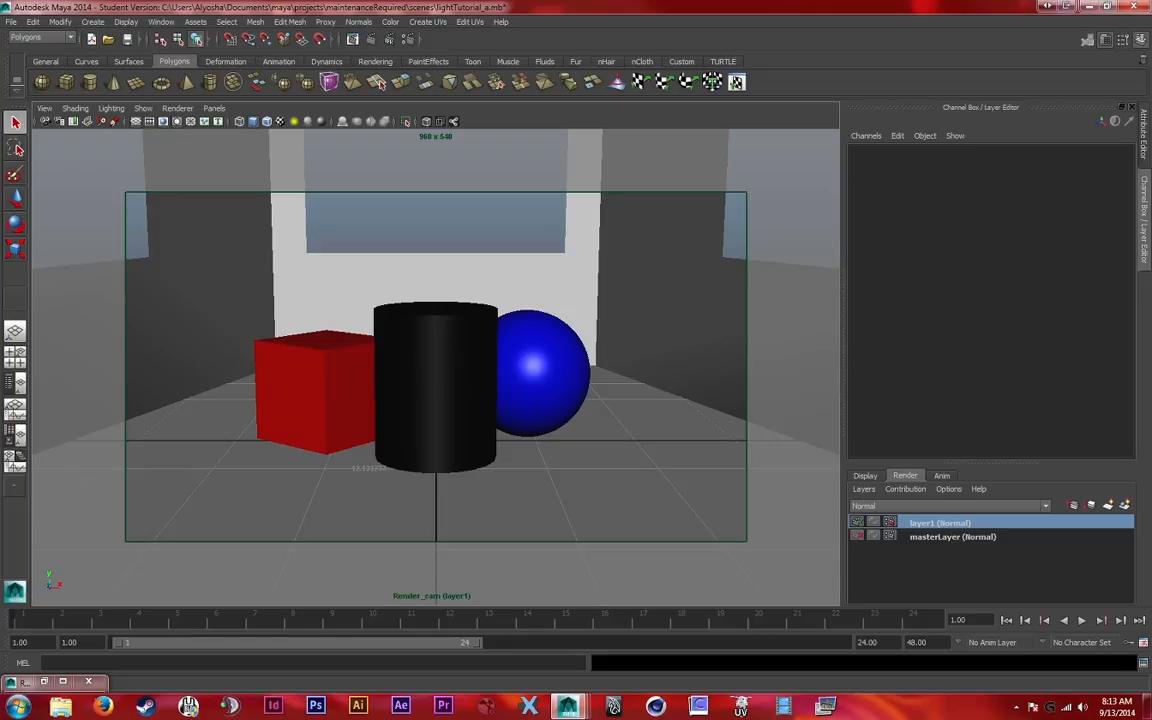
{"action": "right_click", "coordinate": [940, 522]}
{"action": "left_click", "coordinate": [990, 612]}
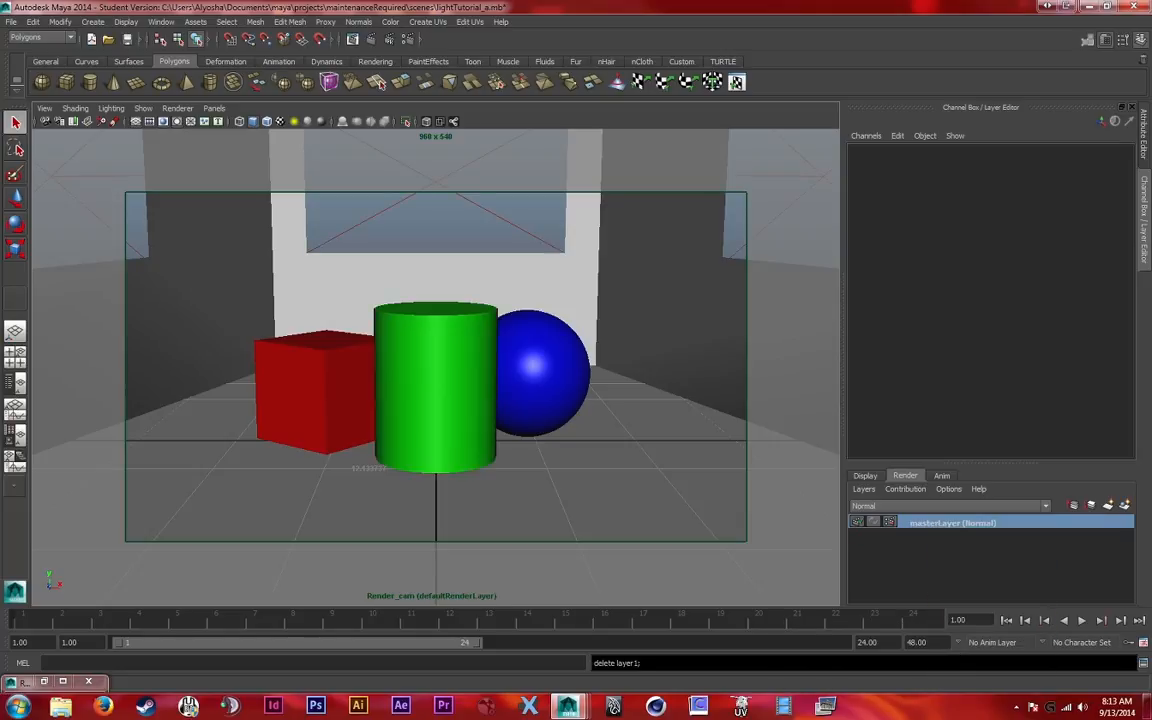
Examine the render passes available for creation in the master layer's render settings
{"action": "left_click", "coordinate": [407, 39]}
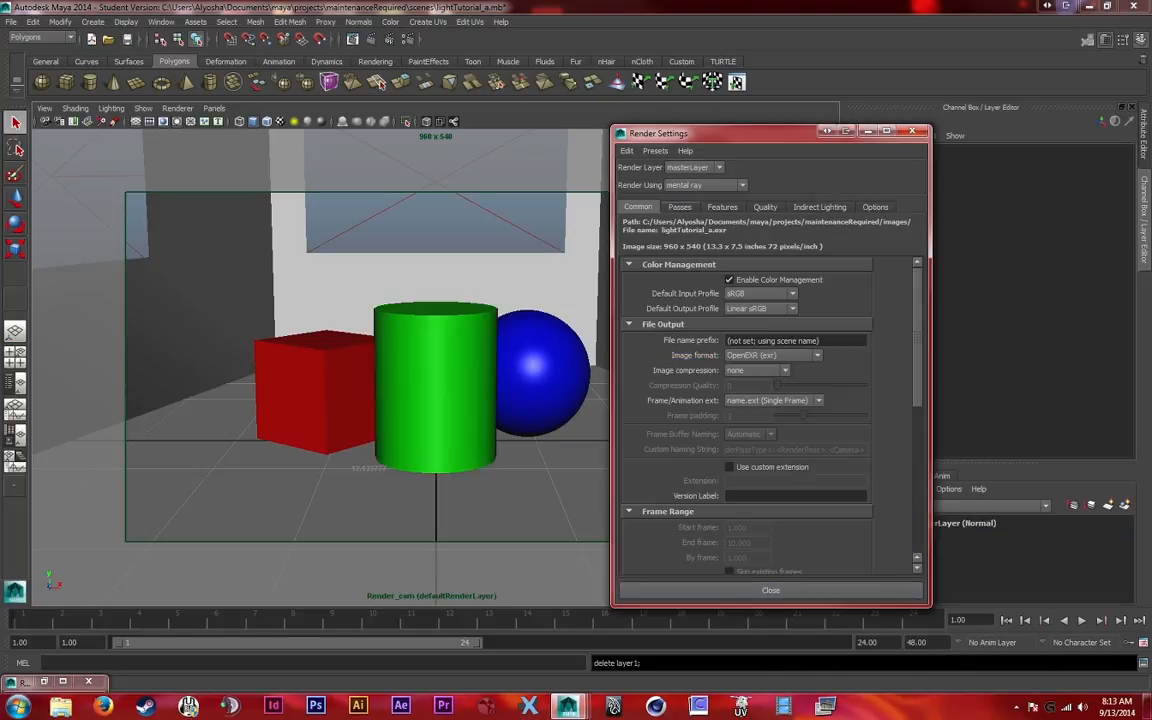
{"action": "left_click", "coordinate": [680, 207]}
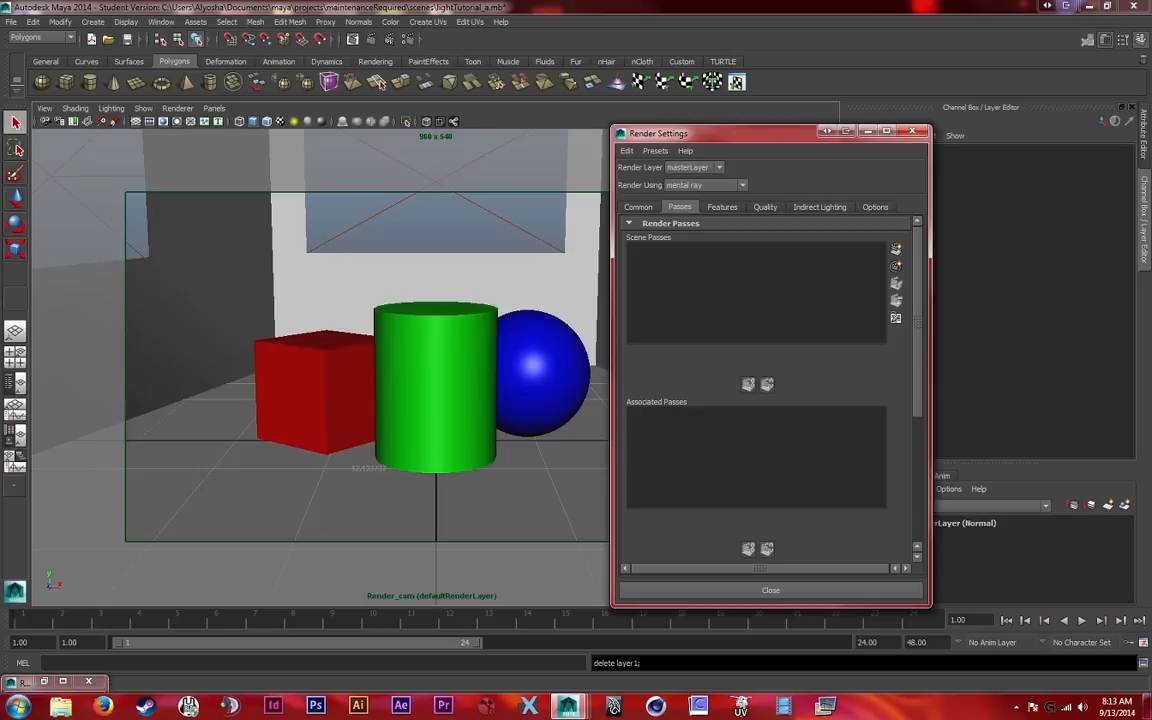
{"action": "left_click_drag", "start_coordinate": [720, 133], "coordinate": [441, 131]}
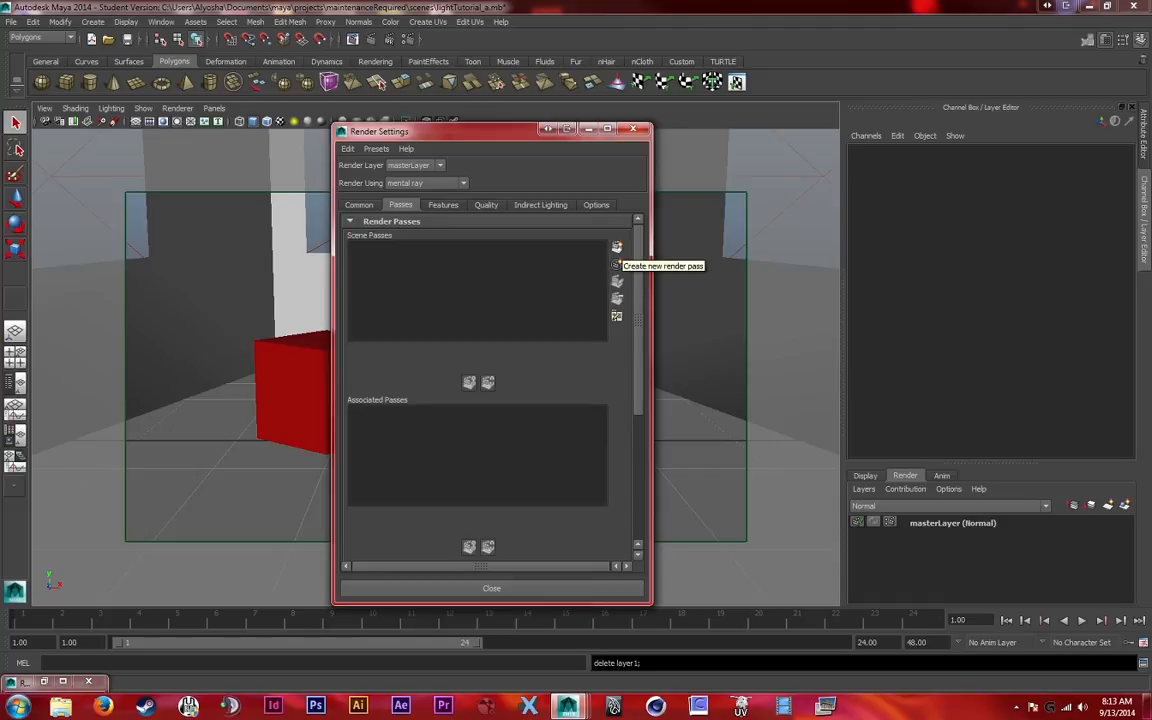
{"action": "left_click", "coordinate": [616, 248]}
{"action": "left_click_drag", "start_coordinate": [680, 159], "coordinate": [741, 125]}
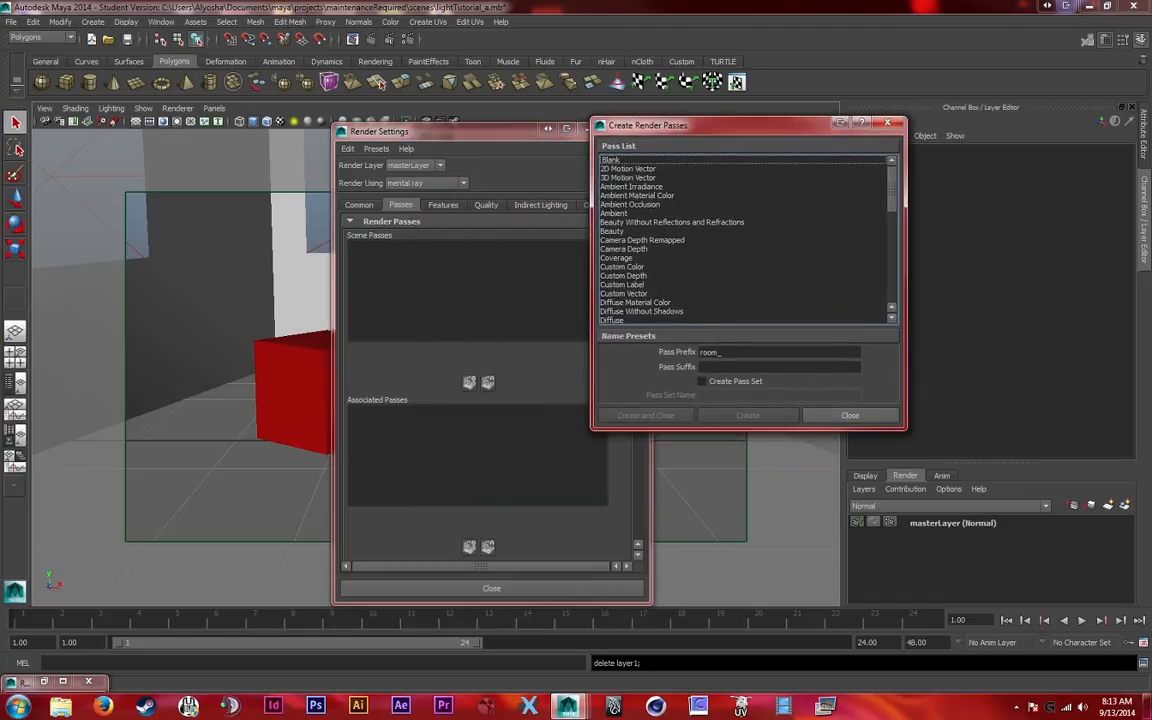
{"action": "scroll", "coordinate": [745, 240], "scroll_direction": "down", "scroll_amount": 3}
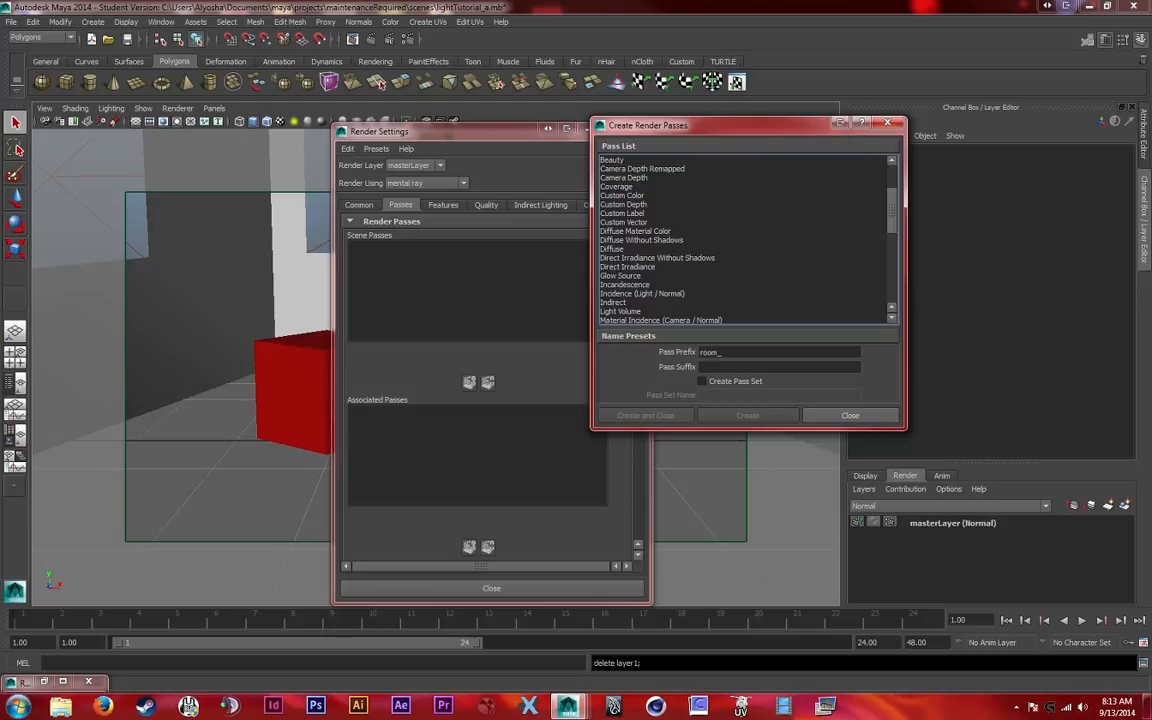
{"action": "scroll", "coordinate": [745, 240], "scroll_direction": "up", "scroll_amount": 3}
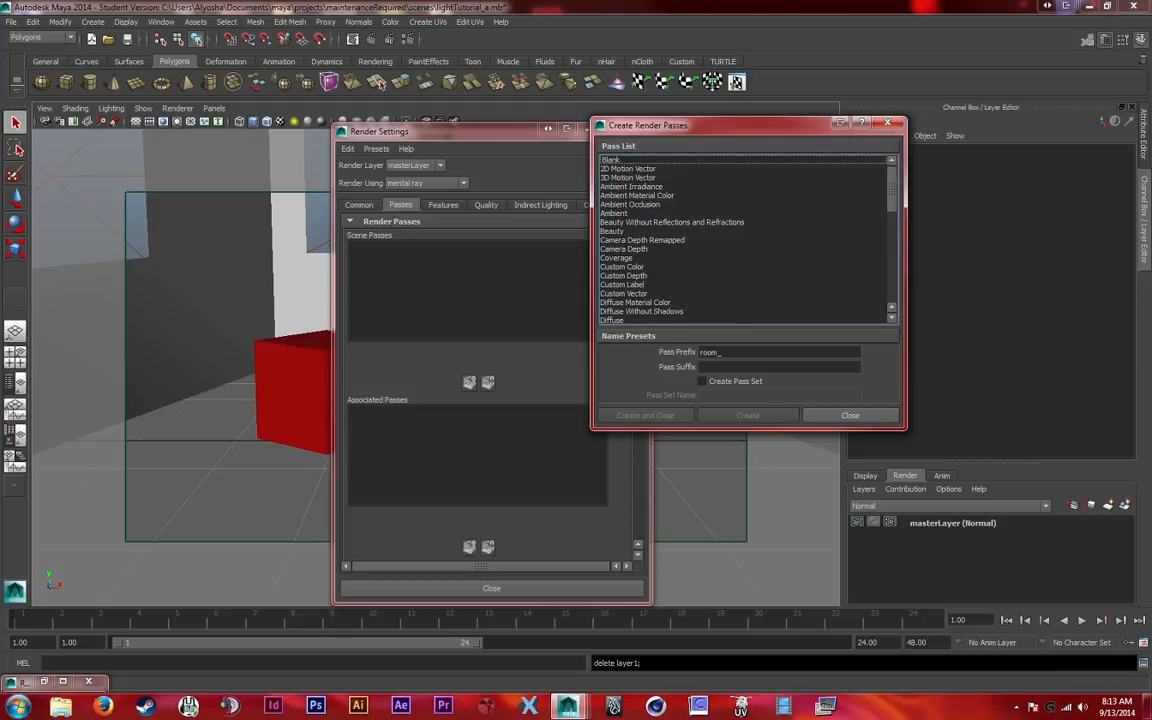
{"action": "left_click", "coordinate": [850, 415]}
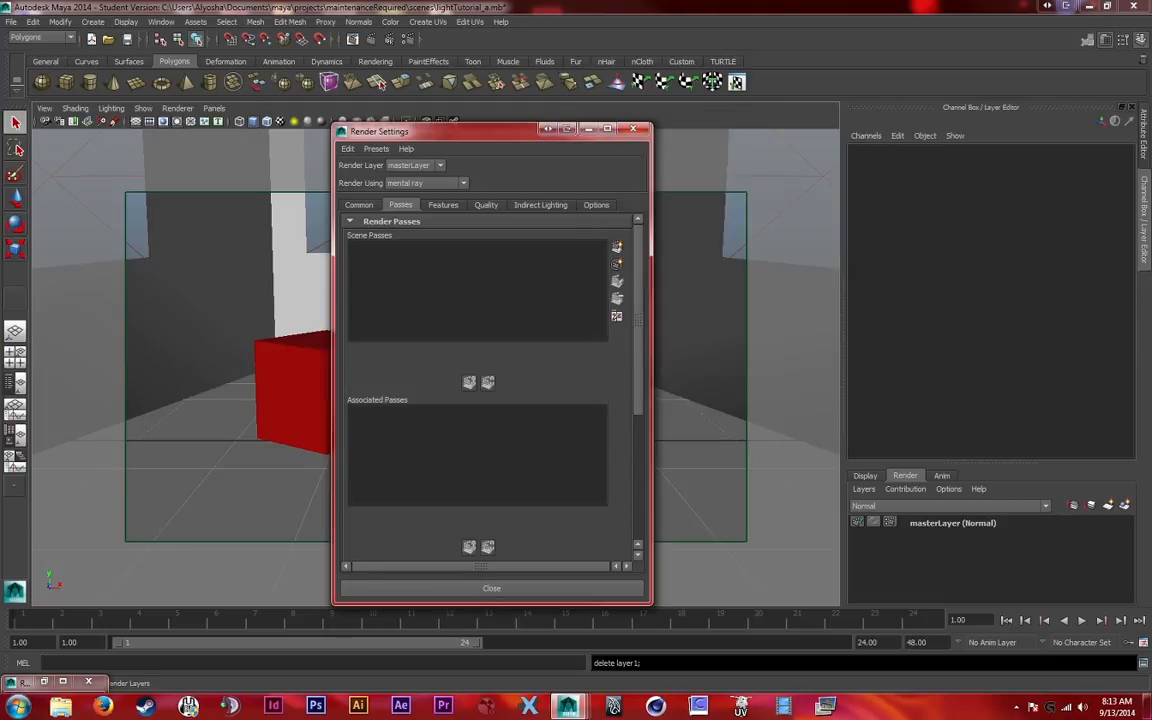
{"action": "left_click", "coordinate": [491, 588]}
Create a render layer from all objects in masterLayer and name it Beauty
{"action": "left_click", "coordinate": [933, 522]}
{"action": "right_click", "coordinate": [933, 522]}
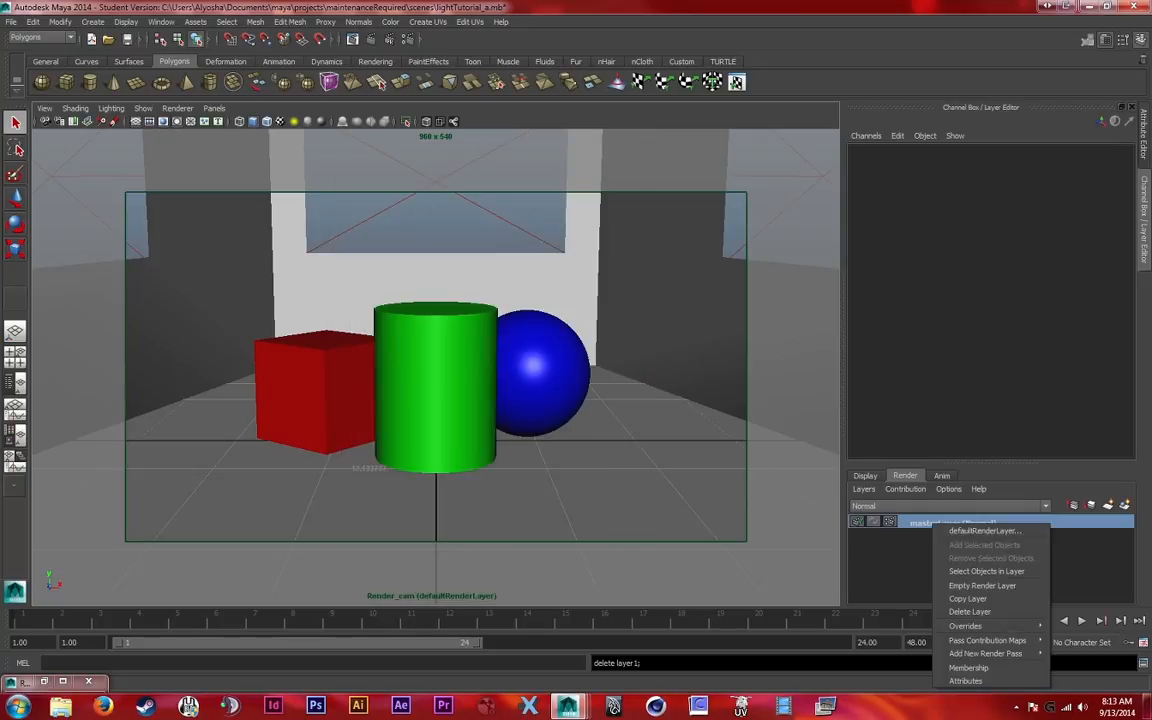
{"action": "left_click", "coordinate": [985, 571]}
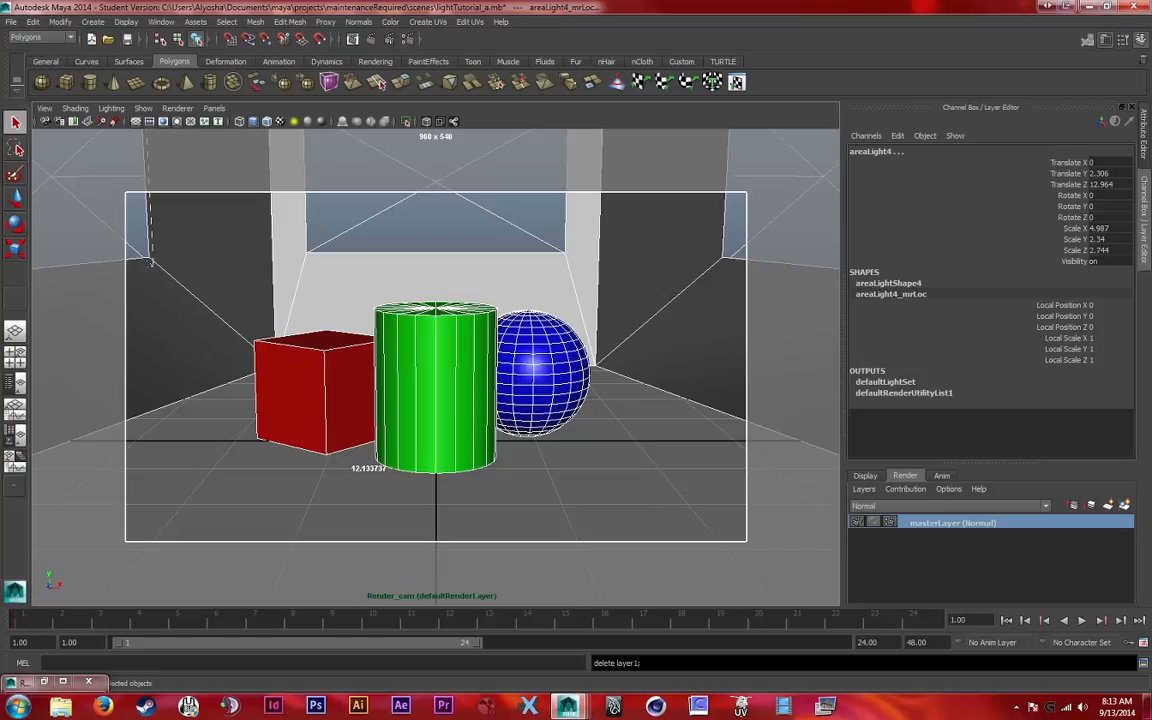
{"action": "left_click", "coordinate": [1124, 505]}
{"action": "double_click", "coordinate": [930, 522]}
{"action": "type", "text": "Beauty"}
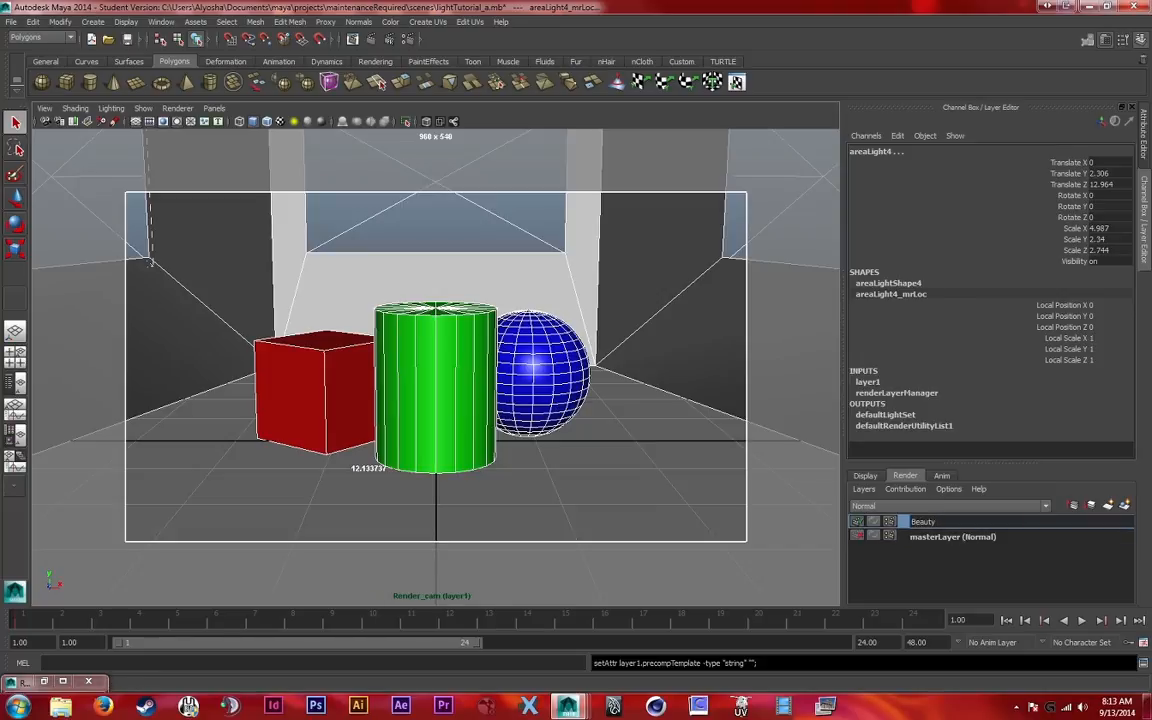
{"action": "key", "text": "Return"}
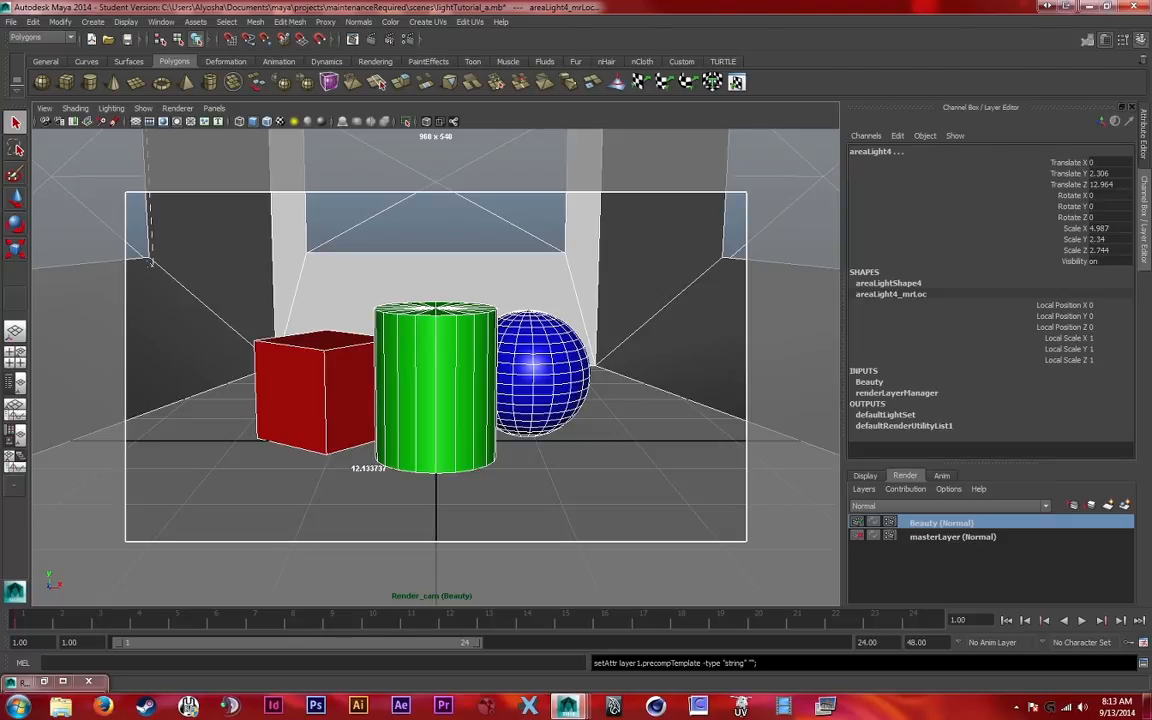
Start creating render passes for the Beauty layer, selecting the Beauty and Diffuse Material Color passes
{"action": "left_click", "coordinate": [889, 522]}
{"action": "left_click_drag", "start_coordinate": [450, 131], "coordinate": [793, 119]}
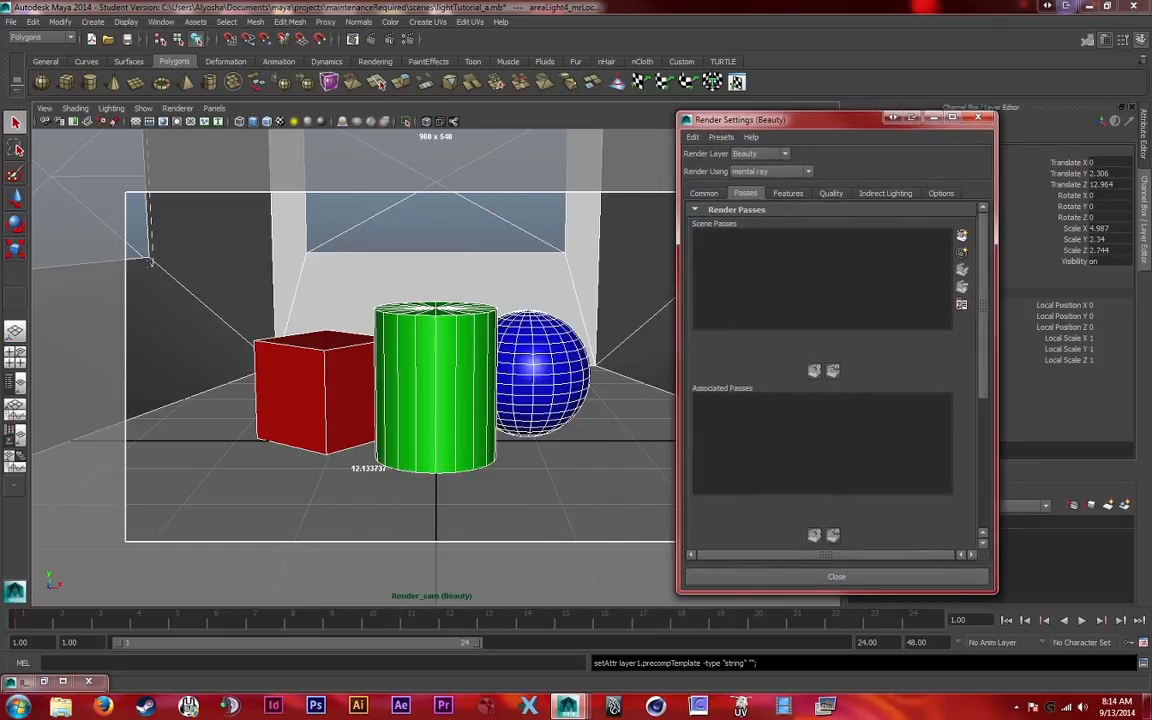
{"action": "left_click", "coordinate": [961, 236]}
{"action": "left_click_drag", "start_coordinate": [570, 192], "coordinate": [834, 191]}
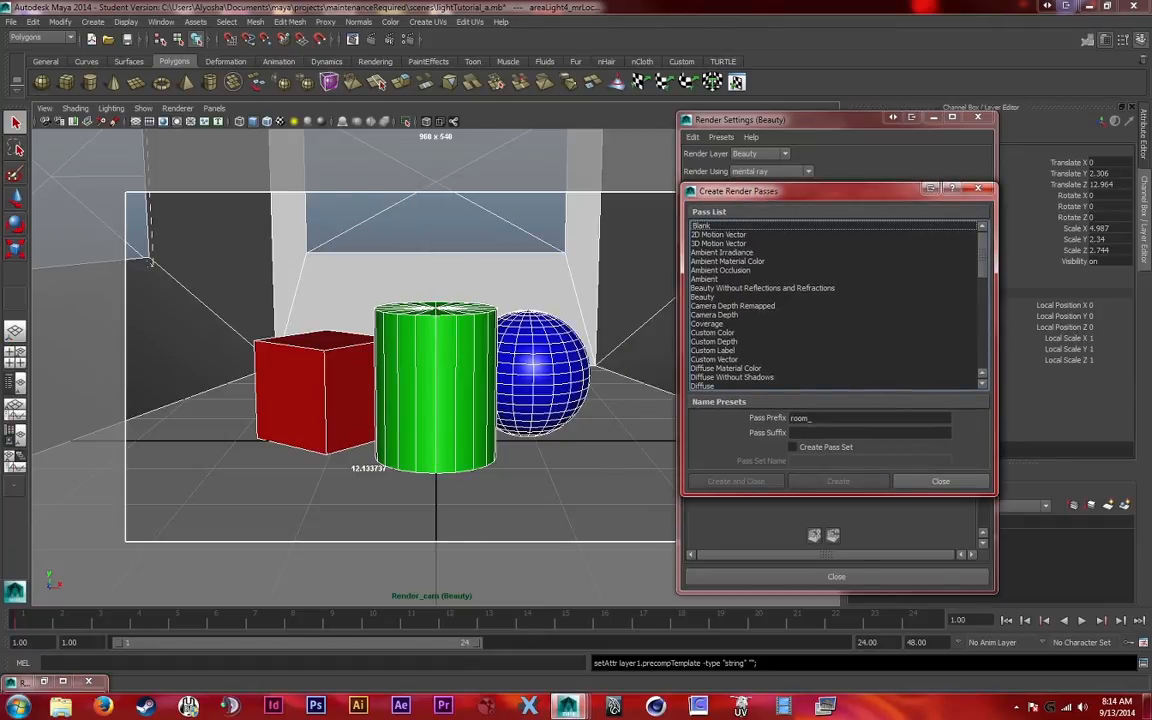
{"action": "left_click", "coordinate": [703, 297]}
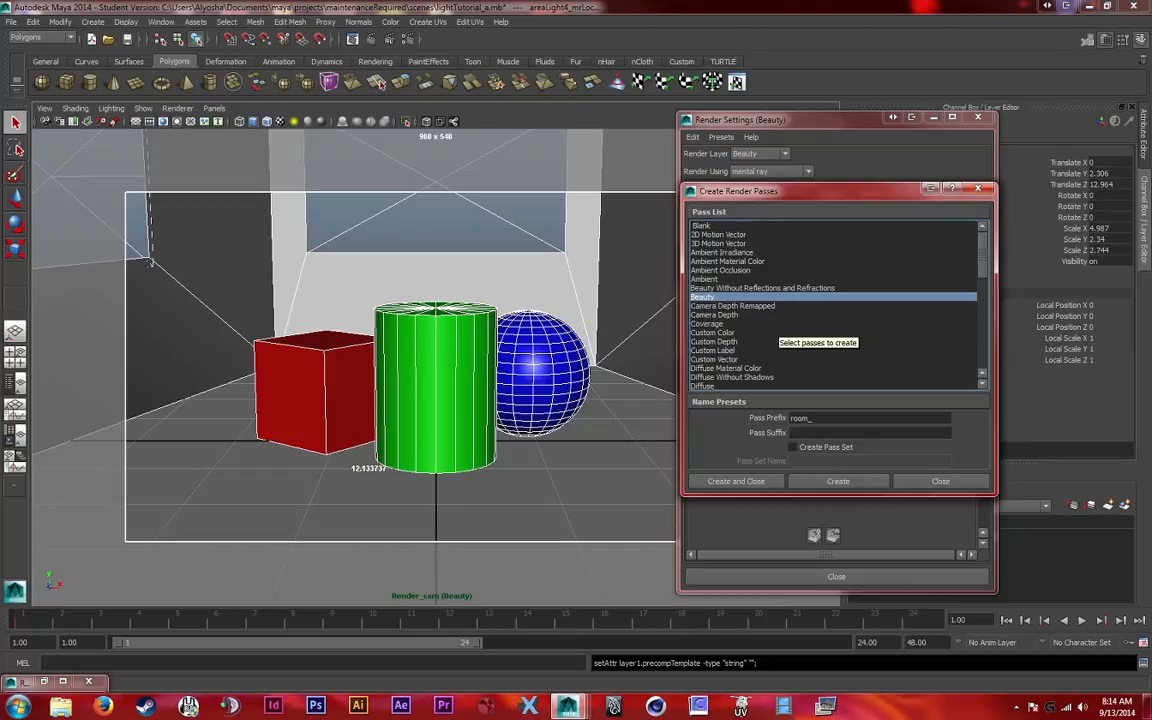
{"action": "scroll", "coordinate": [800, 325], "scroll_direction": "down", "scroll_amount": 1}
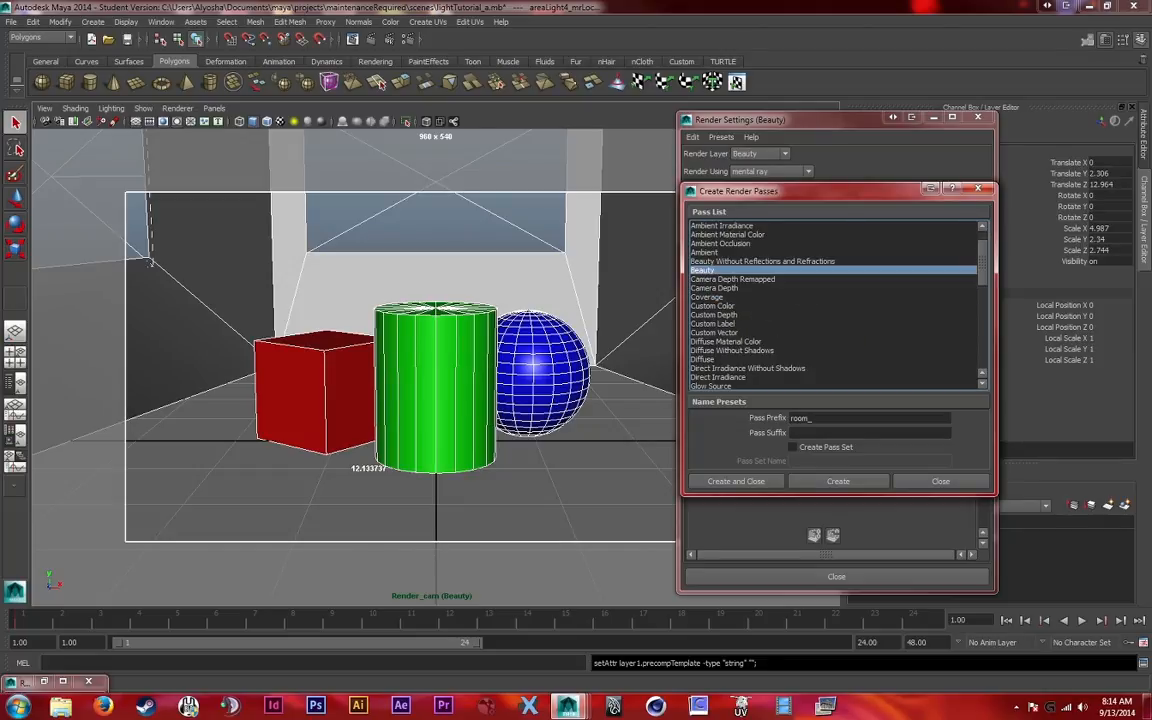
{"action": "left_click", "coordinate": [726, 342], "text": "ctrl"}
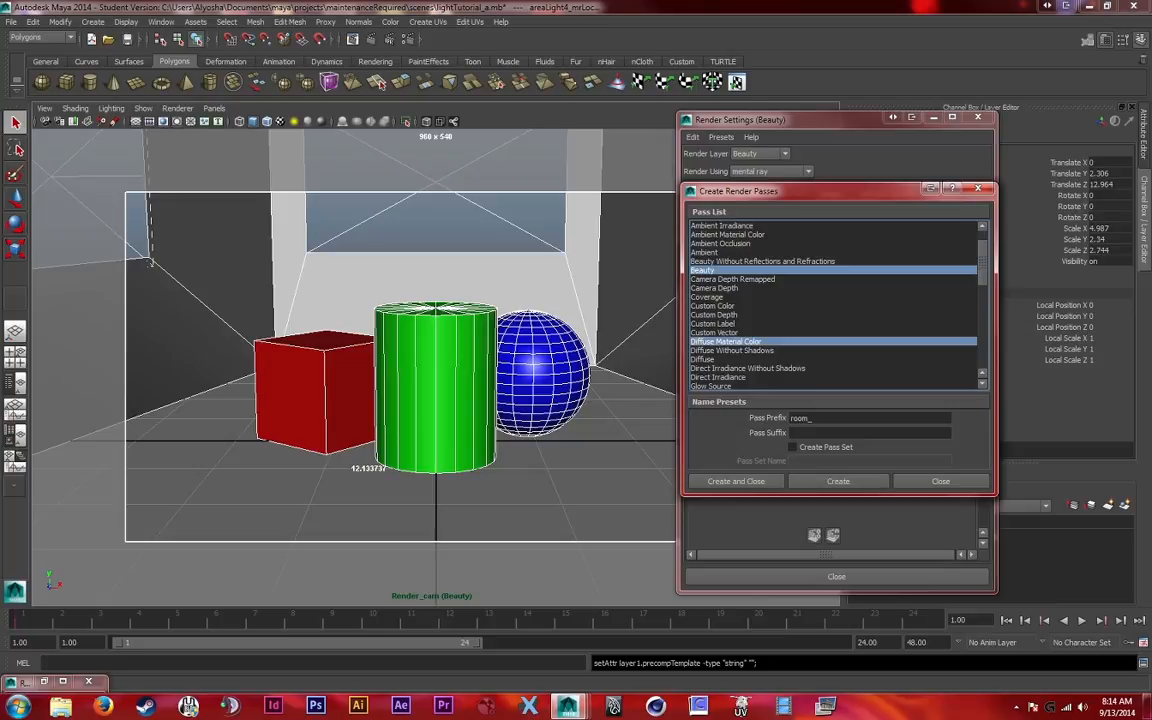
Add the Matte pass to the selected render passes, leaving Raw Shadow deselected
{"action": "scroll", "coordinate": [800, 305], "scroll_direction": "down", "scroll_amount": 4}
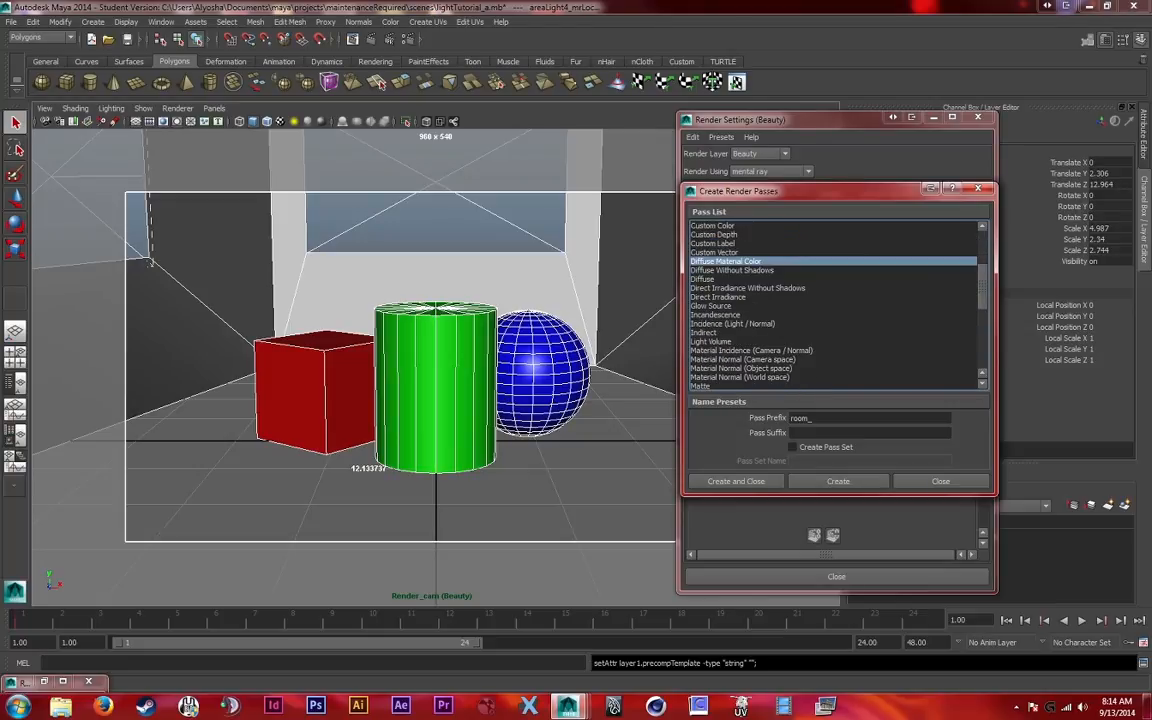
{"action": "left_click", "coordinate": [702, 359], "text": "ctrl"}
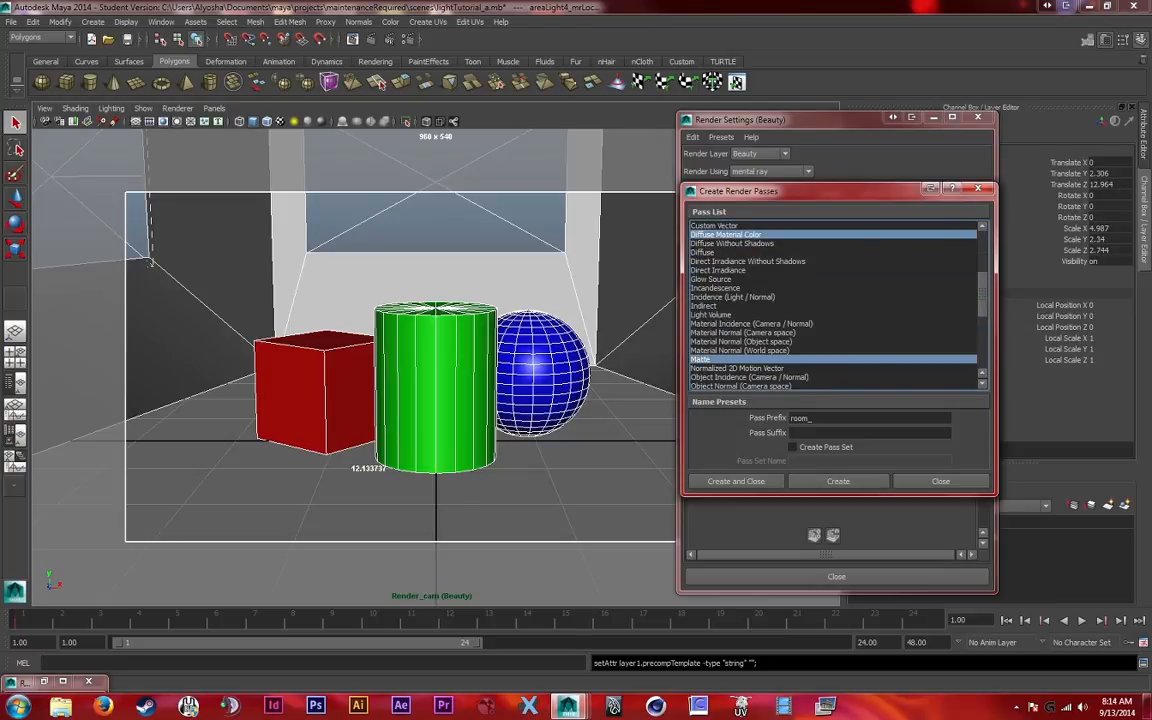
{"action": "scroll", "coordinate": [833, 305], "scroll_direction": "down", "scroll_amount": 3}
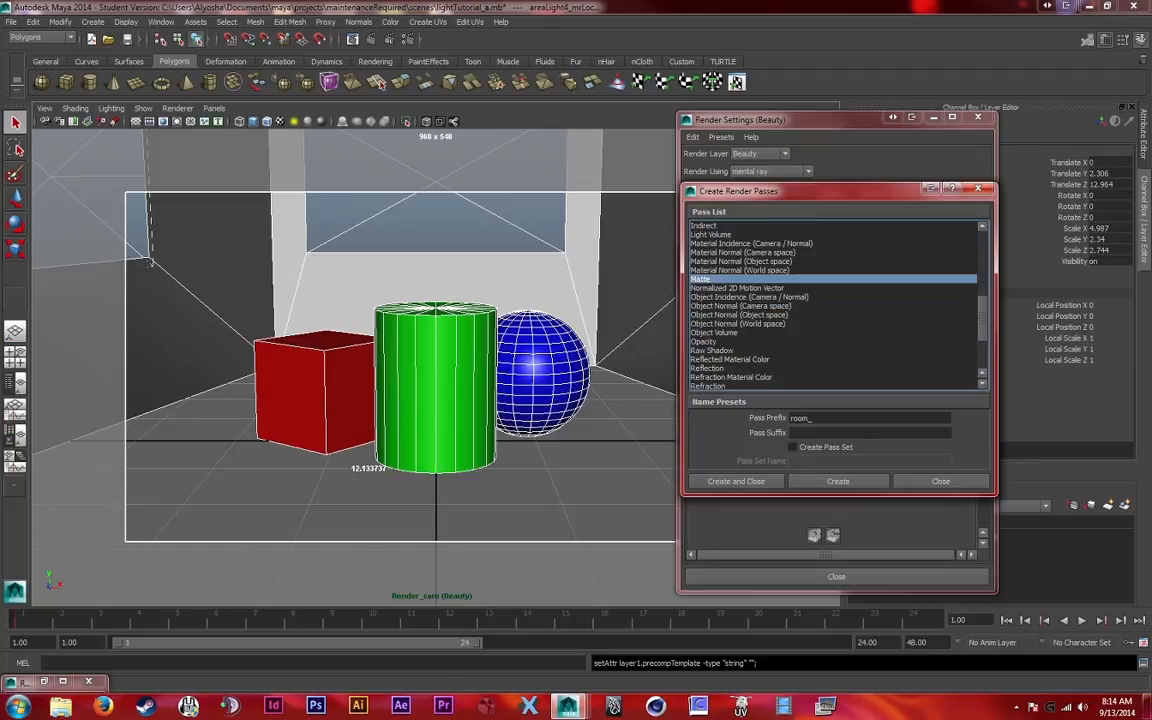
{"action": "left_click", "coordinate": [712, 351], "text": "ctrl"}
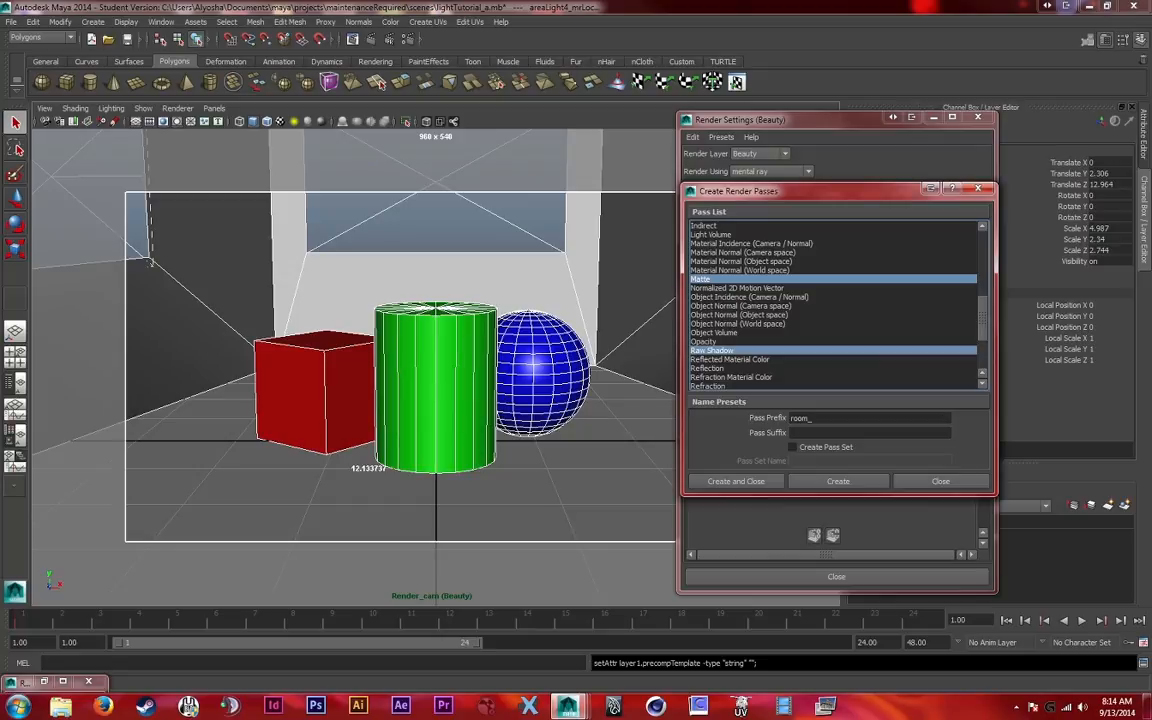
{"action": "left_click", "coordinate": [712, 351], "text": "ctrl"}
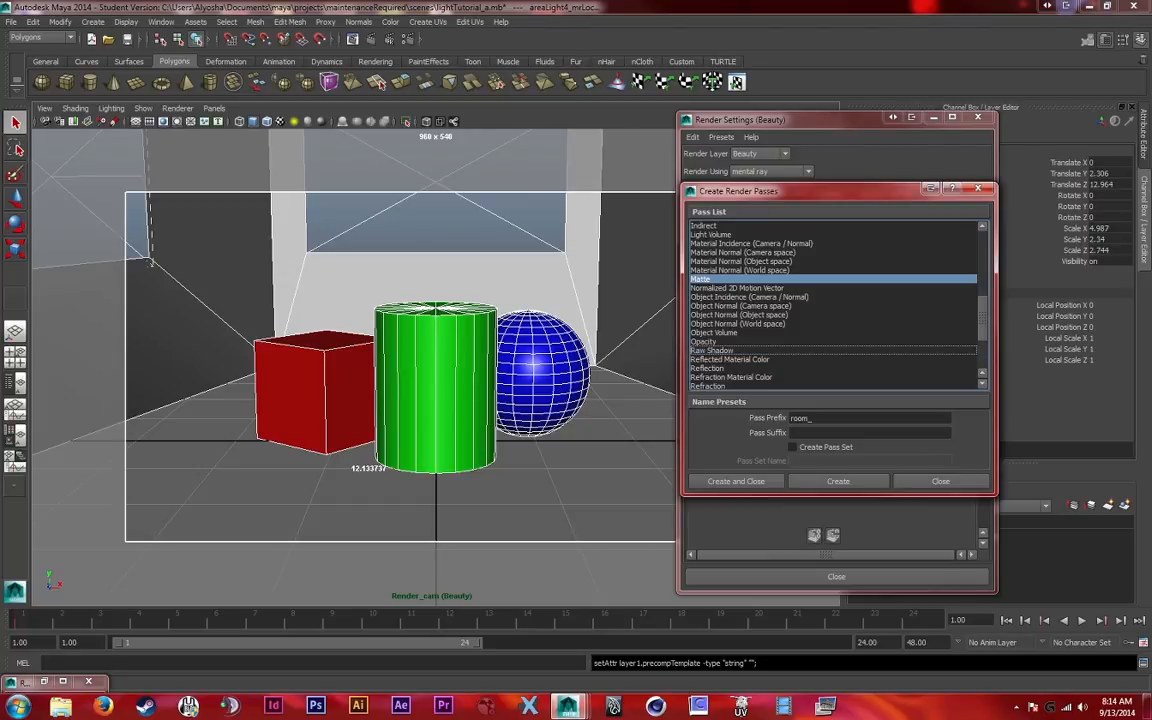
Add the Specular, Reflection and Raw Shadow passes to the selected render passes
{"action": "scroll", "coordinate": [833, 305], "scroll_direction": "down", "scroll_amount": 1}
{"action": "scroll", "coordinate": [833, 305], "scroll_direction": "down", "scroll_amount": 1}
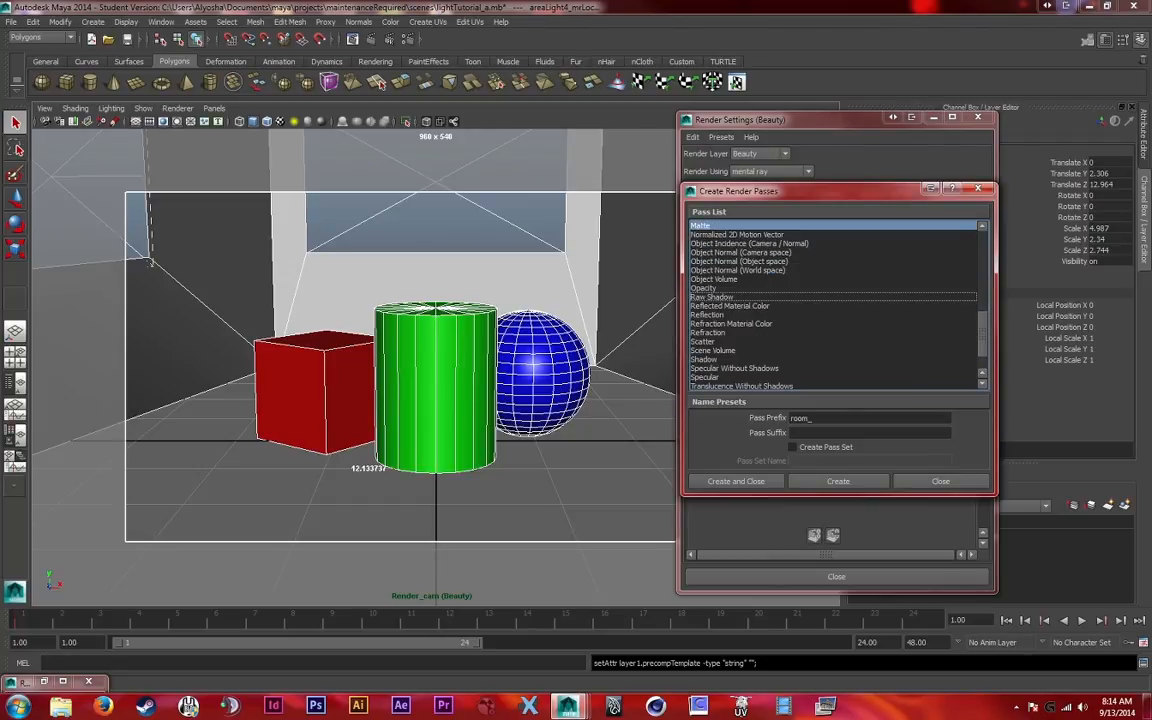
{"action": "left_click", "coordinate": [705, 377], "text": "ctrl"}
{"action": "scroll", "coordinate": [833, 305], "scroll_direction": "down", "scroll_amount": 1}
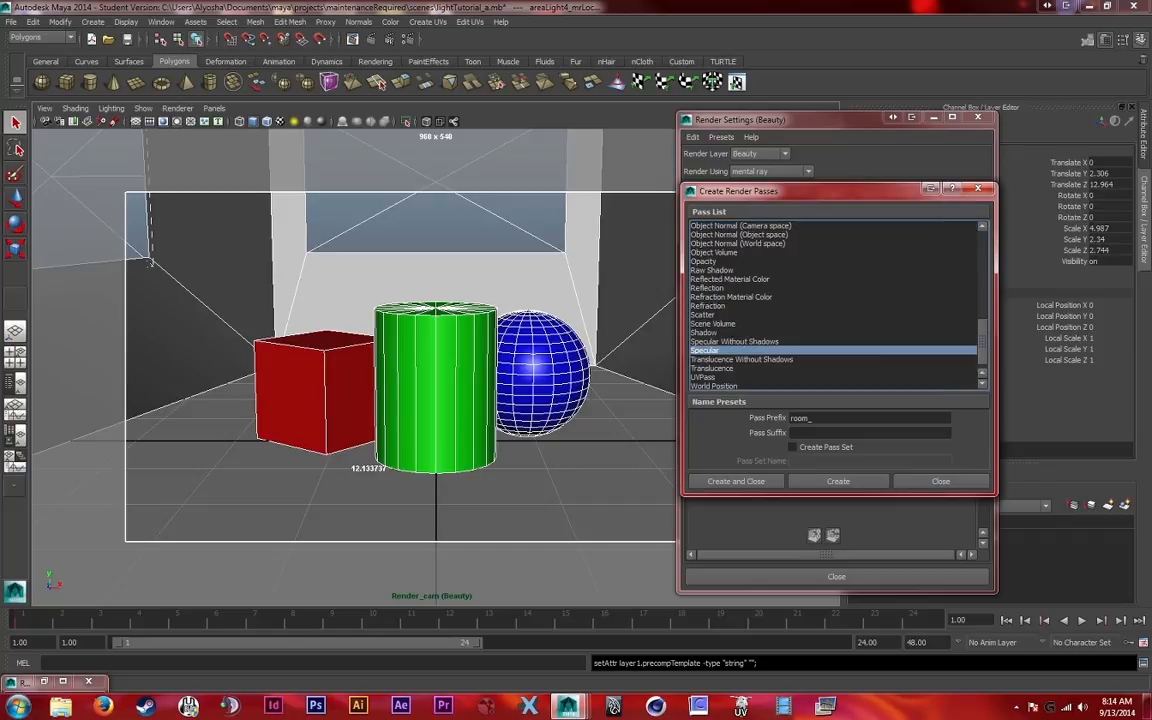
{"action": "scroll", "coordinate": [833, 305], "scroll_direction": "down", "scroll_amount": 1}
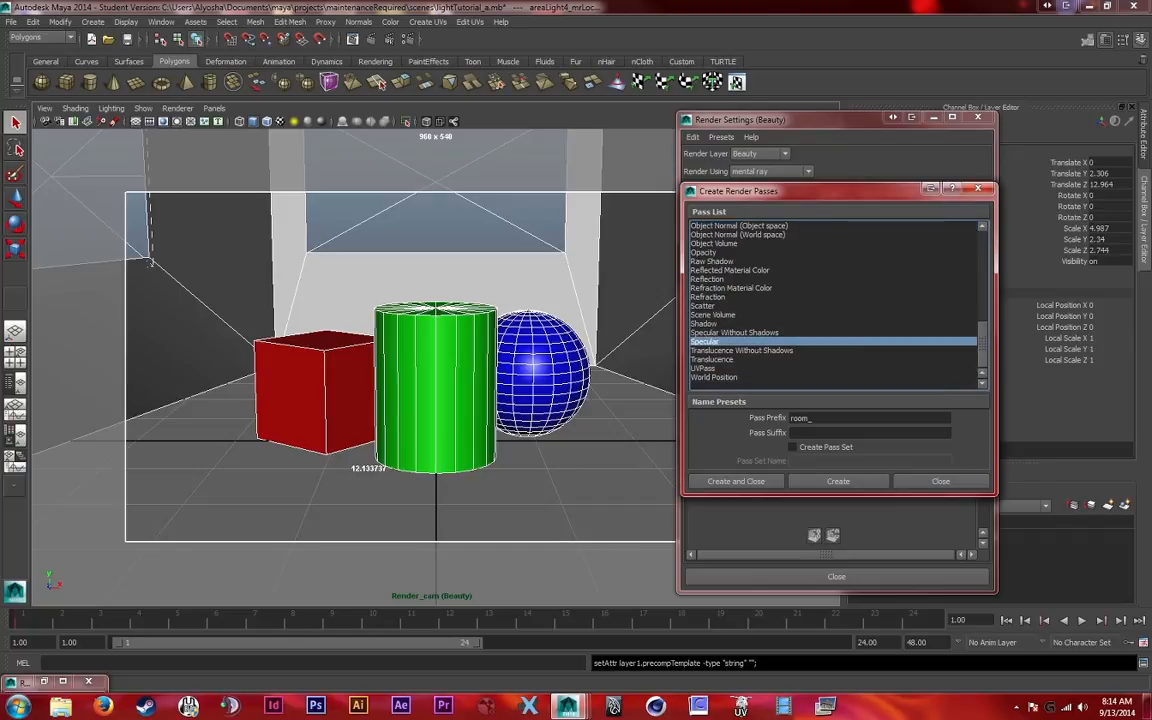
{"action": "left_click", "coordinate": [708, 279], "text": "ctrl"}
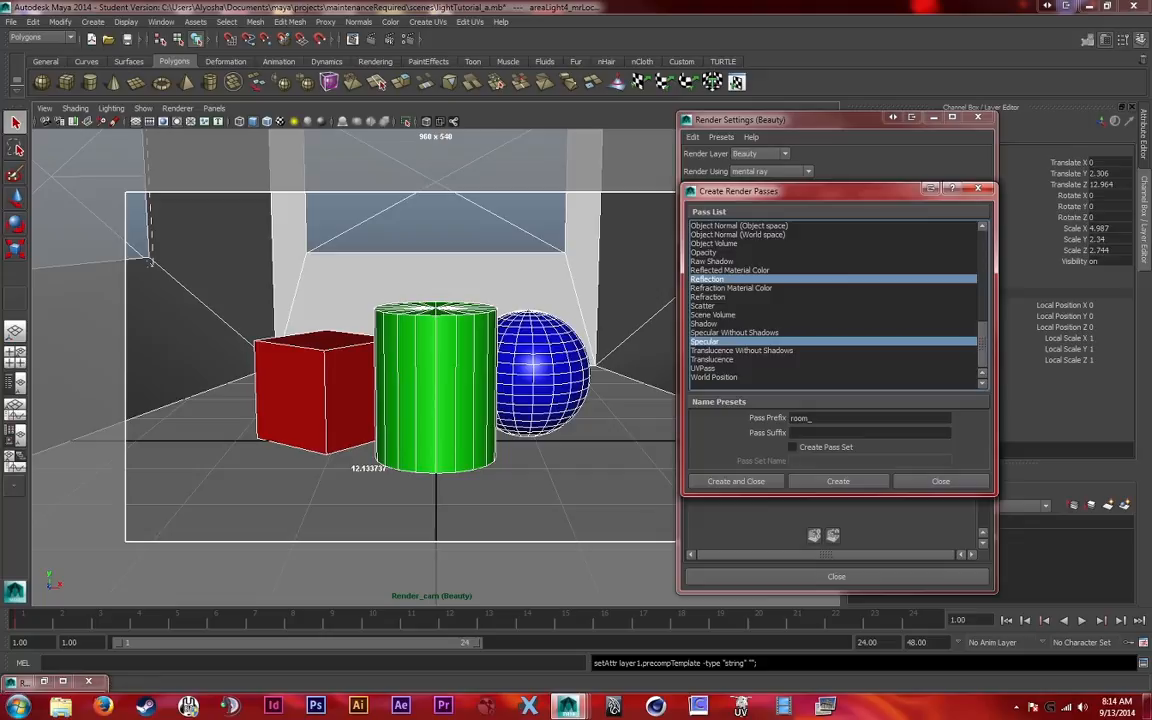
{"action": "scroll", "coordinate": [833, 305], "scroll_direction": "up", "scroll_amount": 1}
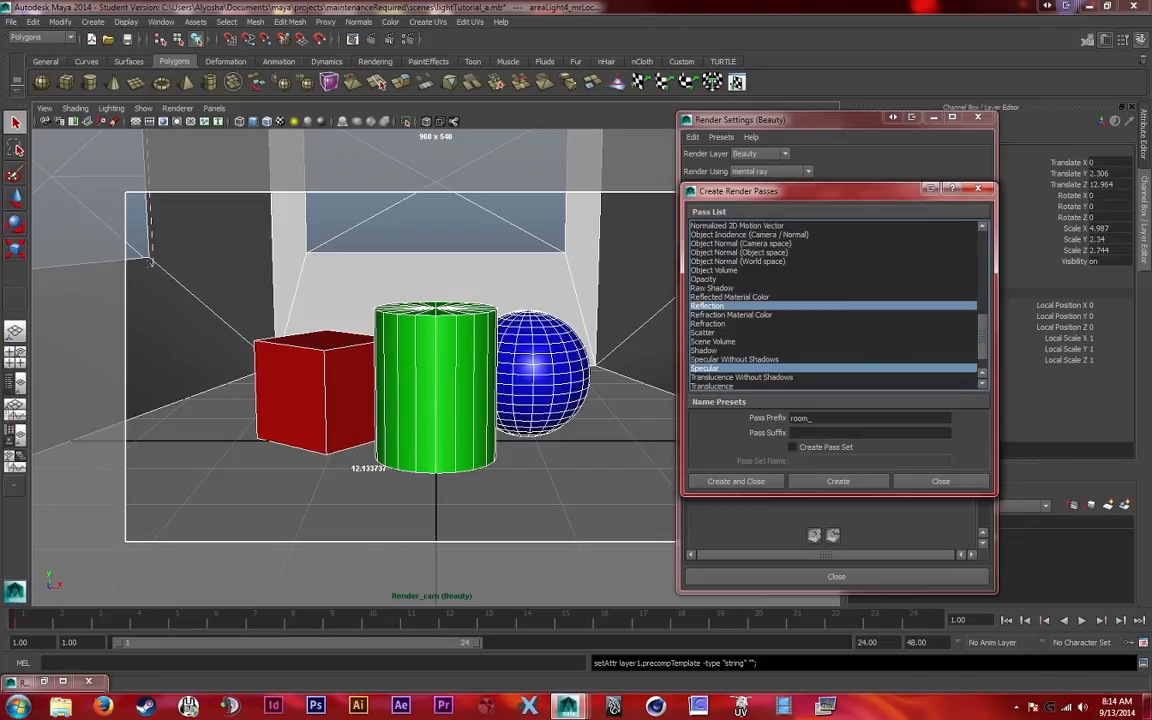
{"action": "left_click", "coordinate": [712, 288], "text": "ctrl"}
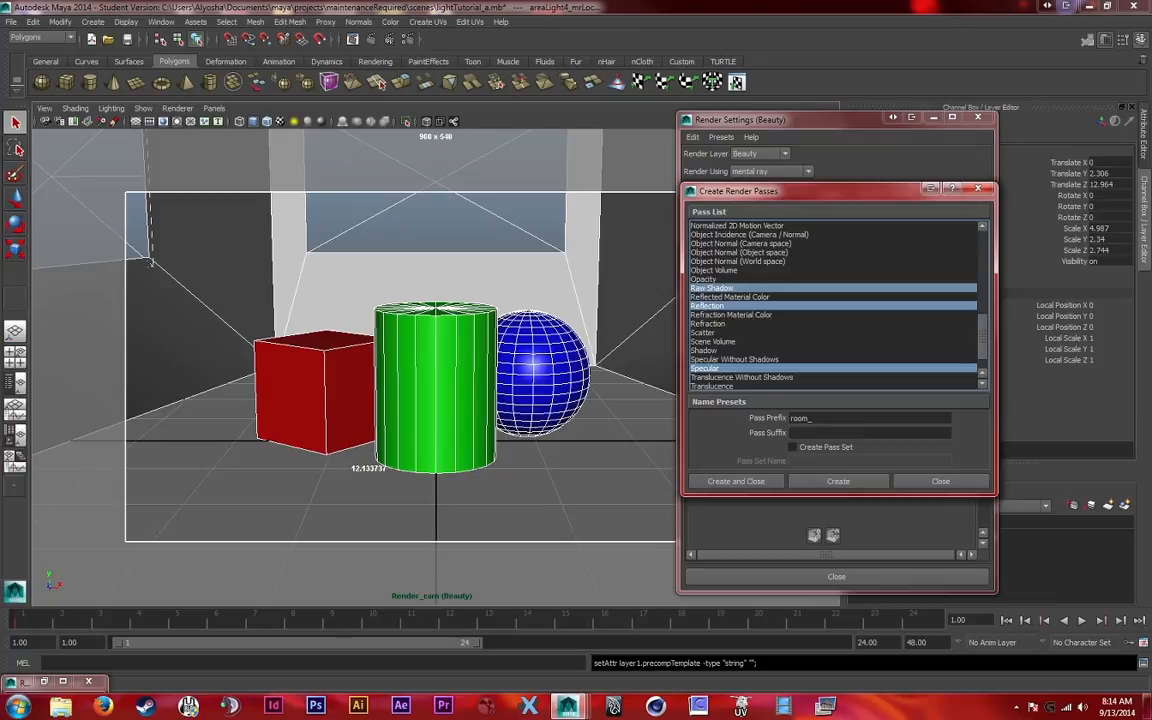
Clear the pass prefix, create the selected render passes and close the pass creation dialog
{"action": "left_click_drag", "start_coordinate": [816, 418], "coordinate": [788, 418]}
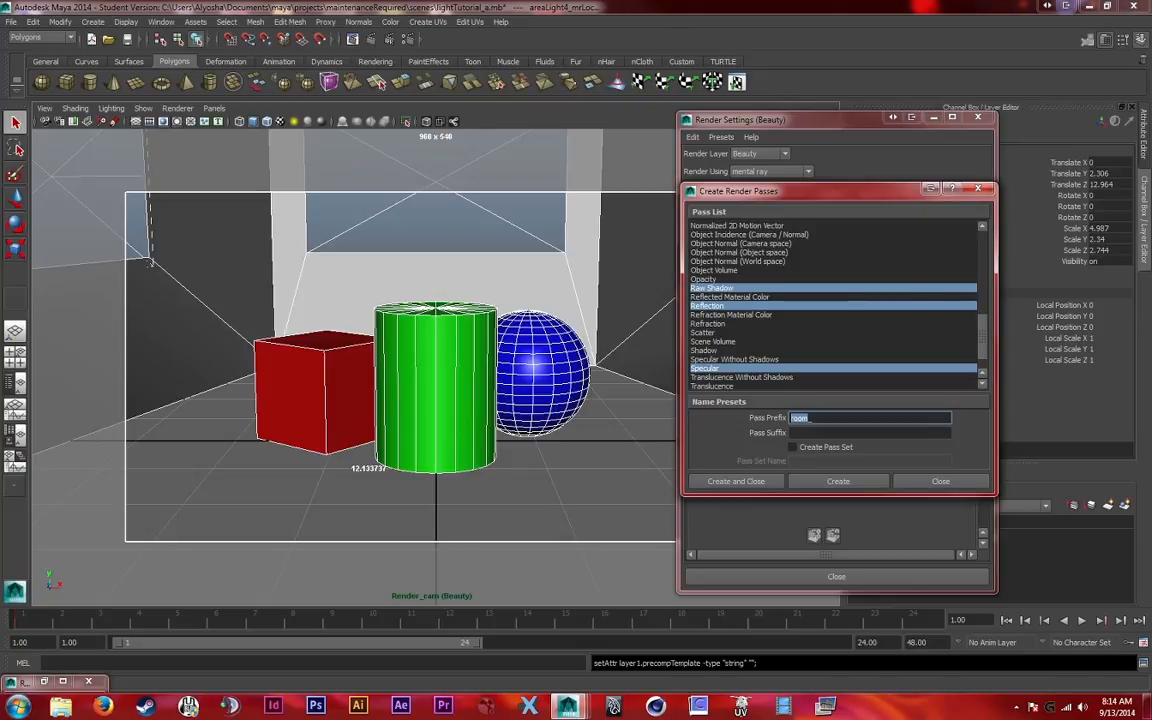
{"action": "scroll", "coordinate": [835, 305], "scroll_direction": "up", "scroll_amount": 3}
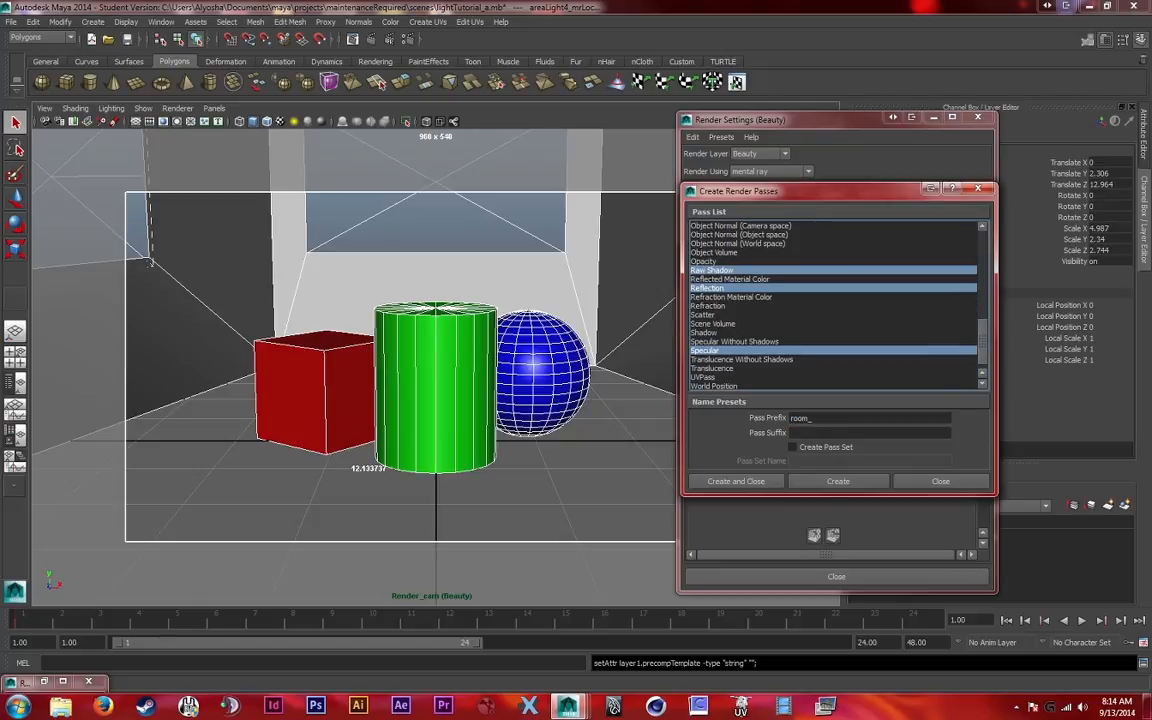
{"action": "scroll", "coordinate": [835, 305], "scroll_direction": "up", "scroll_amount": 8}
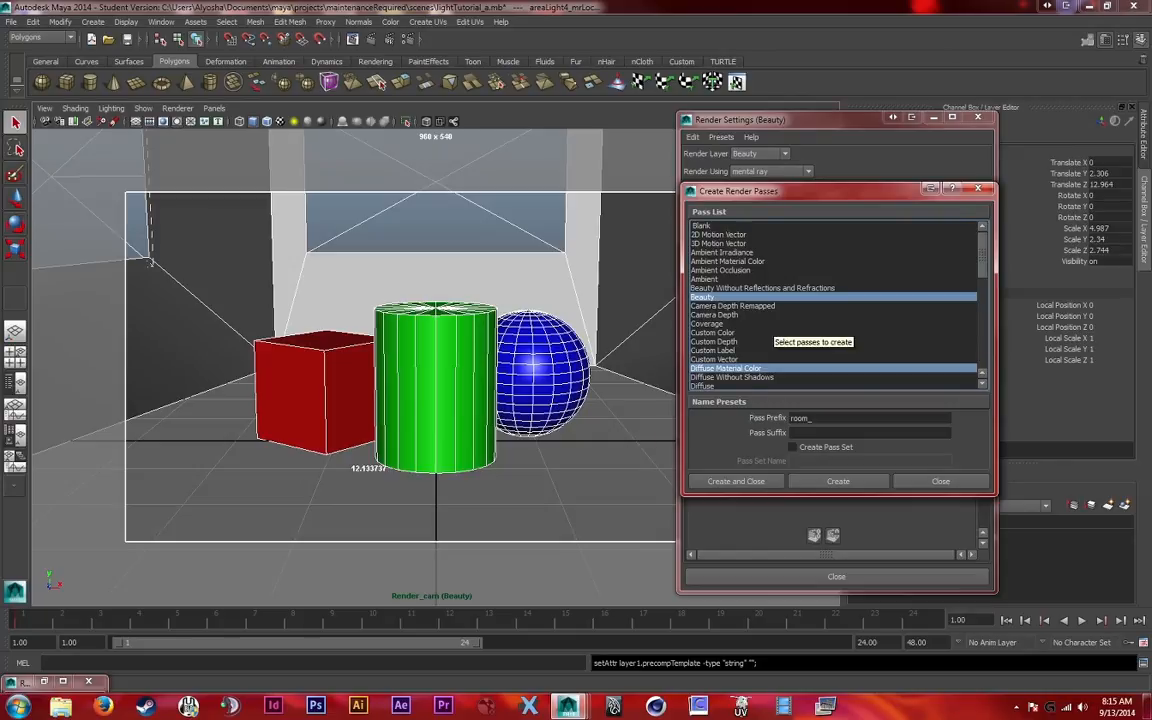
{"action": "scroll", "coordinate": [772, 318], "scroll_direction": "down", "scroll_amount": 1}
{"action": "double_click", "coordinate": [801, 418]}
{"action": "key", "text": "BackSpace"}
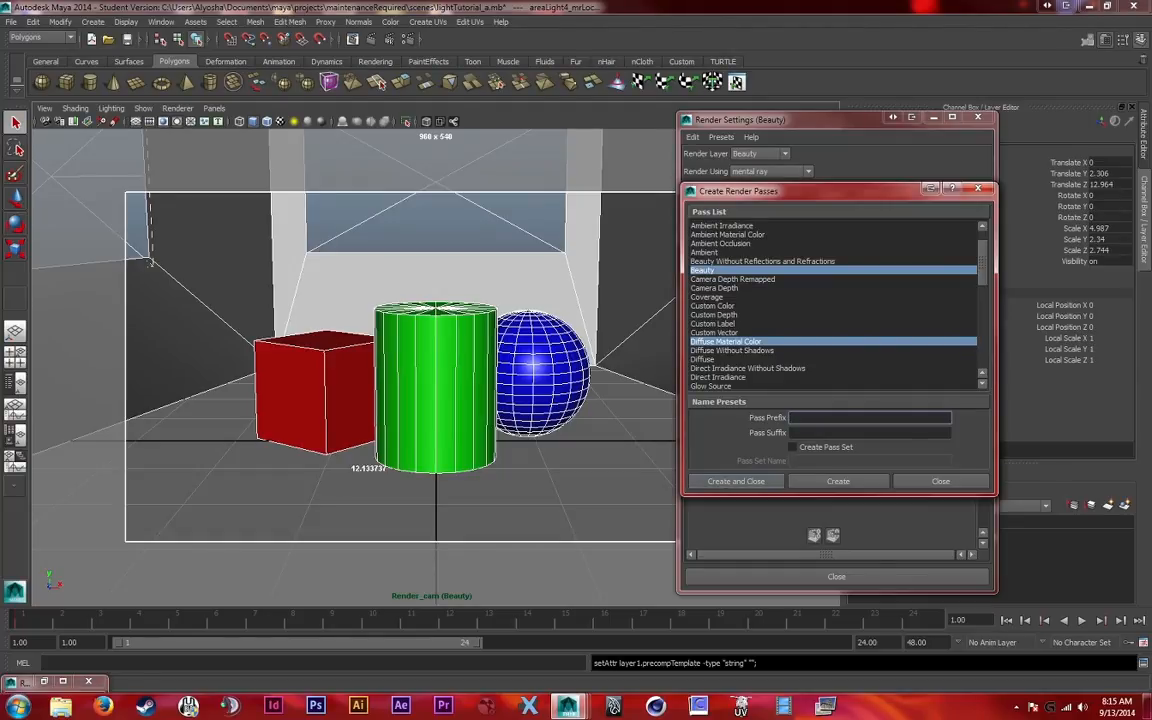
{"action": "left_click", "coordinate": [736, 481]}
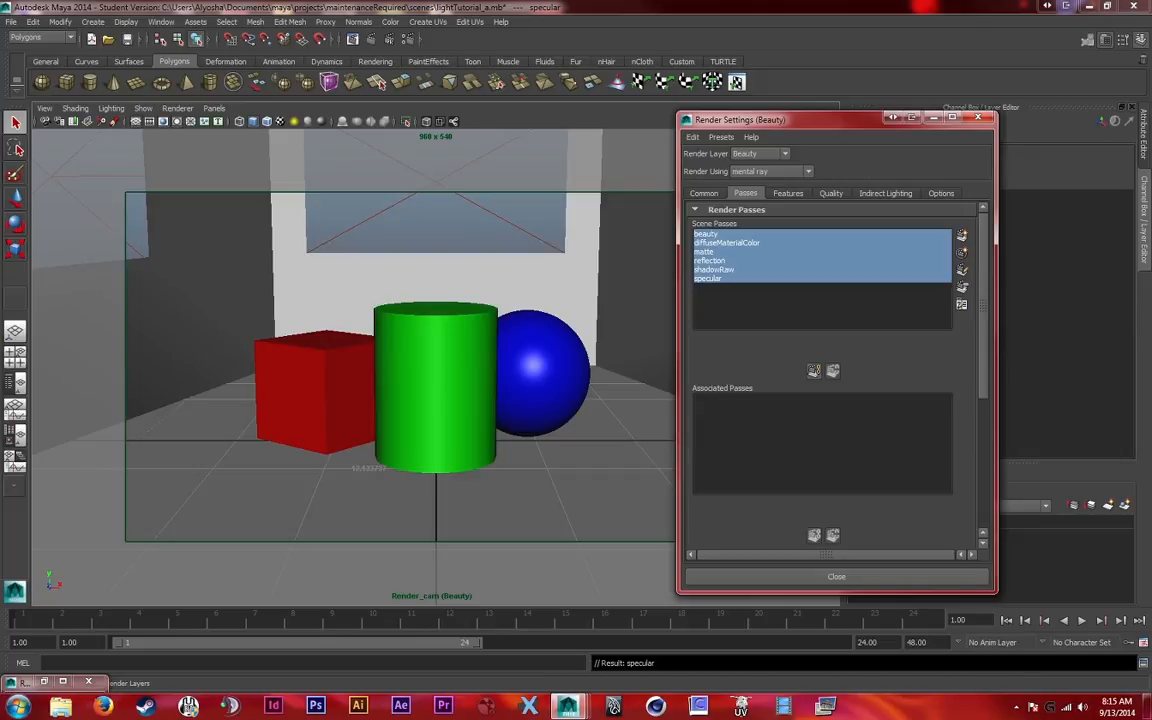
Open the shadowRaw pass's attributes and review its render pass options and parameters
{"action": "left_click", "coordinate": [730, 269]}
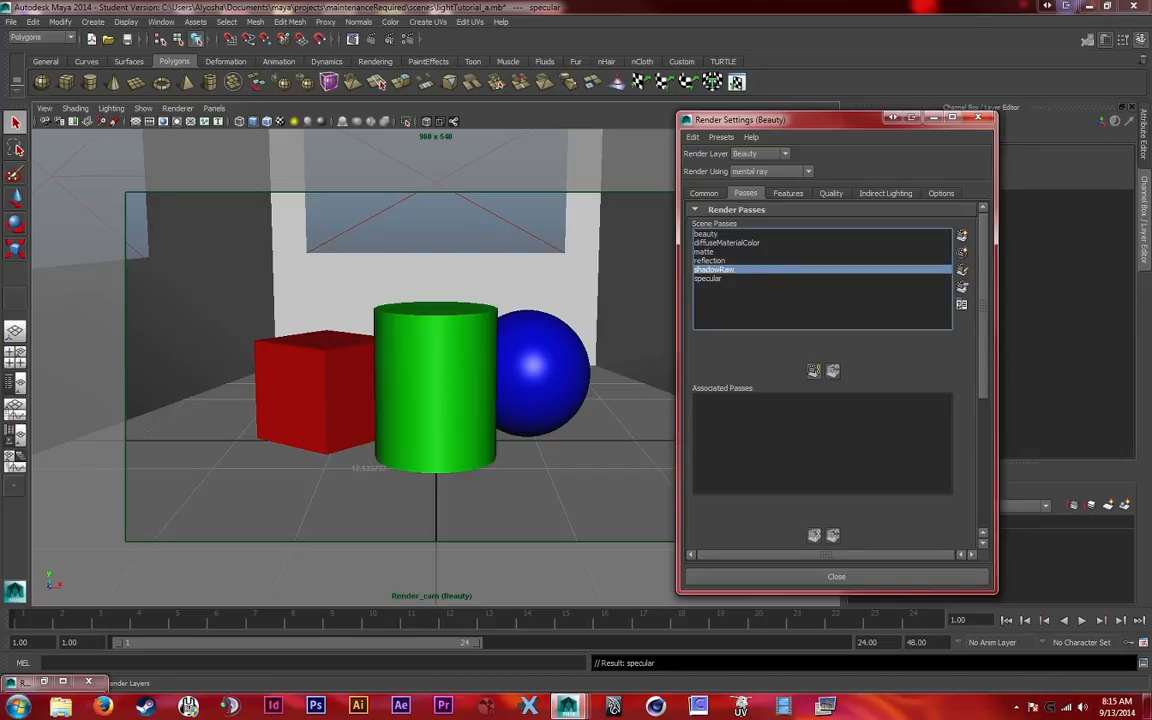
{"action": "left_click_drag", "start_coordinate": [800, 119], "coordinate": [643, 140]}
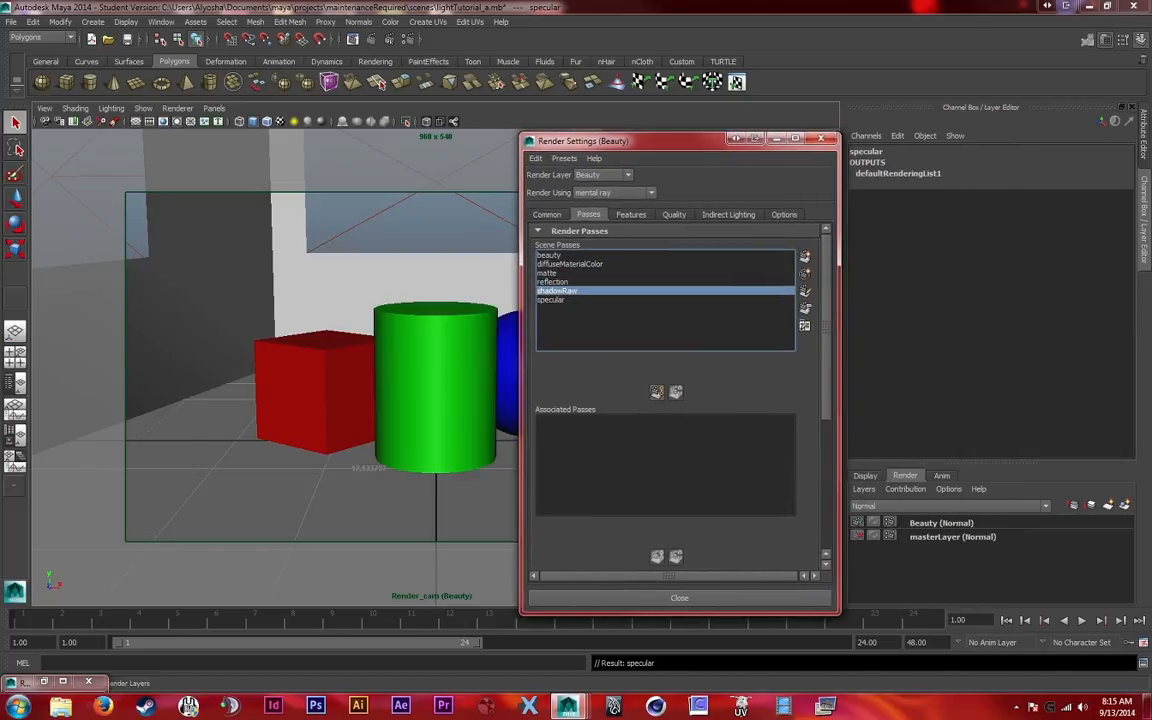
{"action": "double_click", "coordinate": [560, 291]}
{"action": "mouse_move", "coordinate": [1124, 320]}
{"action": "left_mouse_down"}
{"action": "mouse_move", "coordinate": [1124, 384]}
{"action": "mouse_move", "coordinate": [1124, 318]}
{"action": "left_mouse_up"}
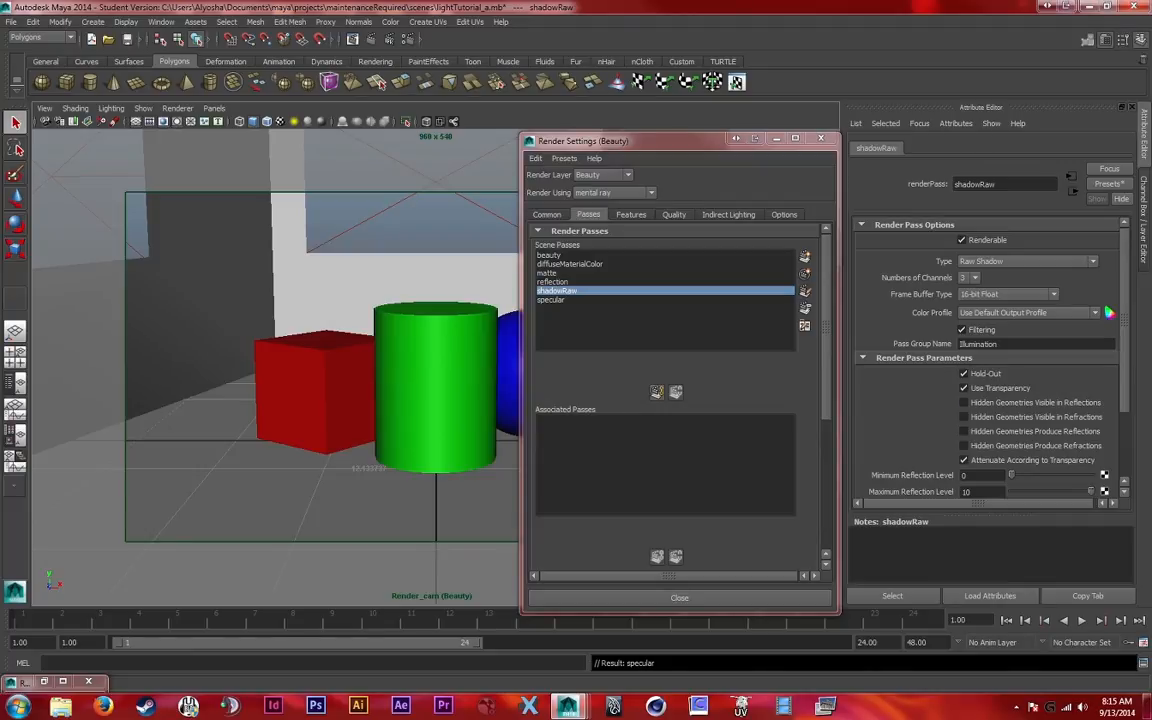
{"action": "key", "text": "ctrl+a"}
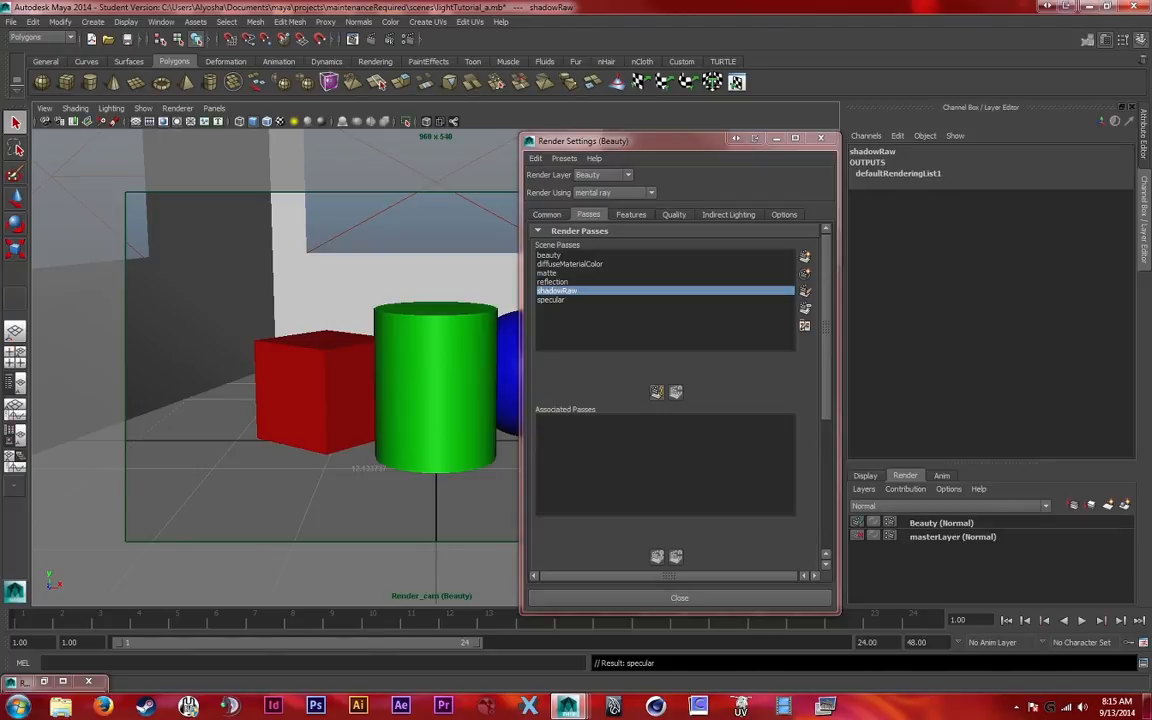
Associate all scene passes, from beauty to specular, with the Beauty render layer
{"action": "key", "text": "ctrl+a"}
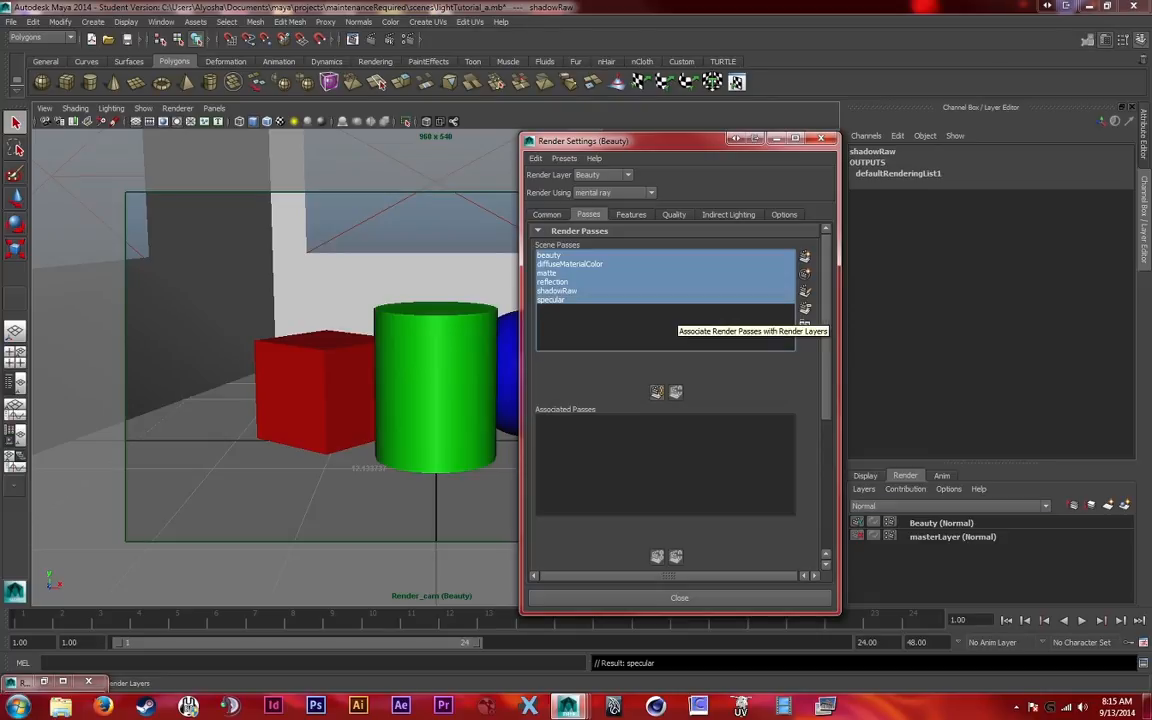
{"action": "left_click", "coordinate": [941, 523]}
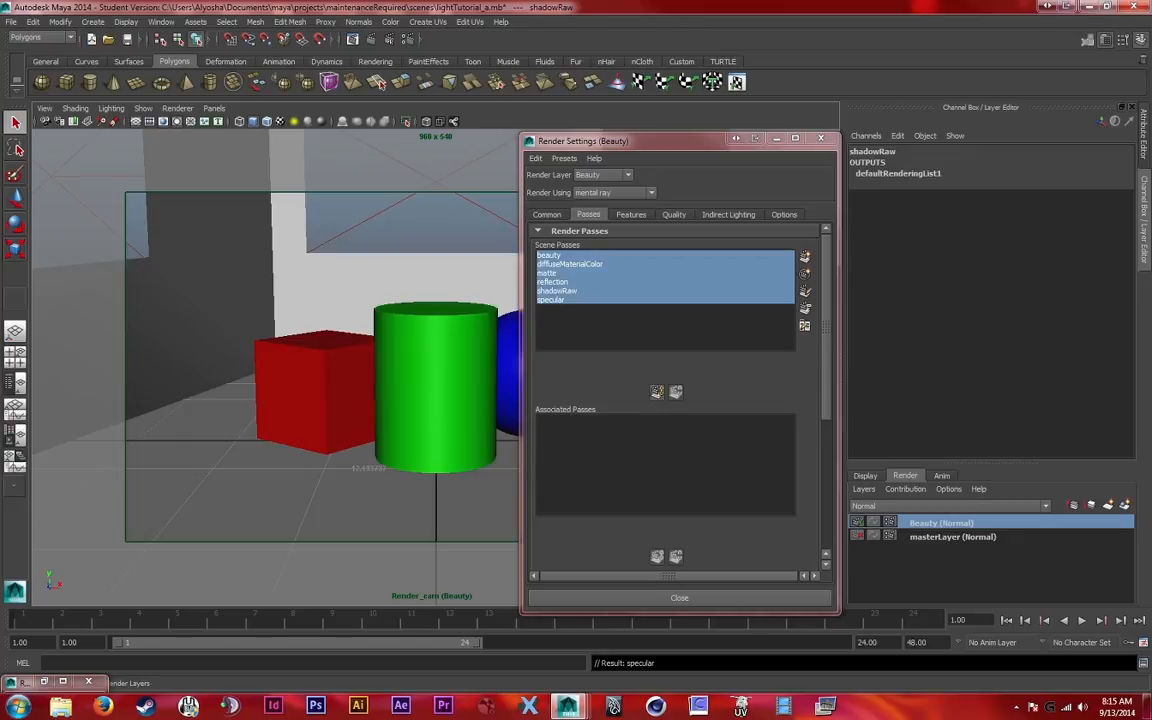
{"action": "left_click_drag", "start_coordinate": [560, 255], "coordinate": [563, 300]}
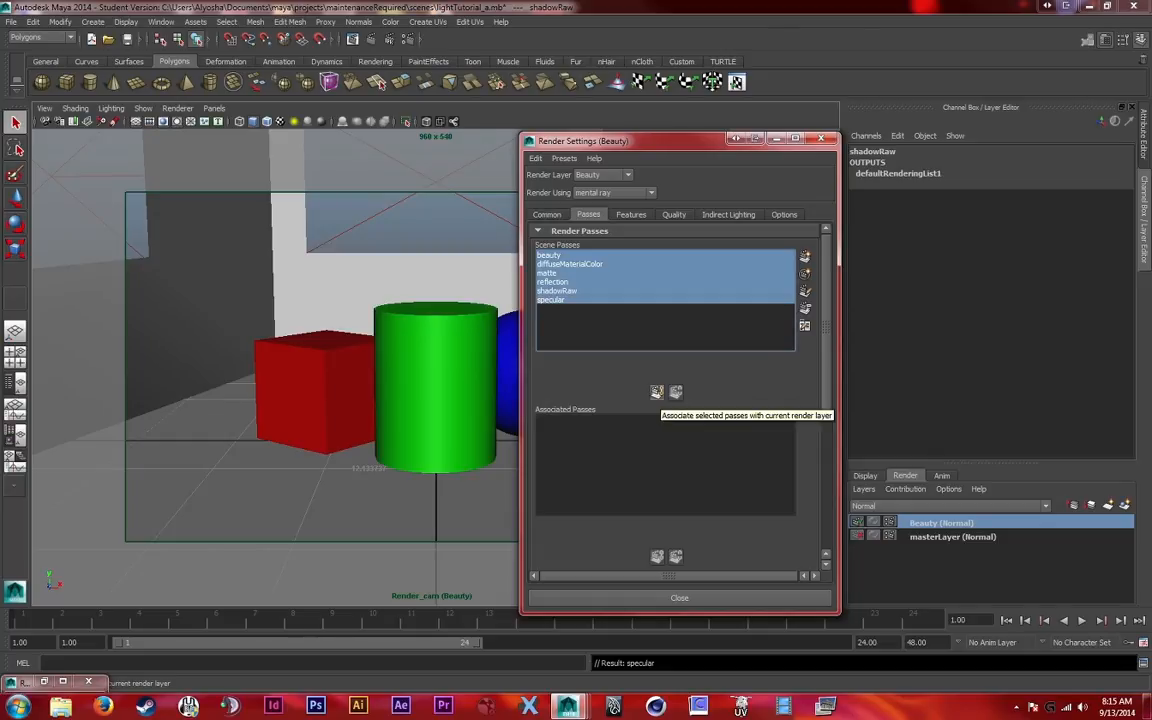
{"action": "left_click", "coordinate": [656, 392]}
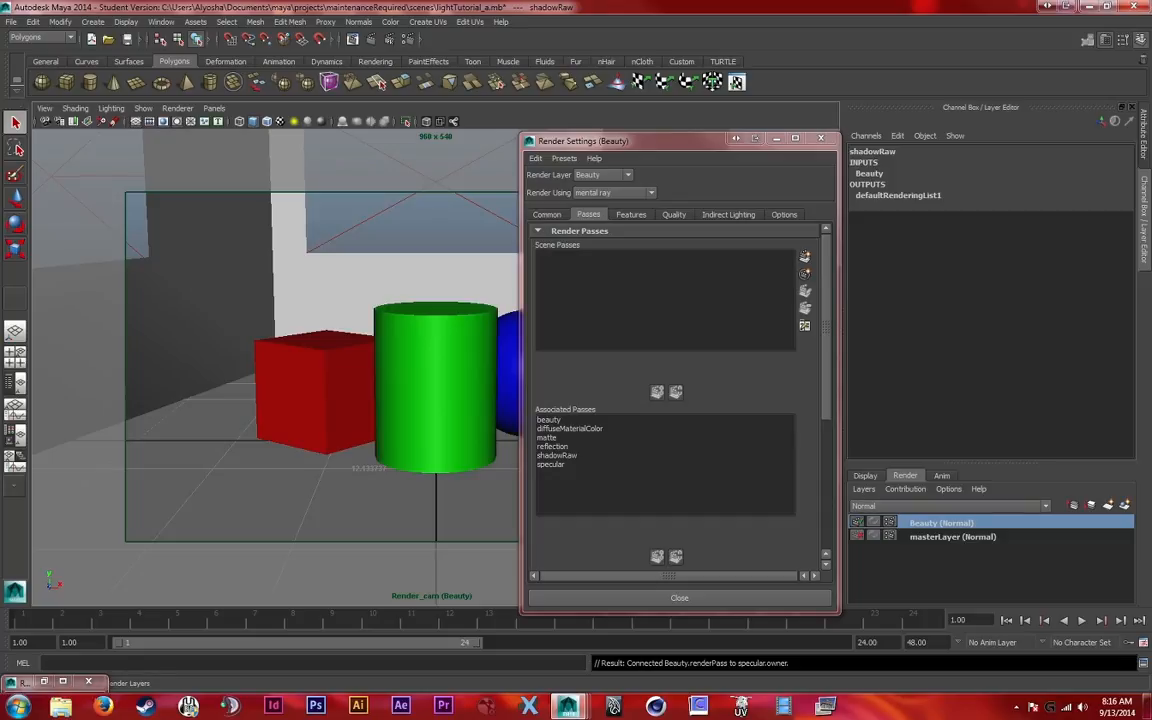
Compare the associated passes of the masterLayer and Beauty render layers
{"action": "left_click", "coordinate": [549, 420]}
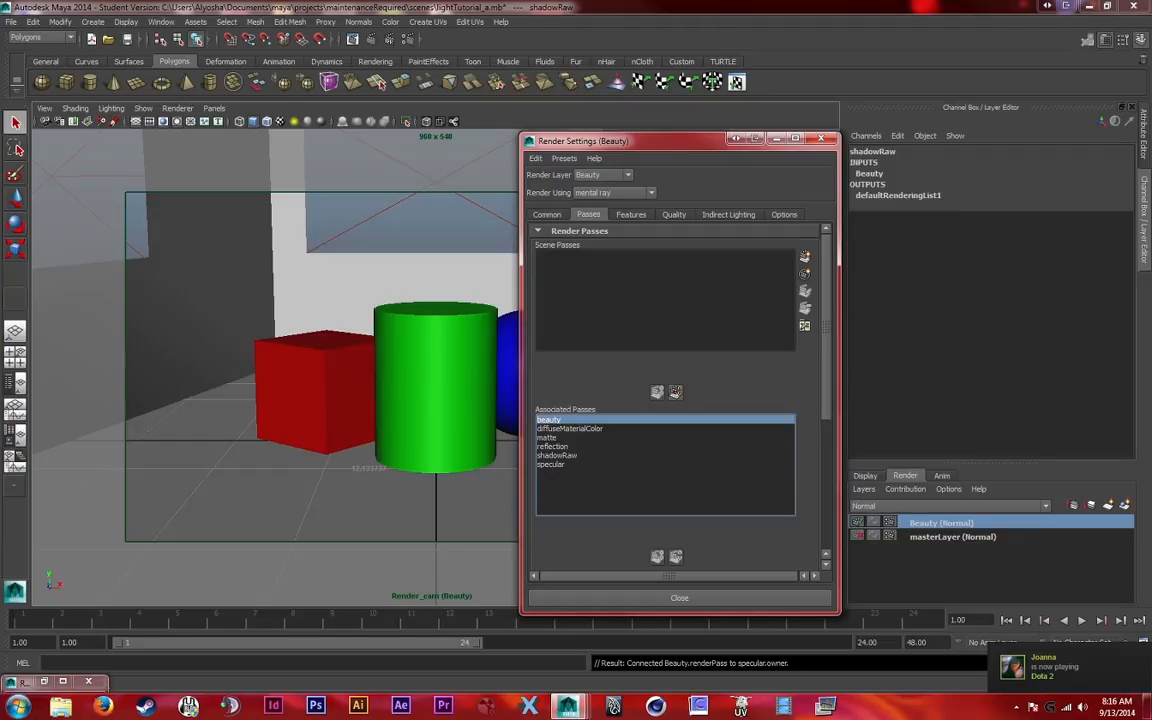
{"action": "left_click", "coordinate": [953, 537]}
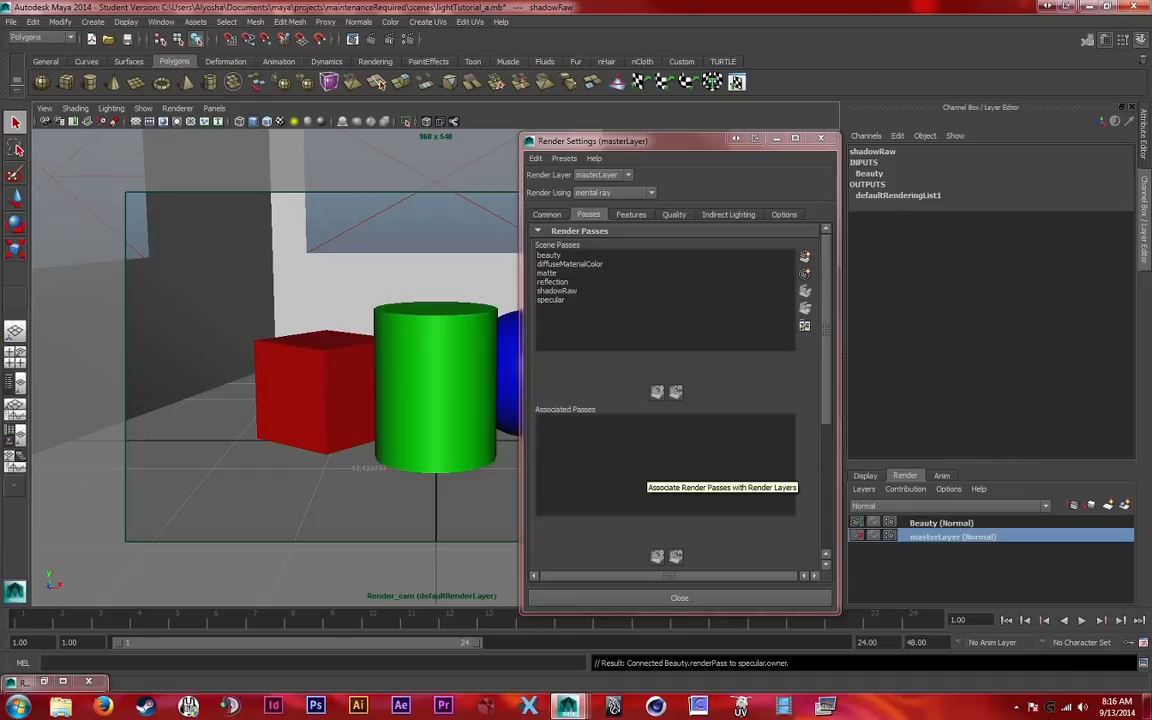
{"action": "left_click", "coordinate": [941, 523]}
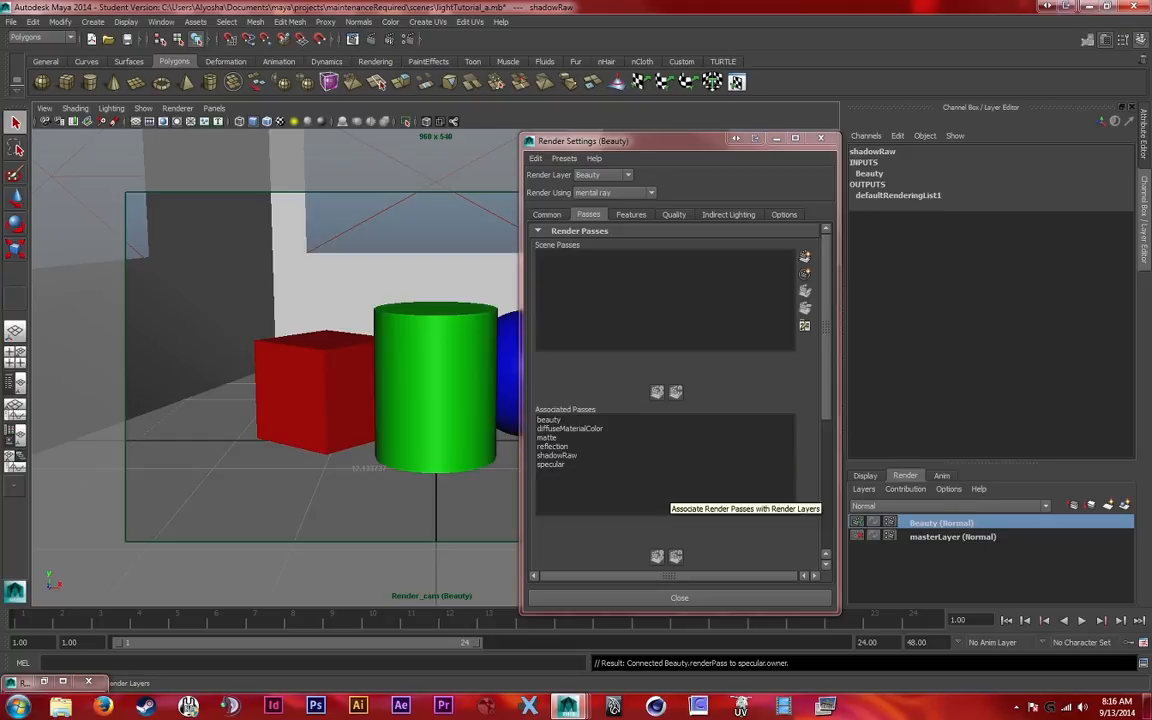
Delete all passes associated with the Beauty layer and close the render settings
{"action": "left_click", "coordinate": [563, 420]}
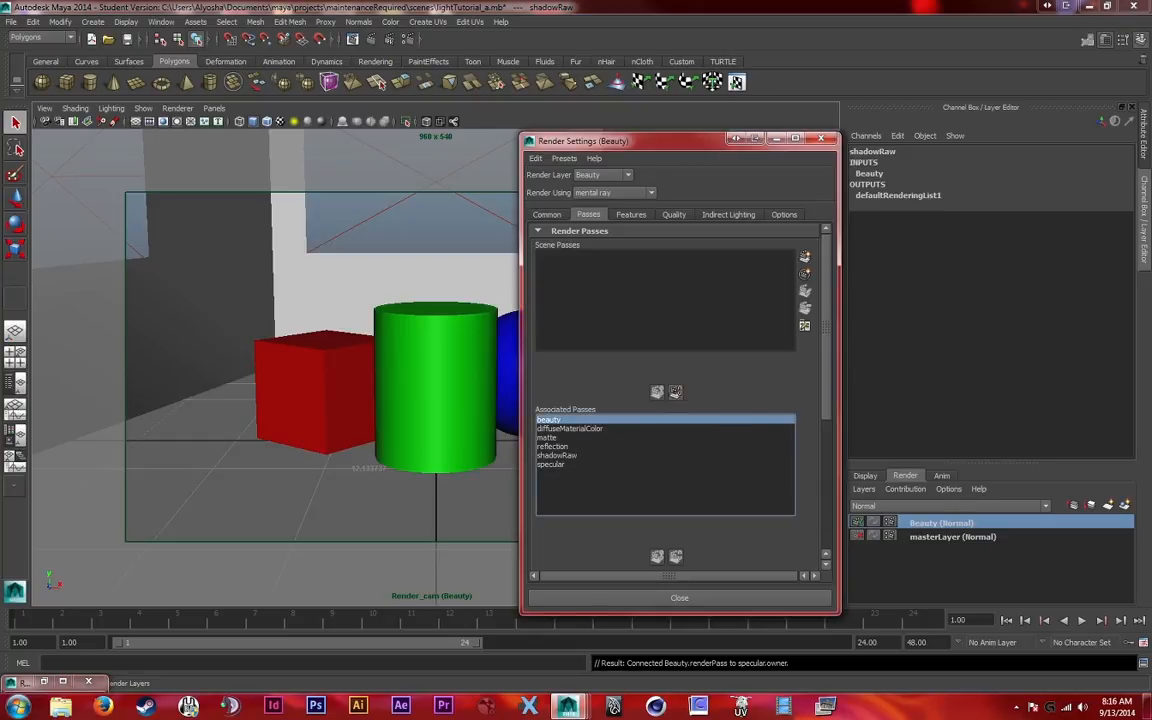
{"action": "left_click", "coordinate": [553, 464], "text": "shift"}
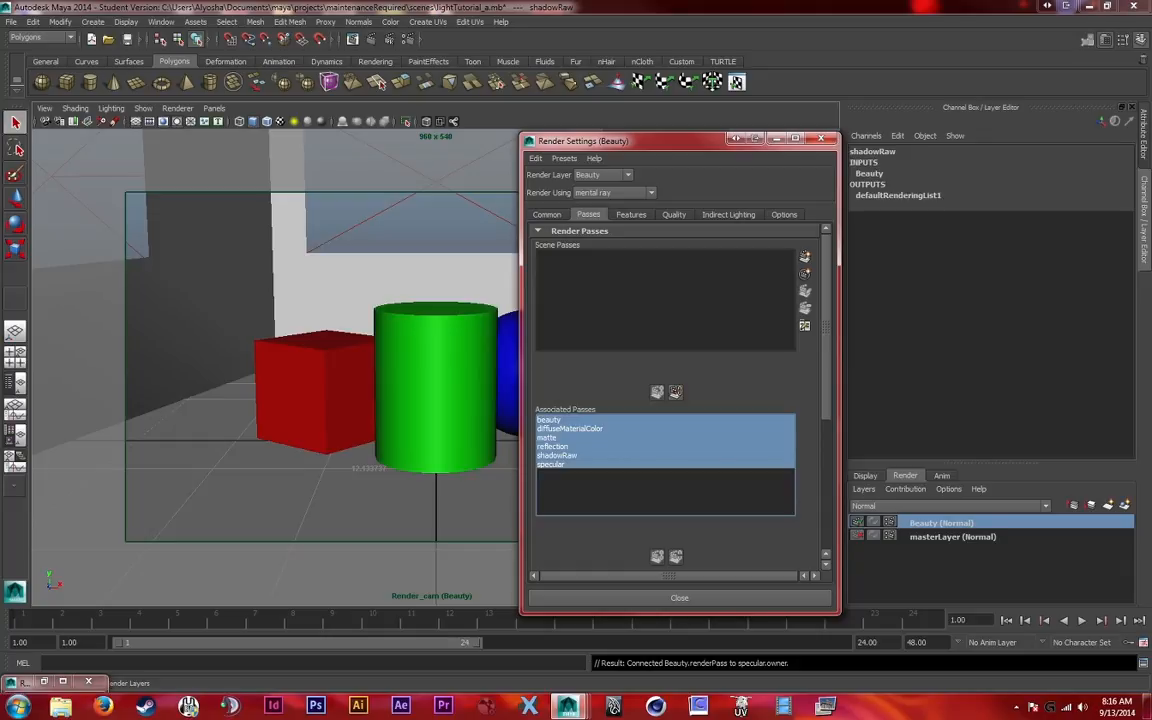
{"action": "key", "text": "Delete"}
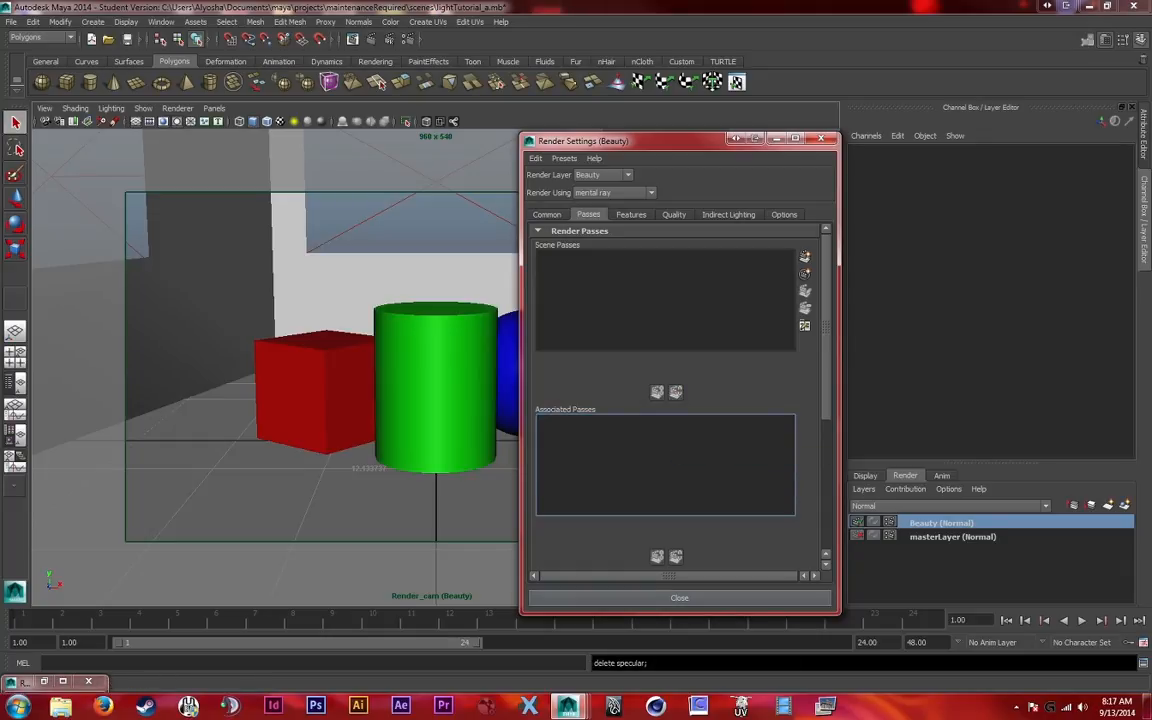
{"action": "key", "text": "alt+F4"}
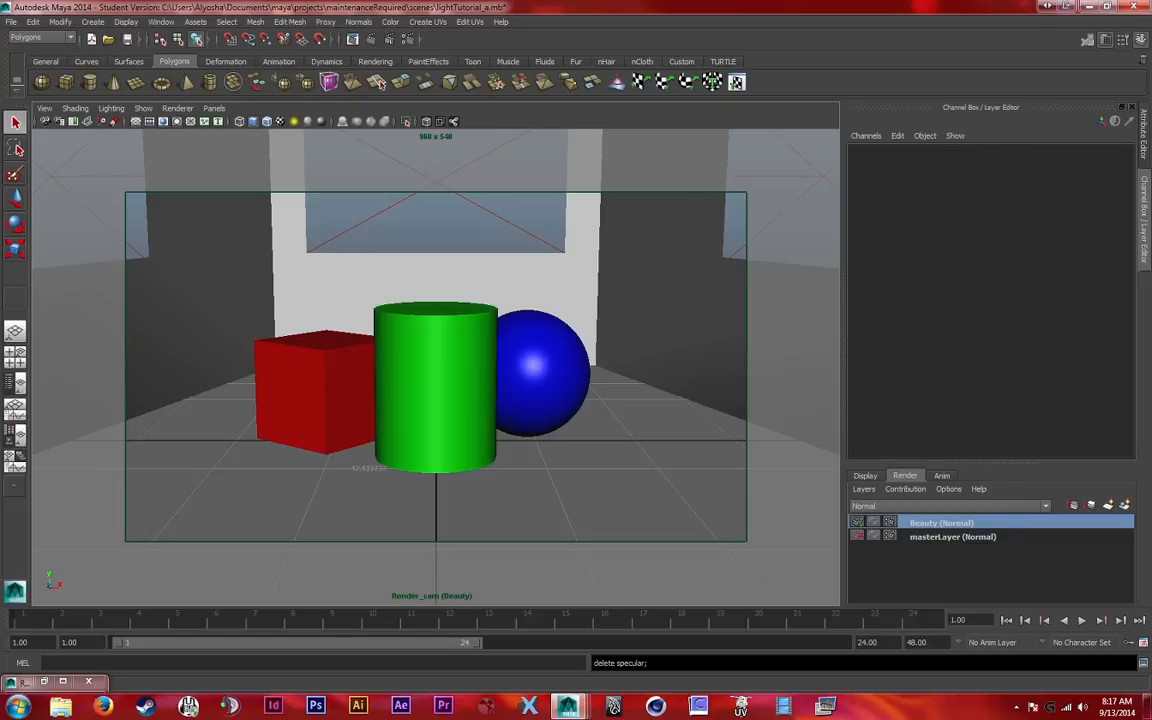
Check the render pass lists in the Beauty layer's render settings, then close the settings window
{"action": "left_click", "coordinate": [889, 522]}
{"action": "left_click_drag", "start_coordinate": [805, 119], "coordinate": [638, 112]}
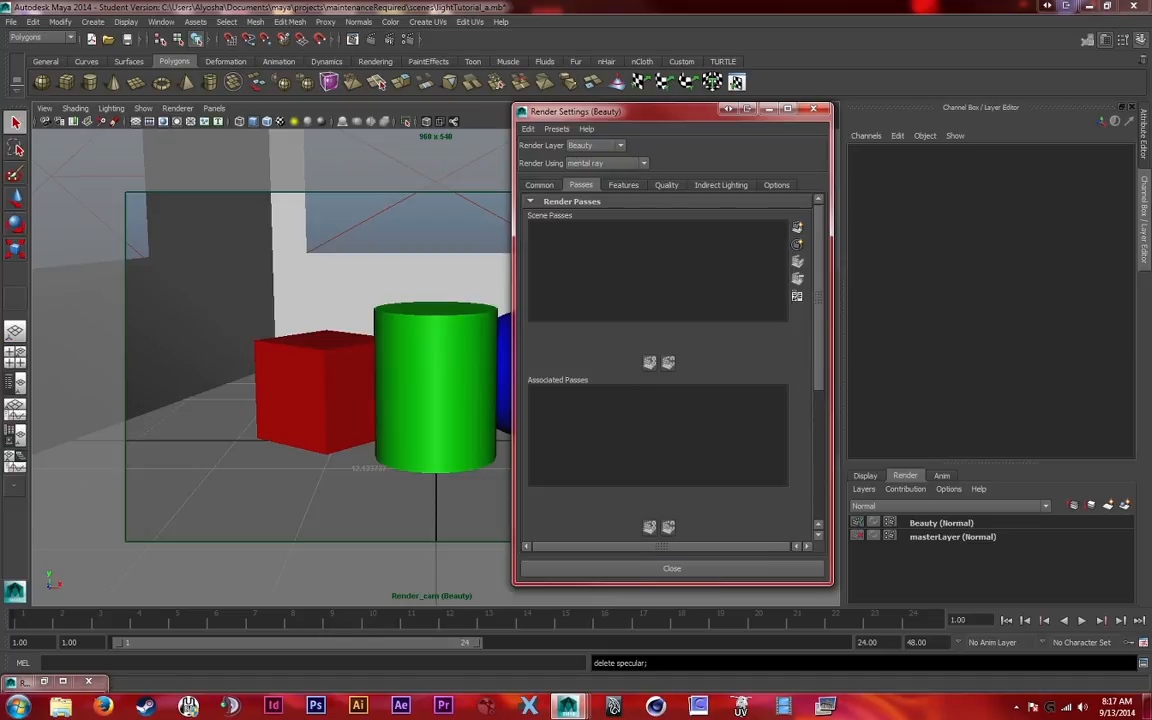
{"action": "left_click", "coordinate": [814, 109]}
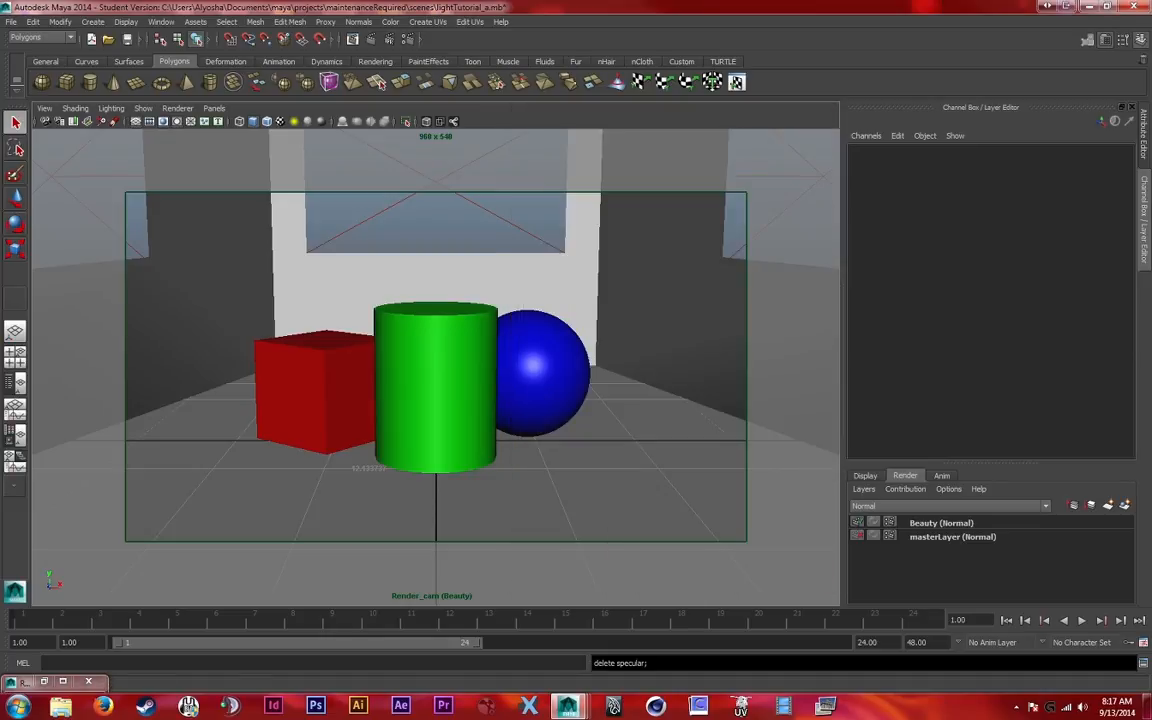
Create a pass contribution map containing the blue sphere on the Beauty layer and name it sphere_pass
{"action": "left_click", "coordinate": [942, 523]}
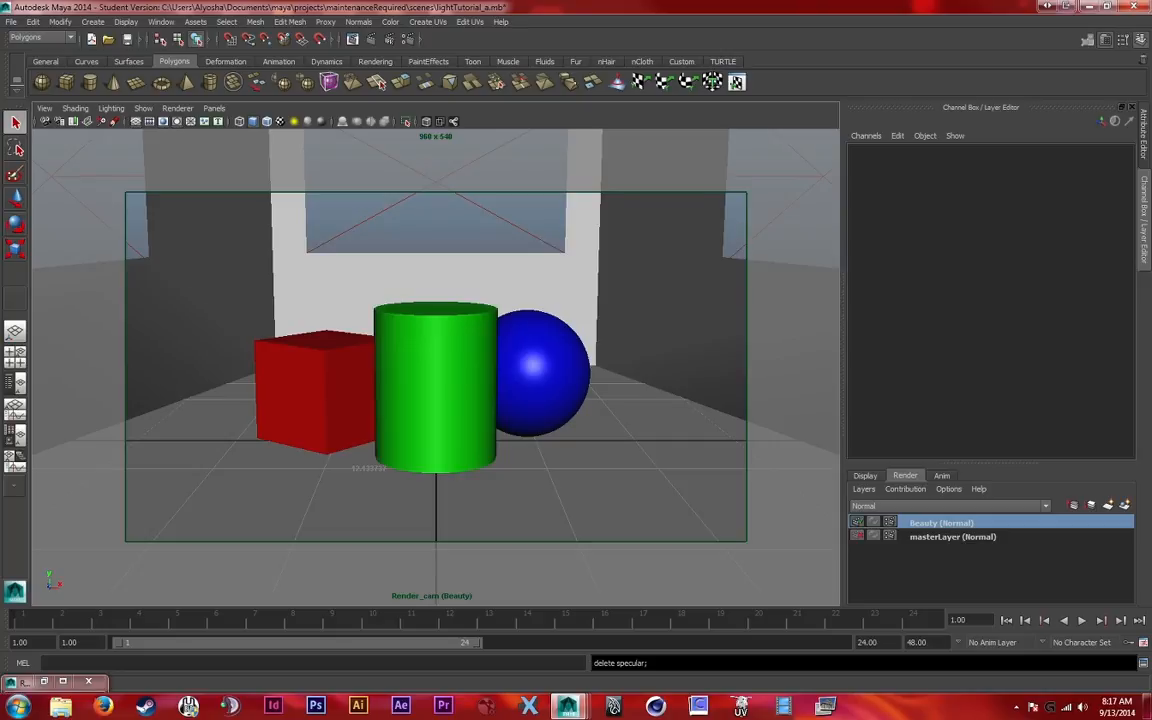
{"action": "left_click", "coordinate": [543, 374]}
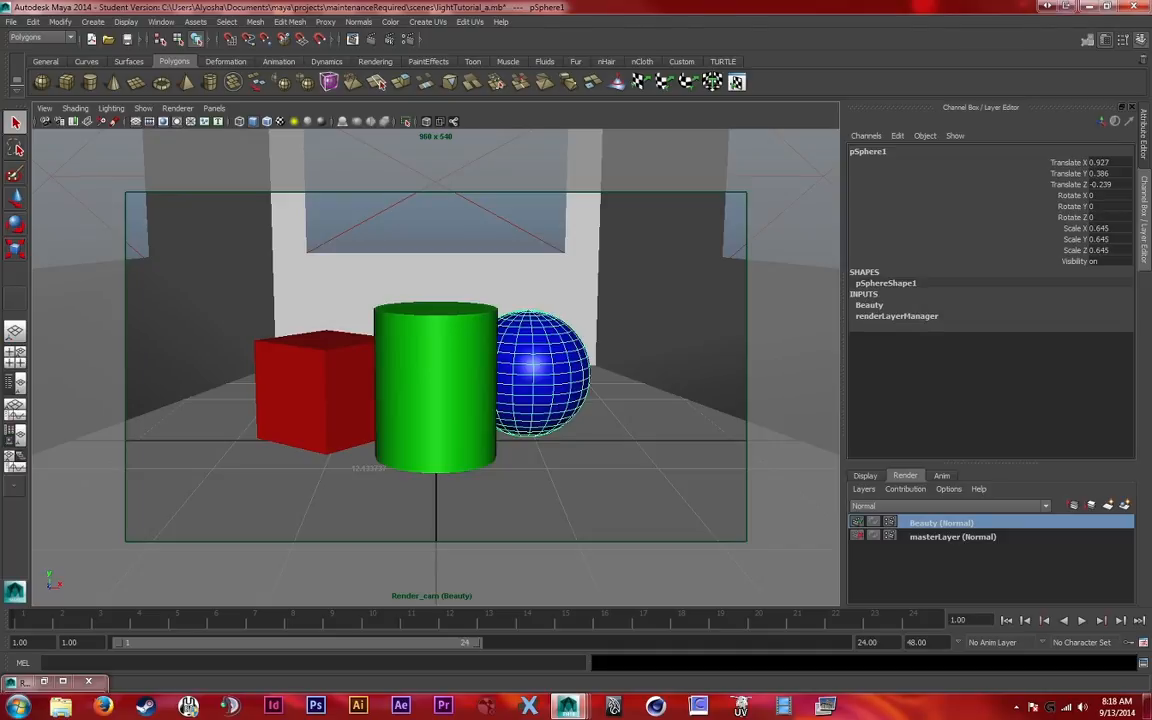
{"action": "right_click", "coordinate": [932, 523]}
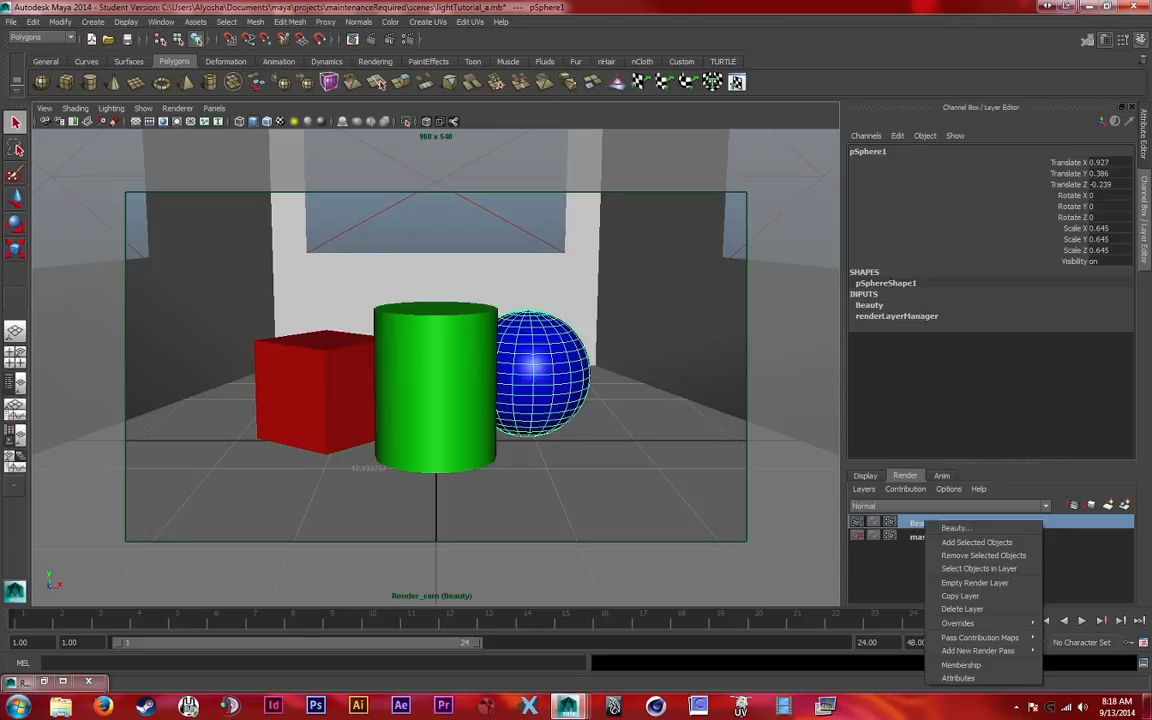
{"action": "mouse_move", "coordinate": [985, 637]}
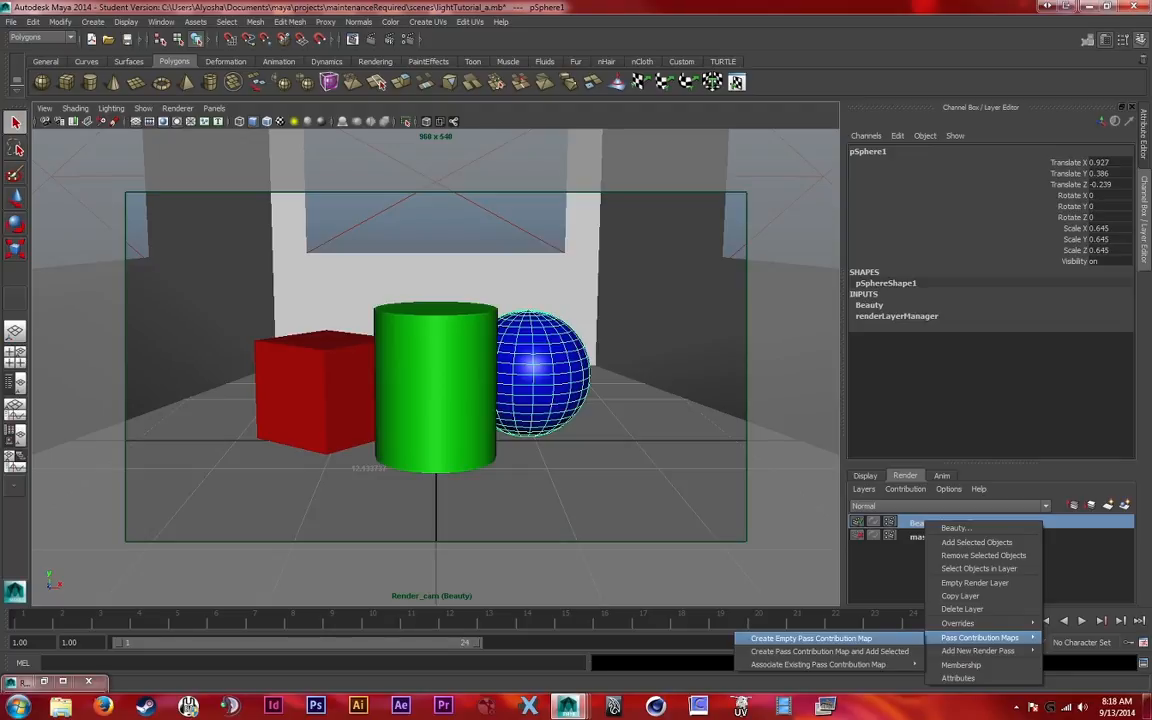
{"action": "mouse_move", "coordinate": [818, 664]}
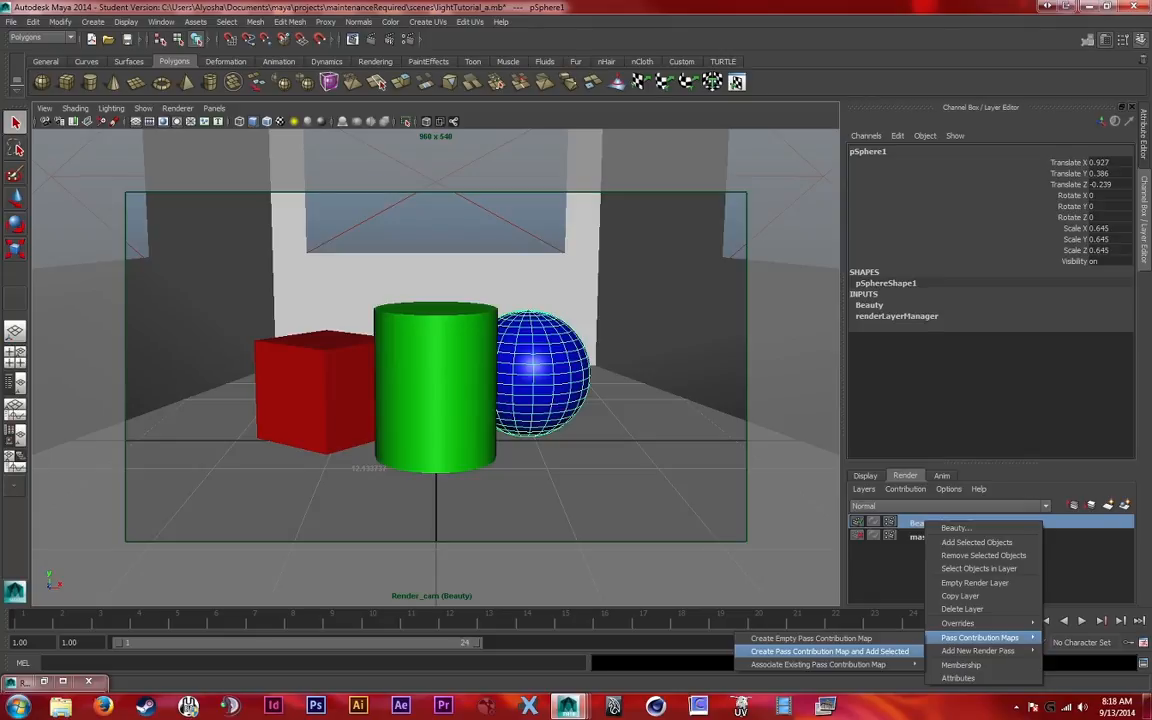
{"action": "left_click", "coordinate": [829, 651]}
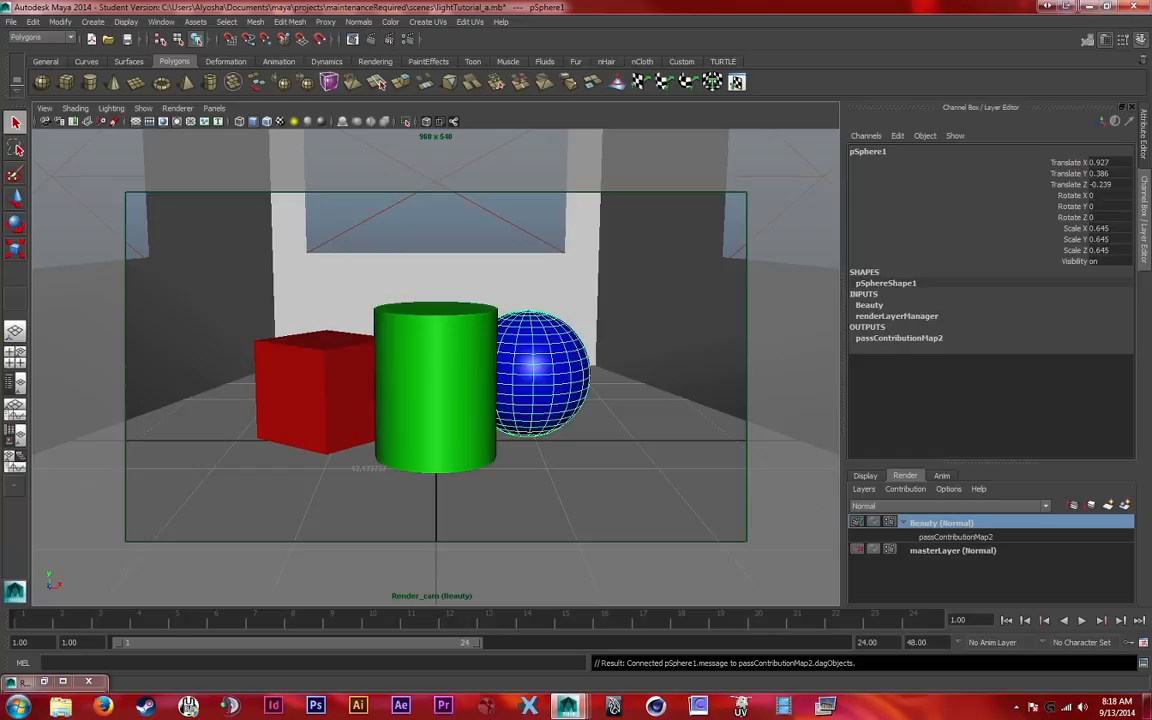
{"action": "double_click", "coordinate": [956, 537]}
{"action": "type", "text": "s"}
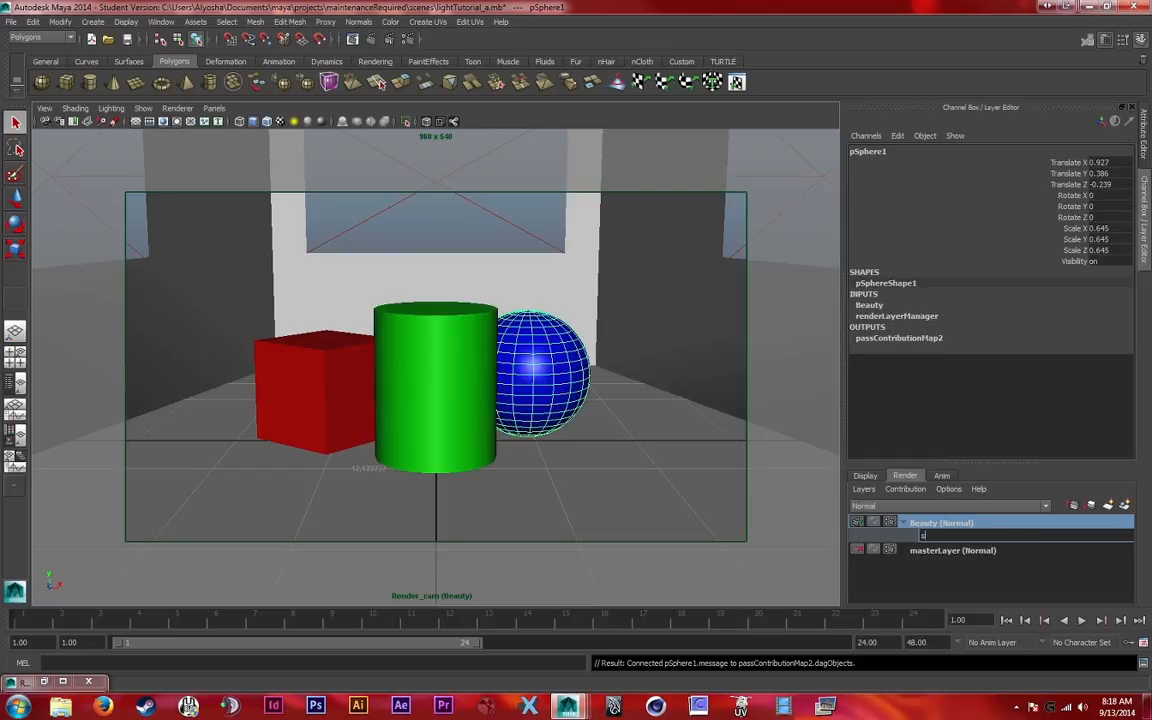
{"action": "type", "text": "phere_pass"}
{"action": "key", "text": "Return"}
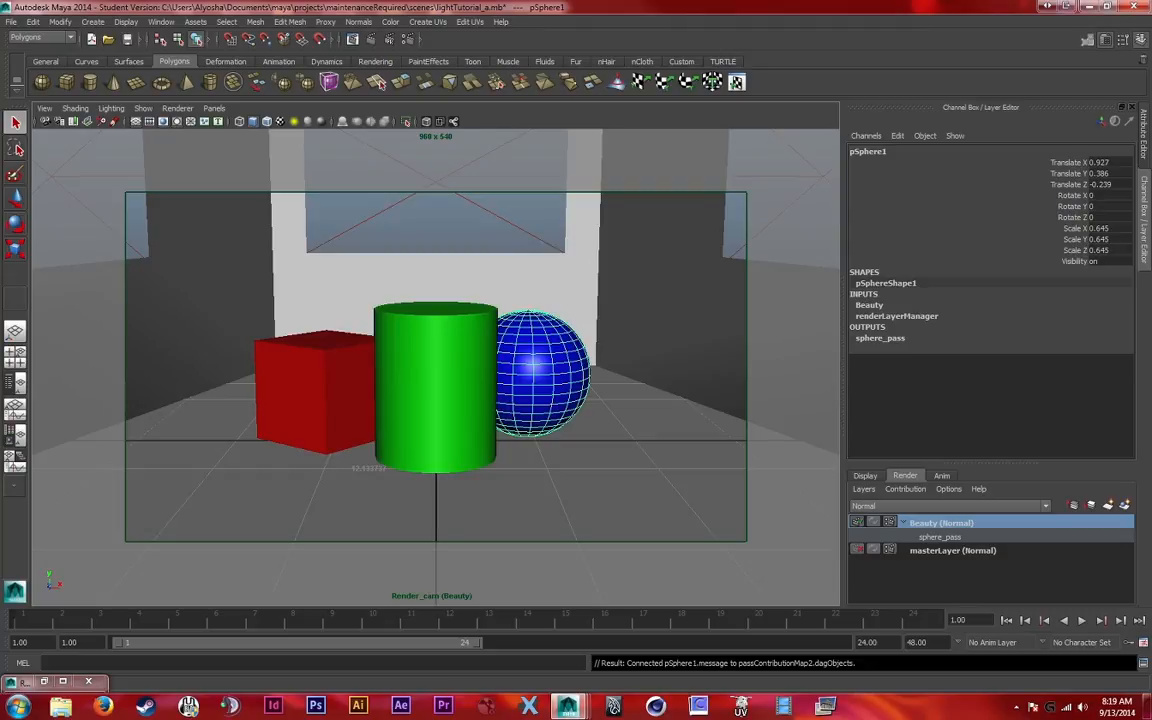
Check which objects belong to the sphere_pass contribution map by selecting its members
{"action": "left_click", "coordinate": [436, 385]}
{"action": "right_click", "coordinate": [955, 538]}
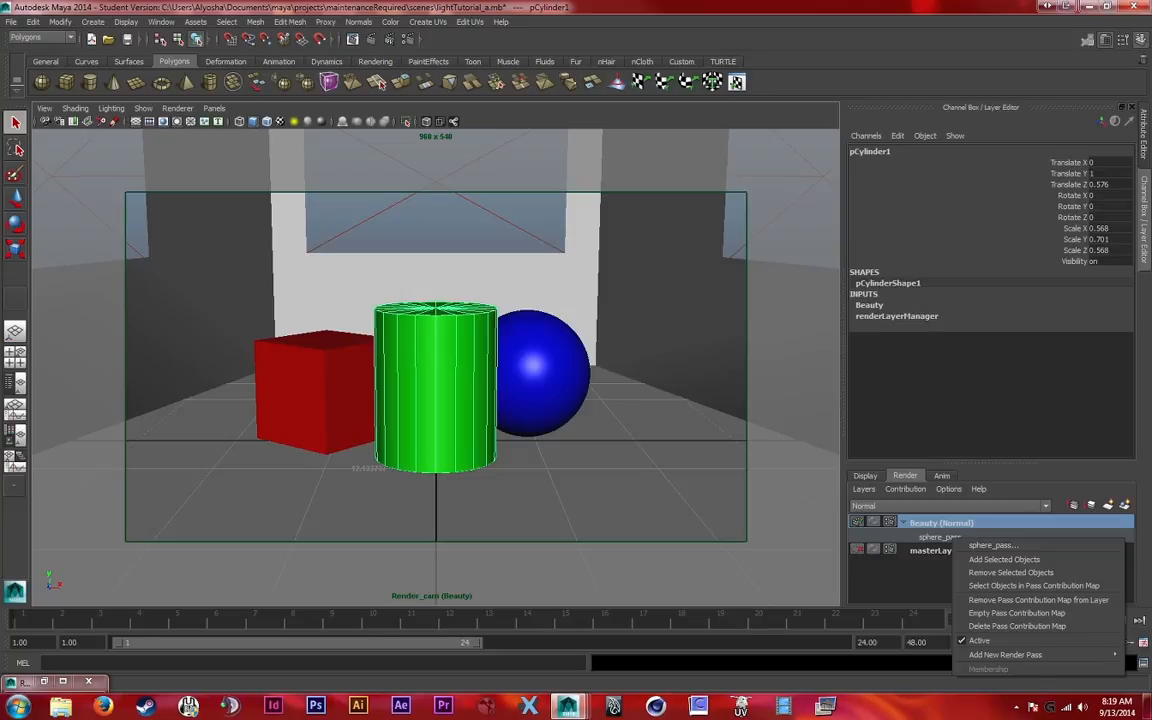
{"action": "left_click", "coordinate": [930, 551]}
{"action": "left_click", "coordinate": [941, 523]}
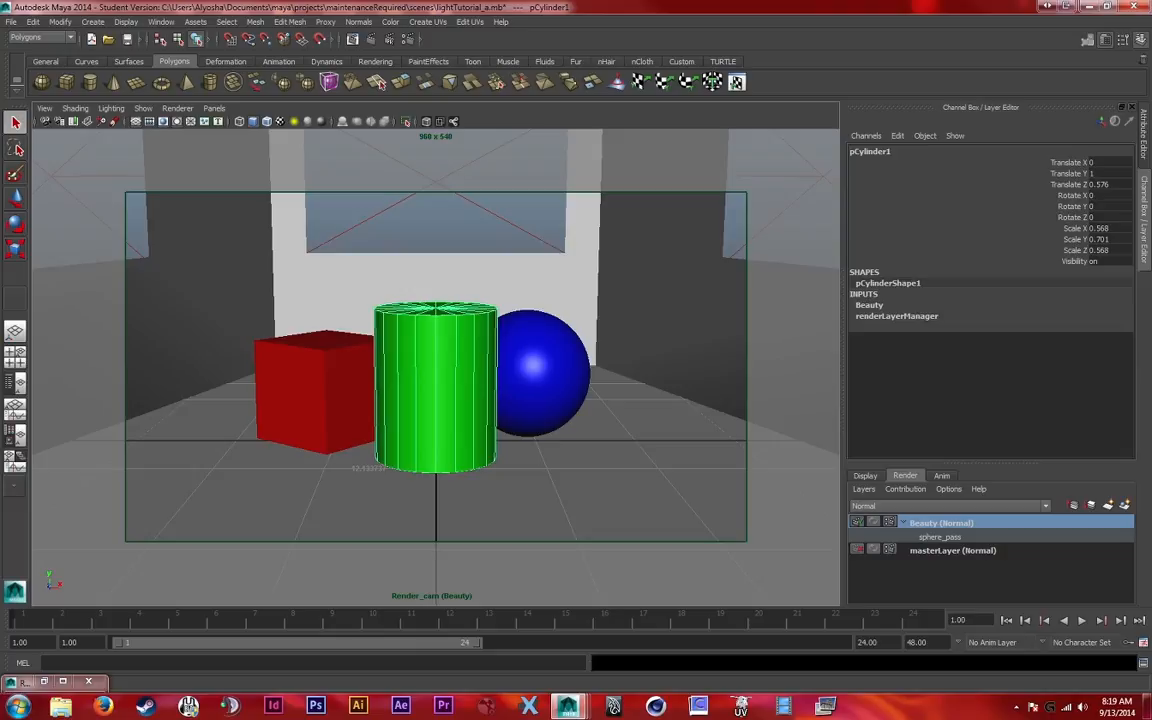
{"action": "right_click", "coordinate": [945, 538]}
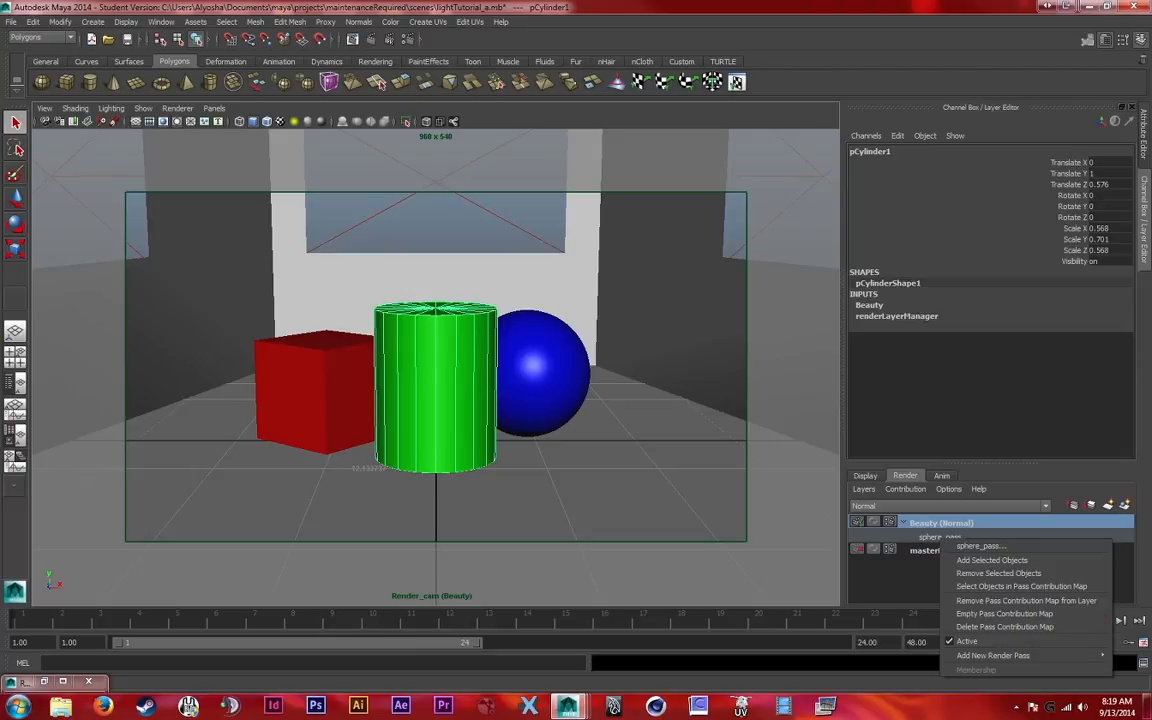
{"action": "left_click", "coordinate": [1021, 586]}
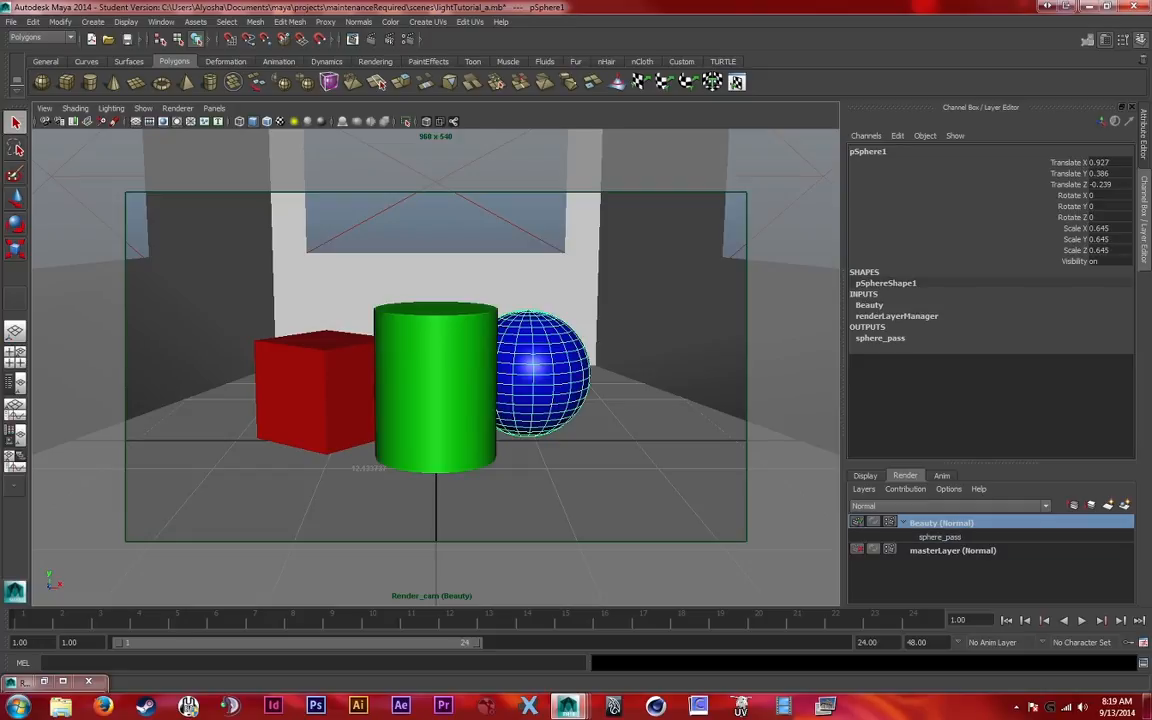
Create a pass contribution map containing the green cylinder on the Beauty layer and name it cylinder_pass
{"action": "left_click", "coordinate": [436, 385]}
{"action": "right_click", "coordinate": [935, 522]}
{"action": "mouse_move", "coordinate": [1000, 638]}
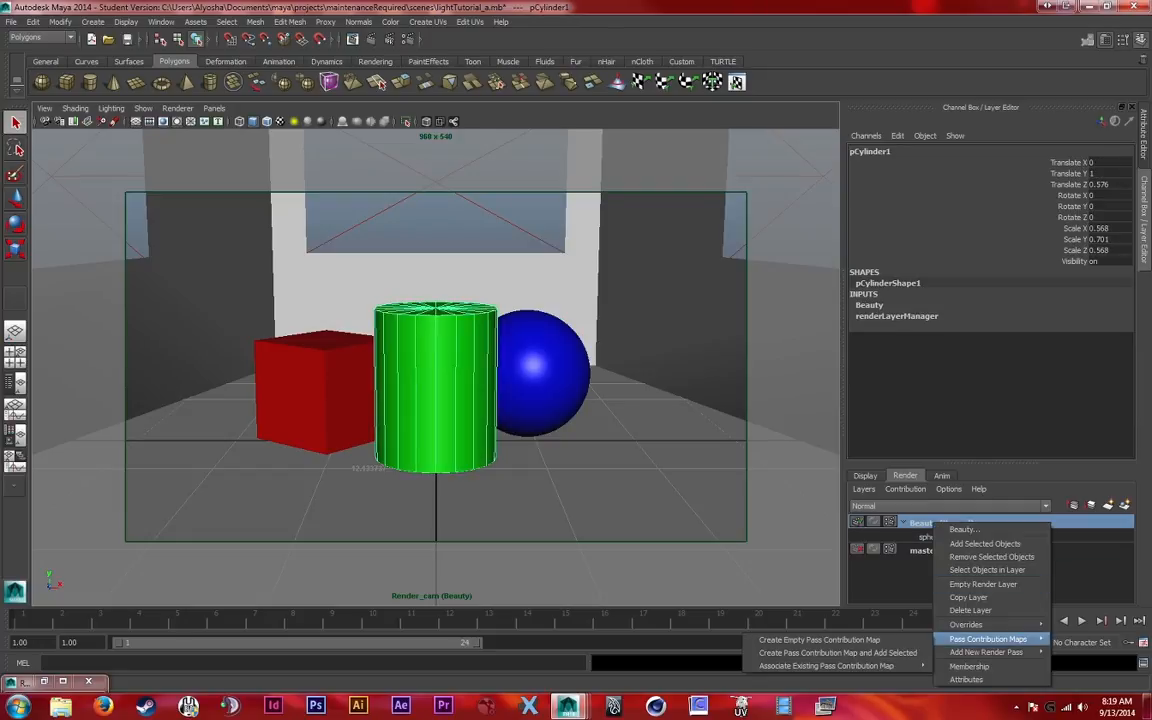
{"action": "left_click", "coordinate": [838, 652]}
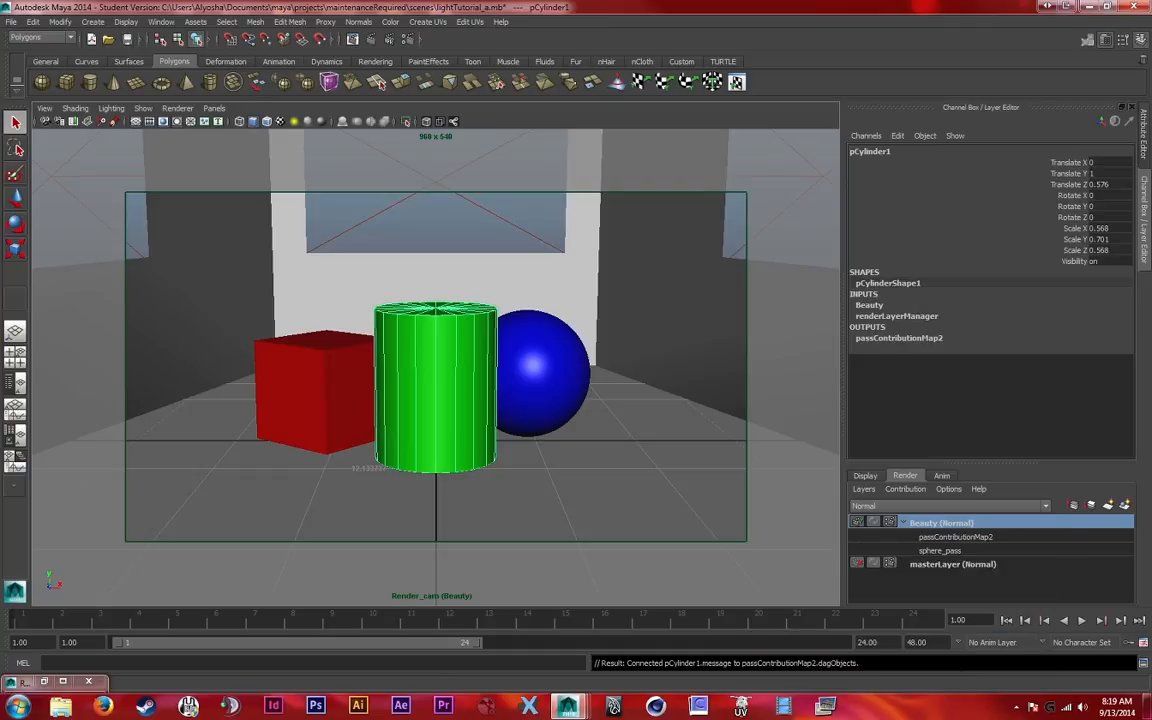
{"action": "double_click", "coordinate": [956, 537]}
{"action": "type", "text": "cy"}
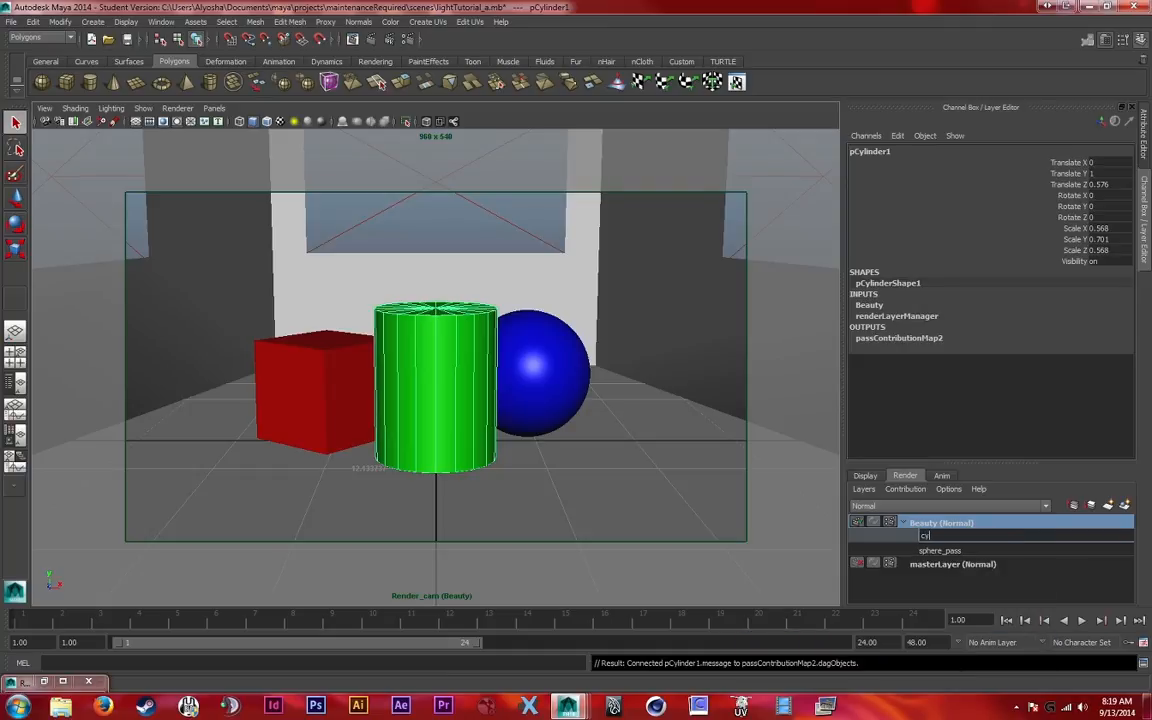
{"action": "type", "text": "linder_pass"}
{"action": "key", "text": "Return"}
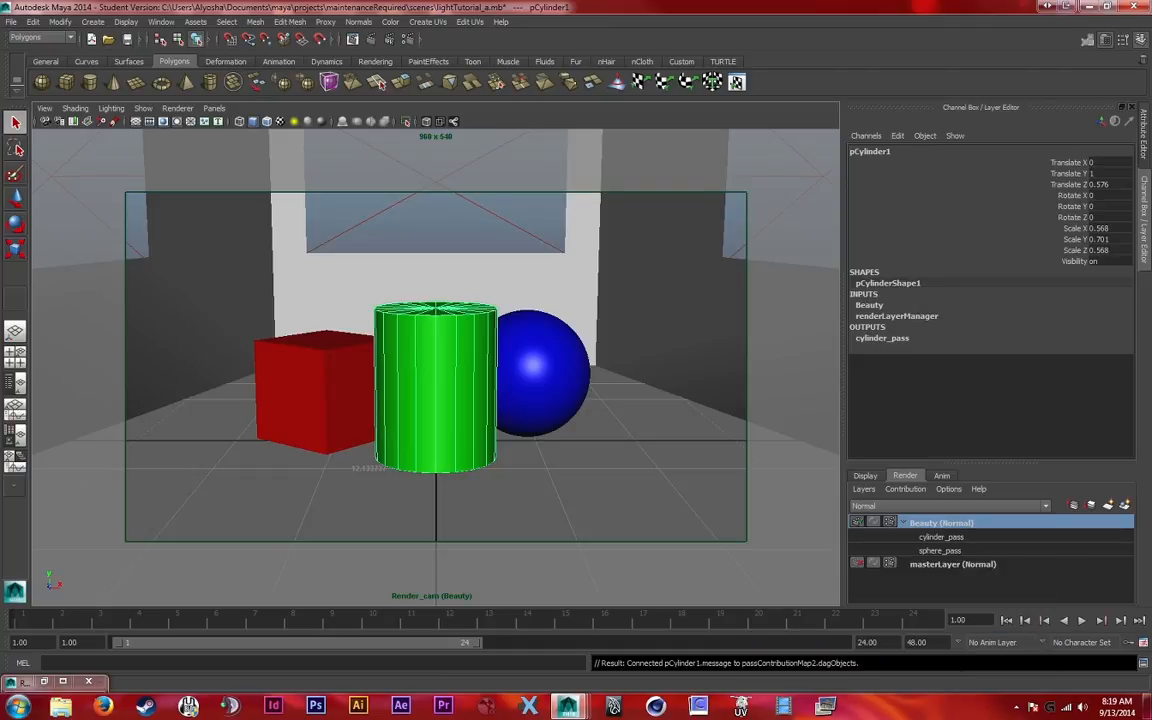
Create a pass contribution map containing the red cube on the Beauty layer and name it cube_pass
{"action": "left_click", "coordinate": [312, 395]}
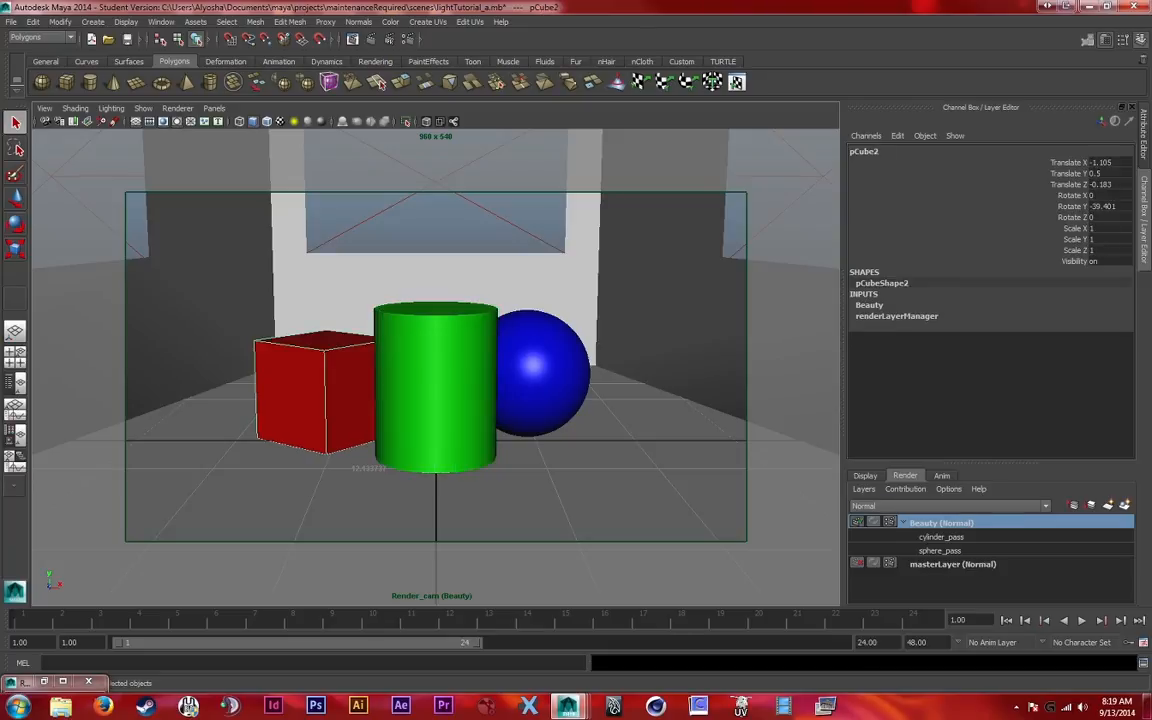
{"action": "left_click", "coordinate": [1124, 505]}
{"action": "key", "text": "ctrl+z"}
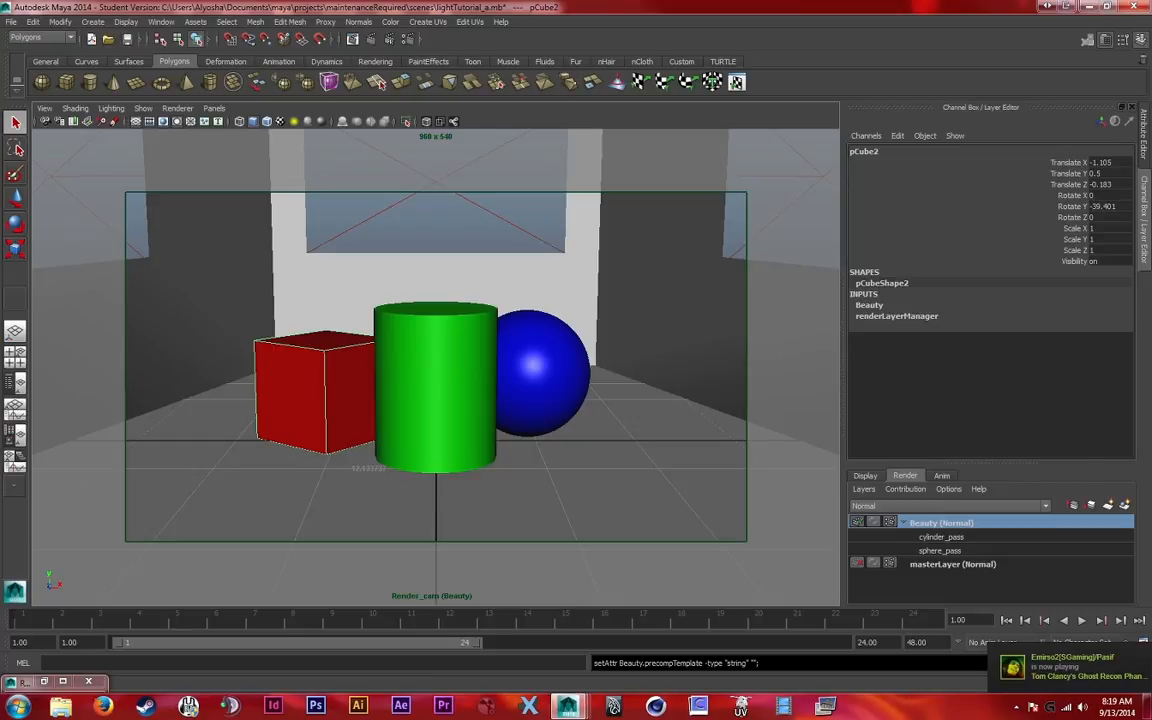
{"action": "right_click", "coordinate": [922, 523]}
{"action": "mouse_move", "coordinate": [975, 639]}
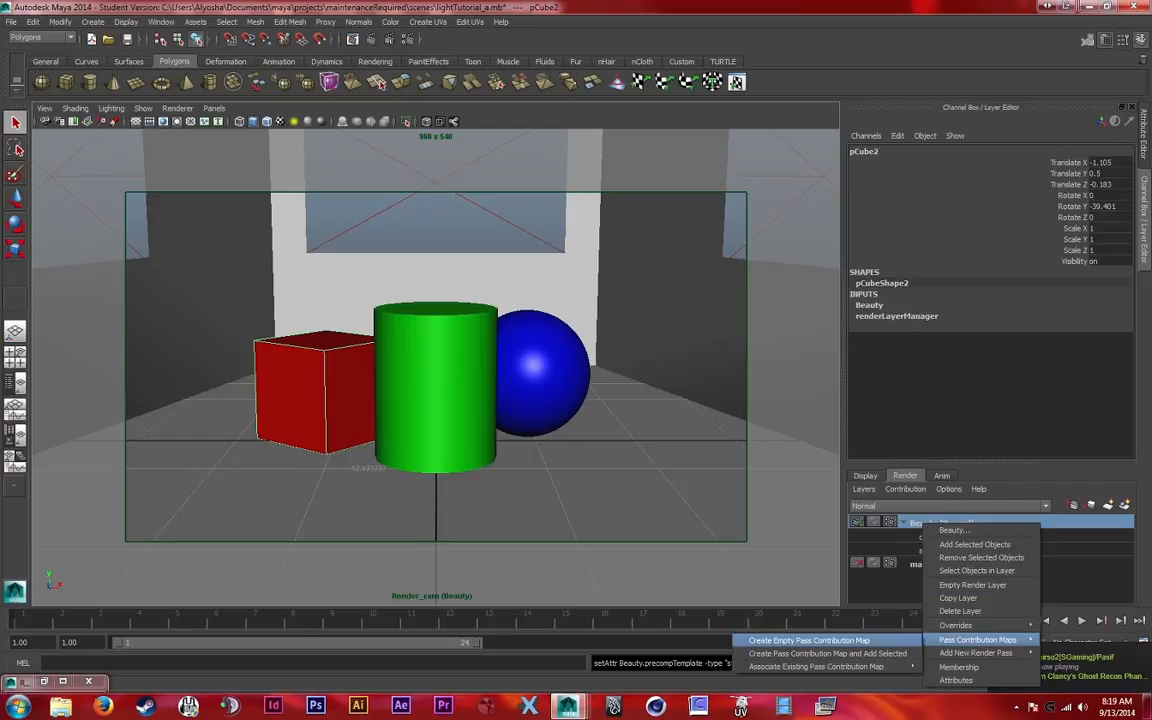
{"action": "left_click", "coordinate": [827, 653]}
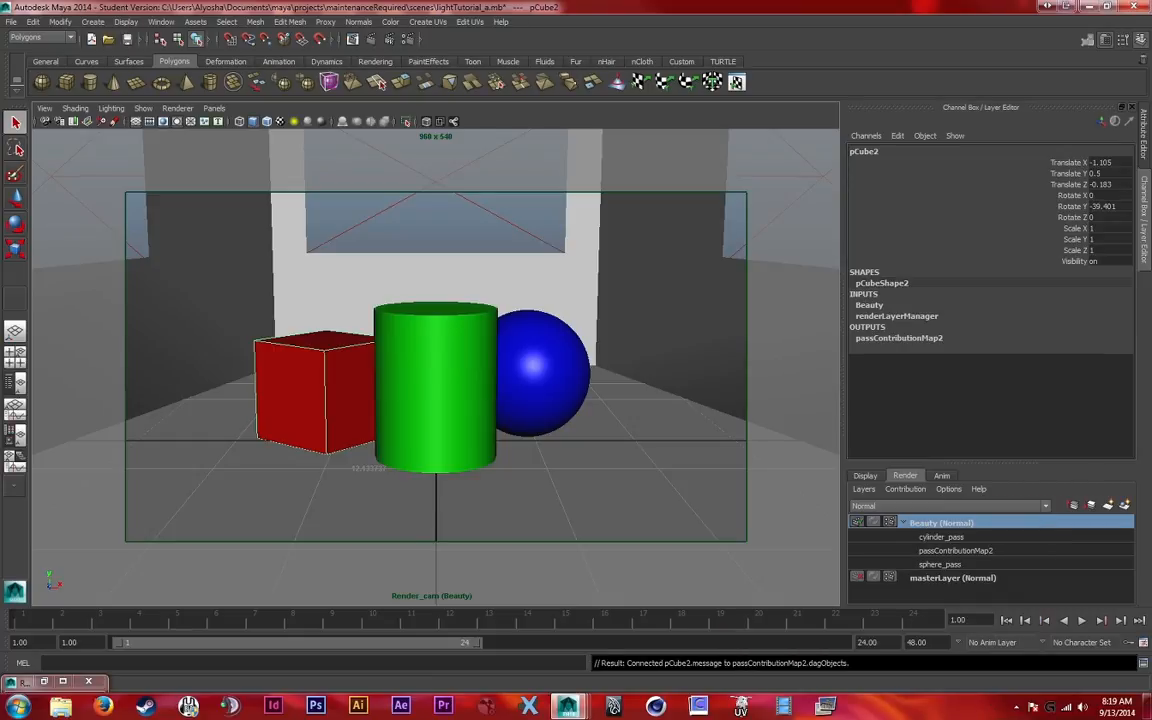
{"action": "type", "text": "cube_pass"}
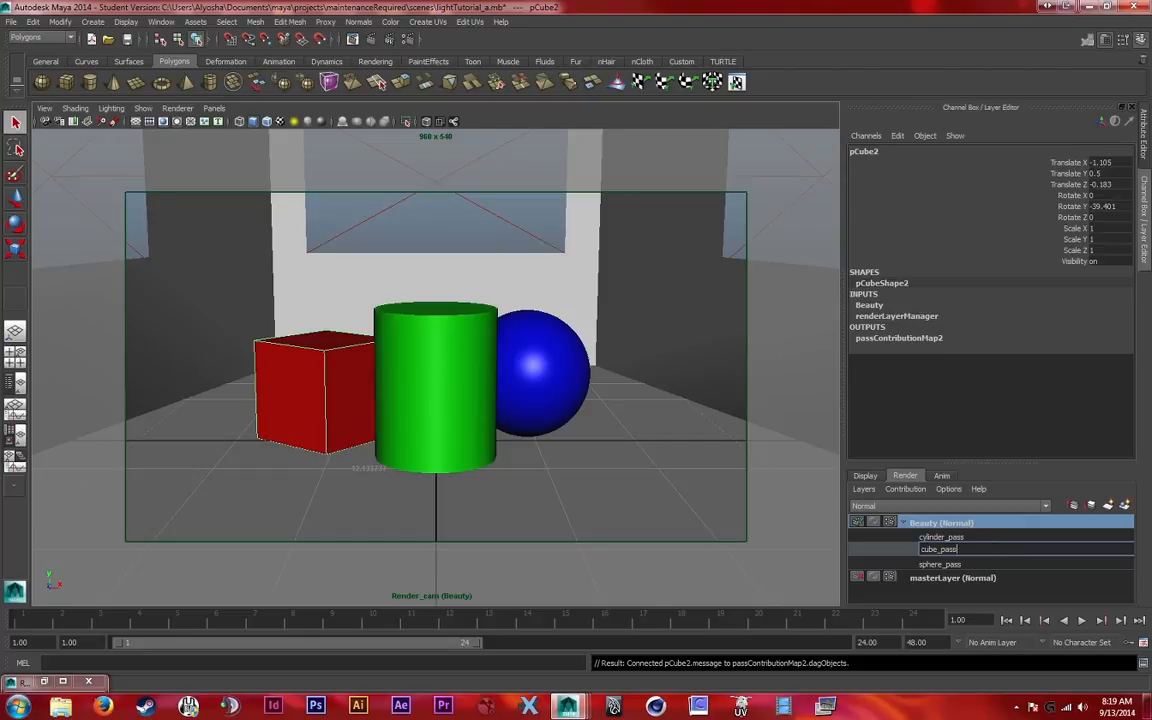
{"action": "key", "text": "Return"}
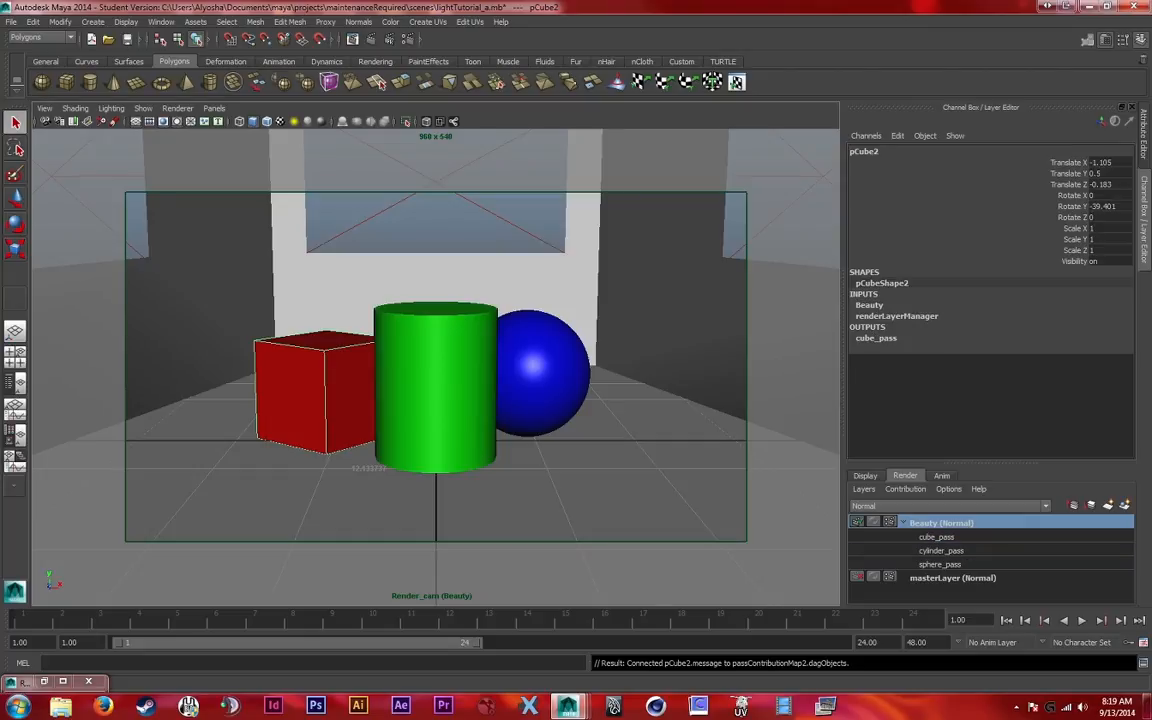
Create a pass contribution map containing the surrounding room geometry on the Beauty layer and name it room_pass
{"action": "left_click", "coordinate": [655, 445]}
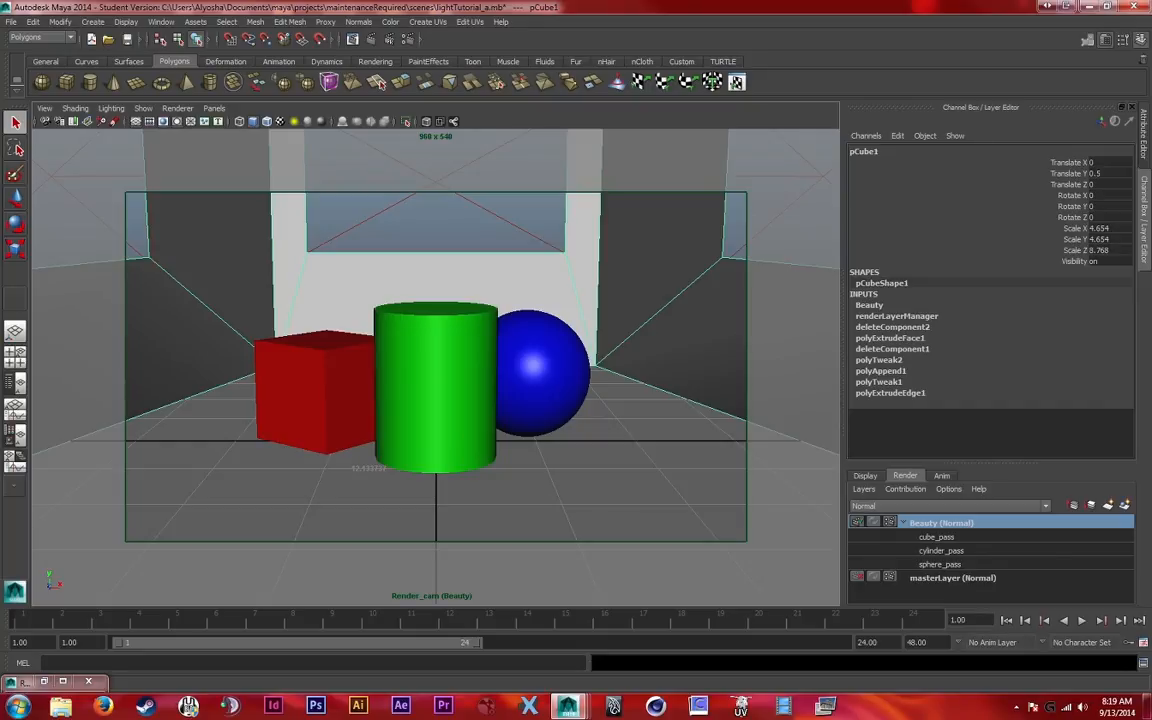
{"action": "right_click", "coordinate": [945, 522]}
{"action": "mouse_move", "coordinate": [1005, 638]}
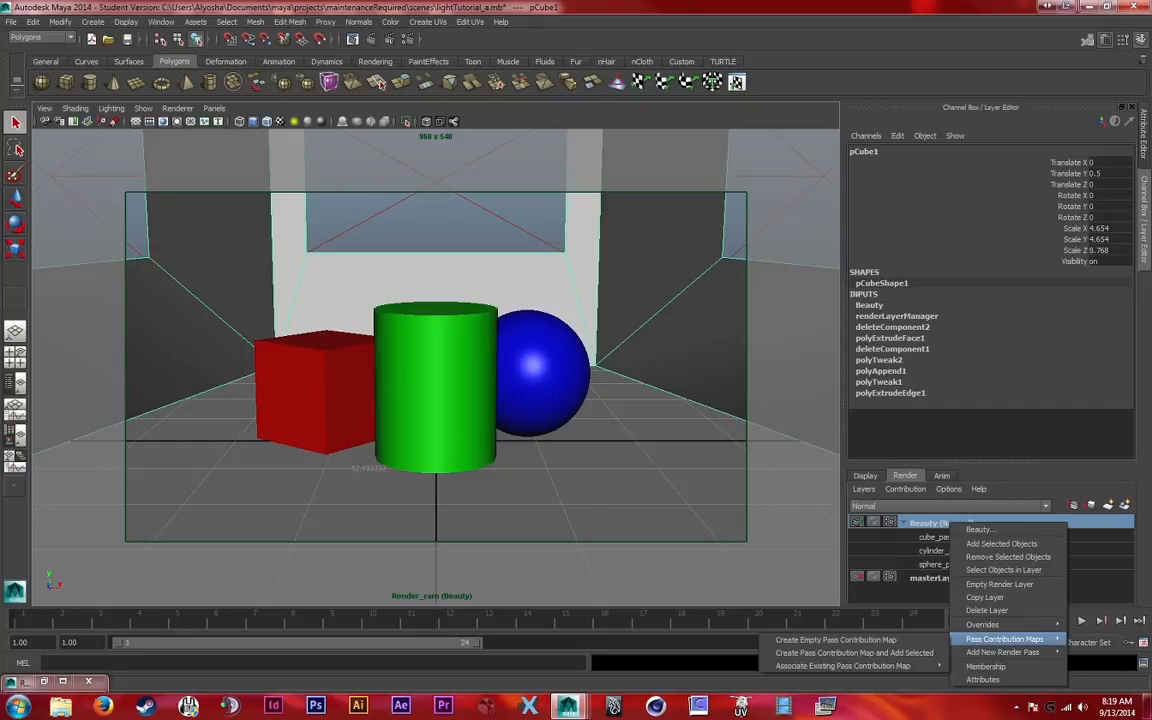
{"action": "left_click", "coordinate": [854, 652]}
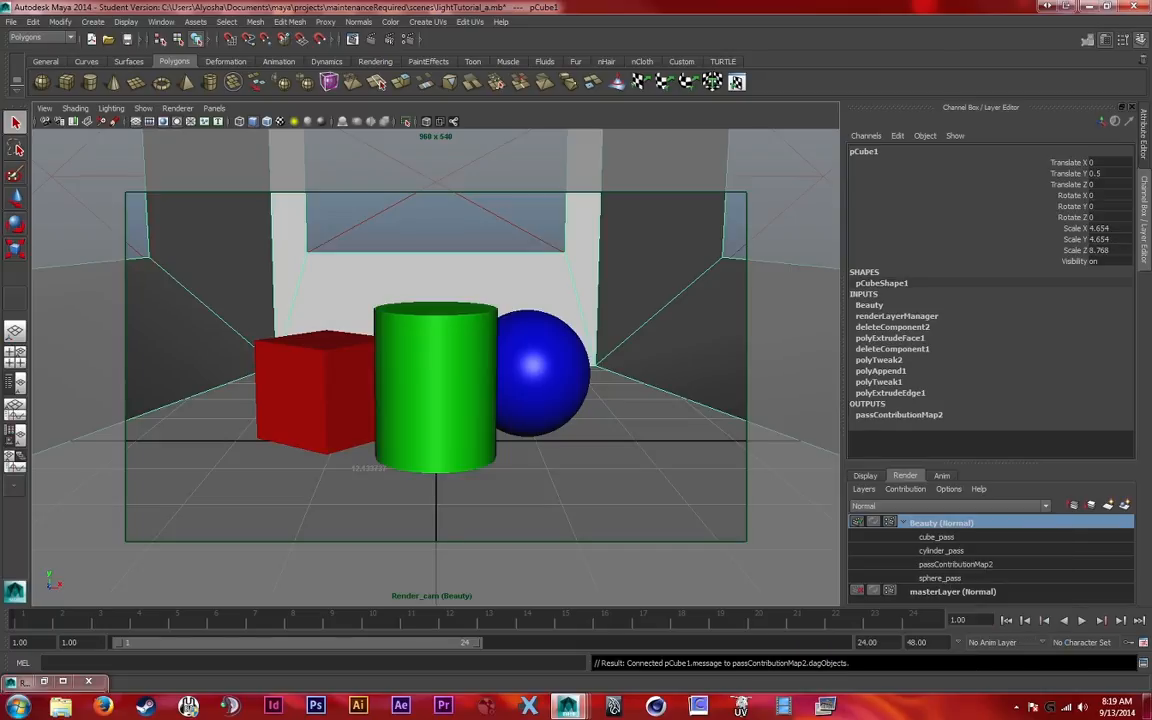
{"action": "double_click", "coordinate": [956, 564]}
{"action": "type", "text": "room_pass"}
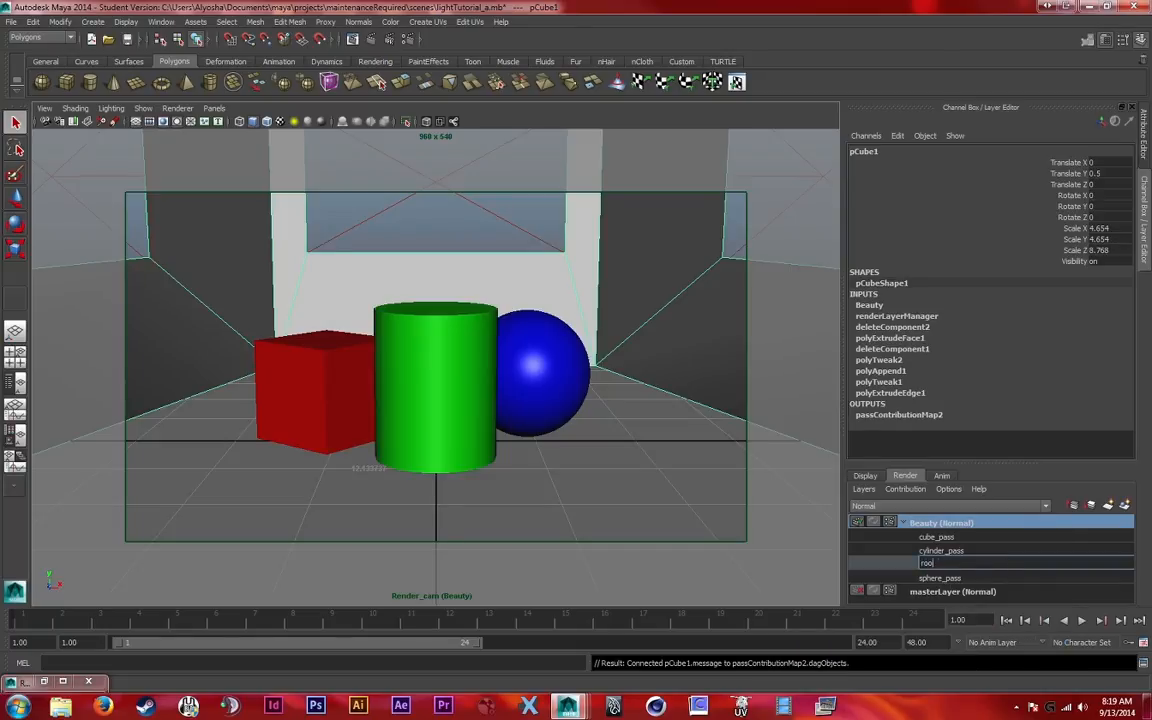
{"action": "key", "text": "Return"}
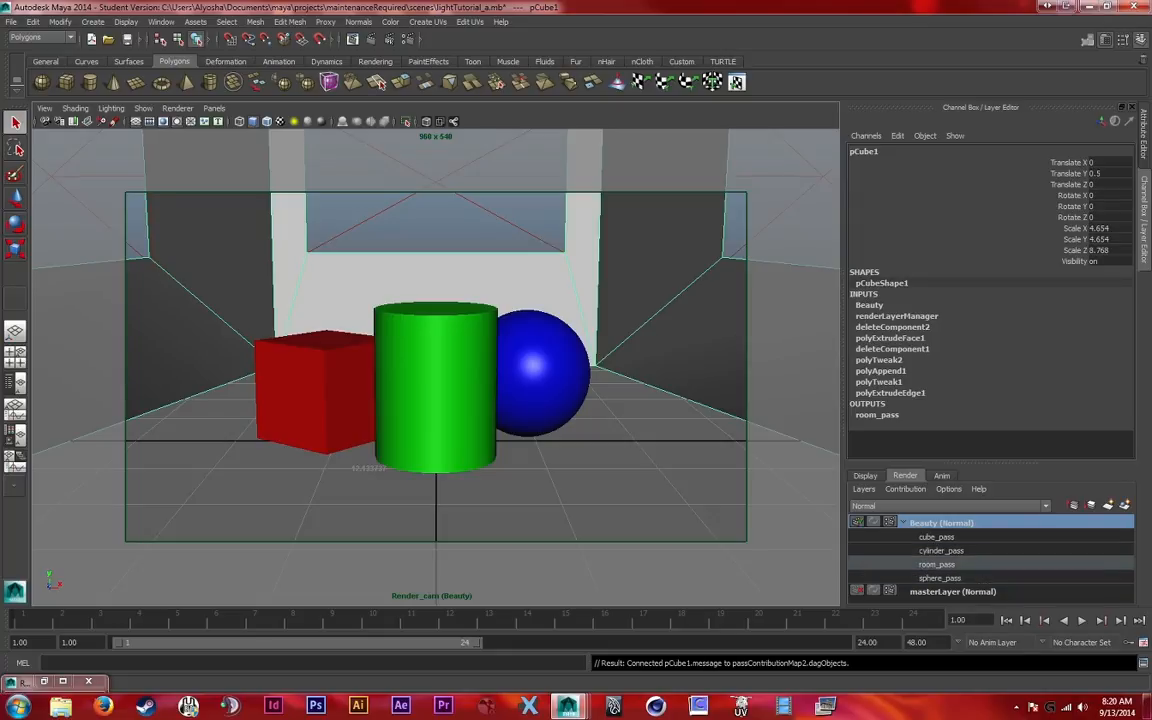
Start creating new render passes in the Beauty layer's render settings, with the pass prefix sphere_
{"action": "left_click", "coordinate": [407, 39]}
{"action": "left_click_drag", "start_coordinate": [820, 120], "coordinate": [308, 119]}
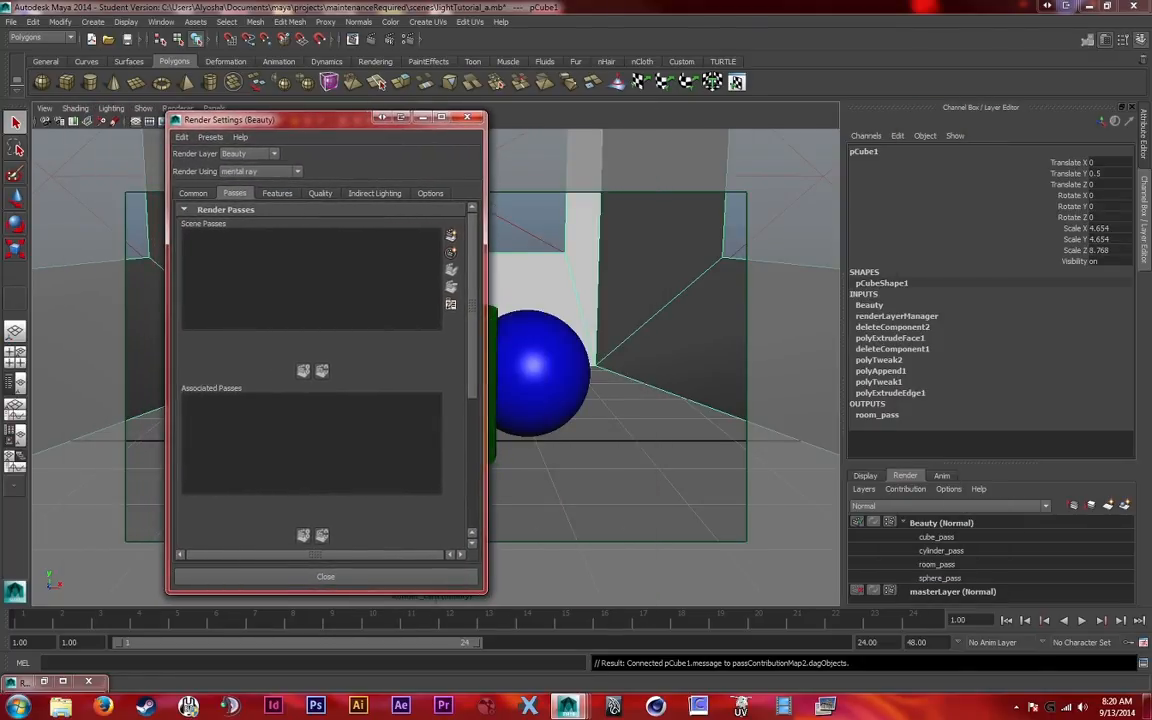
{"action": "left_click_drag", "start_coordinate": [308, 119], "coordinate": [188, 121]}
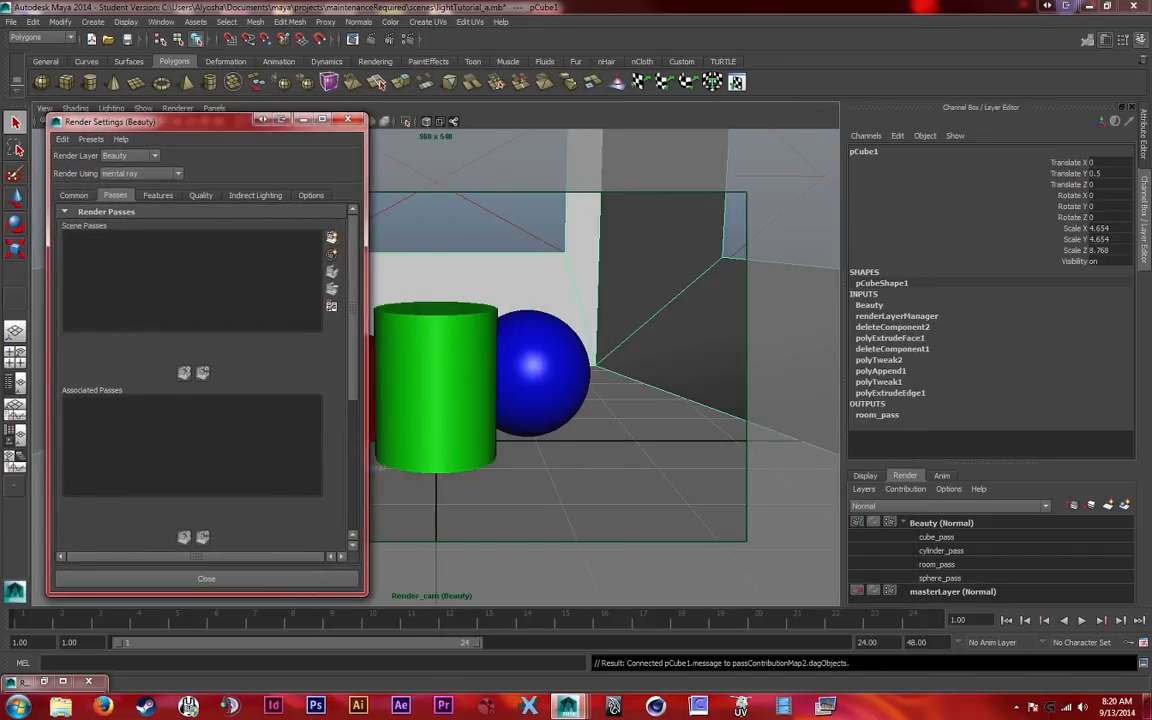
{"action": "left_click", "coordinate": [331, 237]}
{"action": "left_click_drag", "start_coordinate": [560, 191], "coordinate": [817, 172]}
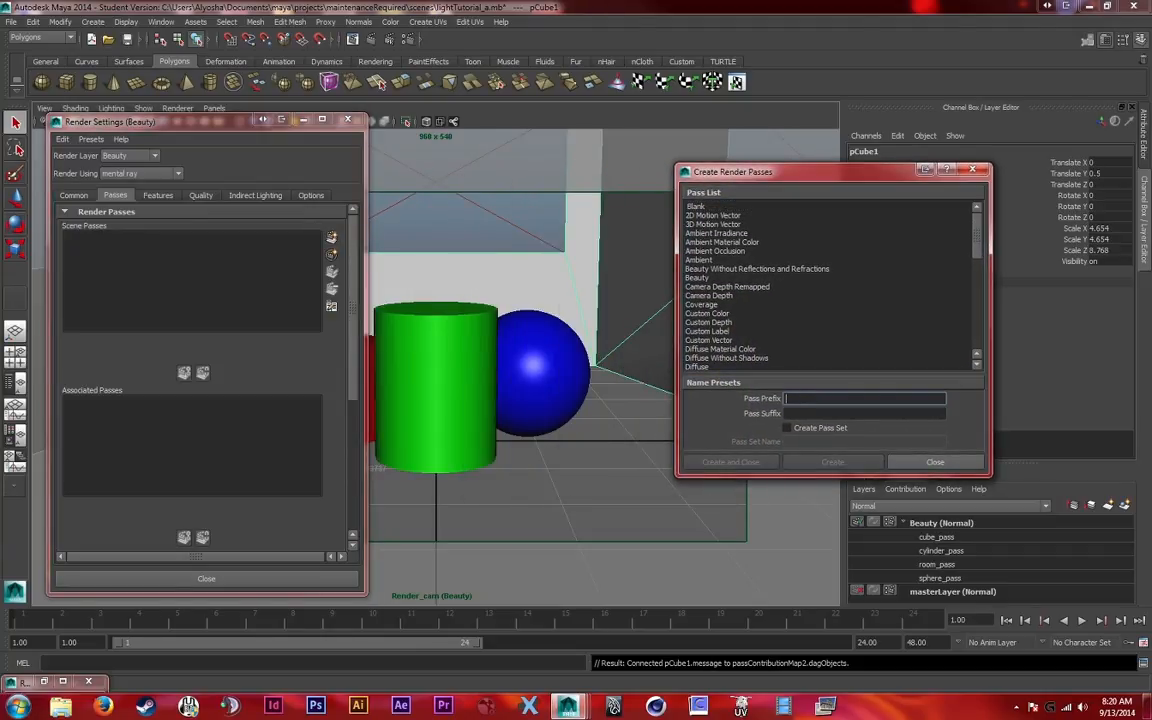
{"action": "type", "text": "sphere_"}
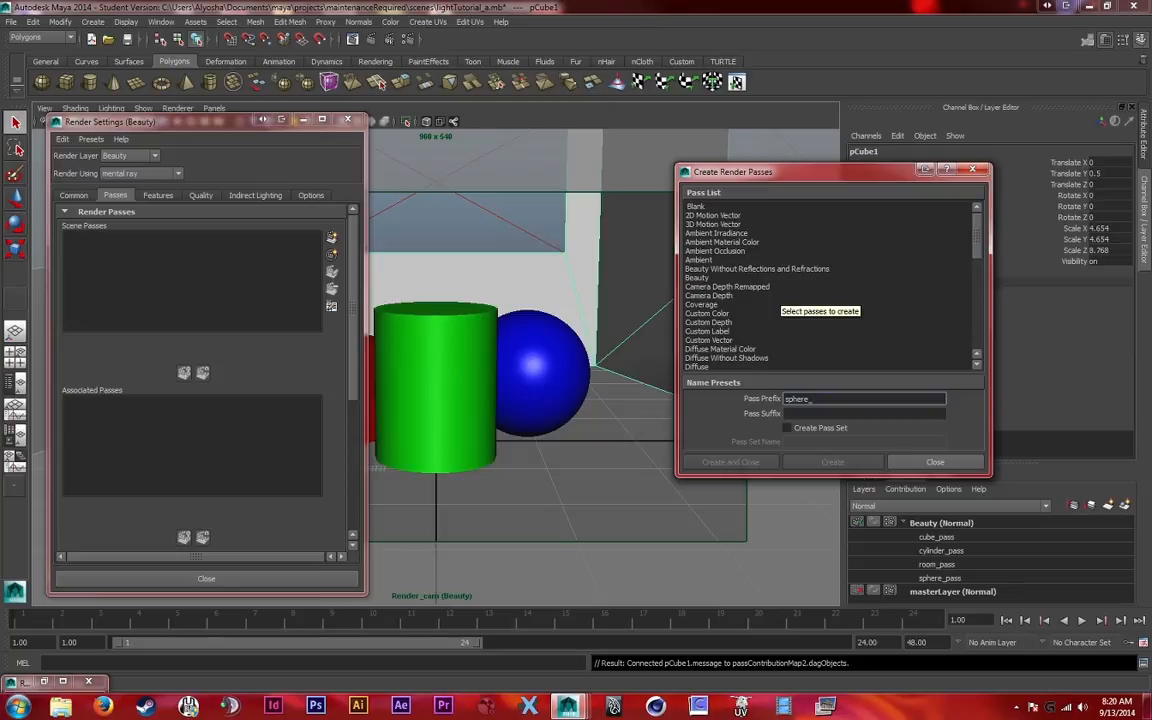
{"action": "key", "text": "Return"}
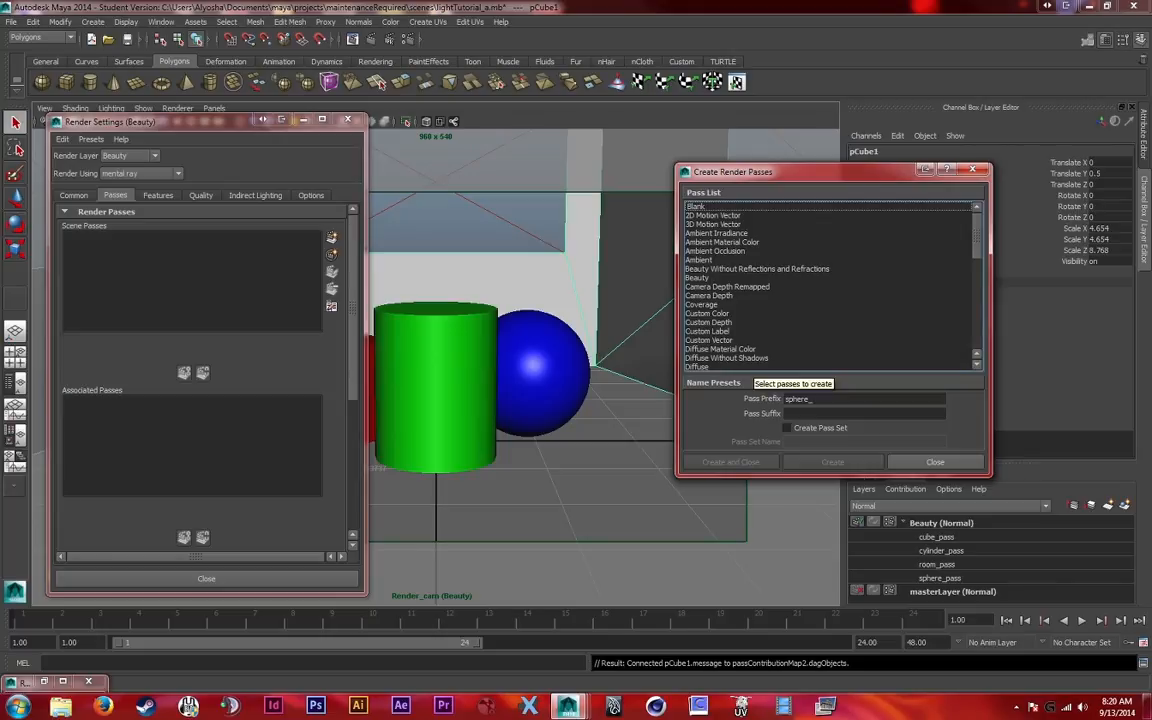
Create the Diffuse Material Color, Matte, Reflection and Specular Without Shadows render passes with the sphere_ prefix
{"action": "left_click", "coordinate": [752, 349]}
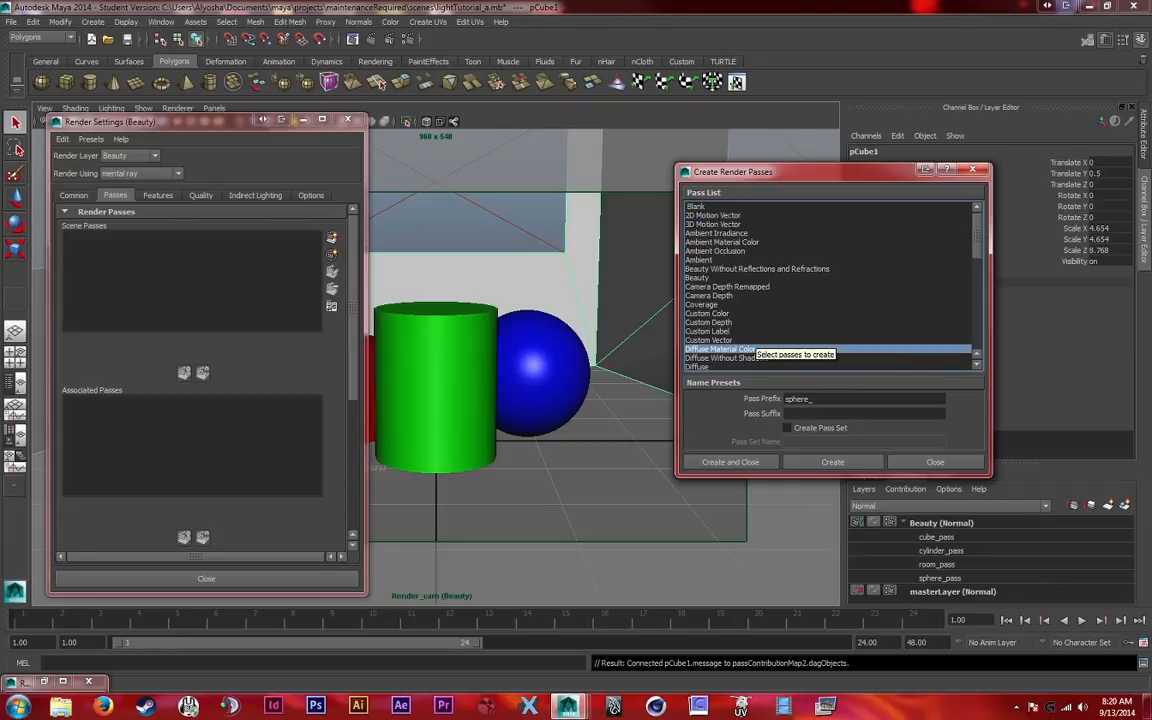
{"action": "scroll", "coordinate": [752, 349], "scroll_direction": "down", "scroll_amount": 5}
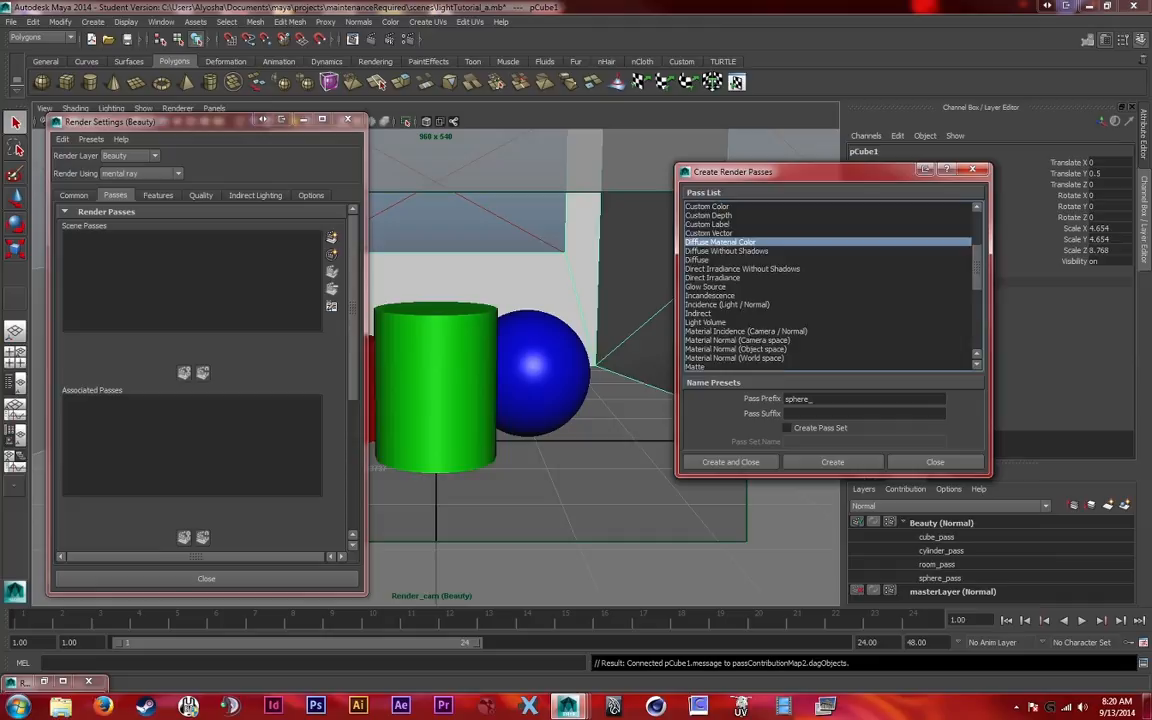
{"action": "left_click", "coordinate": [740, 340], "text": "ctrl"}
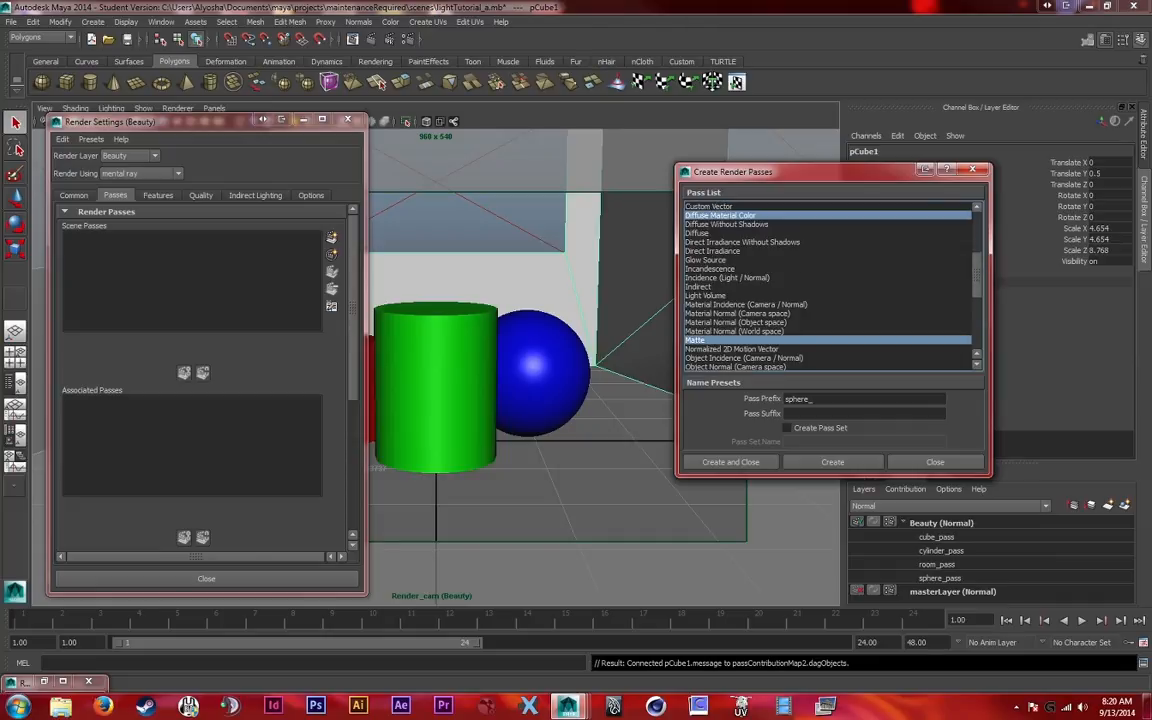
{"action": "scroll", "coordinate": [828, 286], "scroll_direction": "down", "scroll_amount": 4}
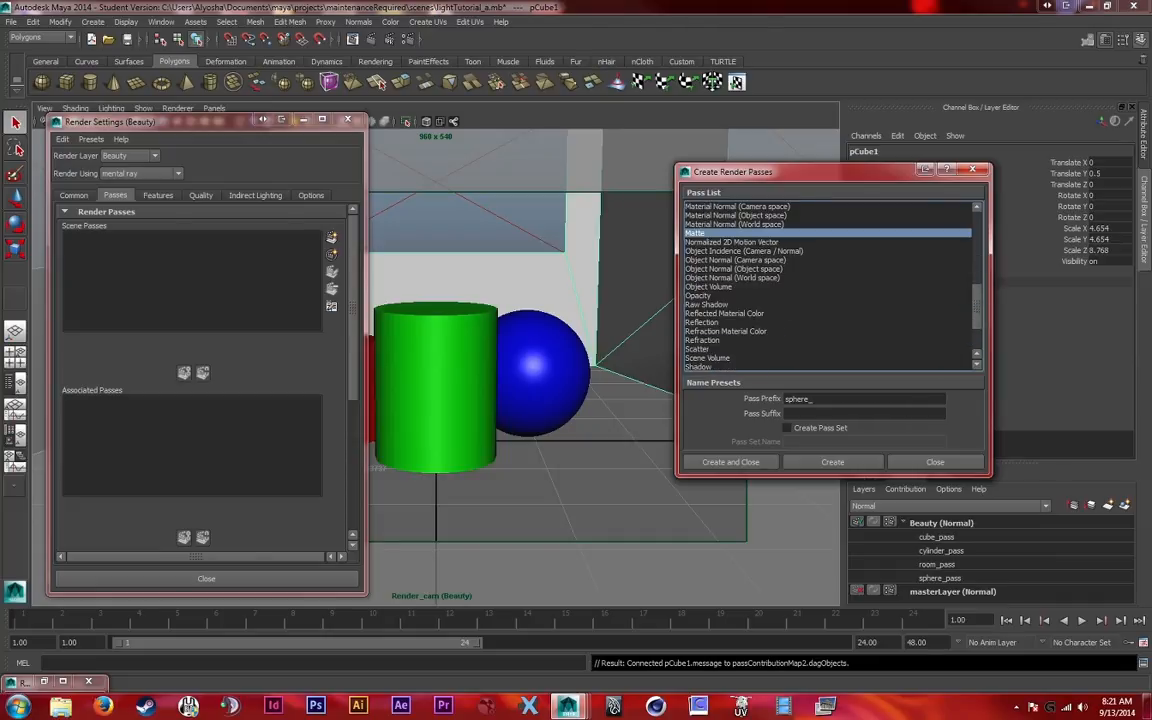
{"action": "left_click", "coordinate": [703, 322], "text": "ctrl"}
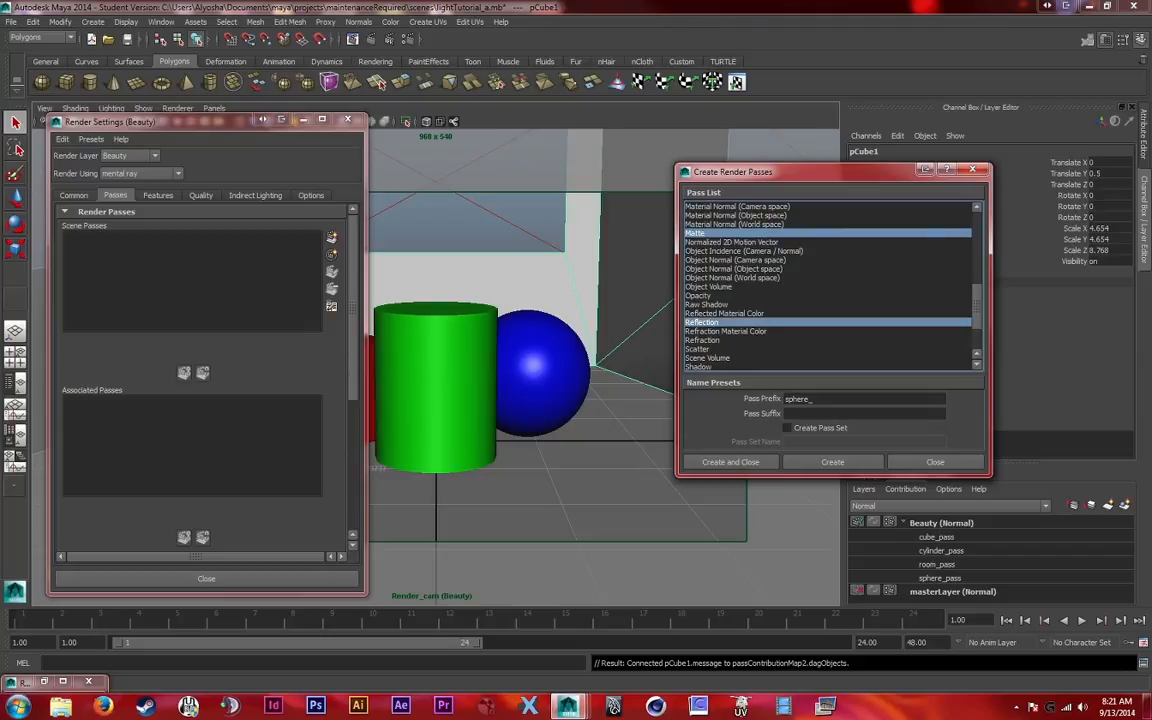
{"action": "scroll", "coordinate": [828, 286], "scroll_direction": "down", "scroll_amount": 2}
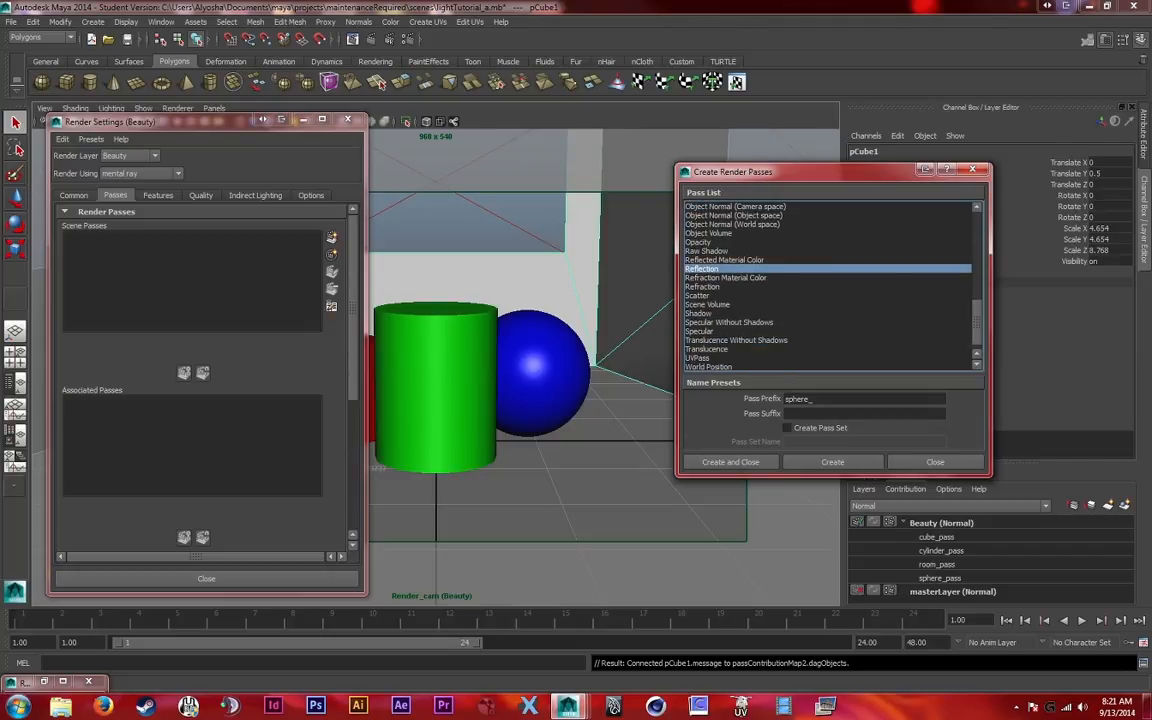
{"action": "left_click", "coordinate": [729, 322], "text": "ctrl"}
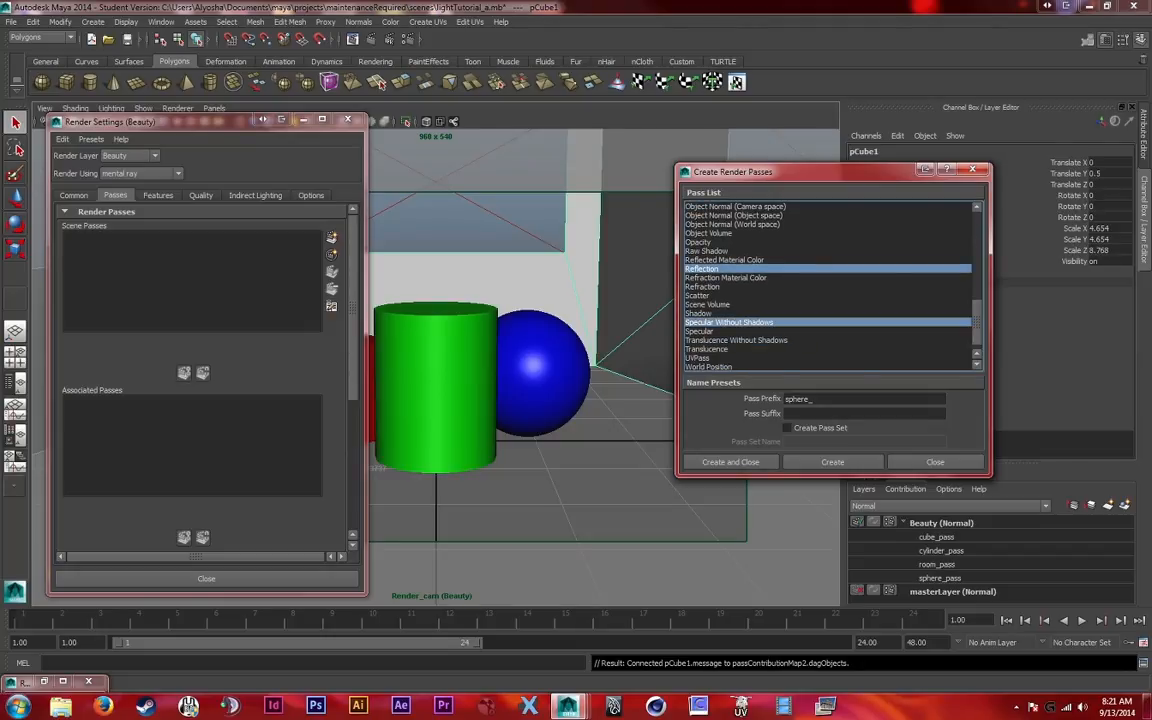
{"action": "scroll", "coordinate": [800, 355], "scroll_direction": "down", "scroll_amount": 1}
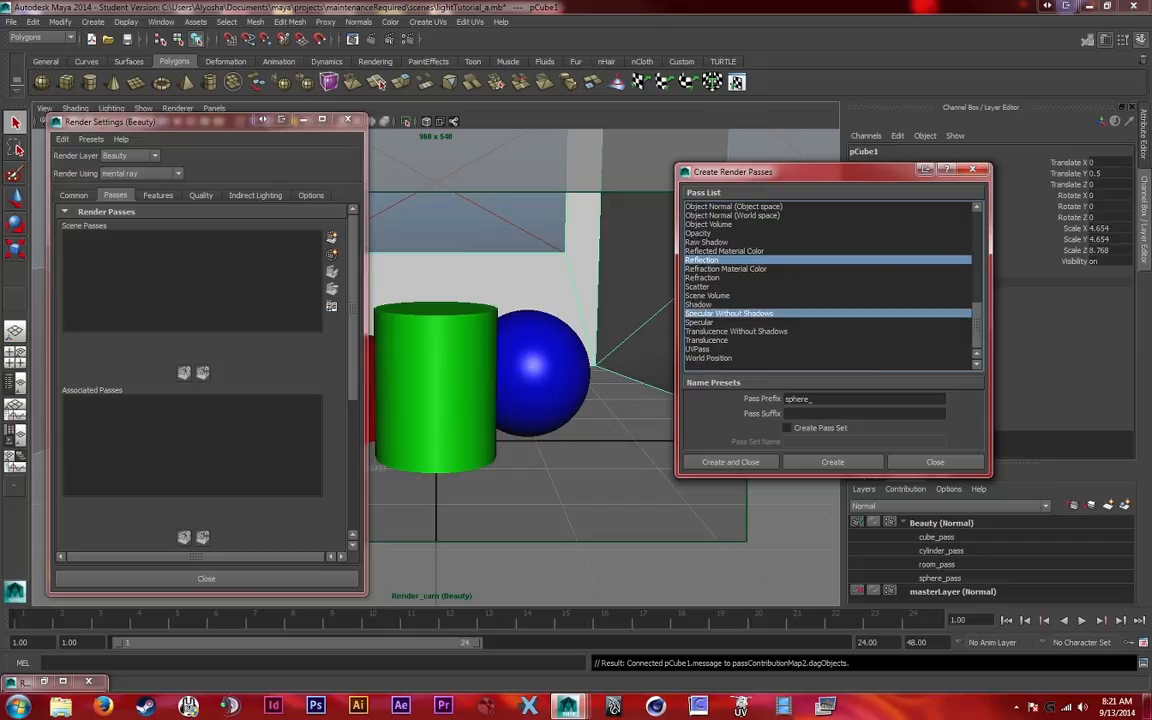
{"action": "scroll", "coordinate": [828, 285], "scroll_direction": "up", "scroll_amount": 6}
{"action": "scroll", "coordinate": [828, 285], "scroll_direction": "down", "scroll_amount": 3}
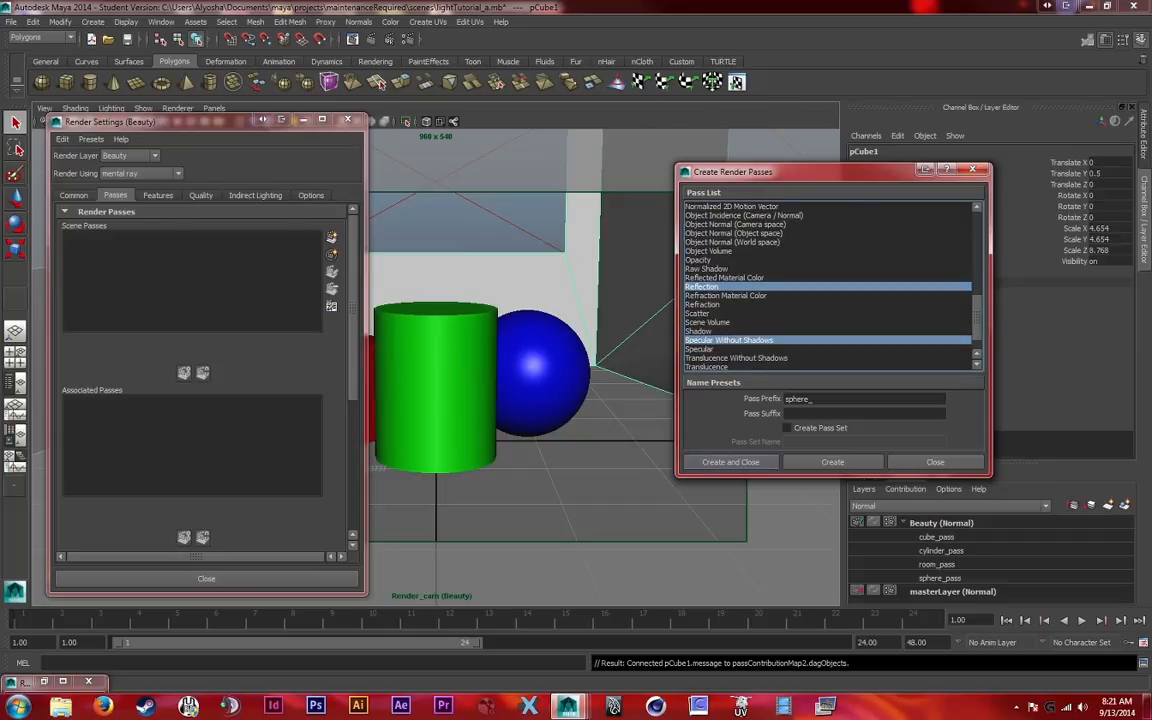
{"action": "left_click", "coordinate": [731, 462]}
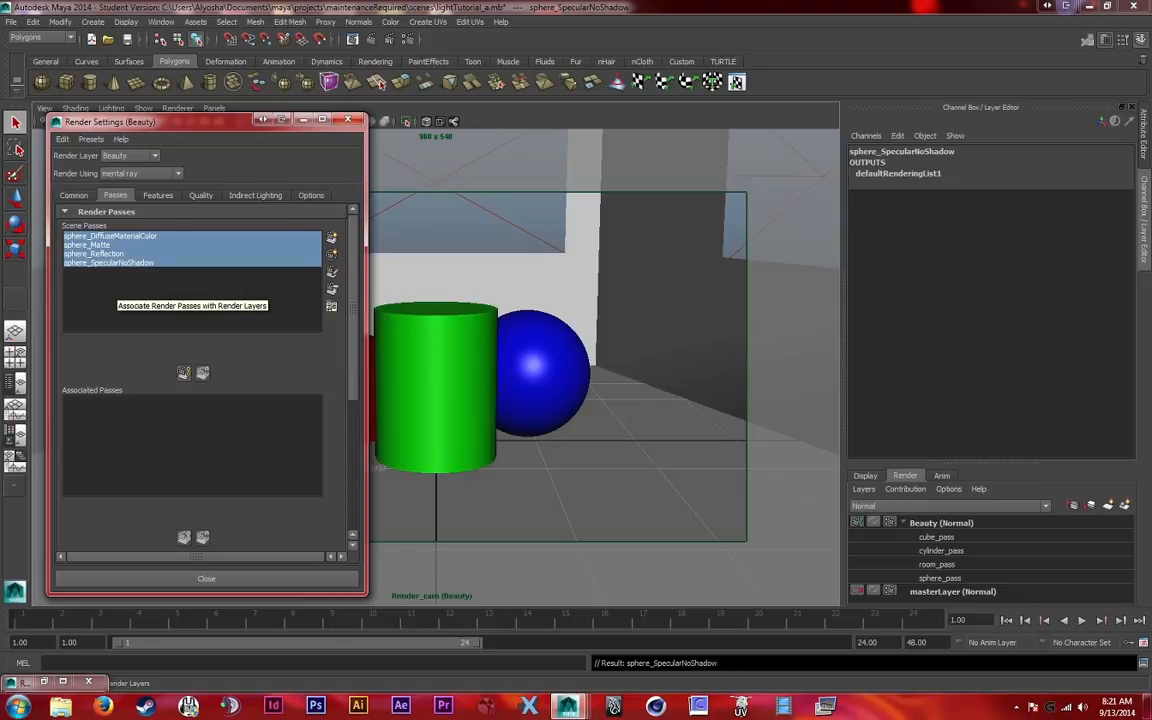
Associate the four new sphere_ scene passes with the Beauty render layer
{"action": "left_click_drag", "start_coordinate": [180, 121], "coordinate": [275, 115]}
{"action": "left_click", "coordinate": [941, 523]}
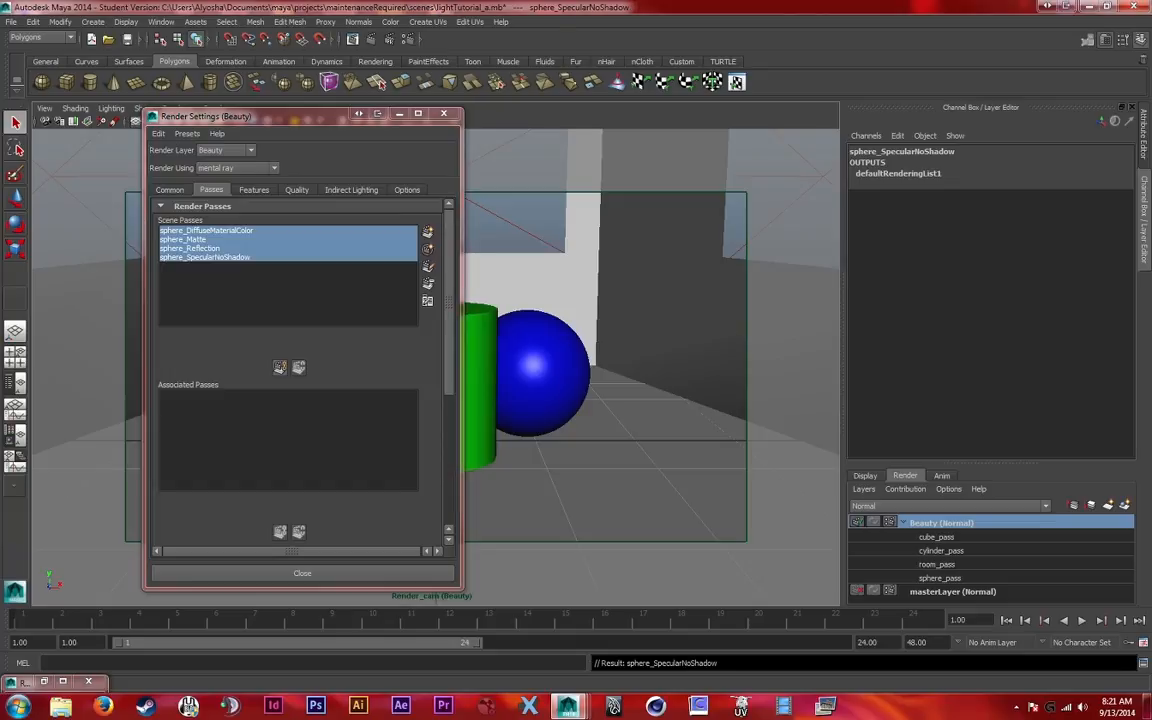
{"action": "left_click", "coordinate": [280, 367]}
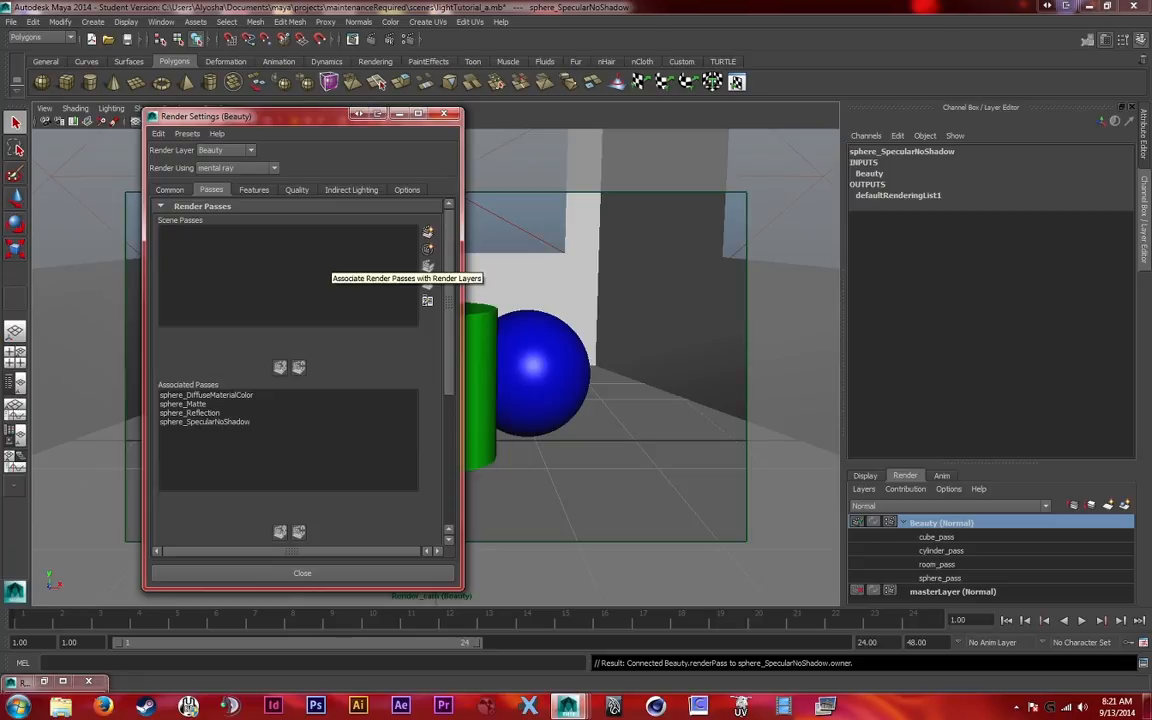
Render the Beauty layer and inspect the specular highlights in its sphere_SpecularNoShadow pass
{"action": "left_click", "coordinate": [333, 38]}
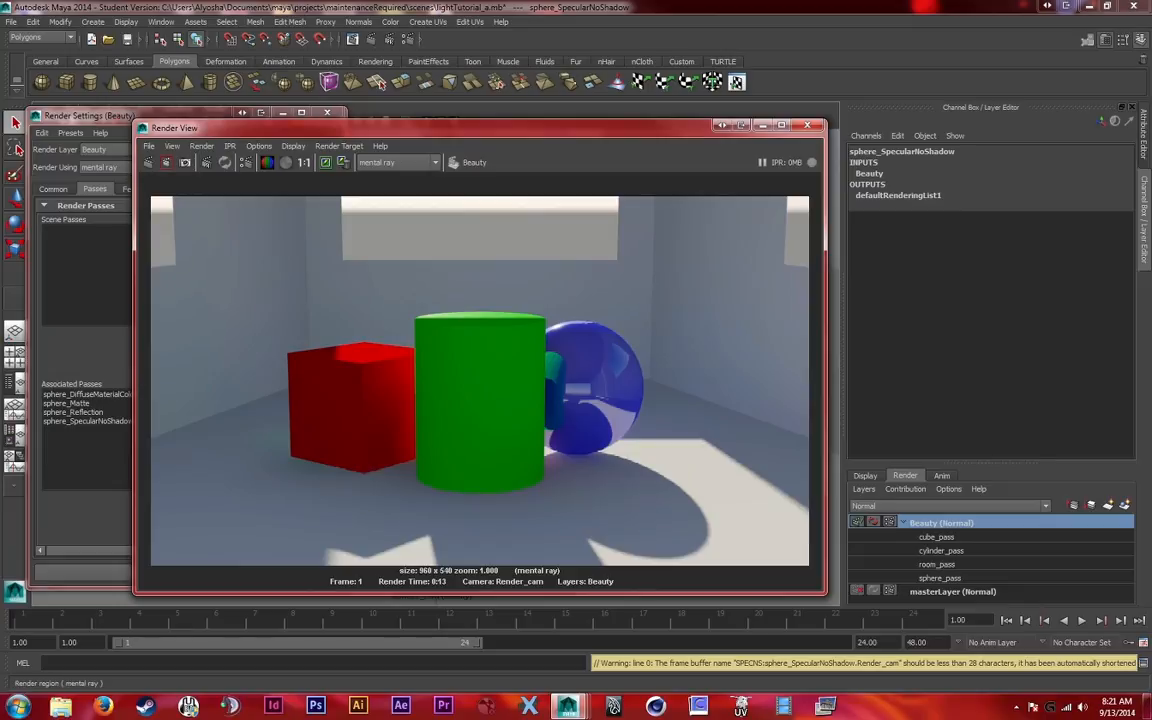
{"action": "left_click", "coordinate": [149, 146]}
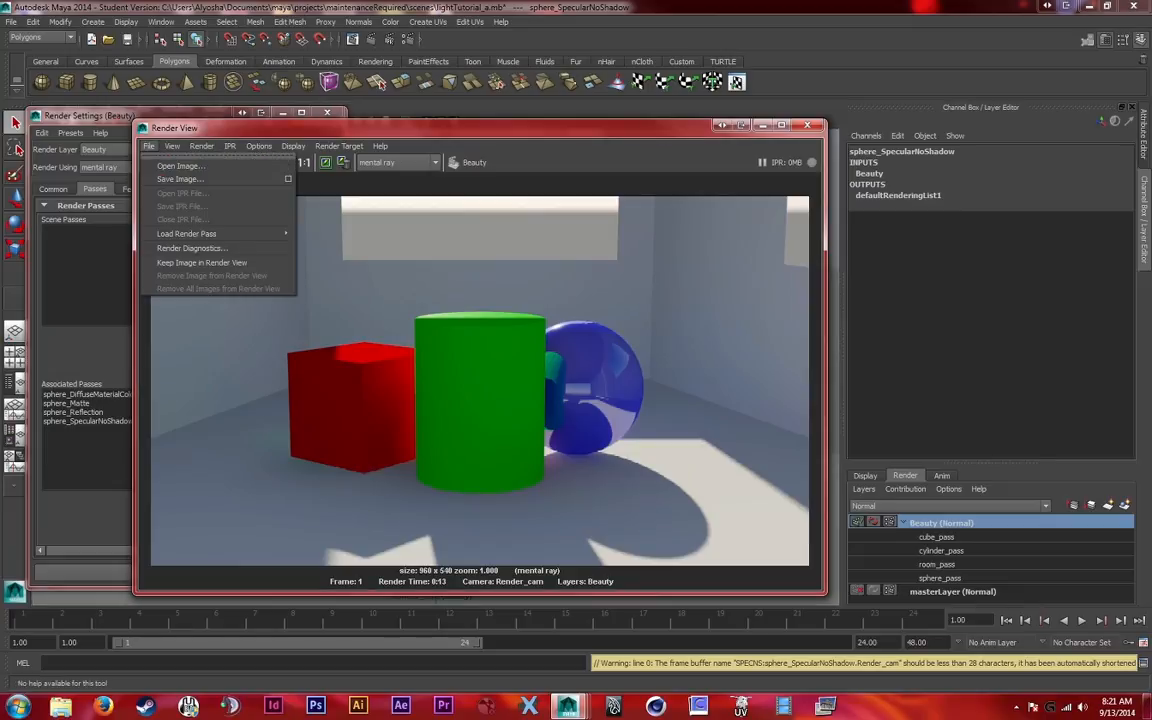
{"action": "mouse_move", "coordinate": [200, 233]}
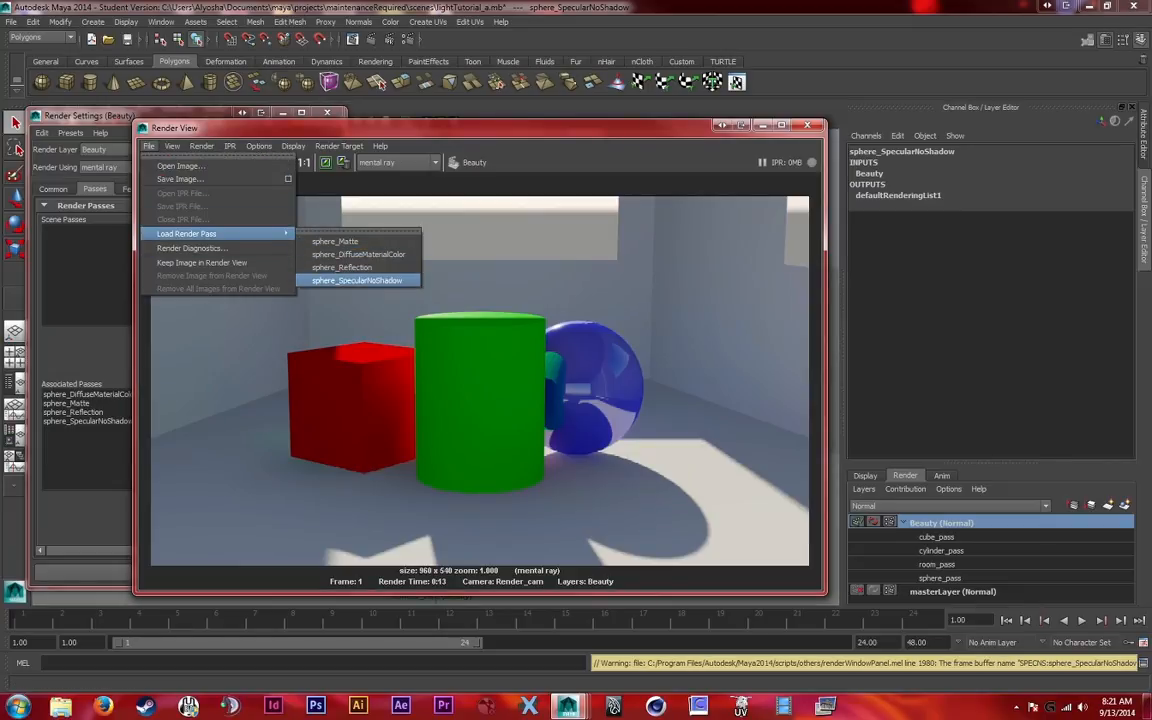
{"action": "left_click", "coordinate": [357, 280]}
{"action": "left_click_drag", "start_coordinate": [610, 270], "coordinate": [381, 191]}
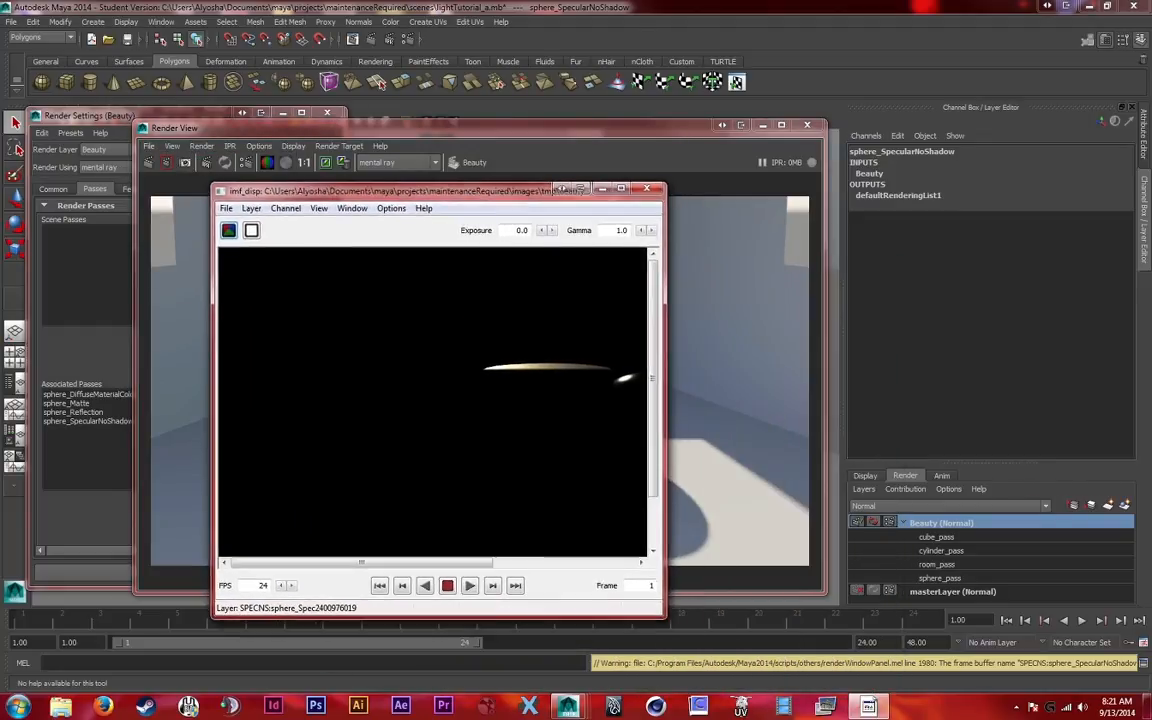
{"action": "left_click_drag", "start_coordinate": [370, 562], "coordinate": [453, 562]}
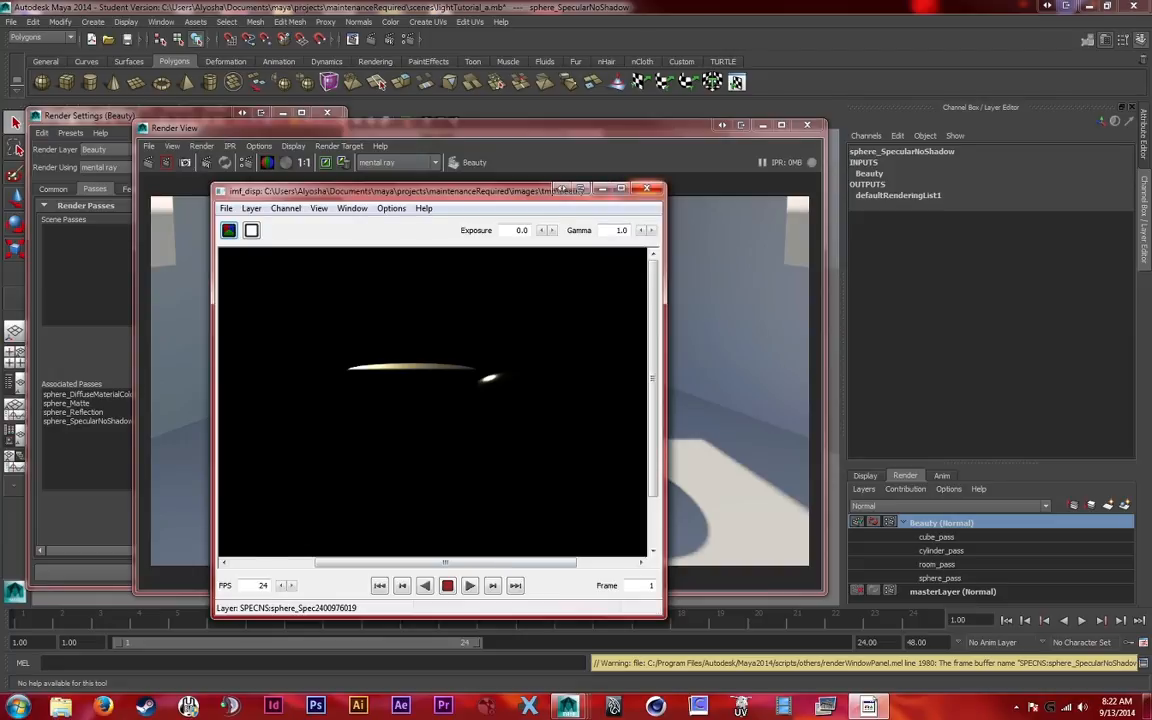
{"action": "left_click", "coordinate": [647, 188]}
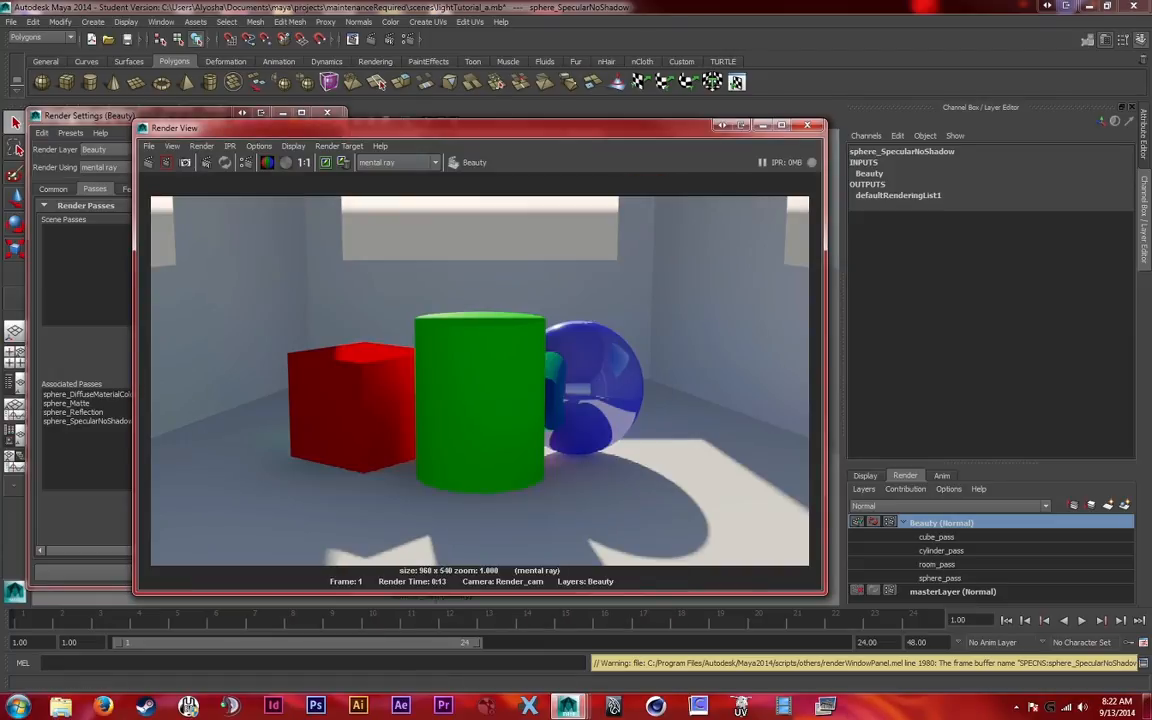
Assign all four associated sphere_ passes to the sphere_pass contribution map in the Beauty layer's render settings
{"action": "left_click_drag", "start_coordinate": [90, 115], "coordinate": [303, 118]}
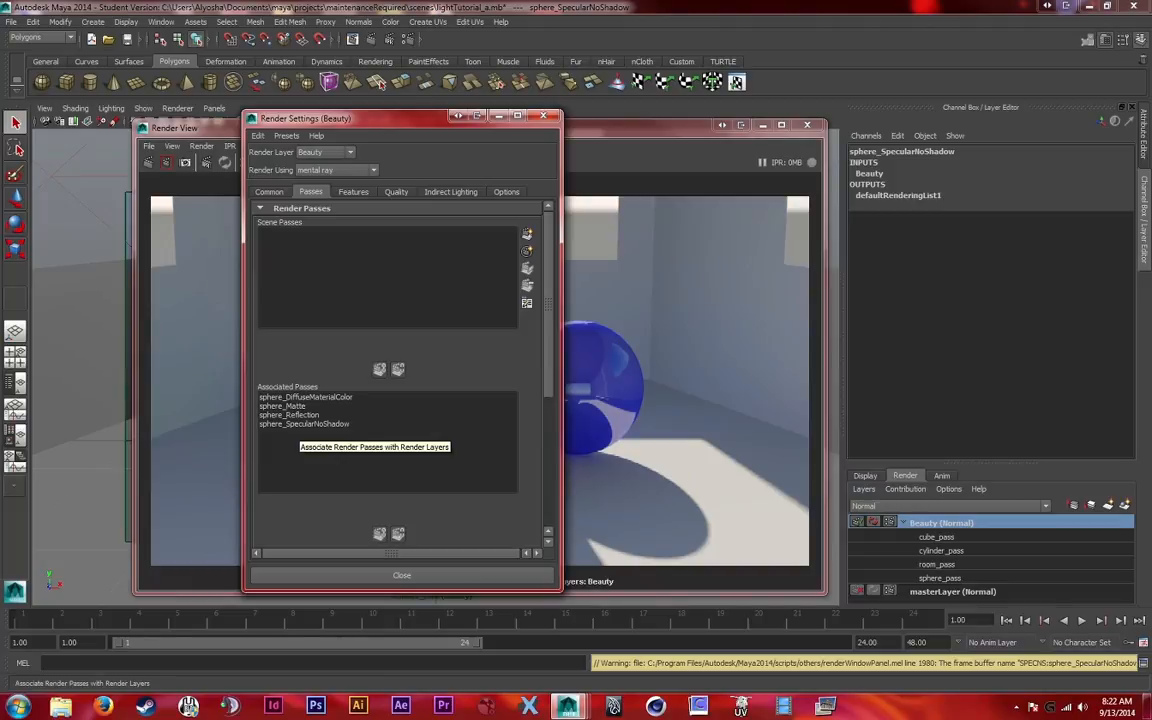
{"action": "left_click_drag", "start_coordinate": [548, 308], "coordinate": [548, 330]}
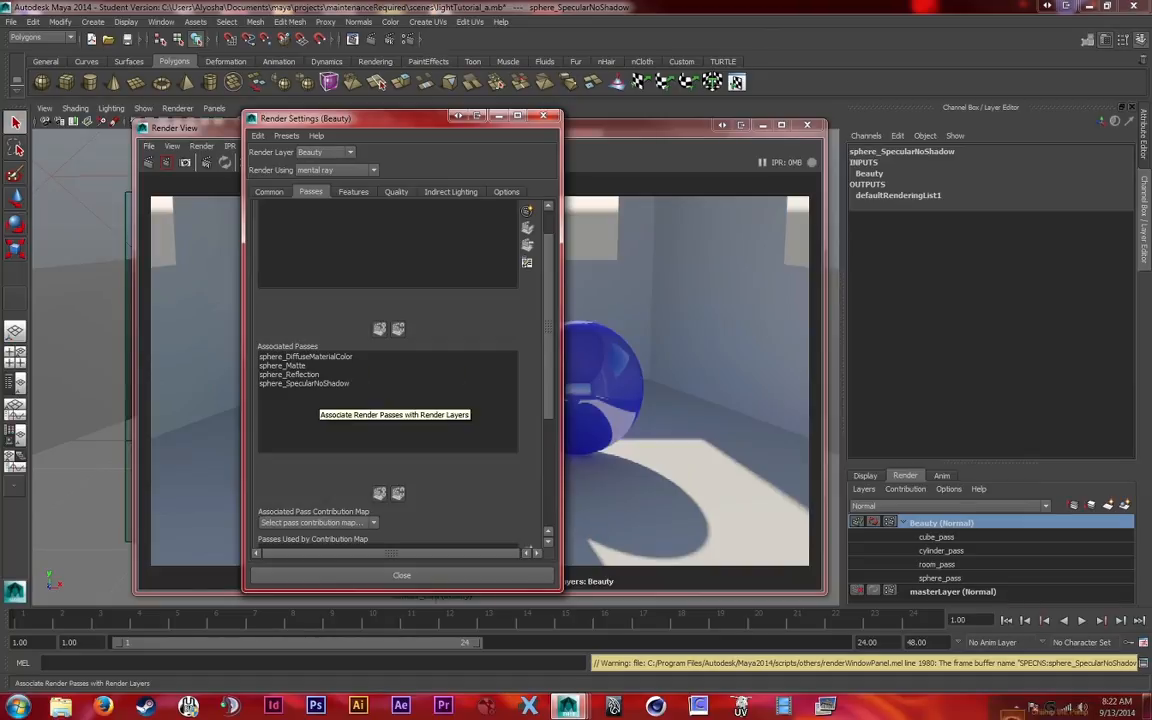
{"action": "scroll", "coordinate": [480, 330], "scroll_direction": "down", "scroll_amount": 3}
{"action": "scroll", "coordinate": [400, 370], "scroll_direction": "down", "scroll_amount": 2}
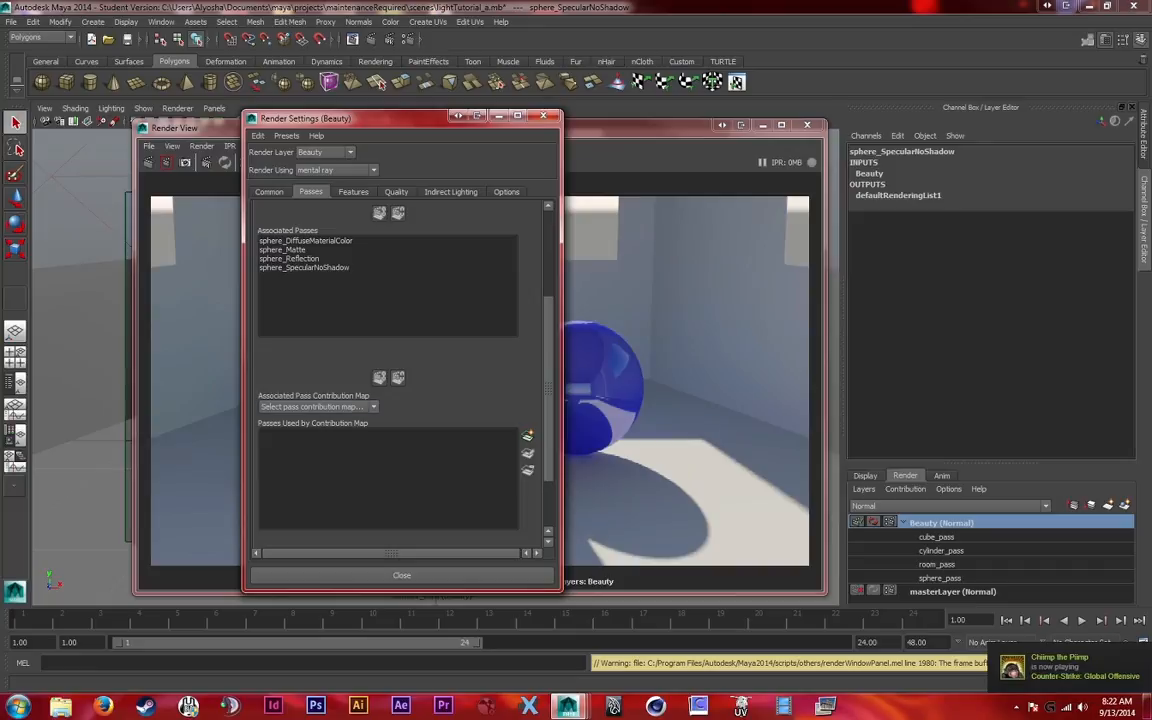
{"action": "left_click", "coordinate": [316, 407]}
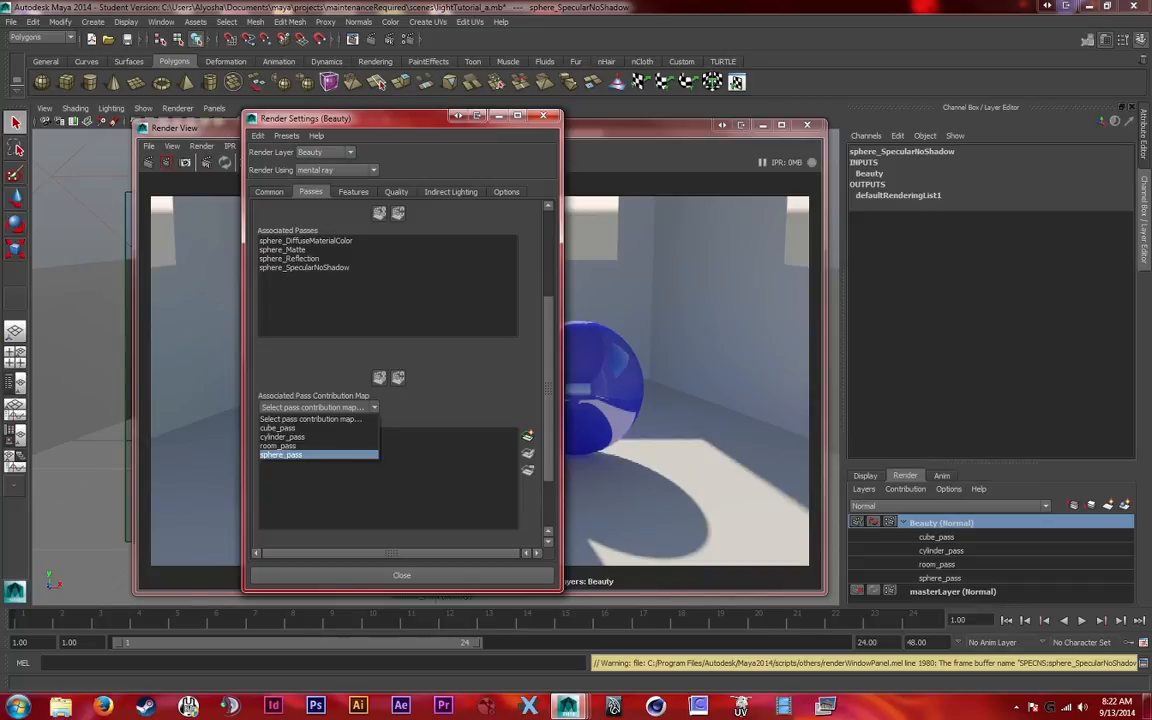
{"action": "left_click", "coordinate": [290, 454]}
{"action": "left_click", "coordinate": [305, 241]}
{"action": "left_click", "coordinate": [305, 268], "text": "shift"}
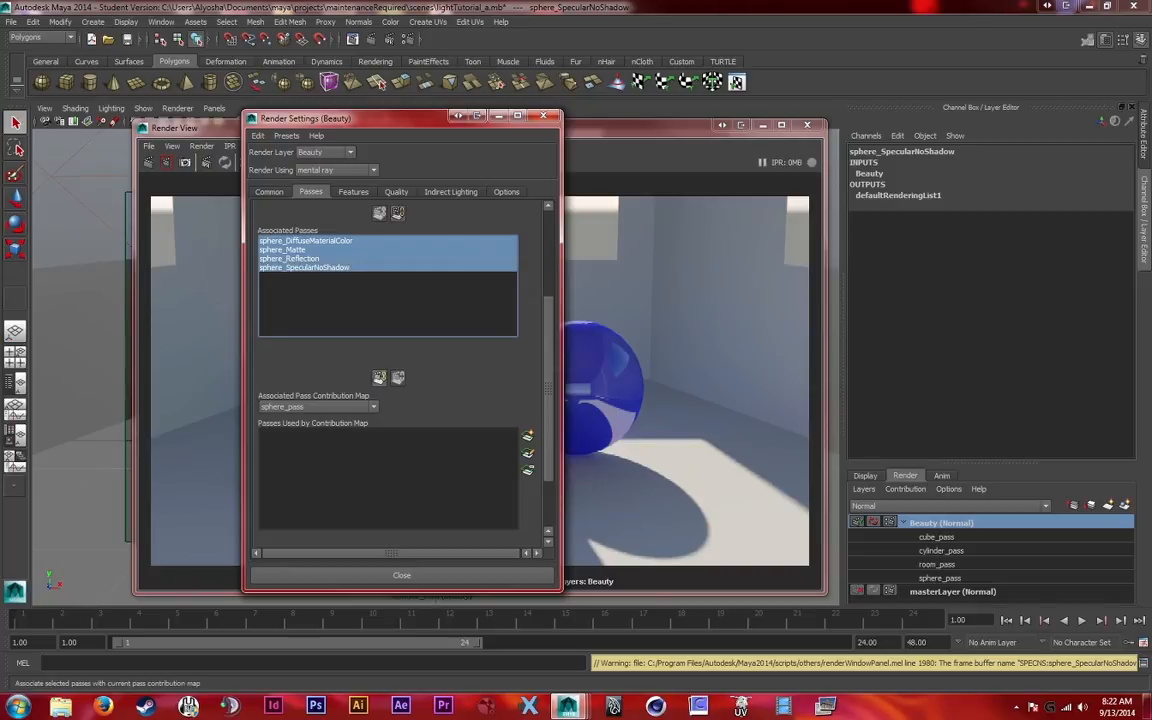
{"action": "left_click", "coordinate": [379, 377]}
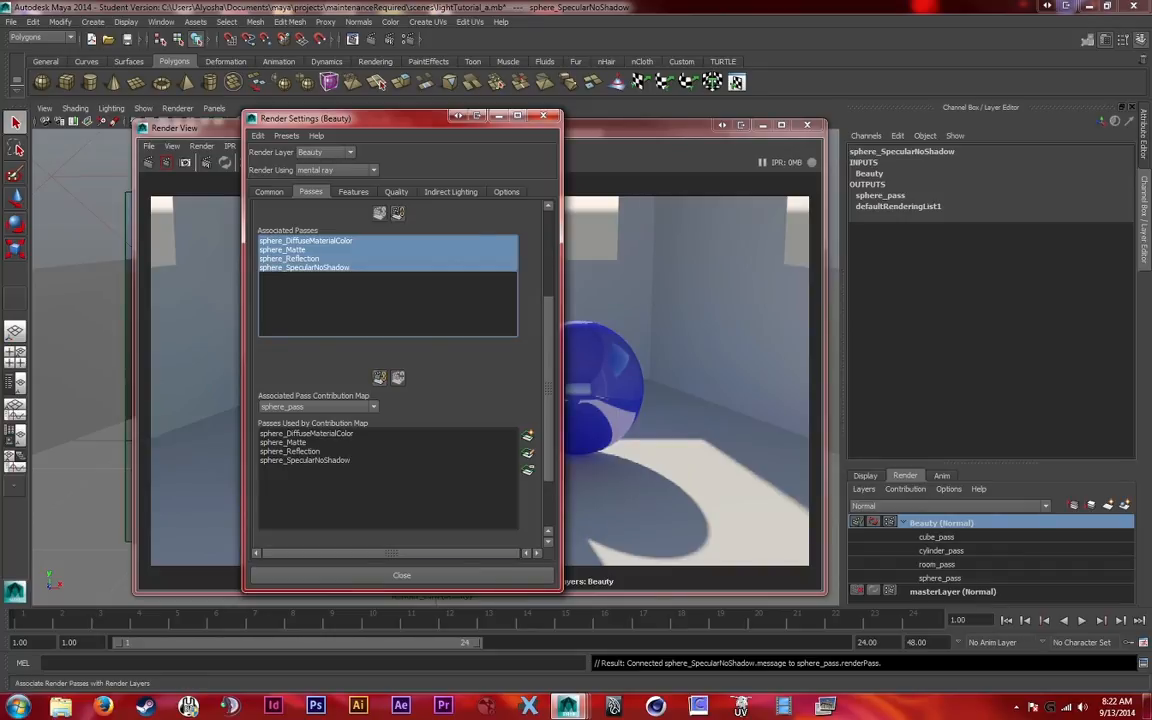
{"action": "left_click", "coordinate": [401, 575]}
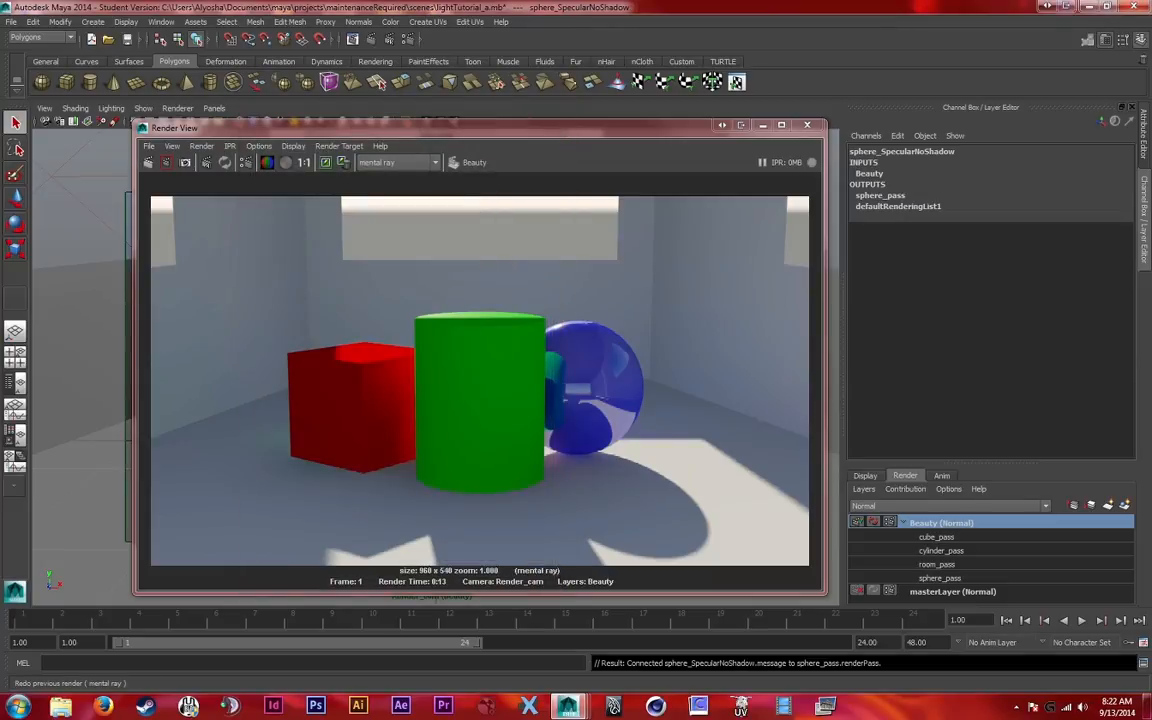
Re-render the Beauty layer and check which objects contribute to the sphere_SpecularNoShadow pass
{"action": "left_click", "coordinate": [166, 162]}
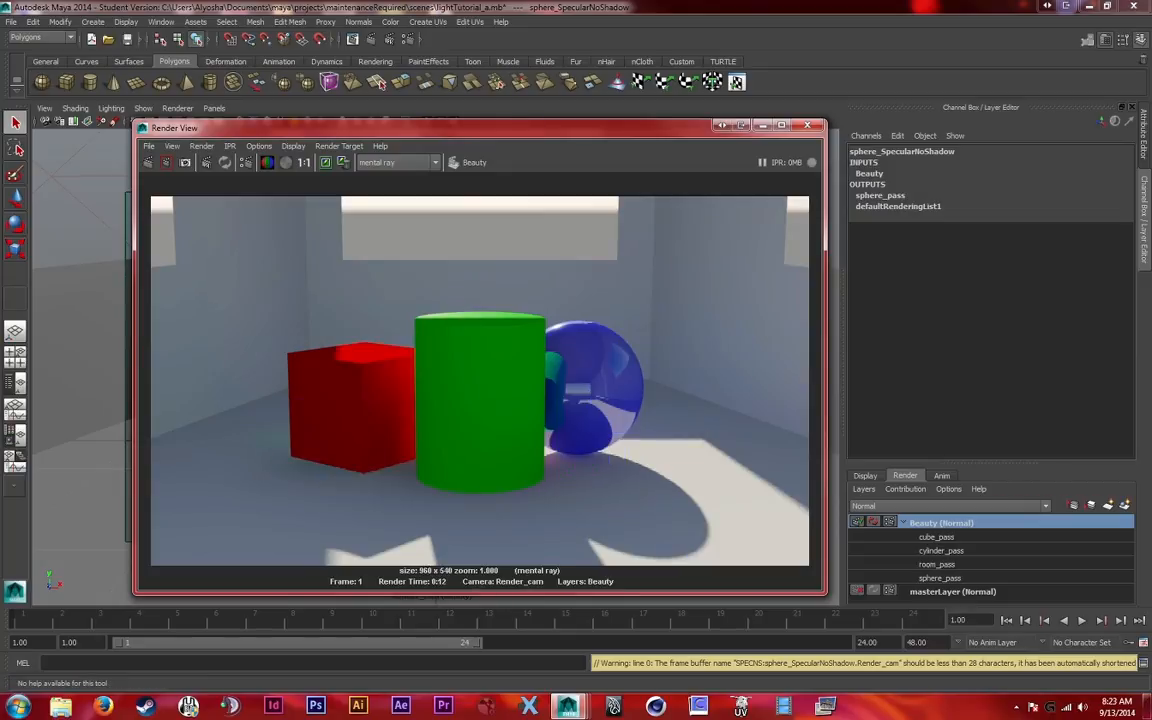
{"action": "left_click", "coordinate": [148, 146]}
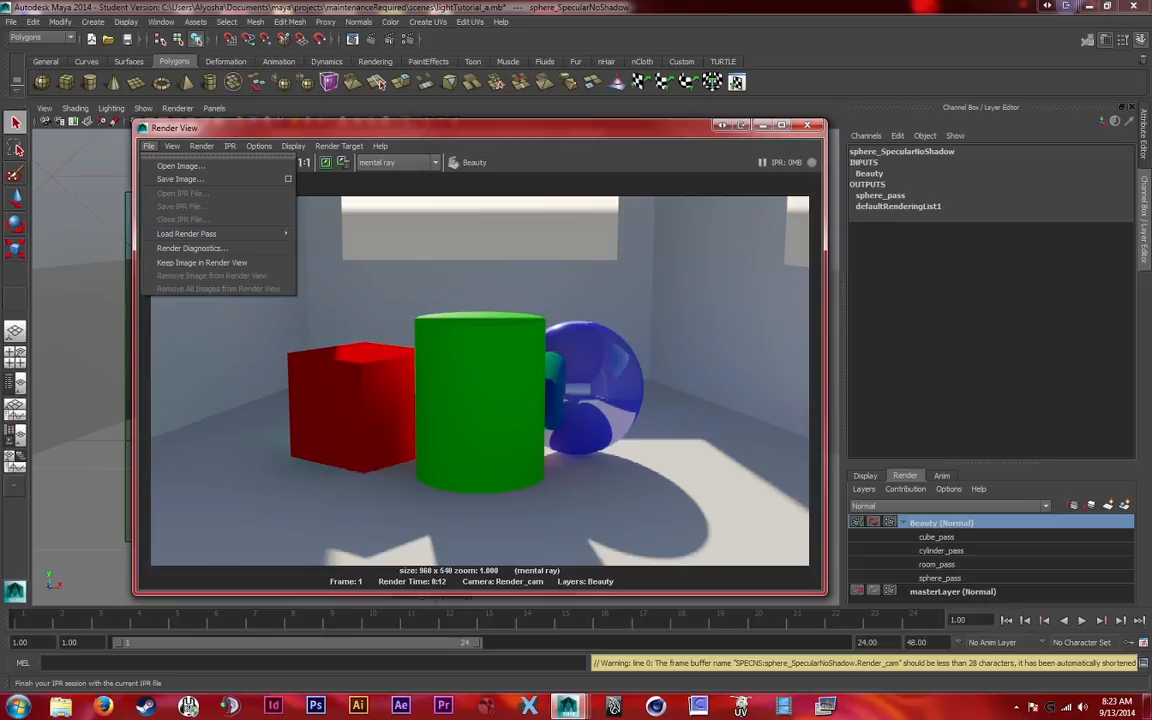
{"action": "mouse_move", "coordinate": [200, 233]}
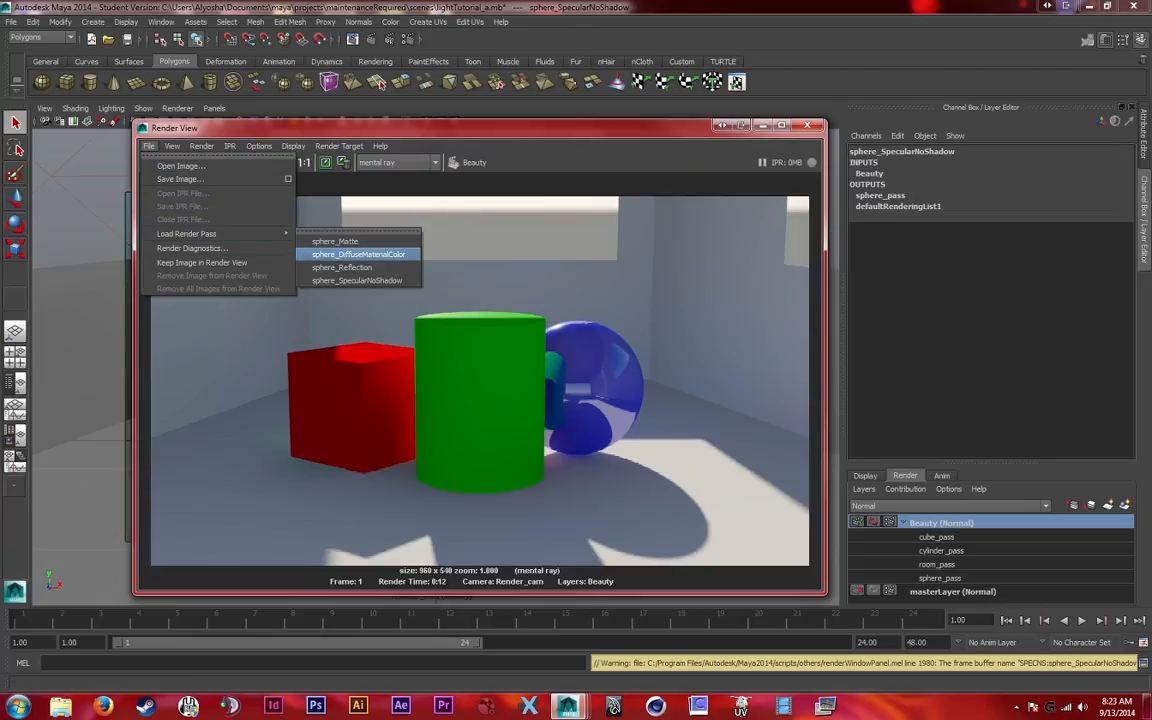
{"action": "left_click", "coordinate": [357, 280]}
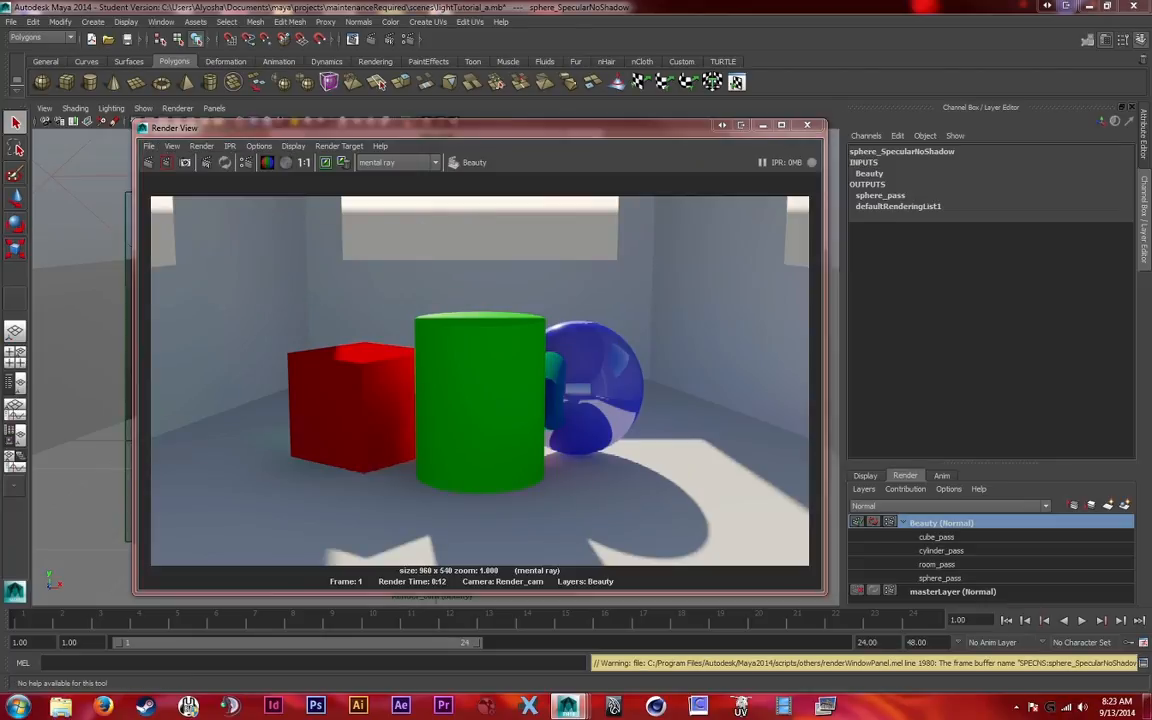
{"action": "left_click_drag", "start_coordinate": [787, 269], "coordinate": [560, 189]}
{"action": "left_click_drag", "start_coordinate": [353, 562], "coordinate": [445, 562]}
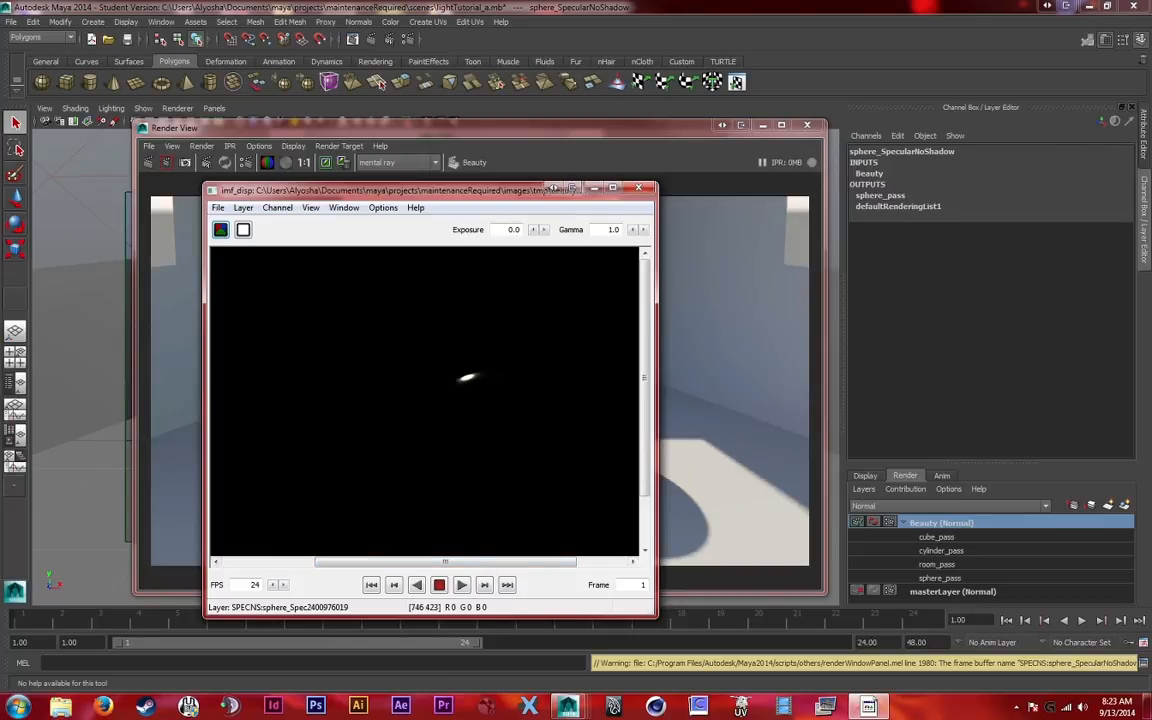
{"action": "left_click", "coordinate": [638, 188]}
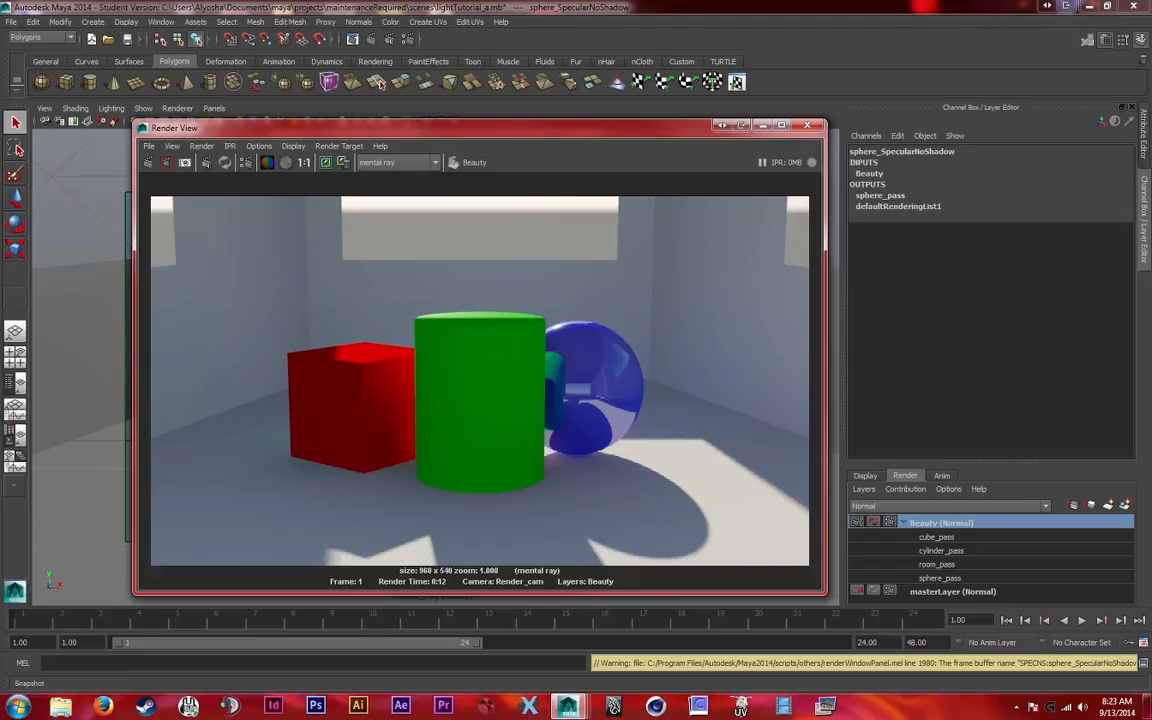
Open the attributes of the sphere_DiffuseMaterialColor pass used by the sphere_pass contribution map
{"action": "left_click", "coordinate": [245, 162]}
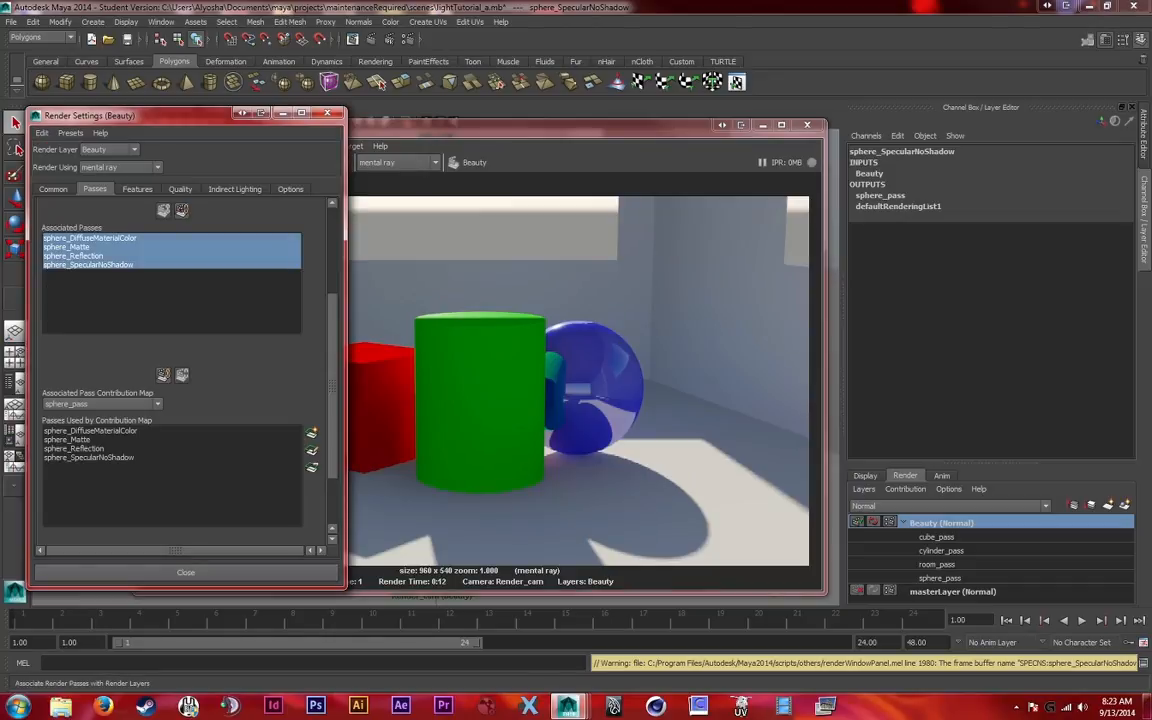
{"action": "left_click_drag", "start_coordinate": [200, 114], "coordinate": [491, 117]}
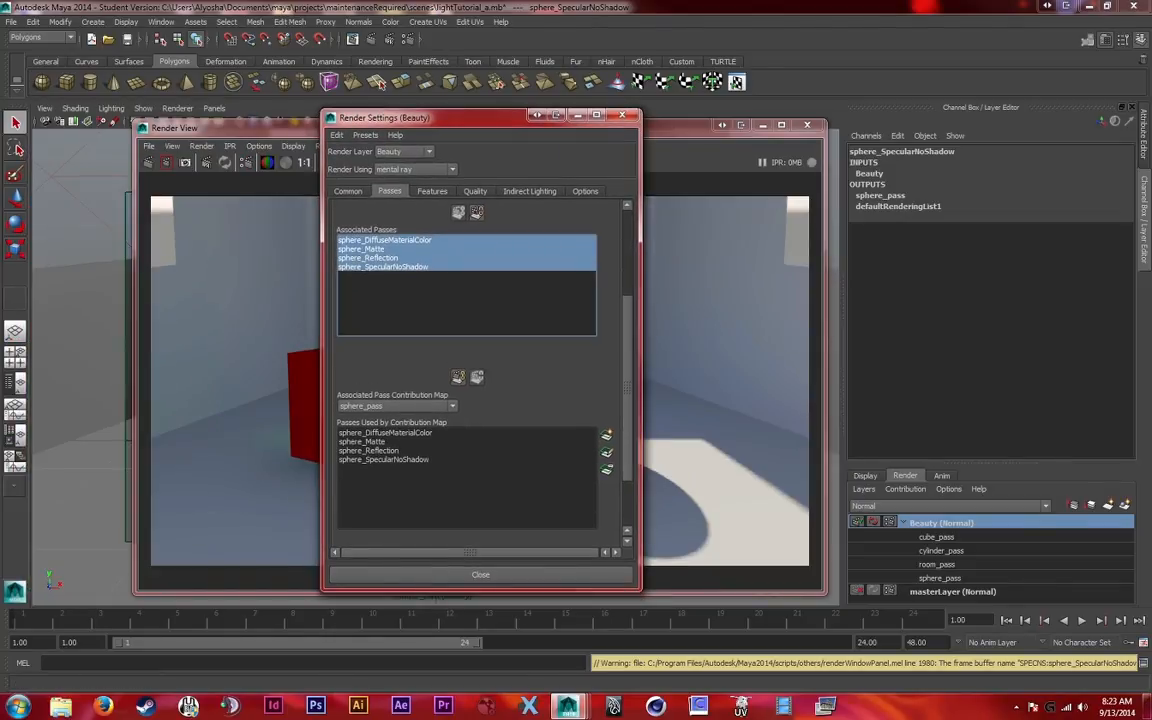
{"action": "left_click", "coordinate": [363, 442]}
{"action": "left_click", "coordinate": [384, 433]}
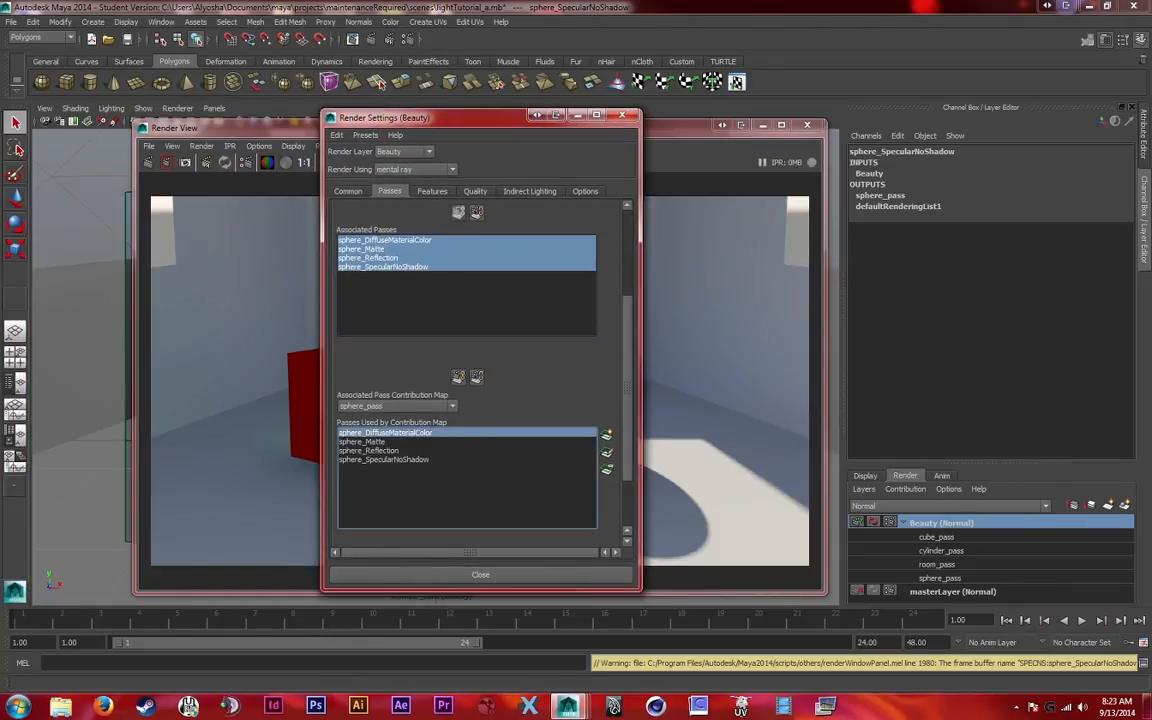
{"action": "left_click_drag", "start_coordinate": [430, 117], "coordinate": [361, 101]}
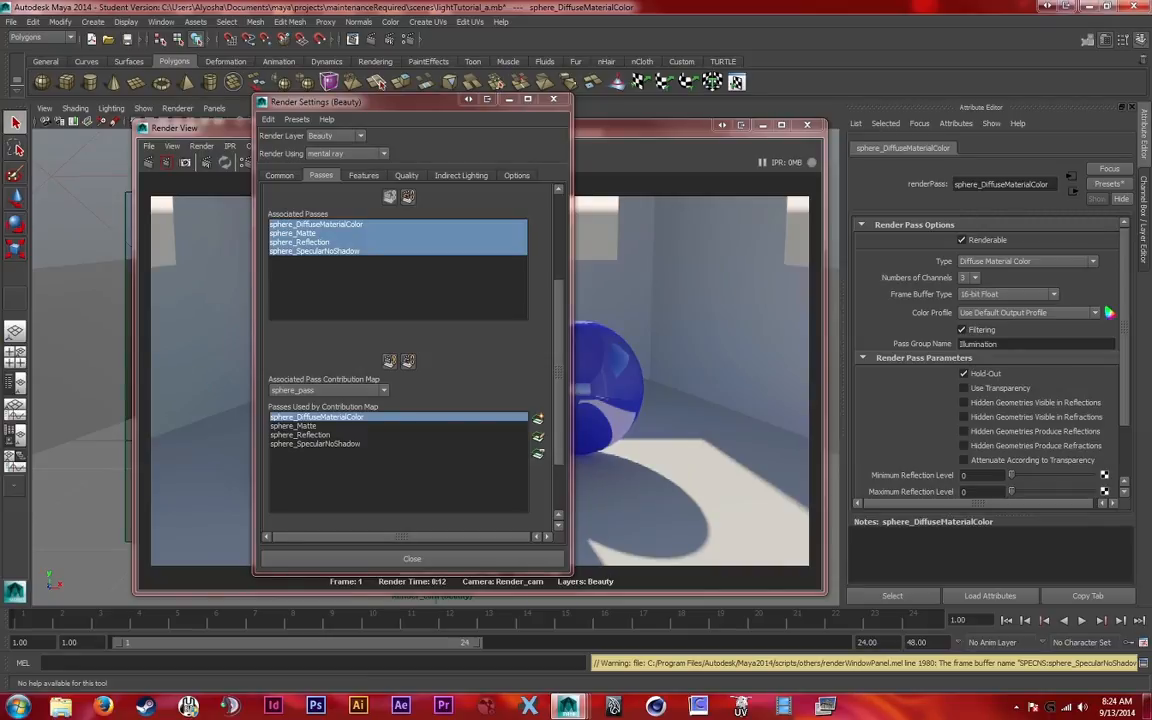
Set the sphere_DiffuseMaterialColor pass to 4 channels with a 32-bit Float frame buffer
{"action": "left_click", "coordinate": [974, 278]}
{"action": "left_click", "coordinate": [963, 298]}
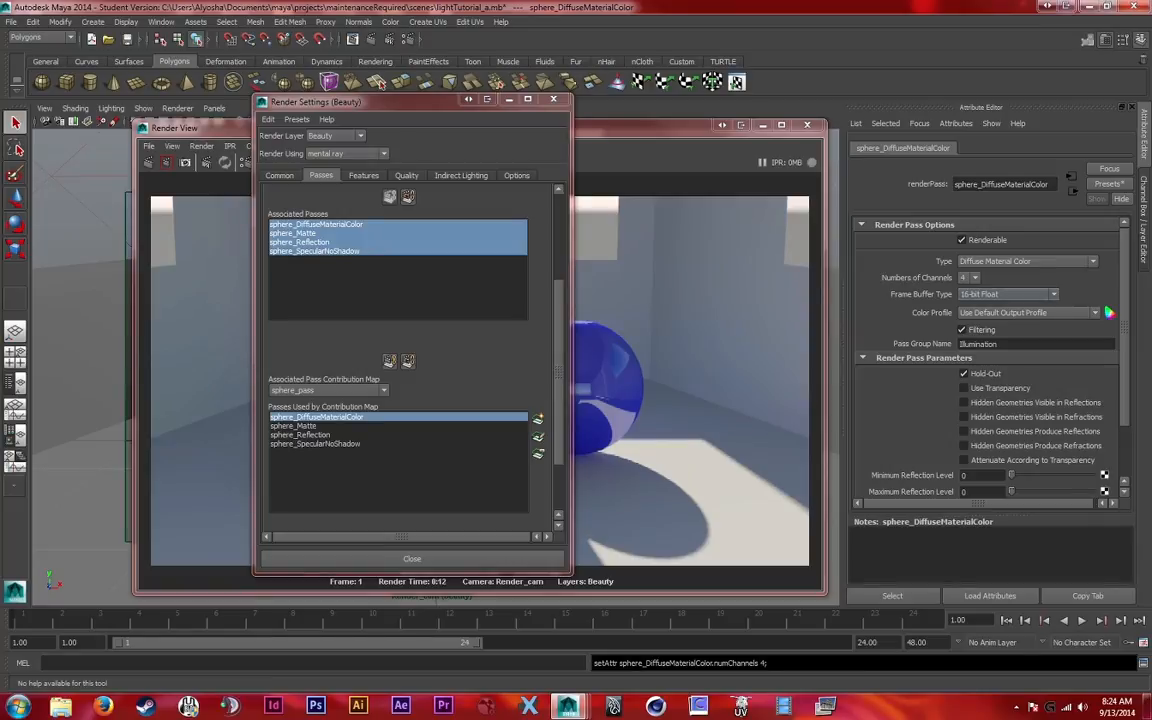
{"action": "left_click", "coordinate": [1006, 294]}
{"action": "left_click", "coordinate": [988, 332]}
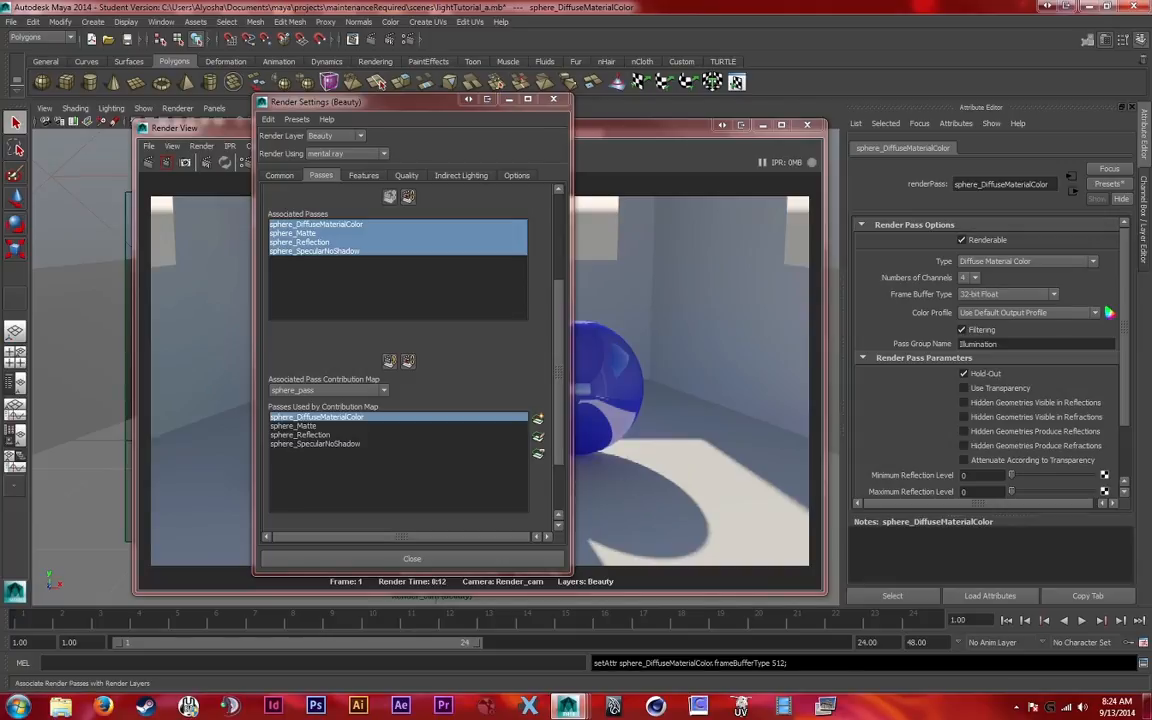
Check the Beauty layer's framebuffer data type in the quality settings and its output image format in the common settings
{"action": "left_click", "coordinate": [406, 175]}
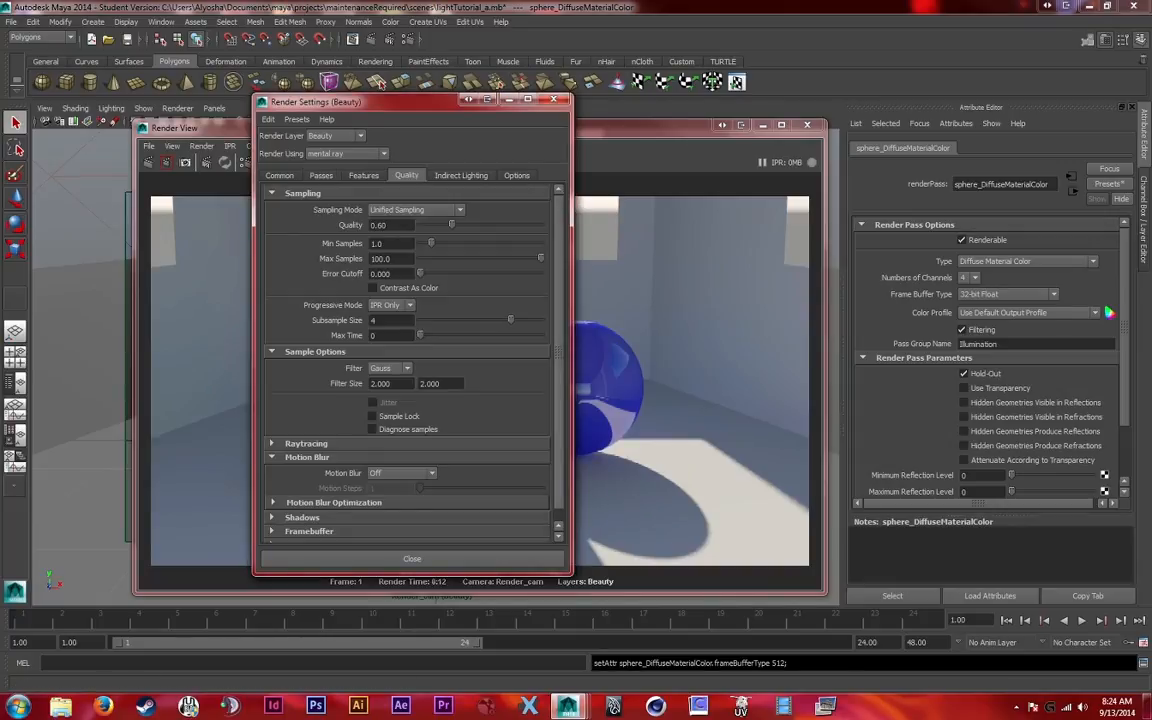
{"action": "scroll", "coordinate": [406, 362], "scroll_direction": "down", "scroll_amount": 1}
{"action": "left_click", "coordinate": [309, 519]}
{"action": "scroll", "coordinate": [386, 484], "scroll_direction": "down", "scroll_amount": 2}
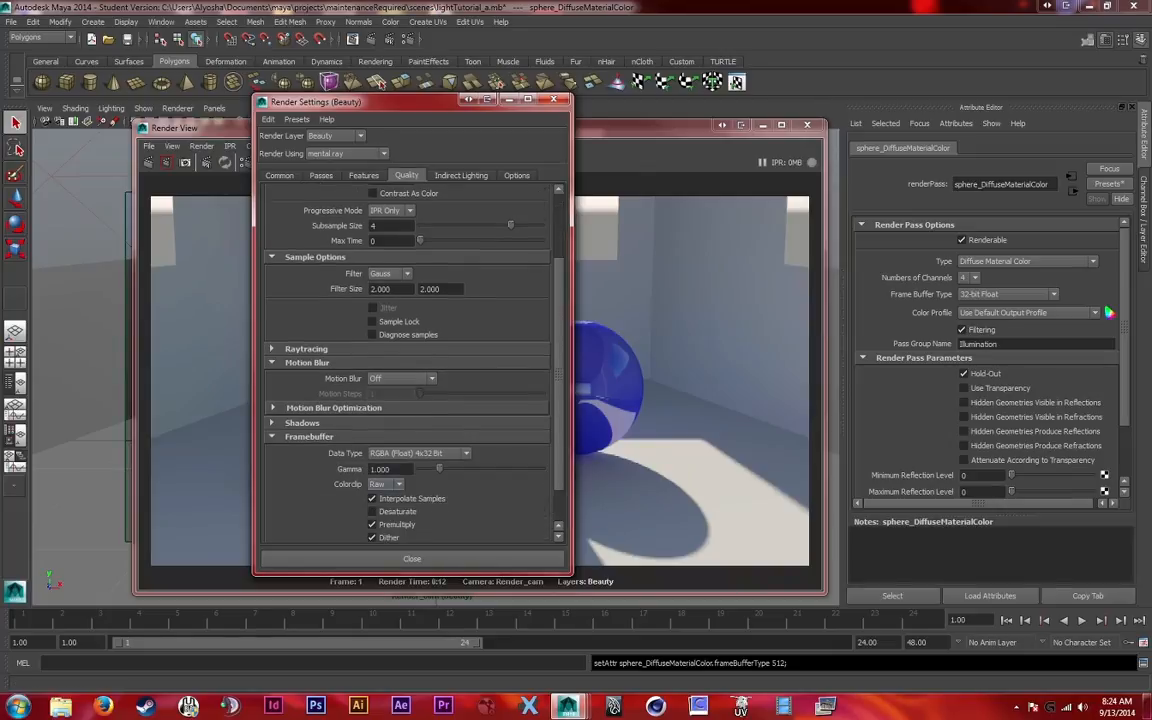
{"action": "left_click", "coordinate": [321, 175]}
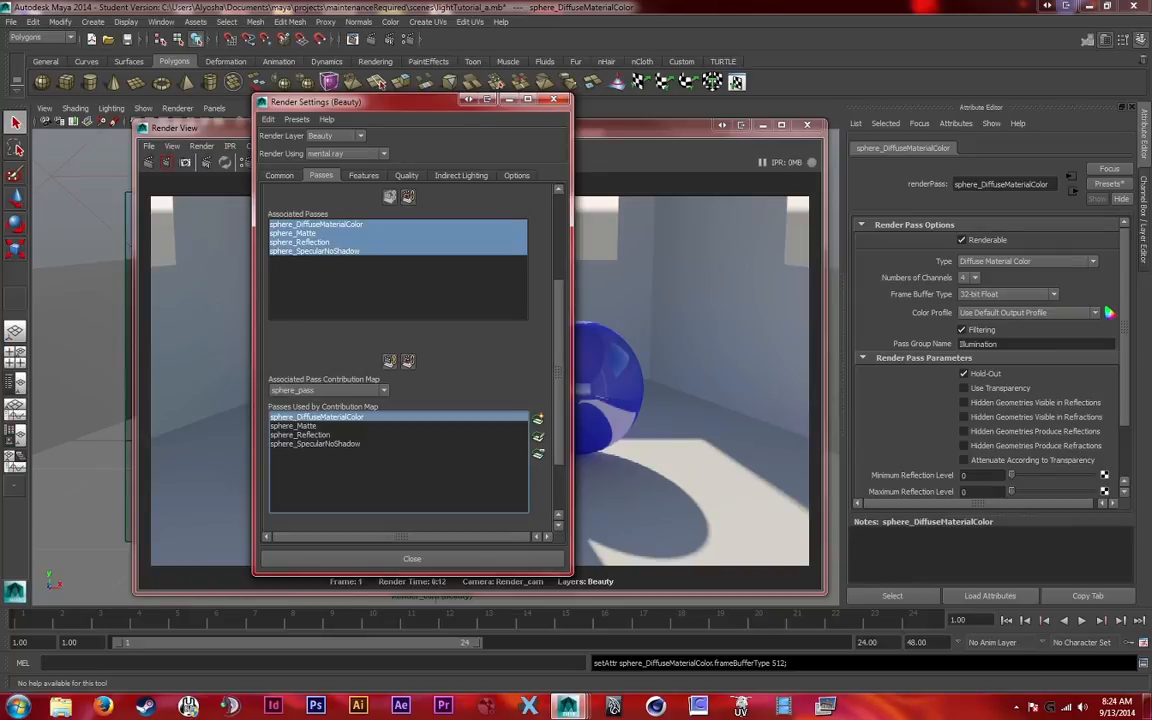
{"action": "left_click", "coordinate": [280, 175]}
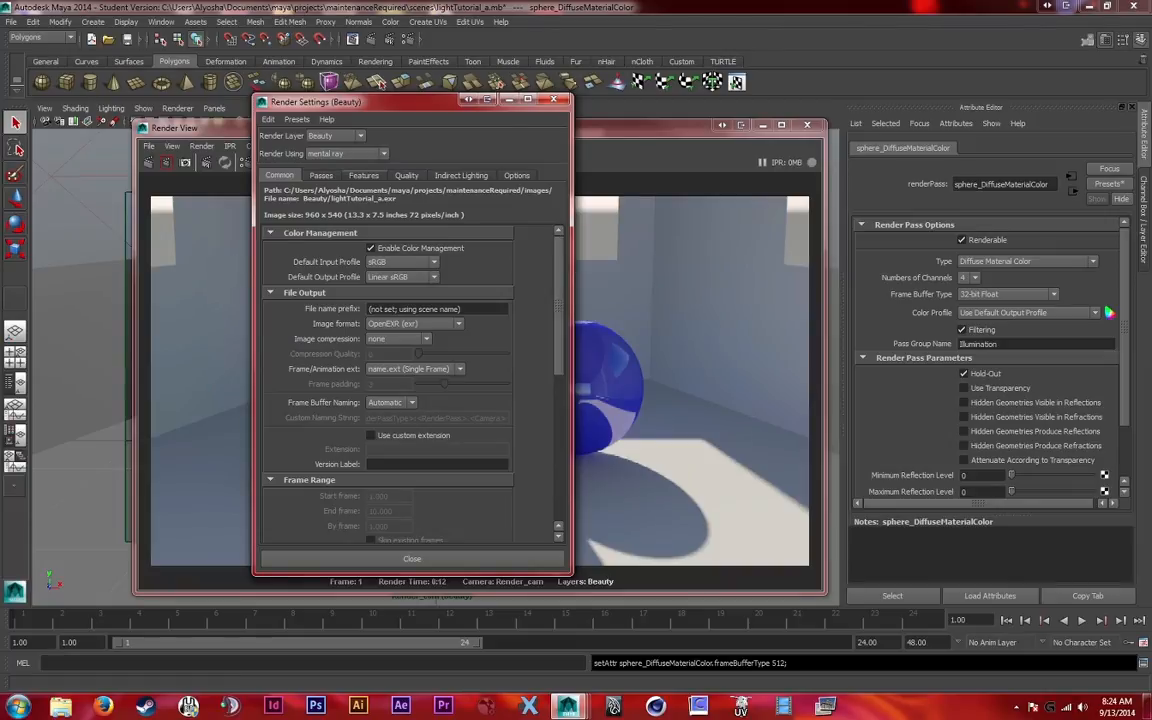
{"action": "left_click", "coordinate": [321, 175]}
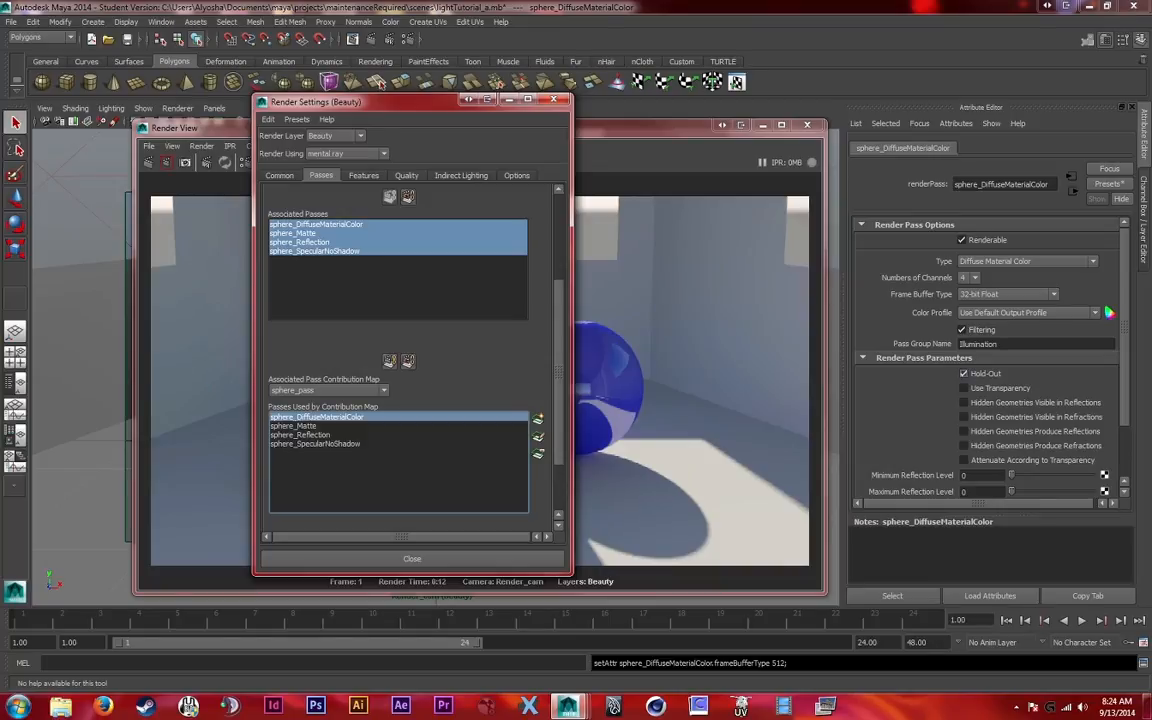
Turn off Hold-Out in the sphere_DiffuseMaterialColor pass parameters
{"action": "left_click_drag", "start_coordinate": [1124, 326], "coordinate": [1124, 332]}
{"action": "left_click_drag", "start_coordinate": [460, 100], "coordinate": [229, 110]}
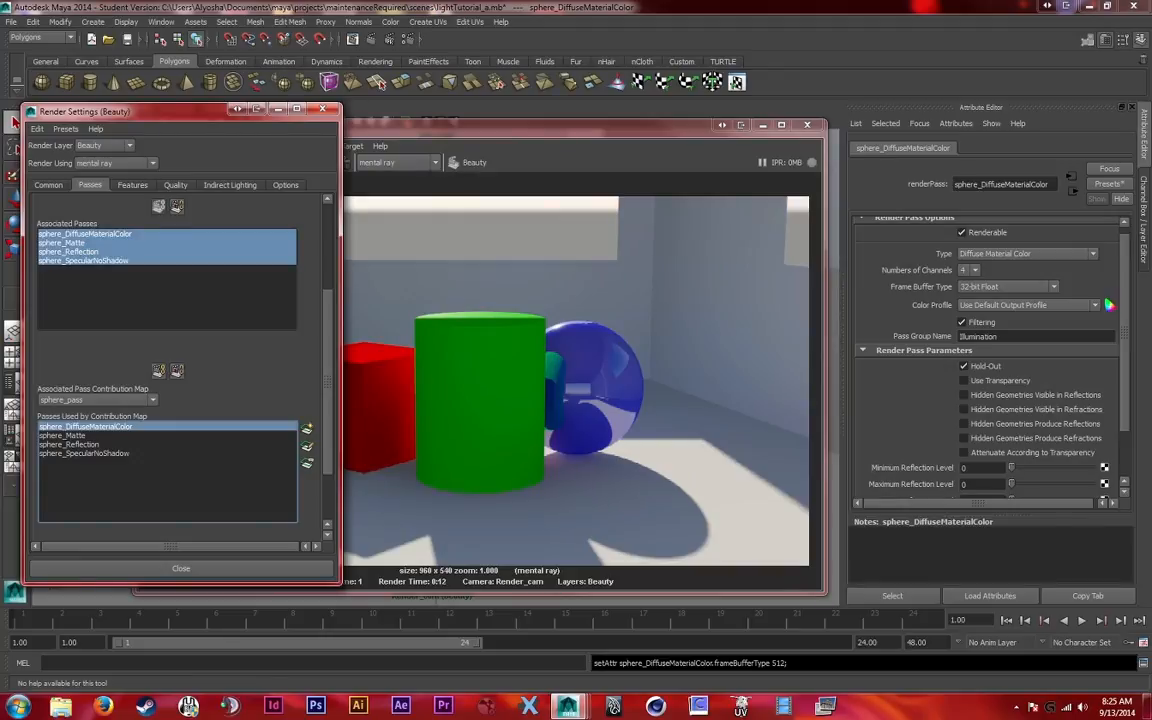
{"action": "left_click_drag", "start_coordinate": [560, 125], "coordinate": [572, 113]}
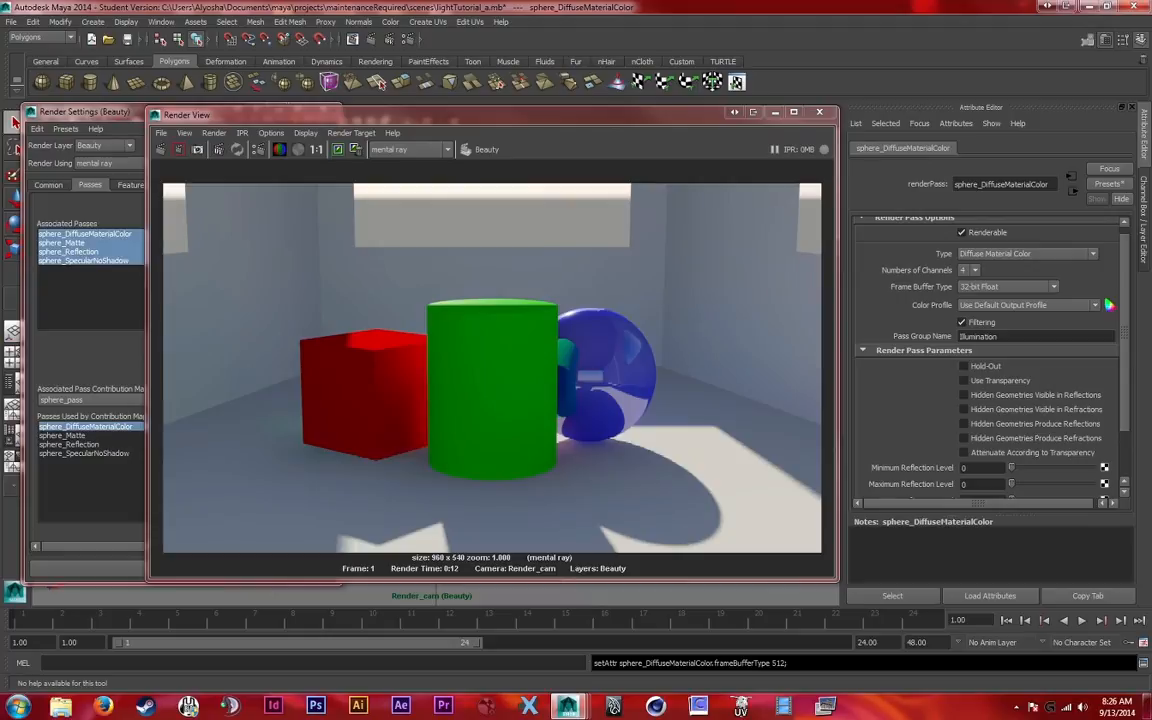
{"action": "mouse_move", "coordinate": [430, 115]}
{"action": "left_mouse_down"}
{"action": "mouse_move", "coordinate": [484, 118]}
{"action": "mouse_move", "coordinate": [436, 116]}
{"action": "left_mouse_up"}
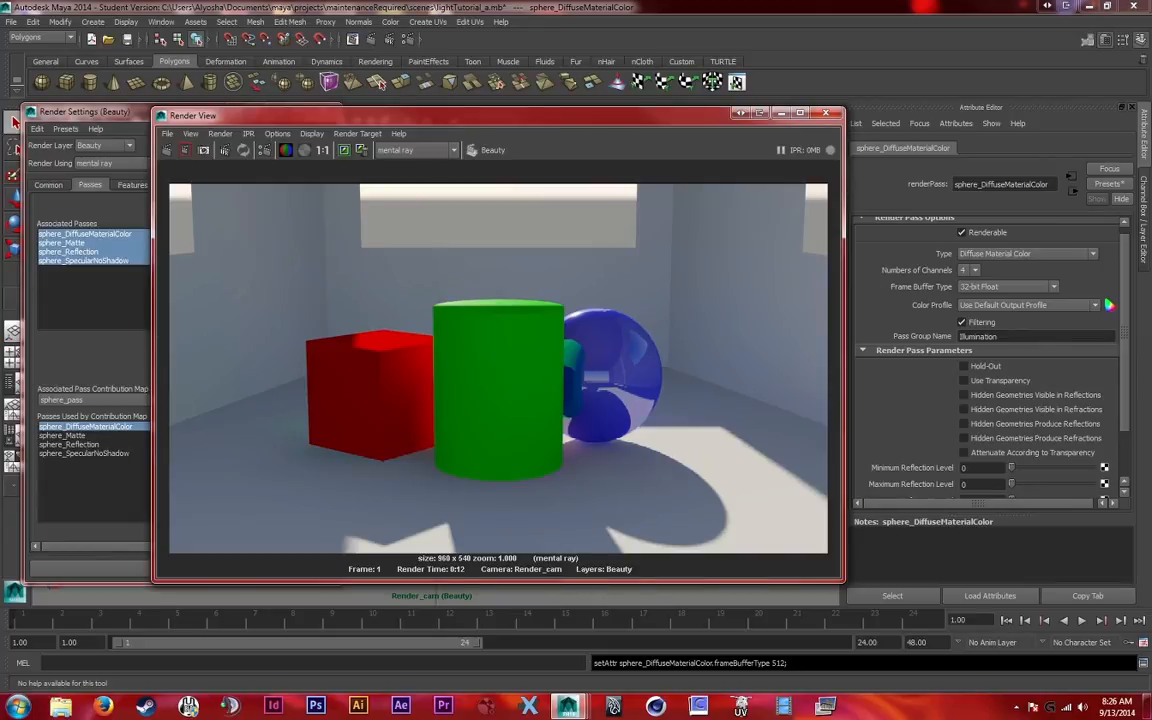
{"action": "left_click_drag", "start_coordinate": [480, 115], "coordinate": [465, 118]}
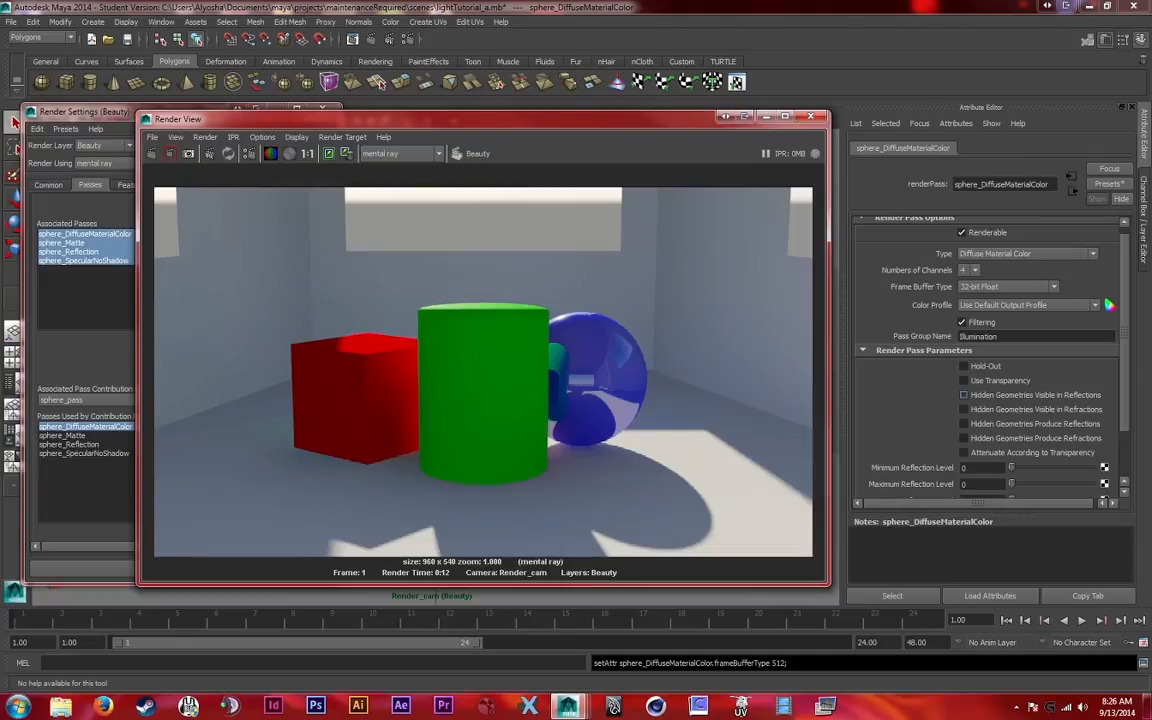
Try enabling Hidden Geometries Visible in Reflections for the sphere_DiffuseMaterialColor pass
{"action": "left_click", "coordinate": [963, 395]}
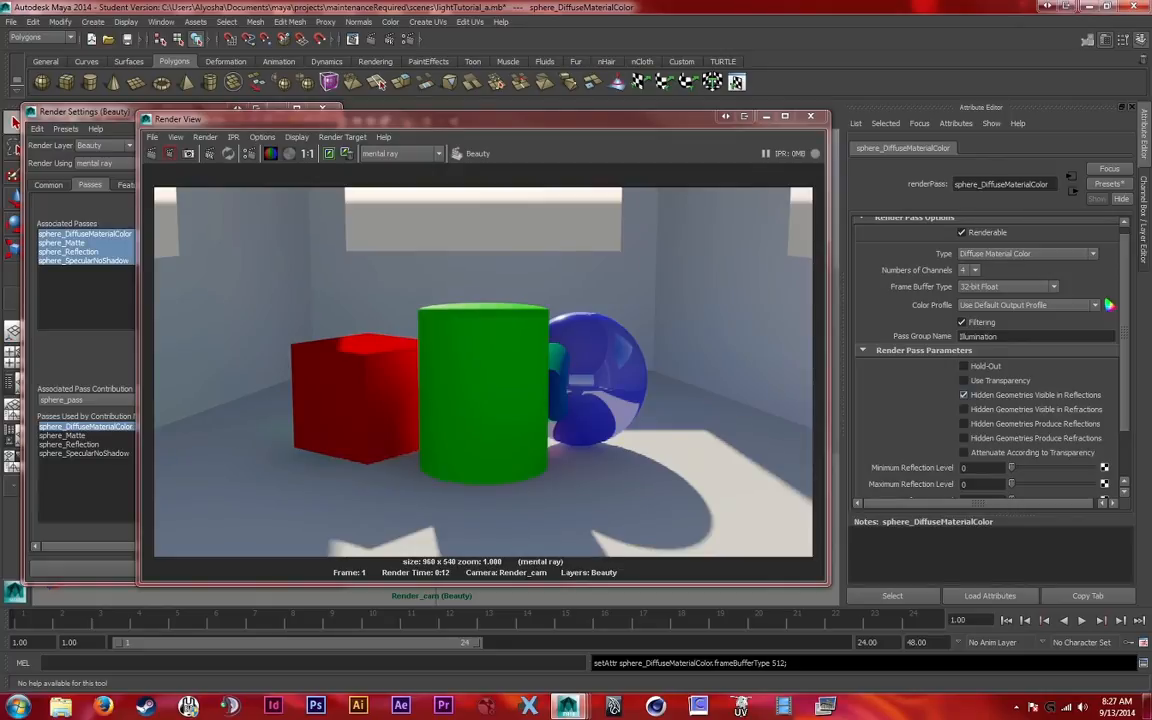
{"action": "scroll", "coordinate": [990, 360], "scroll_direction": "up", "scroll_amount": 1}
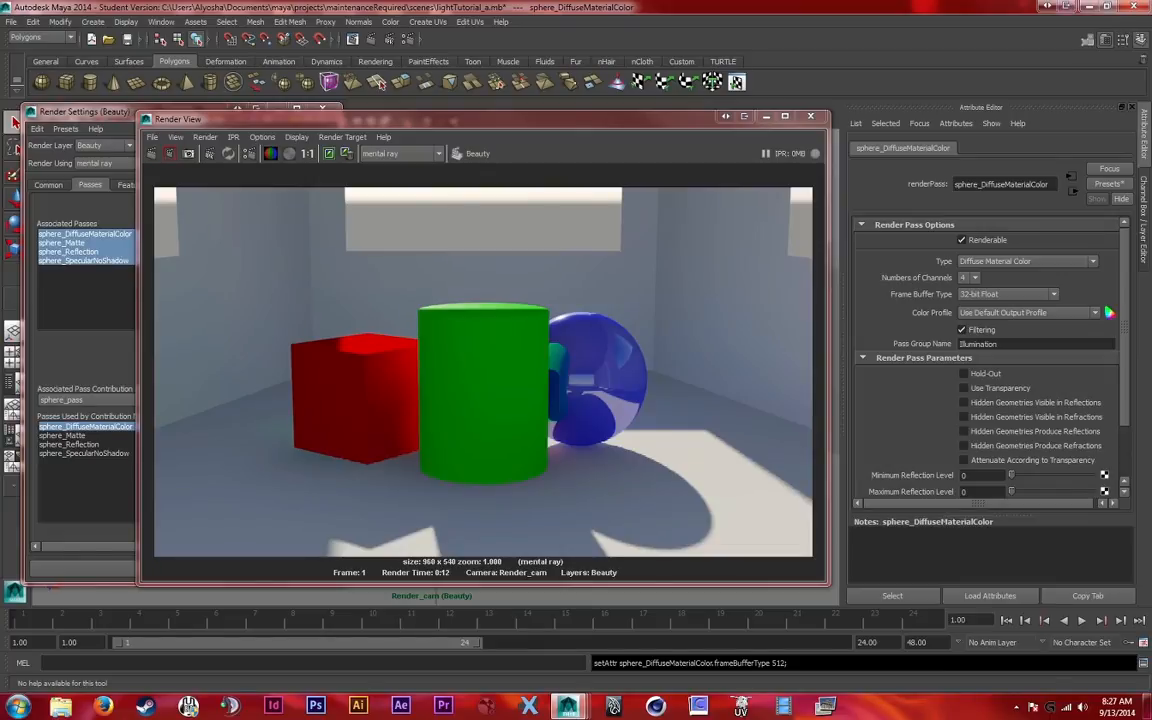
{"action": "scroll", "coordinate": [963, 402], "scroll_direction": "down", "scroll_amount": 3}
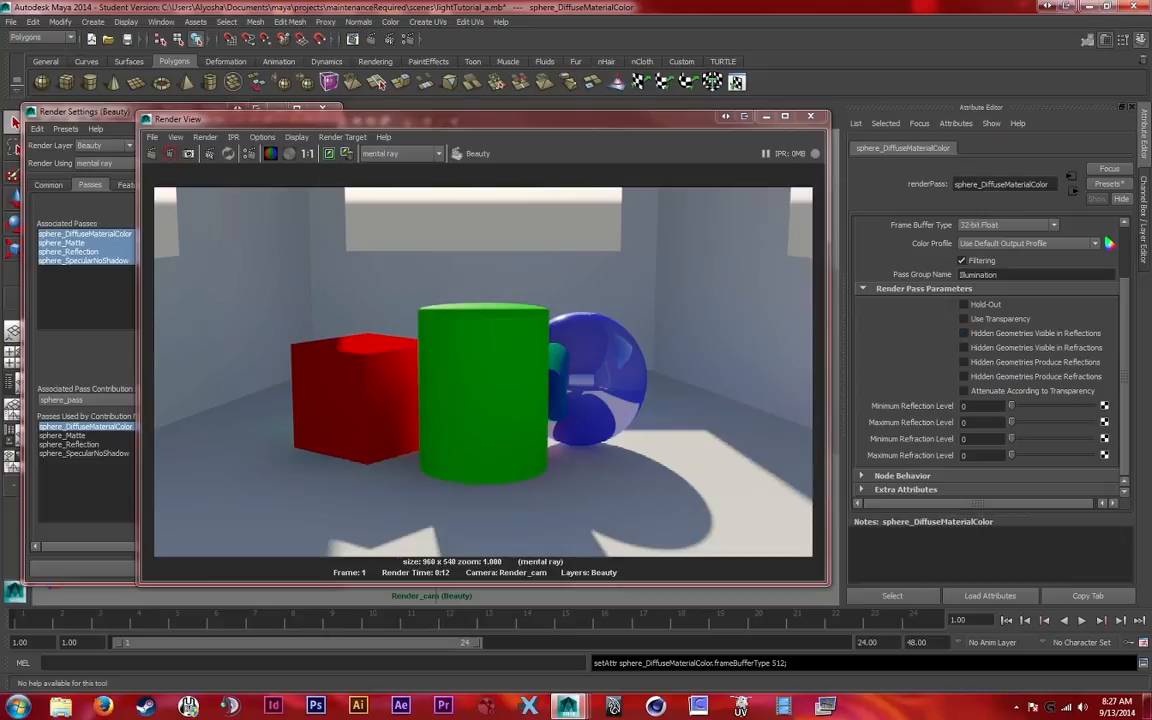
{"action": "scroll", "coordinate": [990, 360], "scroll_direction": "up", "scroll_amount": 3}
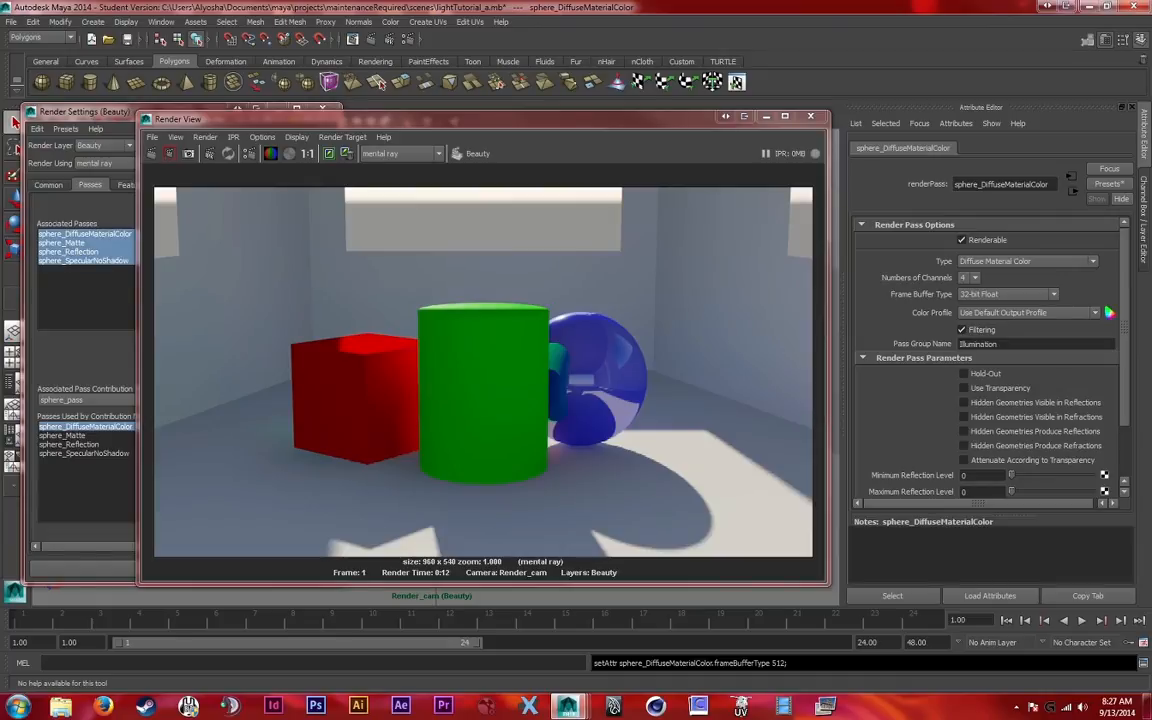
Open the attributes of the sphere_Matte pass used by the sphere_pass contribution map and review its parameters
{"action": "left_click_drag", "start_coordinate": [80, 111], "coordinate": [184, 112]}
{"action": "double_click", "coordinate": [169, 437]}
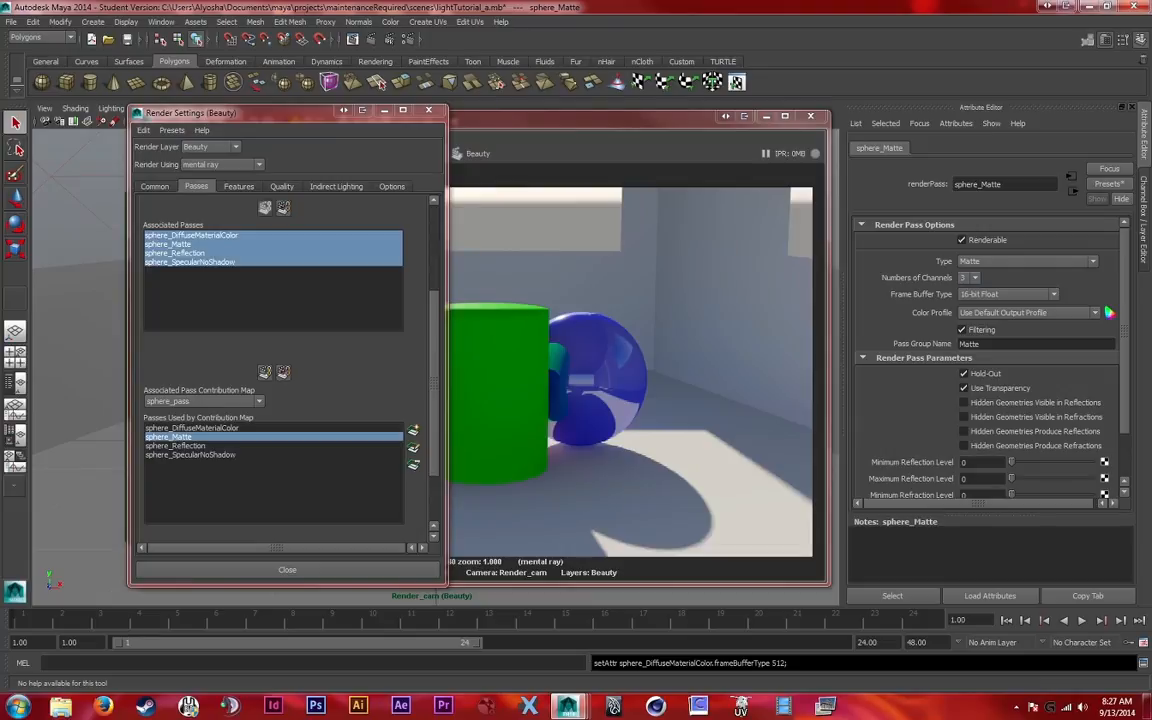
{"action": "left_click_drag", "start_coordinate": [260, 112], "coordinate": [206, 115]}
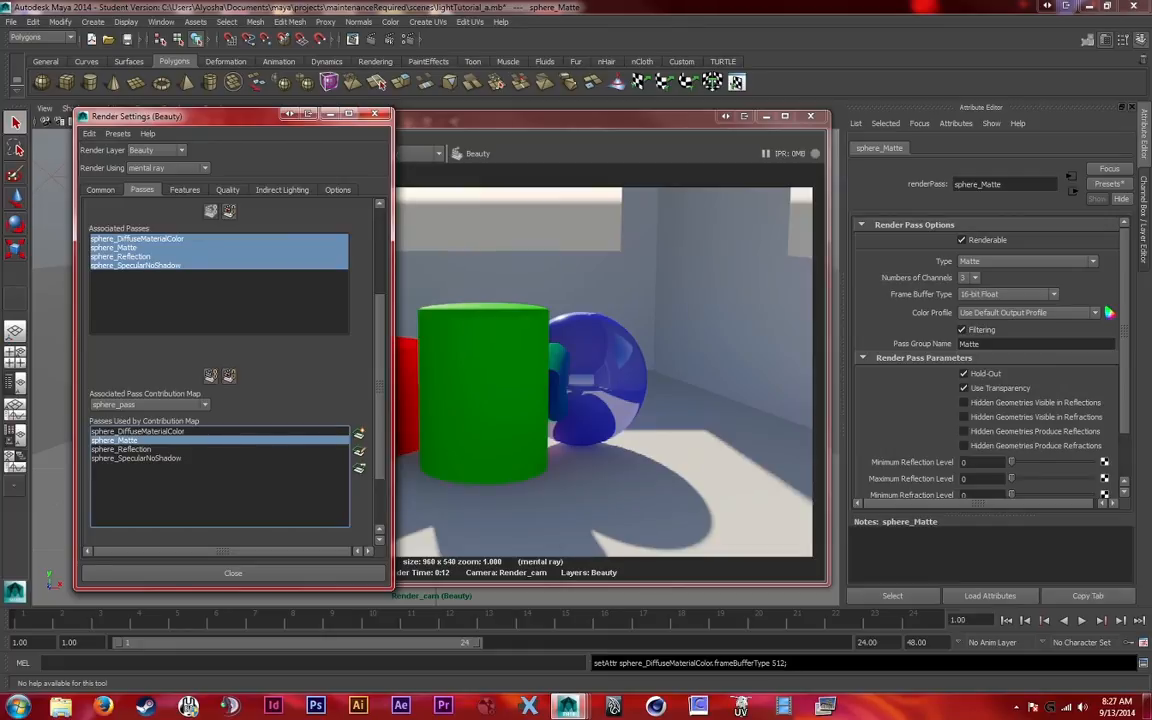
{"action": "left_click_drag", "start_coordinate": [220, 116], "coordinate": [176, 121]}
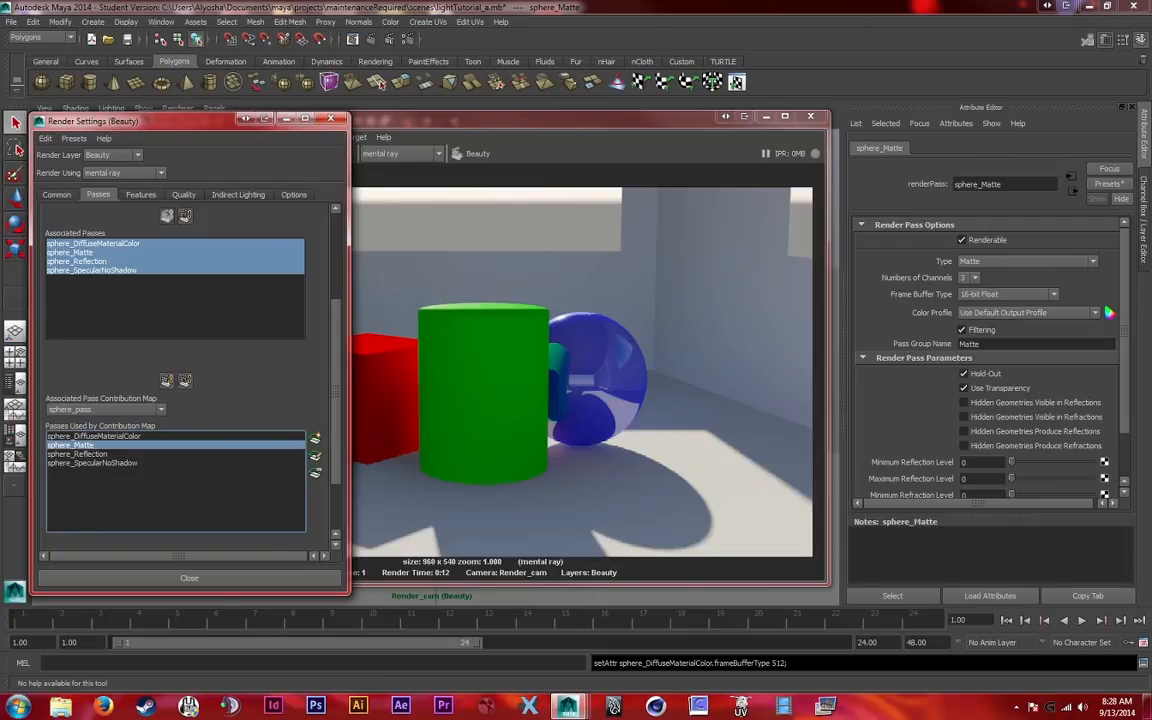
Load the rendered sphere_Matte pass, inspect the sphere's matte shape, and close the image viewer
{"action": "left_click", "coordinate": [440, 119]}
{"action": "left_click", "coordinate": [152, 137]}
{"action": "mouse_move", "coordinate": [176, 137]}
{"action": "mouse_move", "coordinate": [194, 224]}
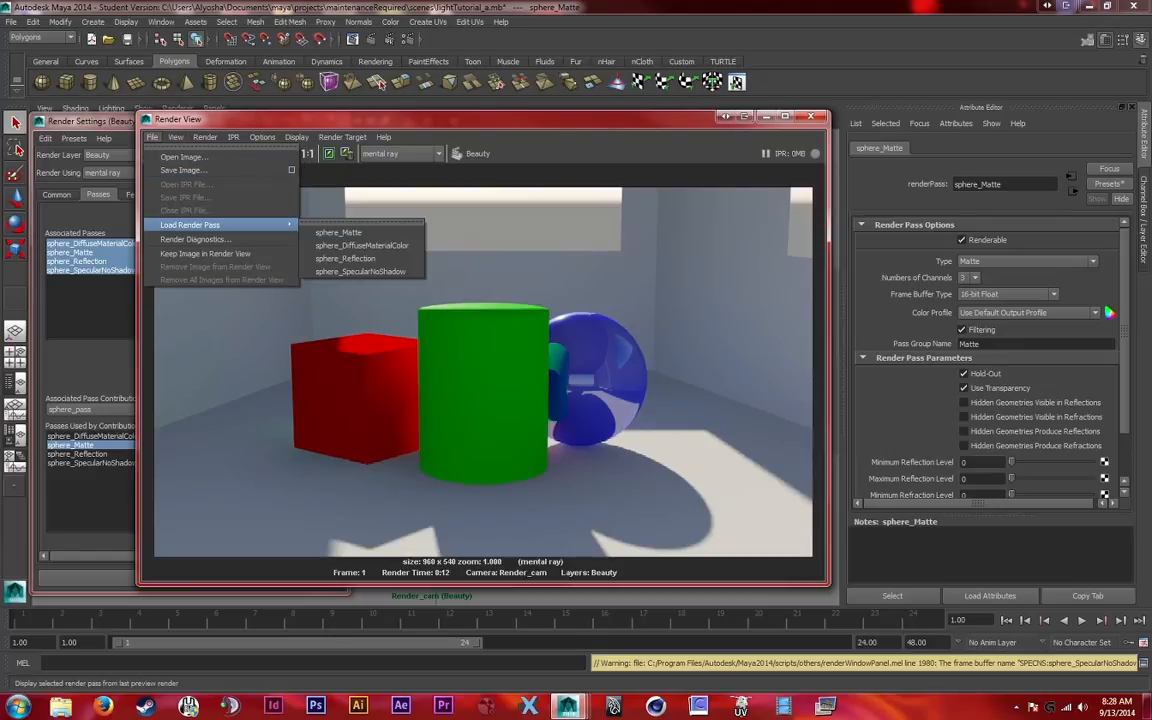
{"action": "left_click", "coordinate": [340, 232]}
{"action": "left_click_drag", "start_coordinate": [540, 269], "coordinate": [265, 154]}
{"action": "left_click_drag", "start_coordinate": [312, 526], "coordinate": [435, 526]}
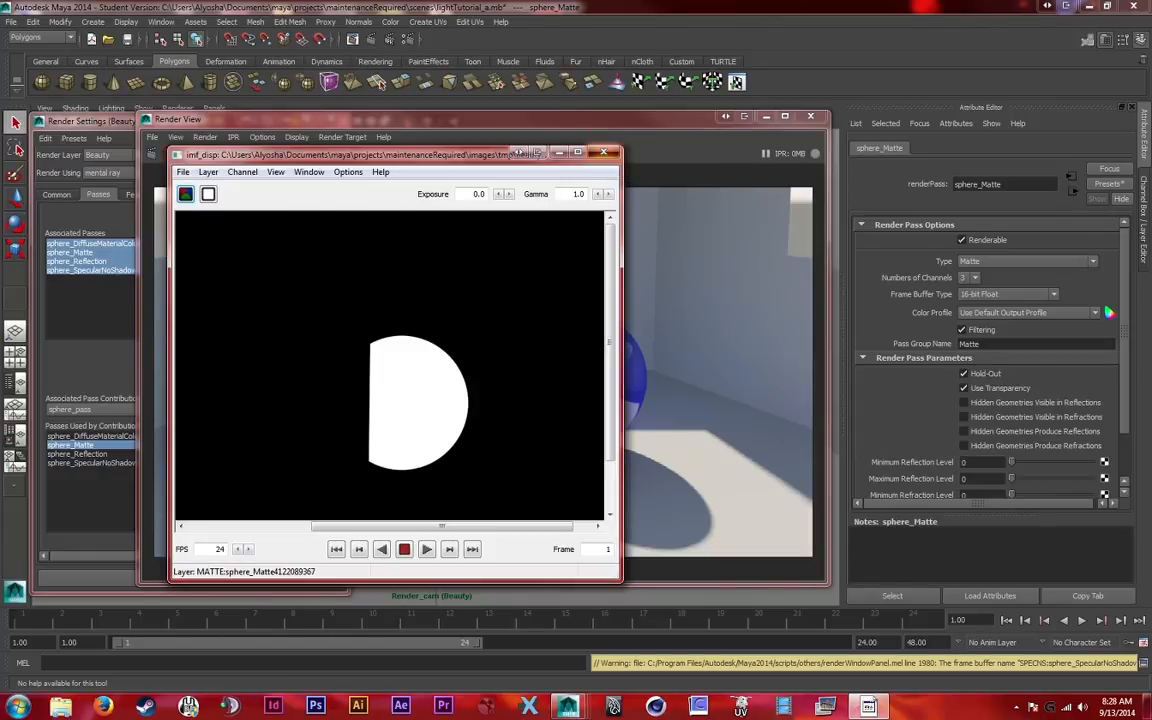
{"action": "left_click", "coordinate": [603, 153]}
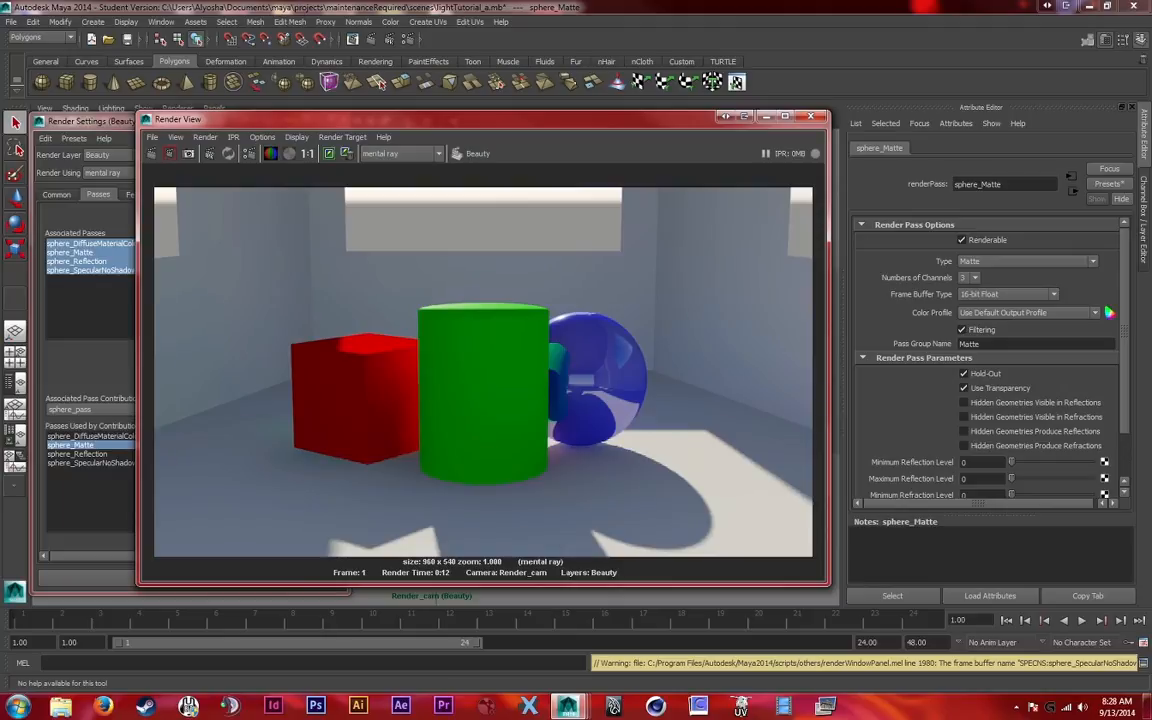
Set the sphere_Reflection pass to 4 channels, disable Hold-Out, and enable Hidden Geometries Visible in Reflections
{"action": "left_click", "coordinate": [78, 454]}
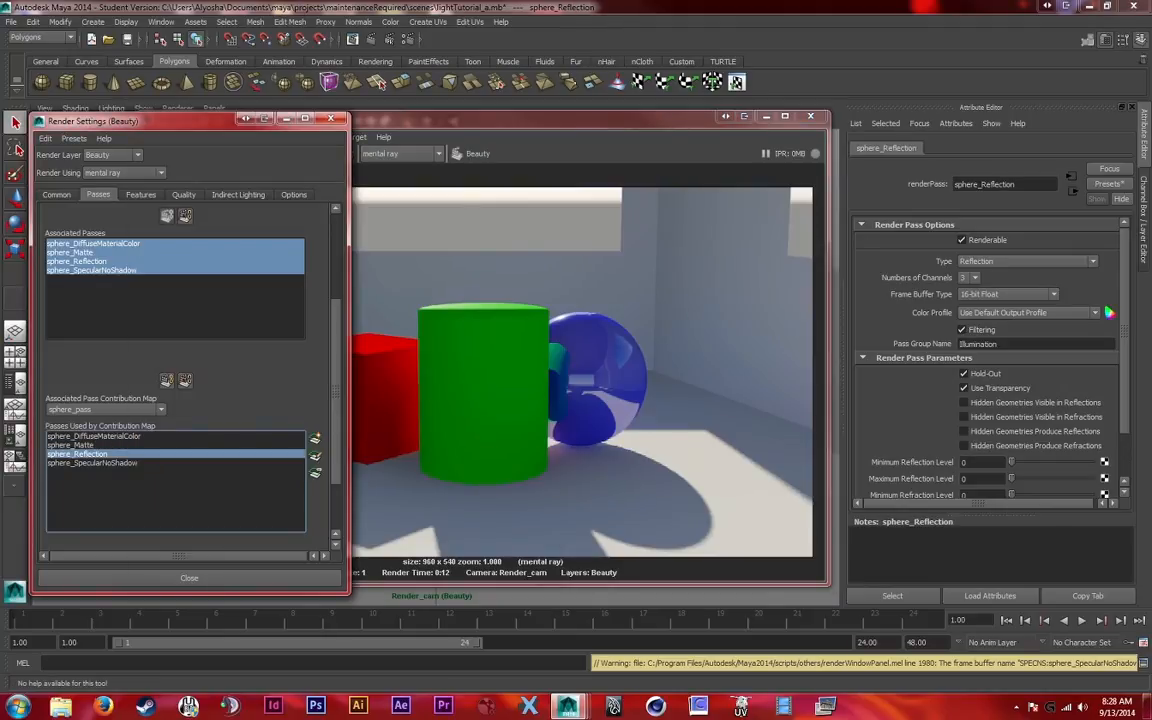
{"action": "left_click", "coordinate": [974, 278]}
{"action": "left_click", "coordinate": [966, 298]}
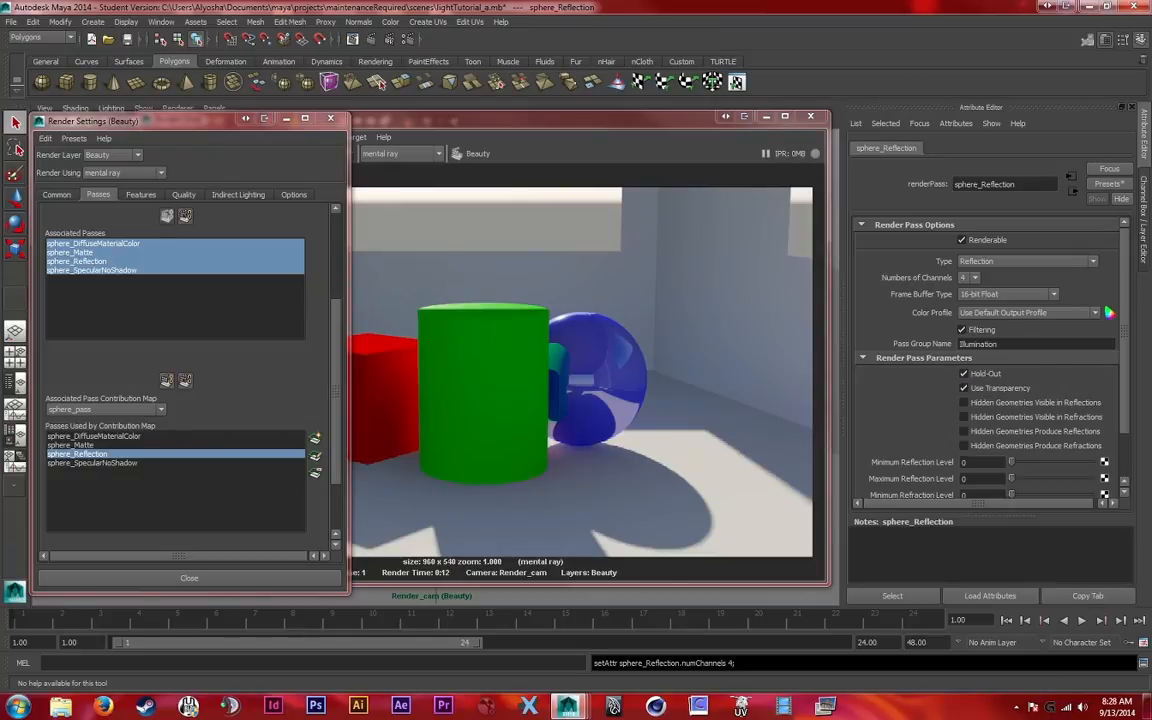
{"action": "left_click", "coordinate": [964, 373]}
{"action": "left_click", "coordinate": [964, 402]}
{"action": "scroll", "coordinate": [990, 360], "scroll_direction": "down", "scroll_amount": 2}
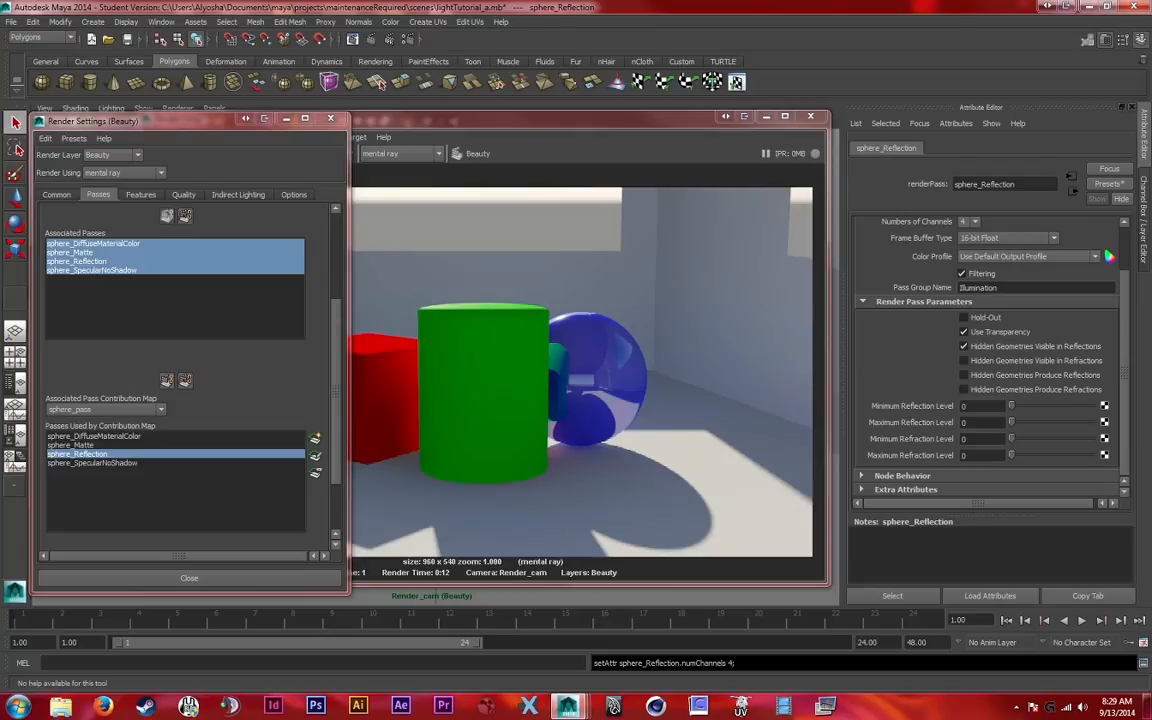
Set the sphere_SpecularNoShadow pass to 4 channels with a 32-bit Float frame buffer
{"action": "left_click", "coordinate": [93, 463]}
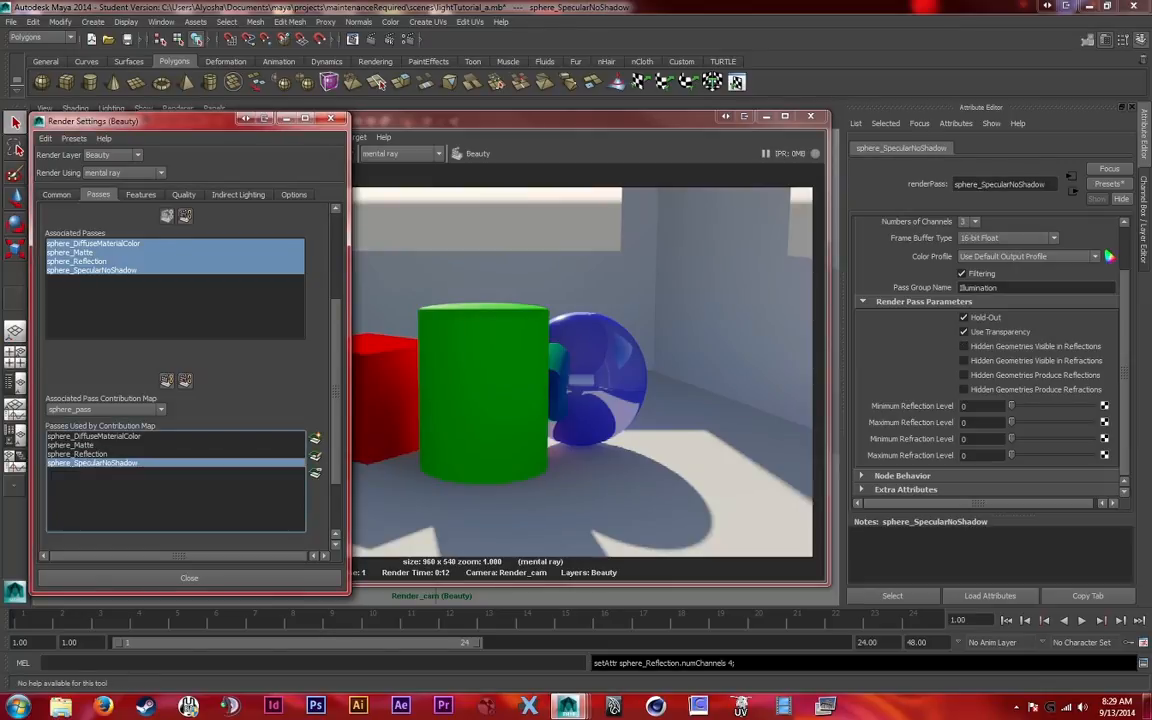
{"action": "scroll", "coordinate": [1005, 295], "scroll_direction": "up", "scroll_amount": 2}
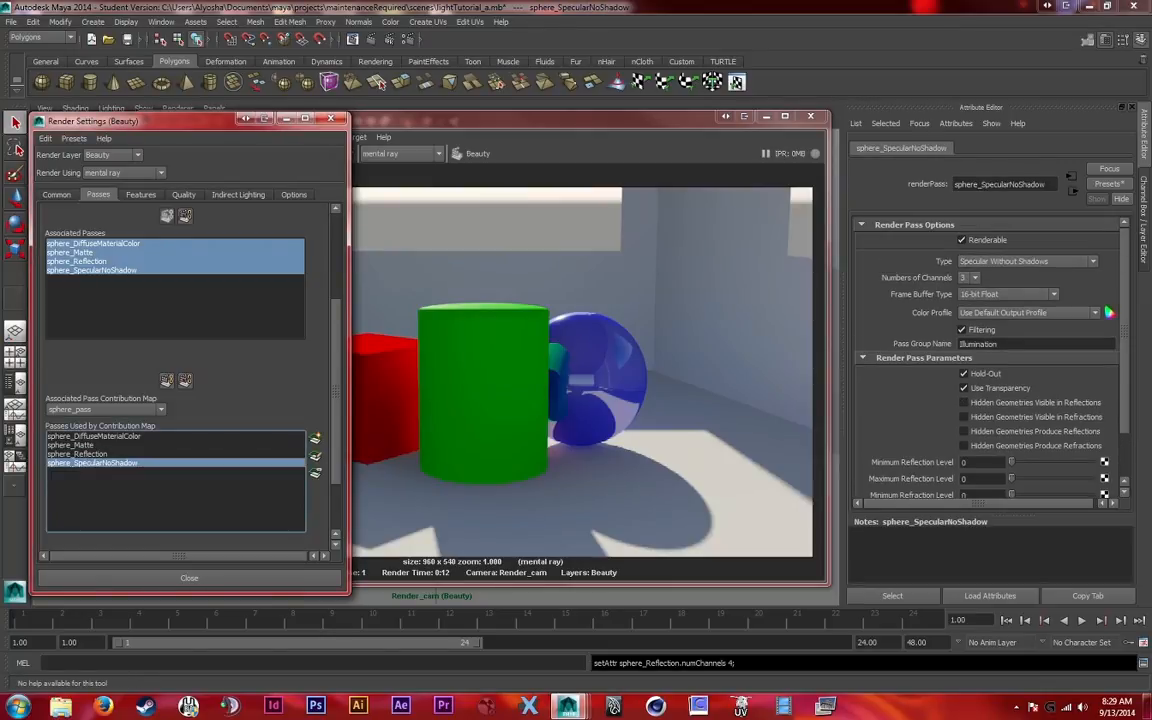
{"action": "left_click", "coordinate": [970, 278]}
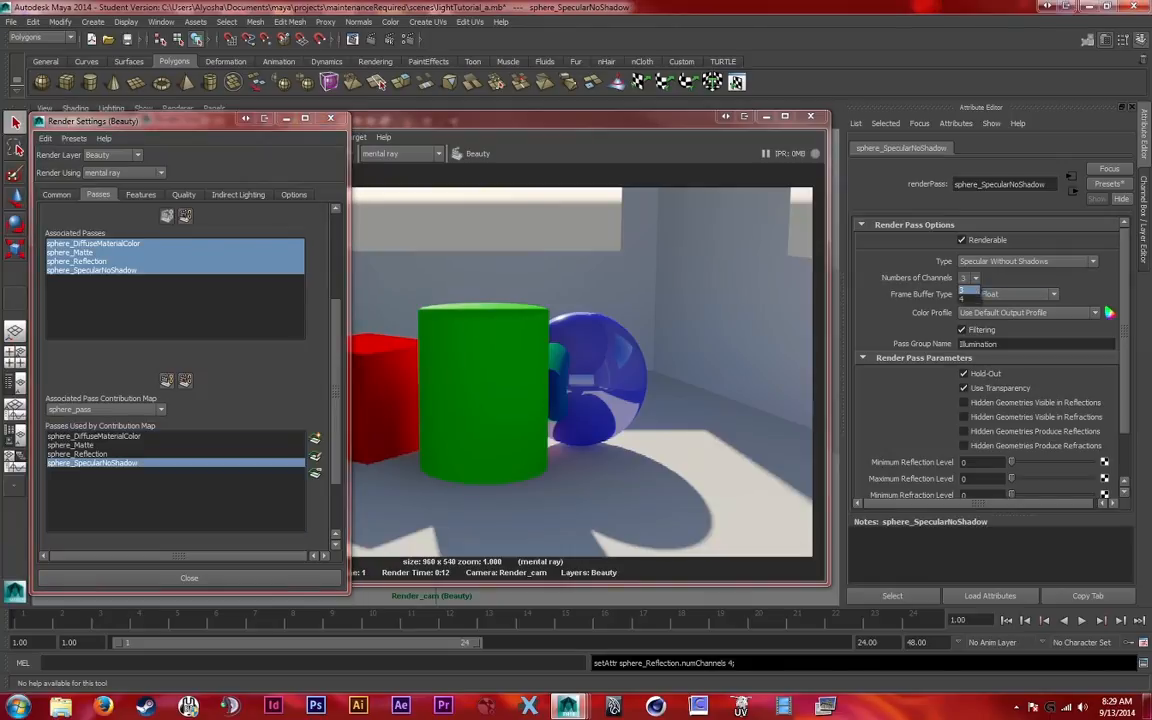
{"action": "left_click", "coordinate": [966, 298]}
{"action": "left_click", "coordinate": [1007, 294]}
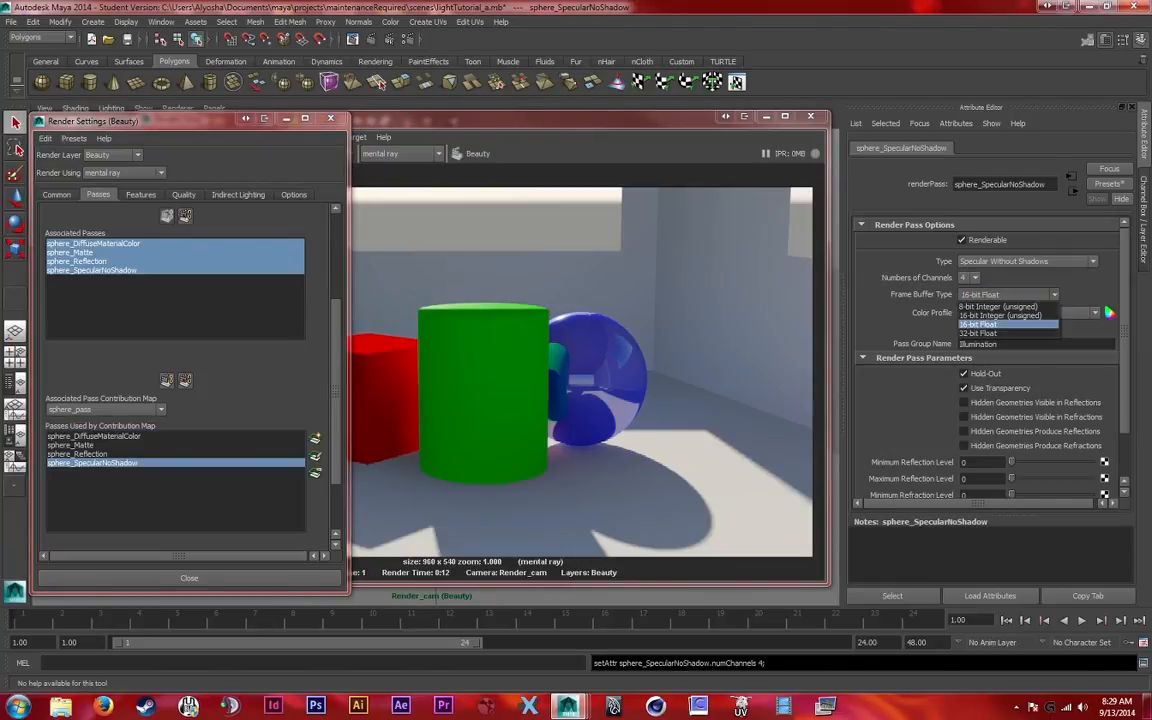
{"action": "left_click", "coordinate": [990, 325]}
Set the sphere_Reflection pass's frame buffer type to 32-bit Float
{"action": "left_click", "coordinate": [77, 454]}
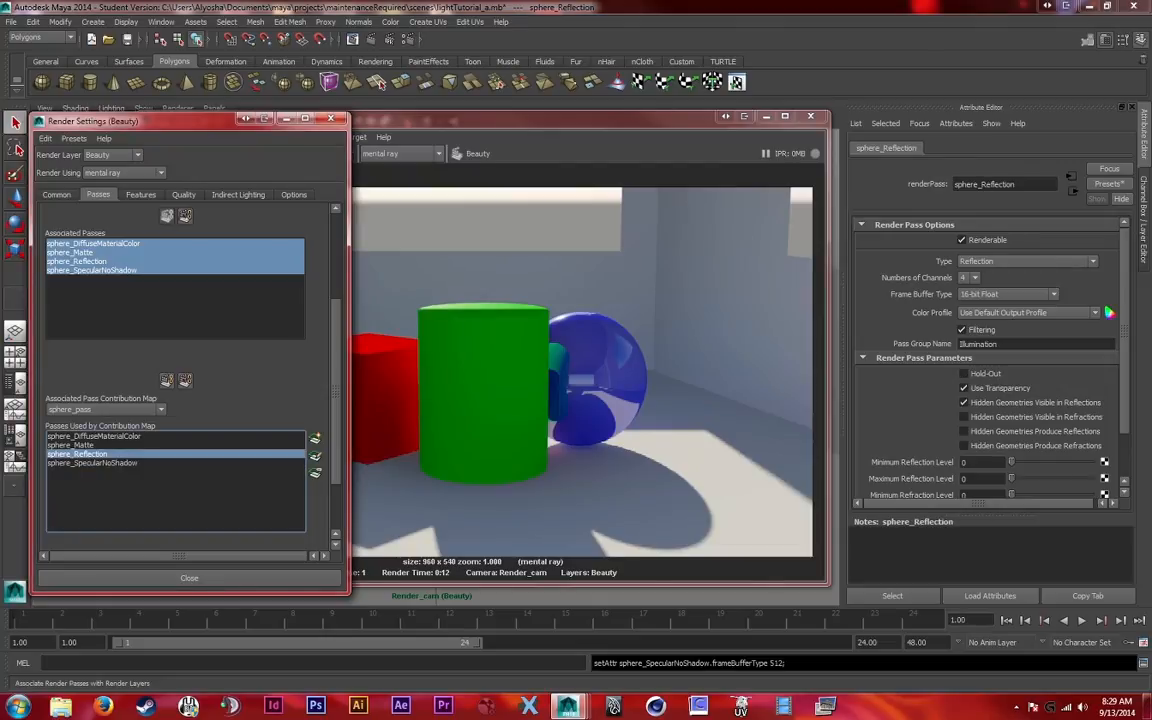
{"action": "left_click", "coordinate": [1007, 294]}
{"action": "left_click", "coordinate": [988, 333]}
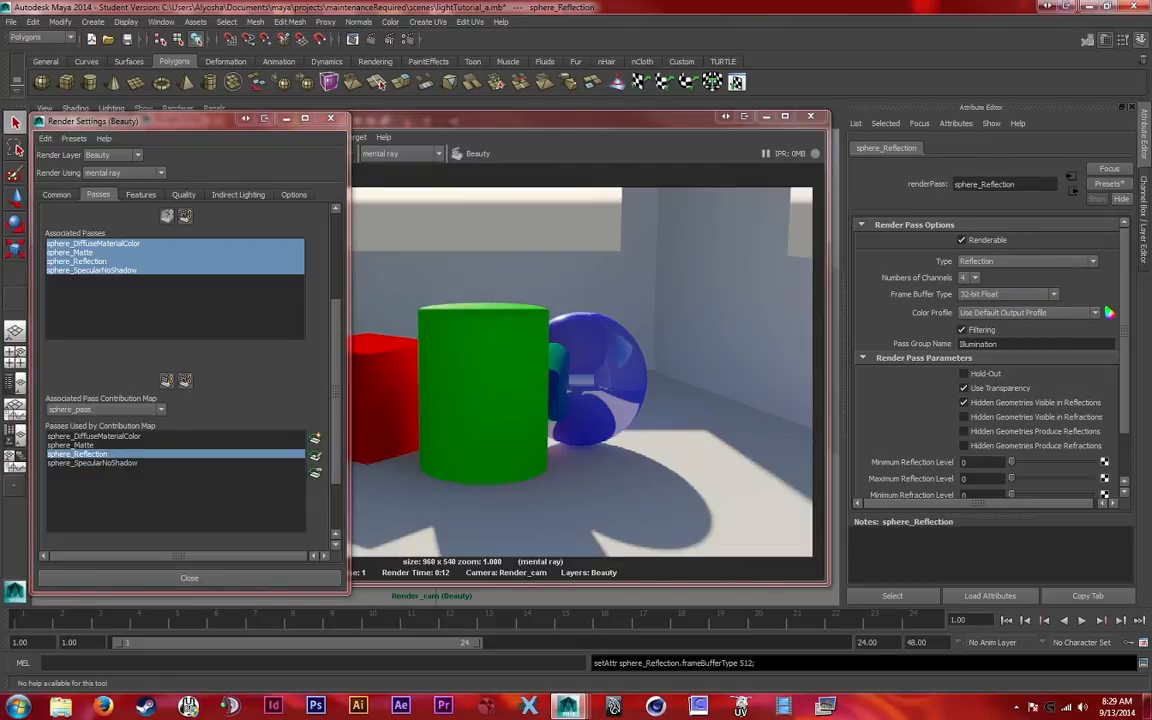
Turn off Hold-Out in the sphere_SpecularNoShadow pass parameters
{"action": "left_click", "coordinate": [92, 463]}
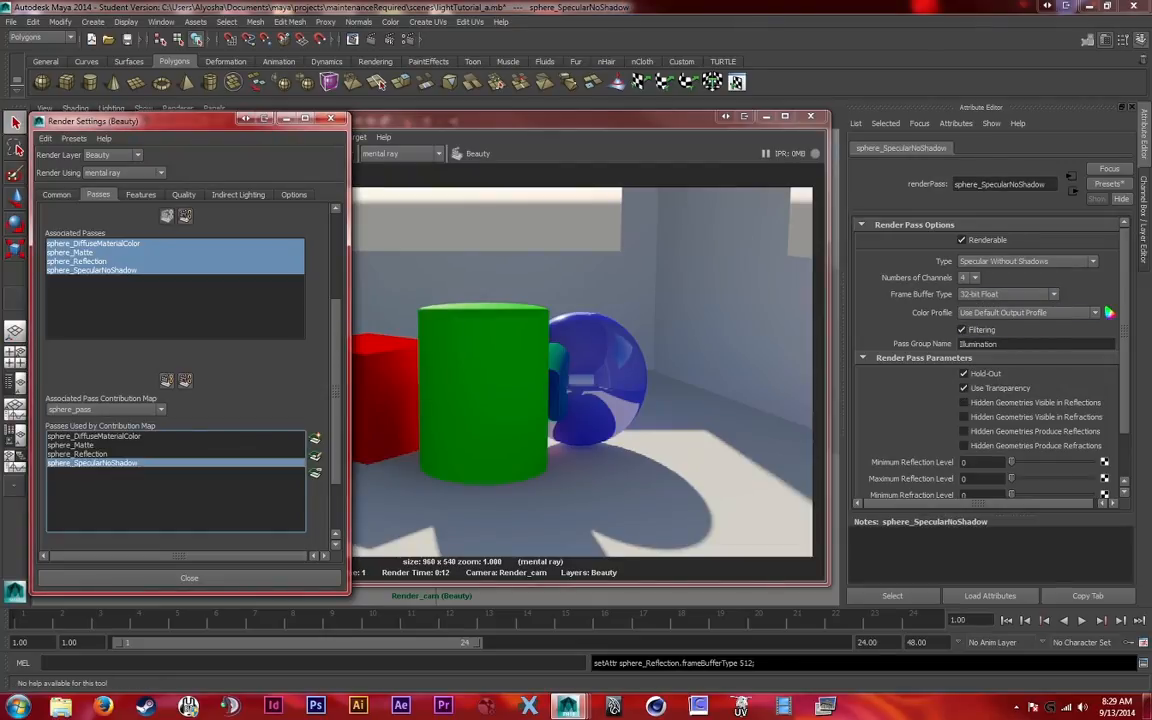
{"action": "scroll", "coordinate": [990, 360], "scroll_direction": "down", "scroll_amount": 1}
{"action": "left_click", "coordinate": [964, 332]}
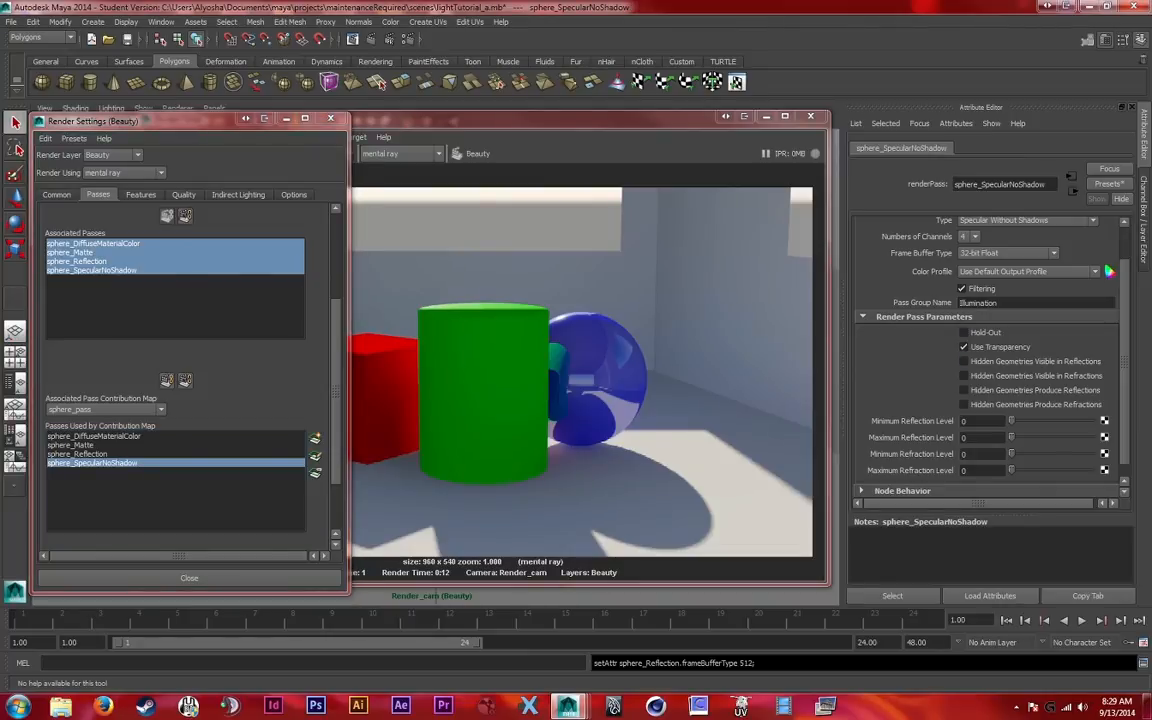
{"action": "scroll", "coordinate": [990, 360], "scroll_direction": "down", "scroll_amount": 1}
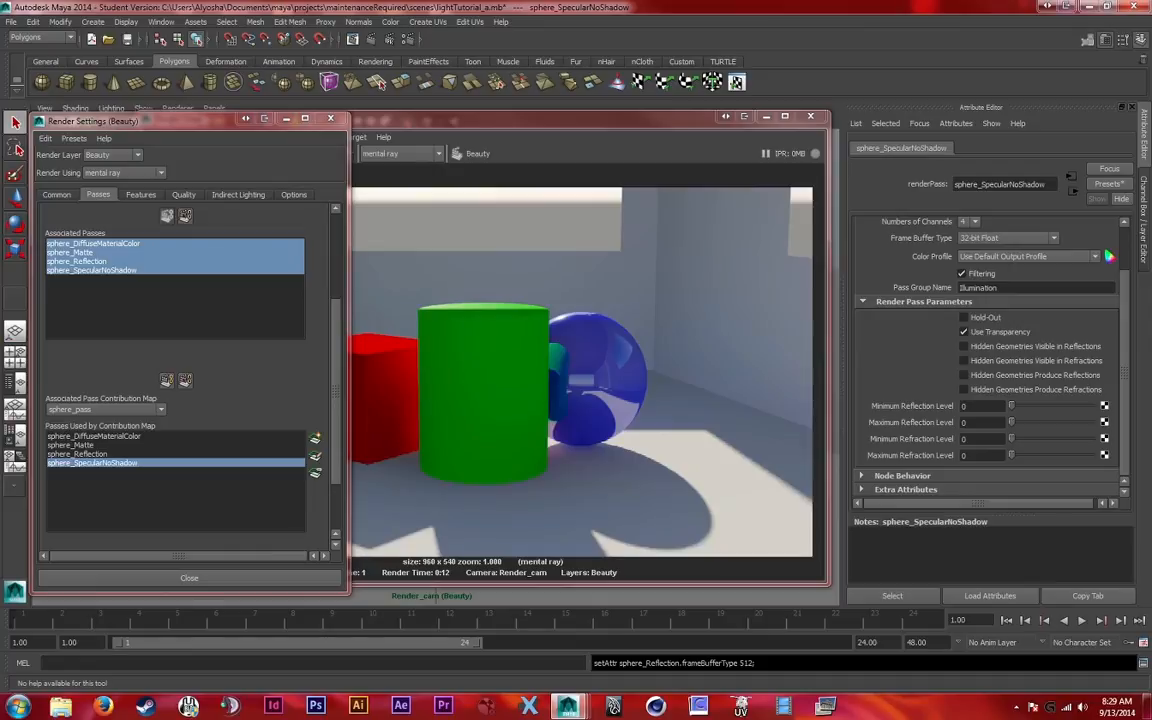
Load the rendered sphere_Matte pass from the Render View, inspect it, and close the image viewer
{"action": "scroll", "coordinate": [990, 360], "scroll_direction": "up", "scroll_amount": 3}
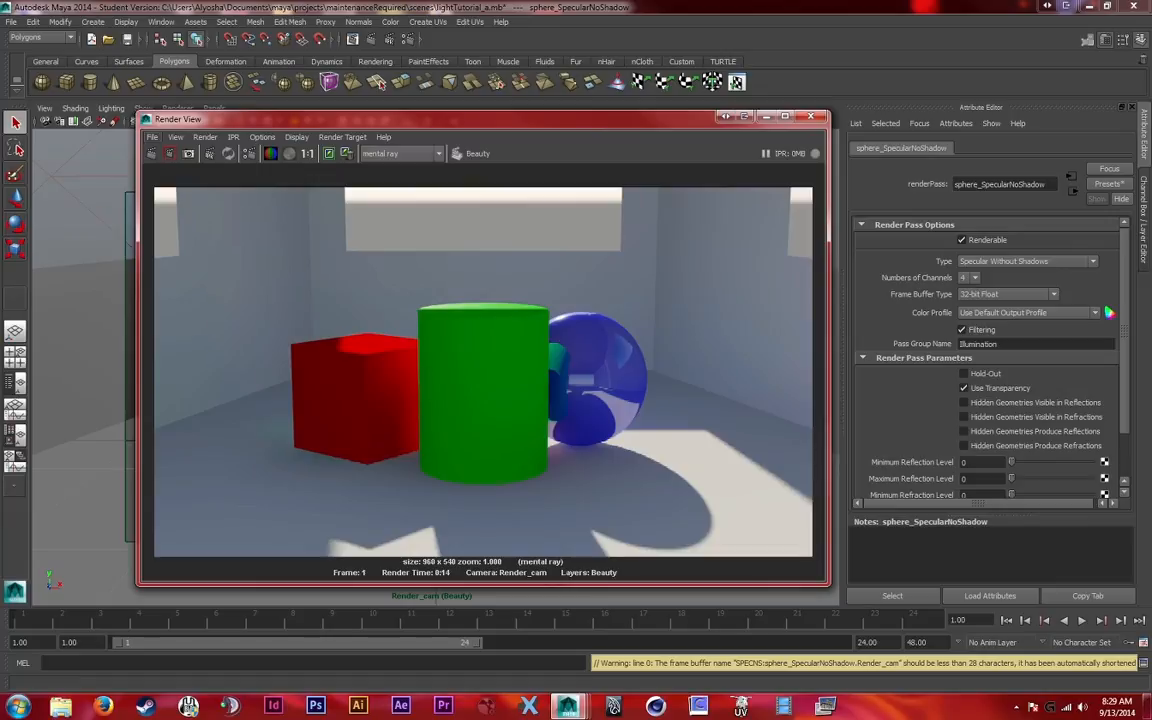
{"action": "left_click", "coordinate": [152, 137]}
{"action": "mouse_move", "coordinate": [200, 225]}
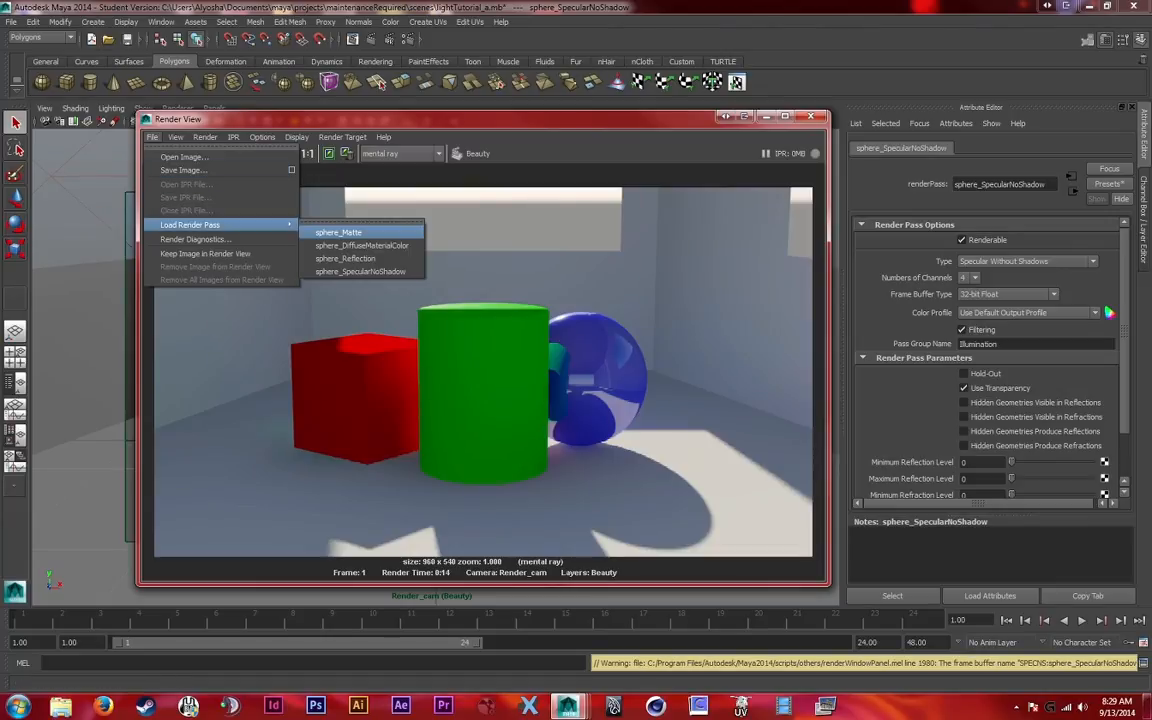
{"action": "left_click", "coordinate": [340, 232]}
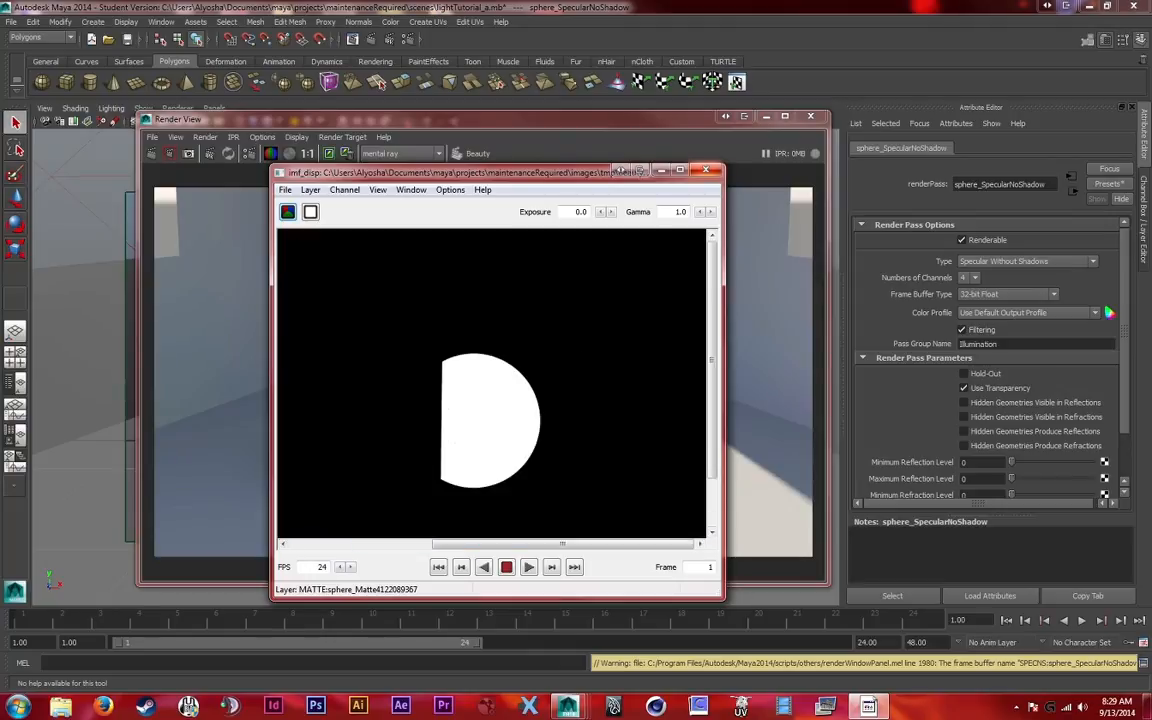
{"action": "left_click", "coordinate": [706, 170]}
Load the sphere_DiffuseMaterialColor render pass for inspection, then close its viewer
{"action": "left_click", "coordinate": [152, 136]}
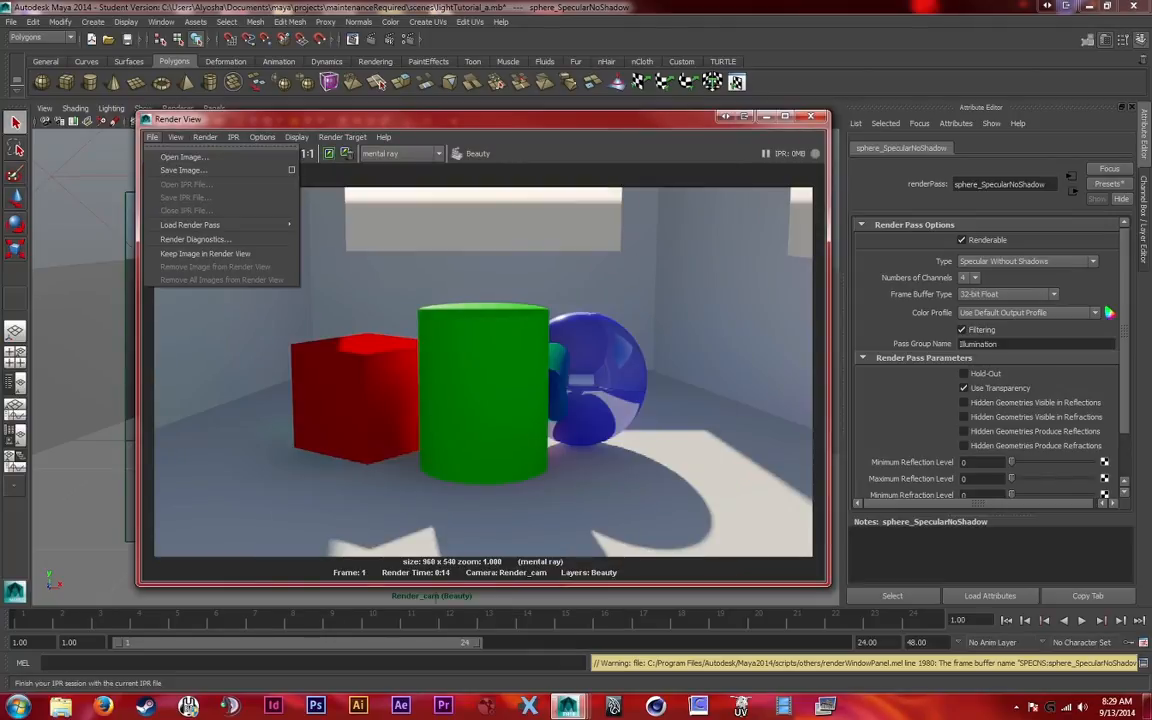
{"action": "mouse_move", "coordinate": [218, 224]}
{"action": "left_click", "coordinate": [340, 245]}
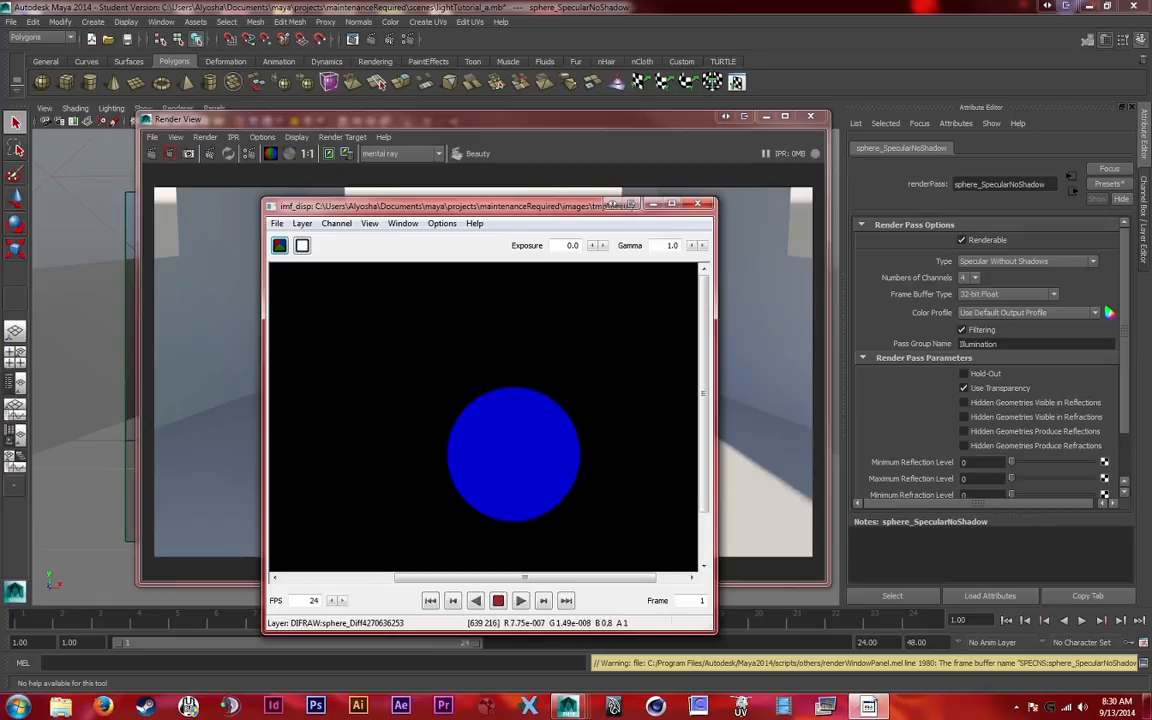
{"action": "left_click", "coordinate": [698, 204]}
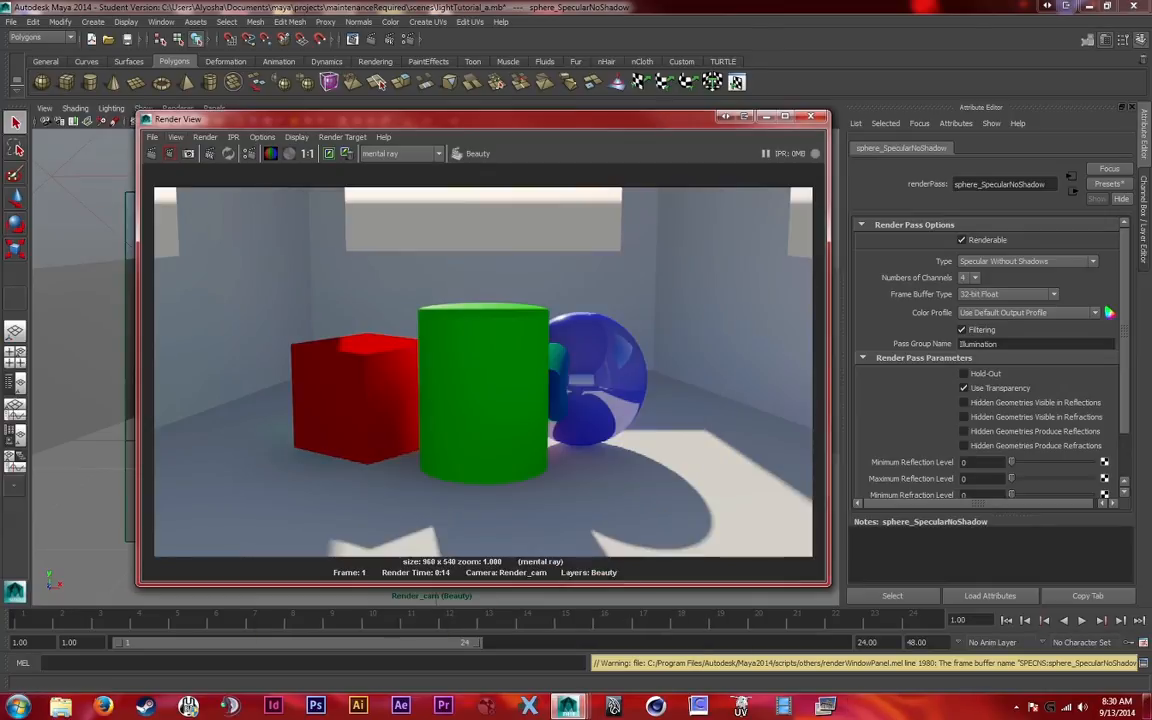
Load the sphere_Reflection render pass, inspect the reflections on the sphere, and close its viewer
{"action": "left_click", "coordinate": [152, 136]}
{"action": "mouse_move", "coordinate": [220, 224]}
{"action": "left_click", "coordinate": [330, 256]}
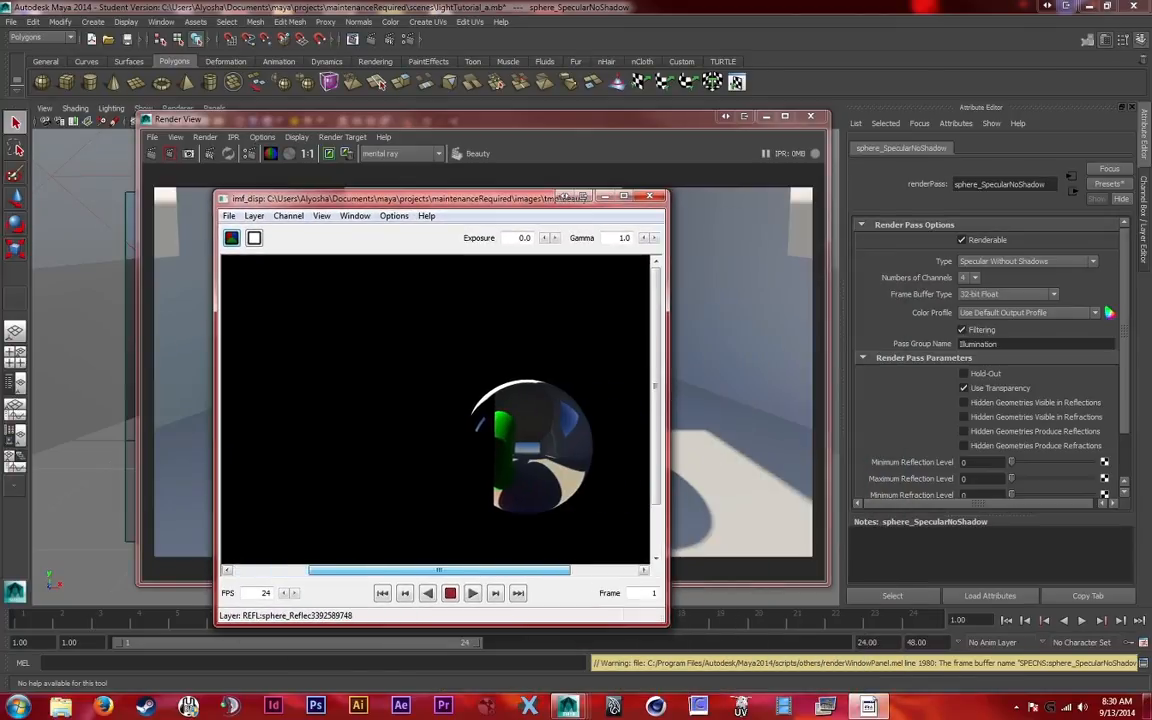
{"action": "left_click_drag", "start_coordinate": [525, 570], "coordinate": [545, 570]}
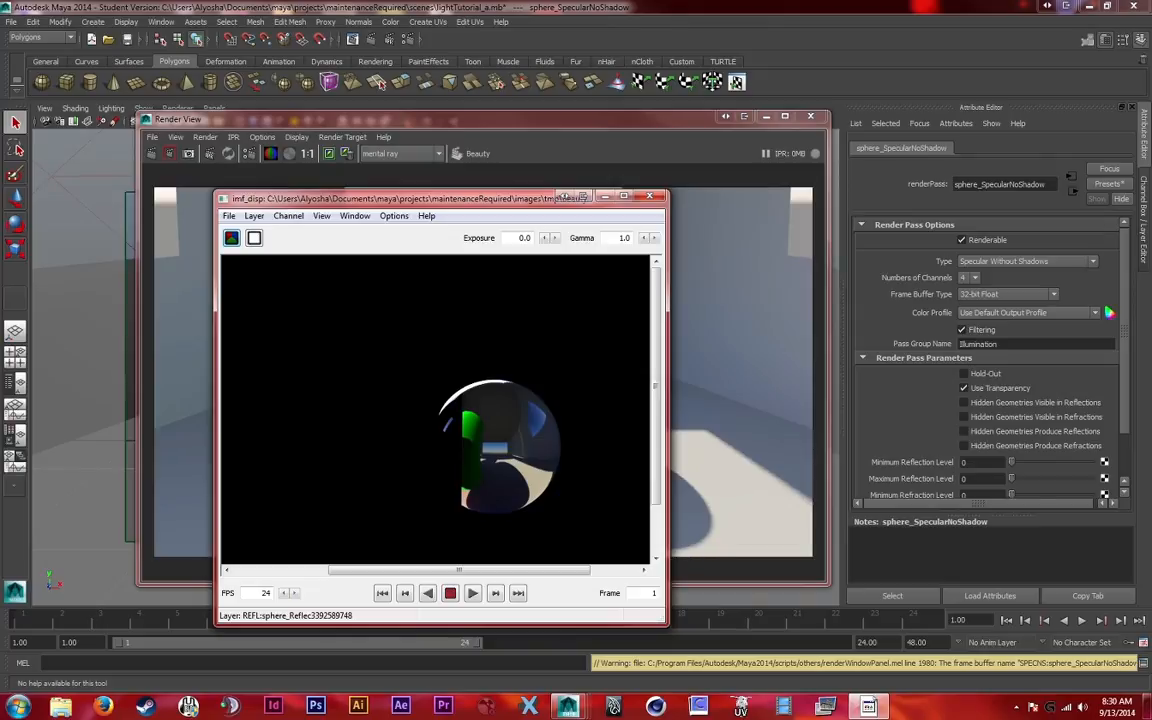
{"action": "left_click", "coordinate": [650, 195]}
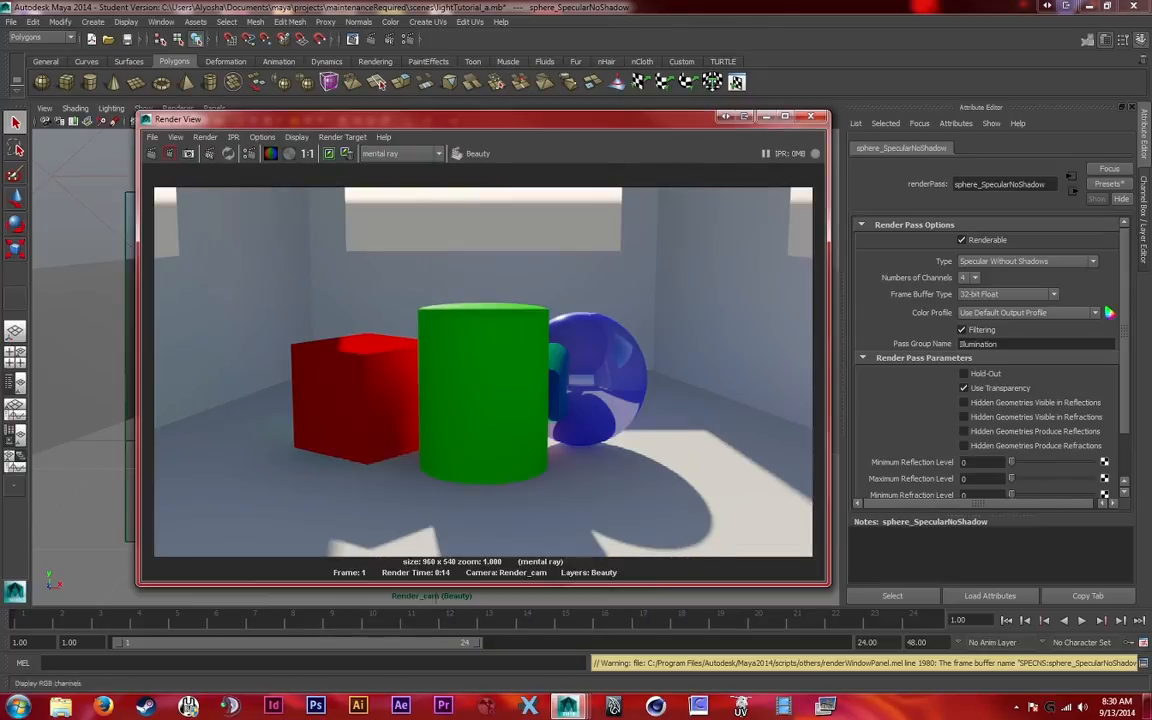
Load the sphere_SpecularNoShadow render pass, inspect the sphere's highlight, and close its viewer
{"action": "left_click", "coordinate": [152, 137]}
{"action": "mouse_move", "coordinate": [200, 225]}
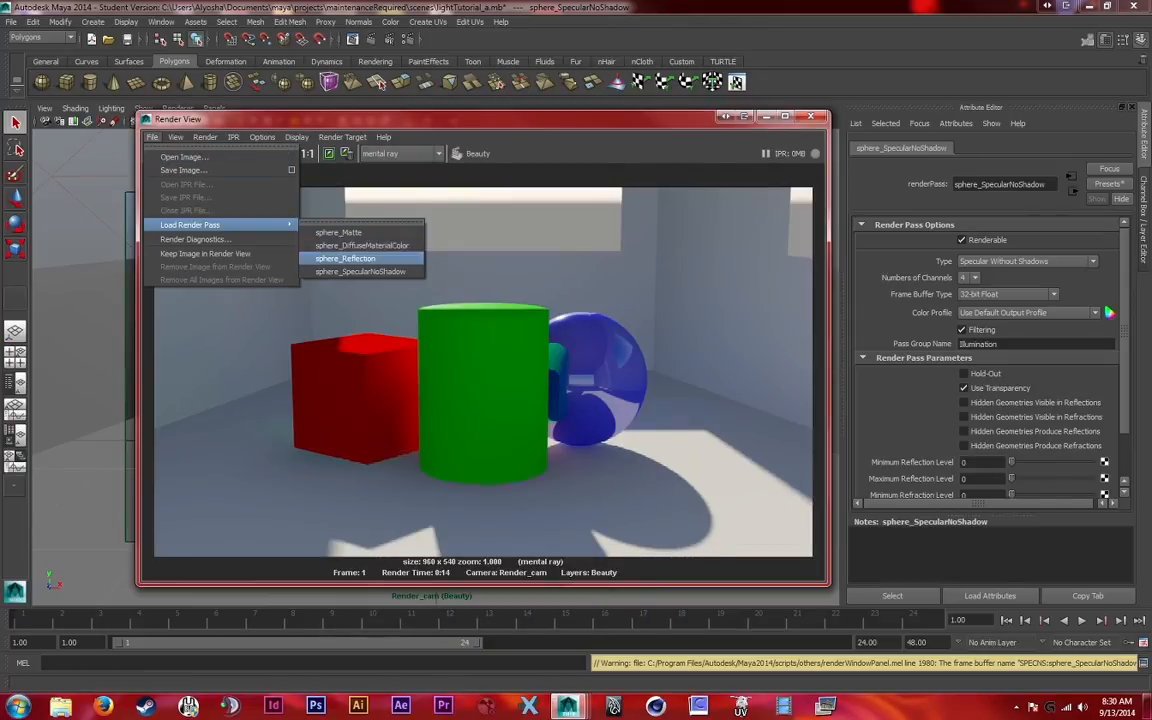
{"action": "left_click", "coordinate": [360, 271]}
{"action": "left_click_drag", "start_coordinate": [365, 558], "coordinate": [456, 558]}
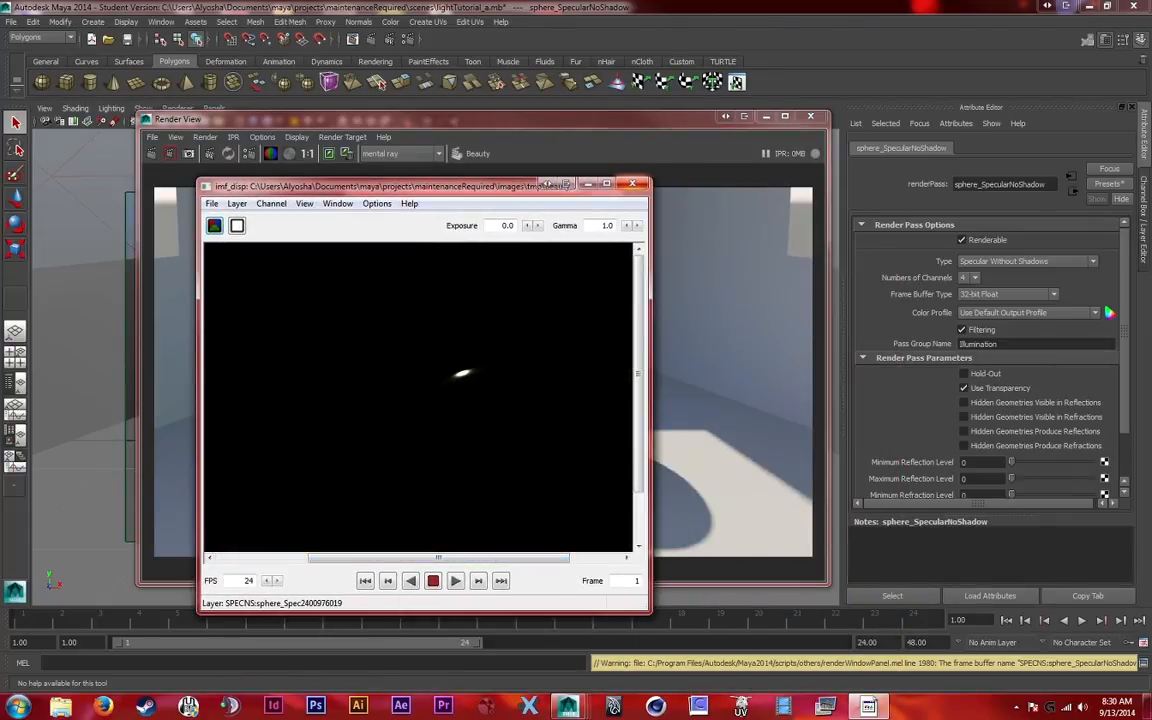
{"action": "left_click", "coordinate": [632, 184]}
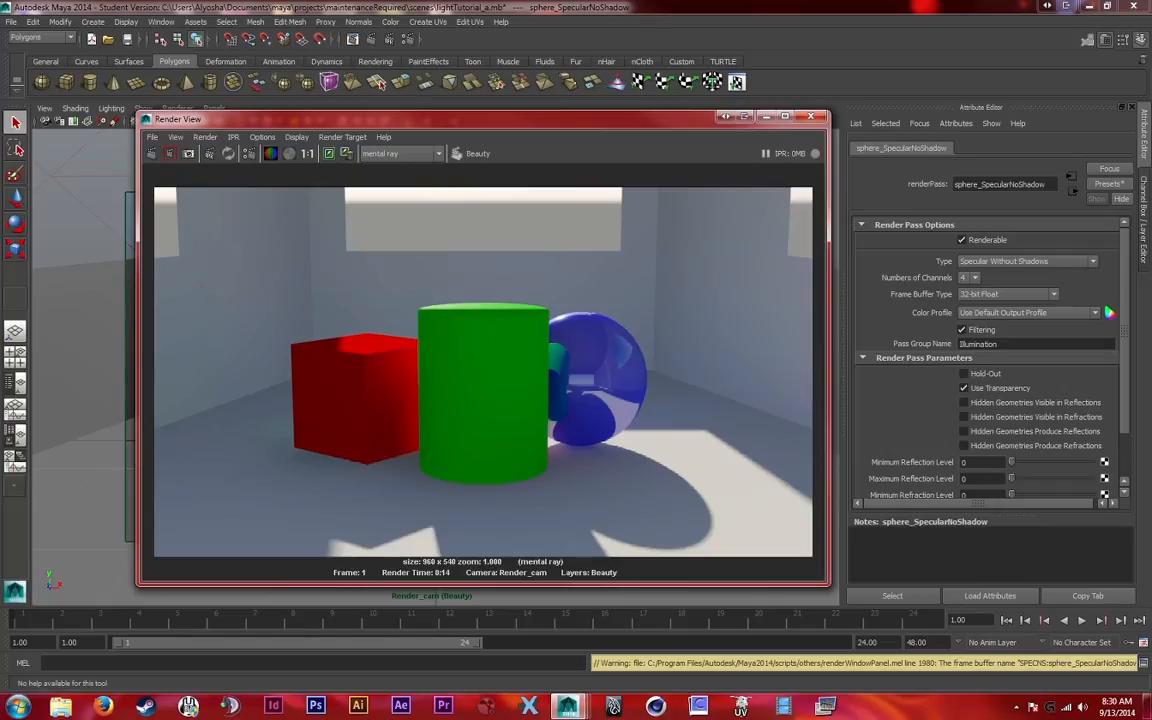
Reopen the render settings, minimize the Render View, and select the green cylinder in the scene
{"action": "left_click", "coordinate": [249, 154]}
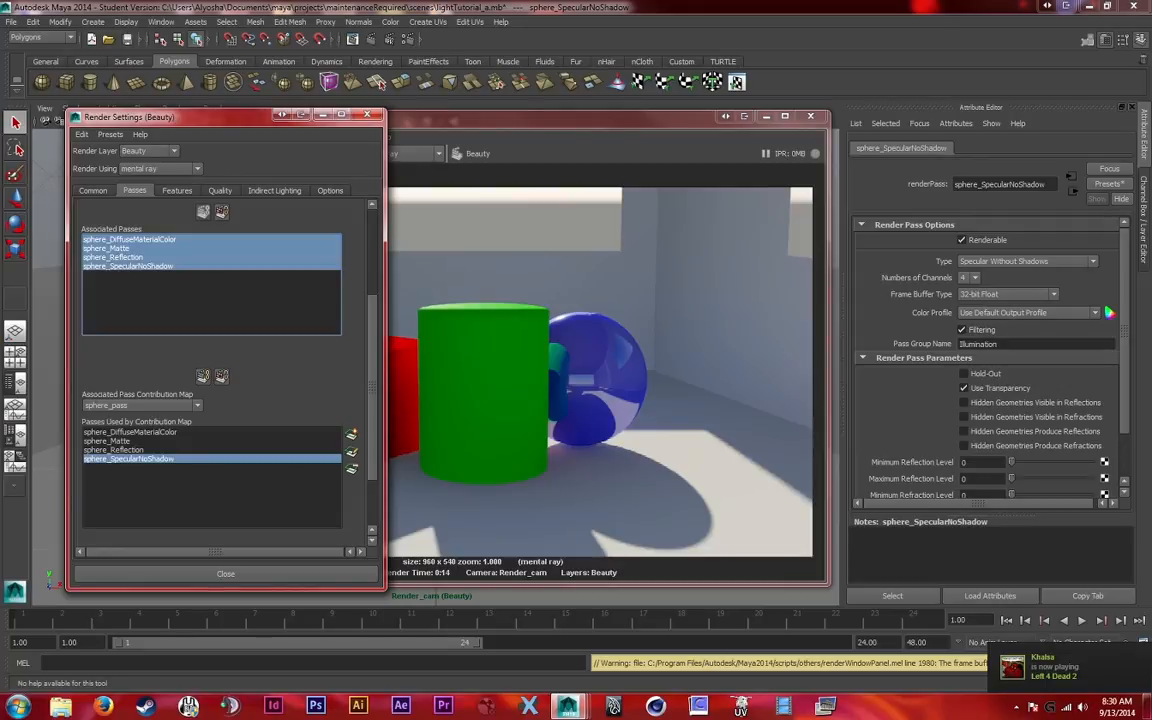
{"action": "left_click", "coordinate": [767, 116]}
{"action": "left_click", "coordinate": [1144, 220]}
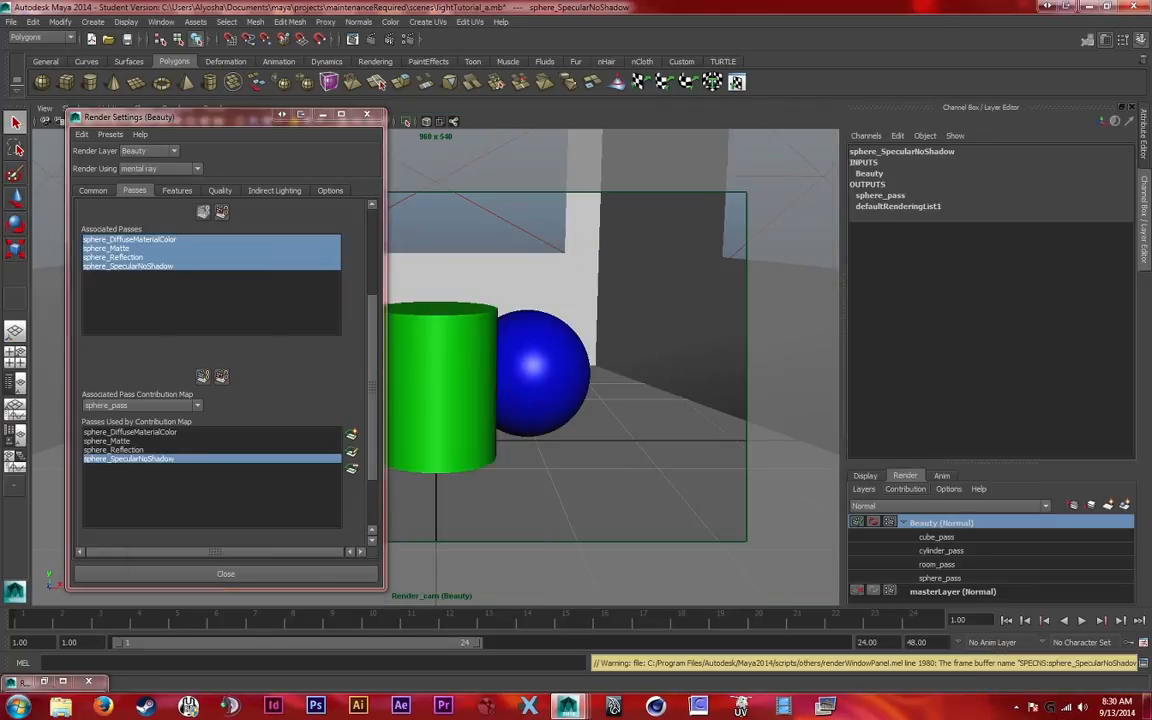
{"action": "left_click", "coordinate": [443, 388]}
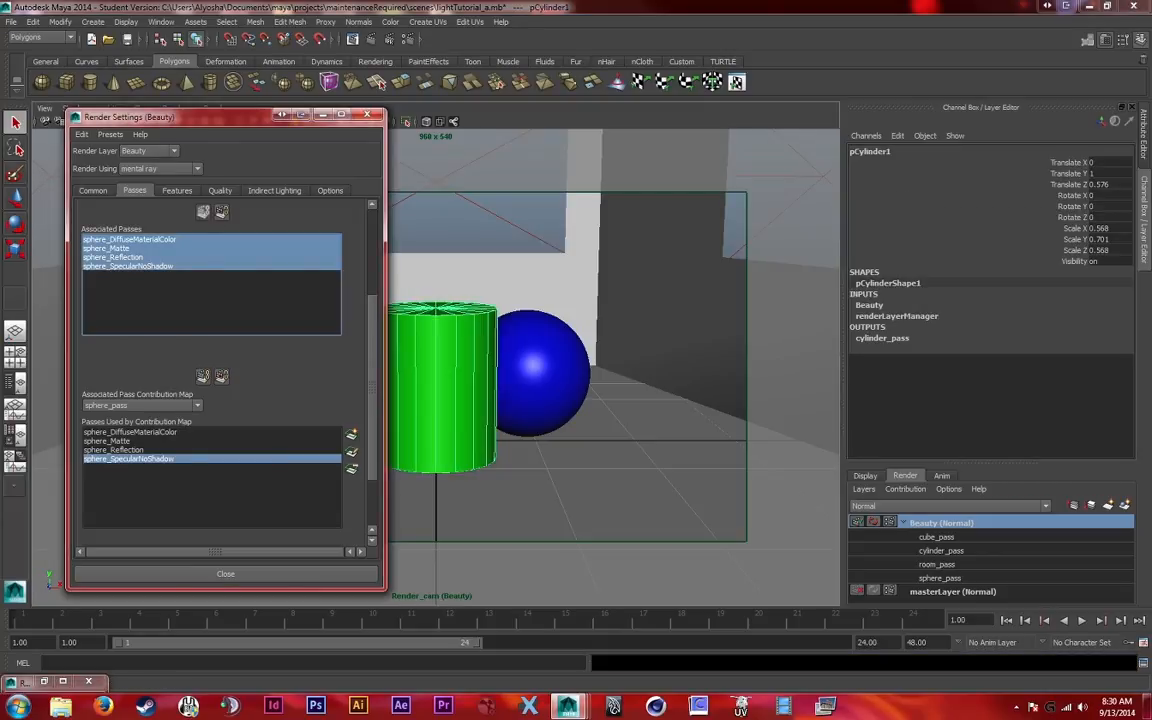
Start creating new render passes and choose the Diffuse Material Color and Specular Without Shadows pass types
{"action": "scroll", "coordinate": [210, 330], "scroll_direction": "up", "scroll_amount": 3}
{"action": "left_click", "coordinate": [351, 232]}
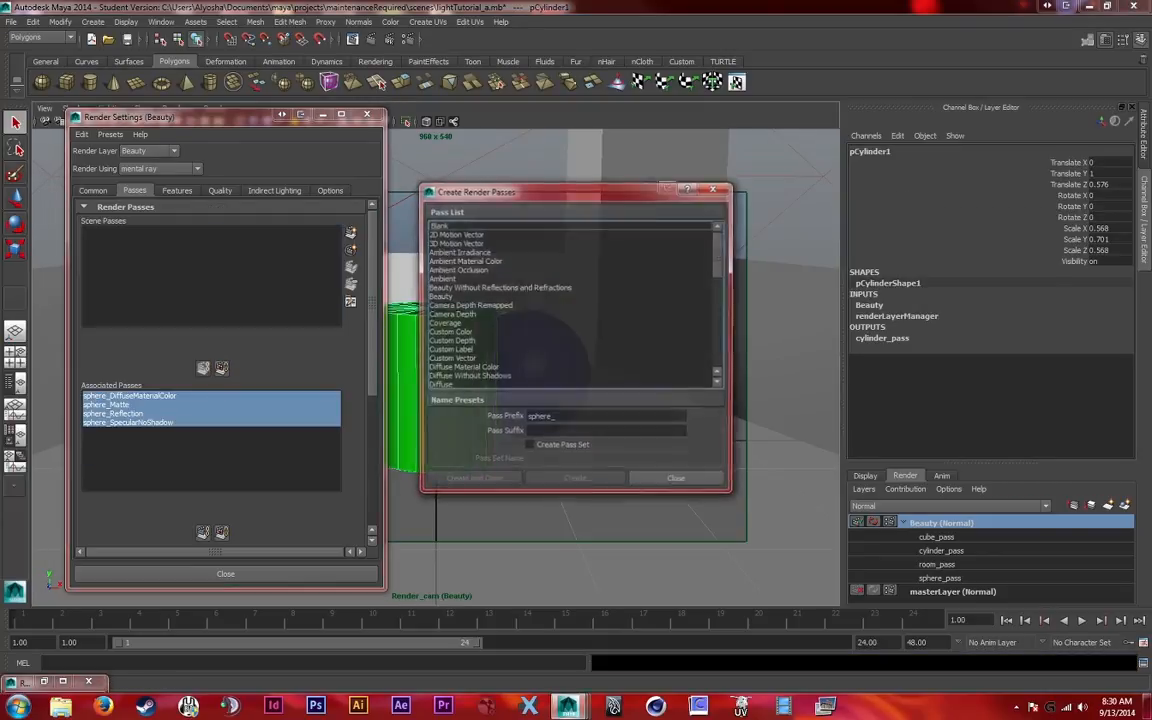
{"action": "left_click_drag", "start_coordinate": [520, 190], "coordinate": [451, 220]}
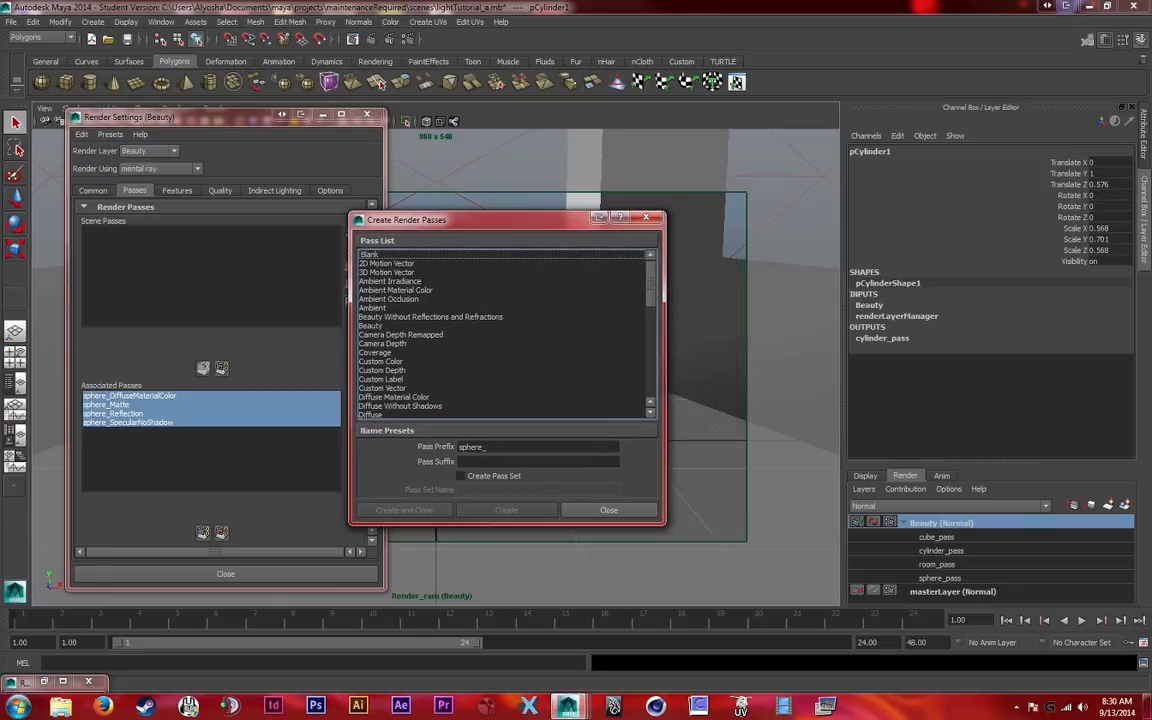
{"action": "scroll", "coordinate": [505, 333], "scroll_direction": "down", "scroll_amount": 2}
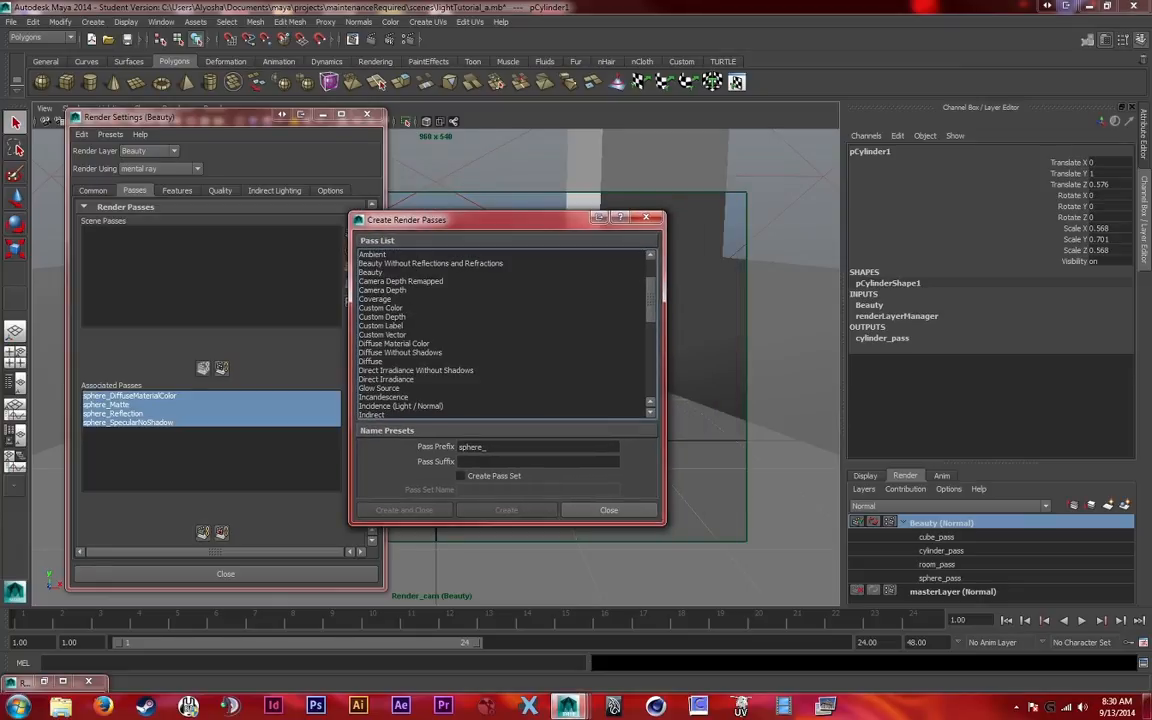
{"action": "left_click_drag", "start_coordinate": [450, 219], "coordinate": [605, 236]}
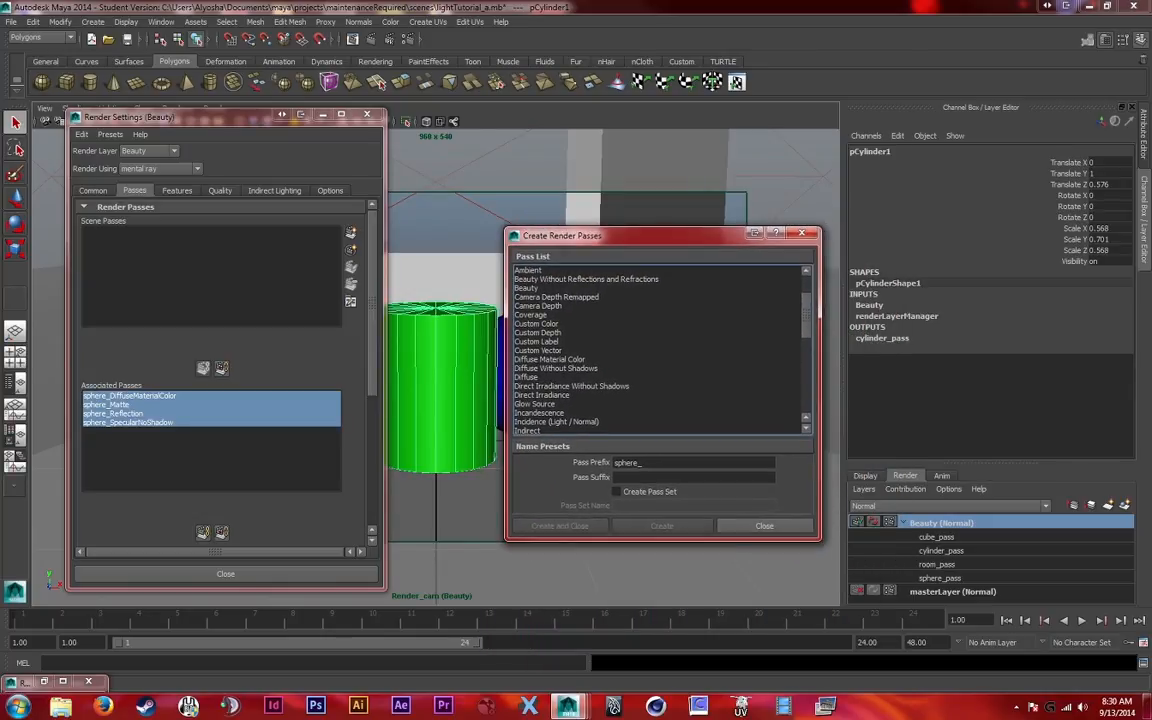
{"action": "scroll", "coordinate": [560, 340], "scroll_direction": "down", "scroll_amount": 1}
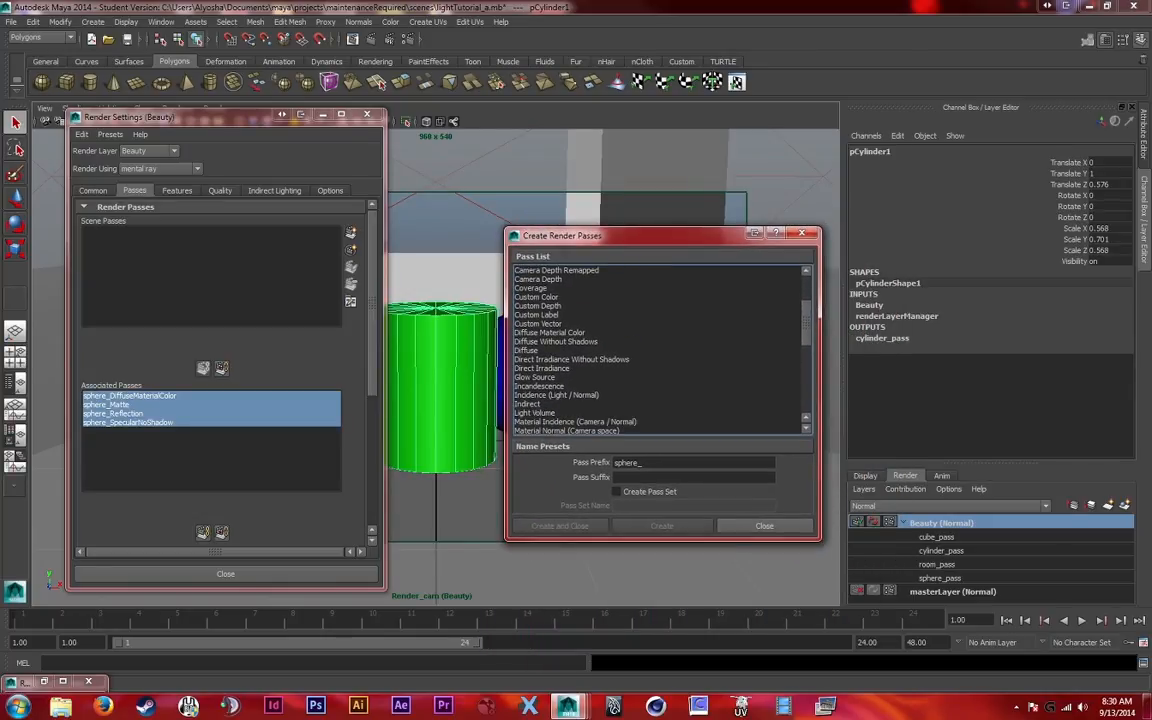
{"action": "left_click", "coordinate": [550, 333]}
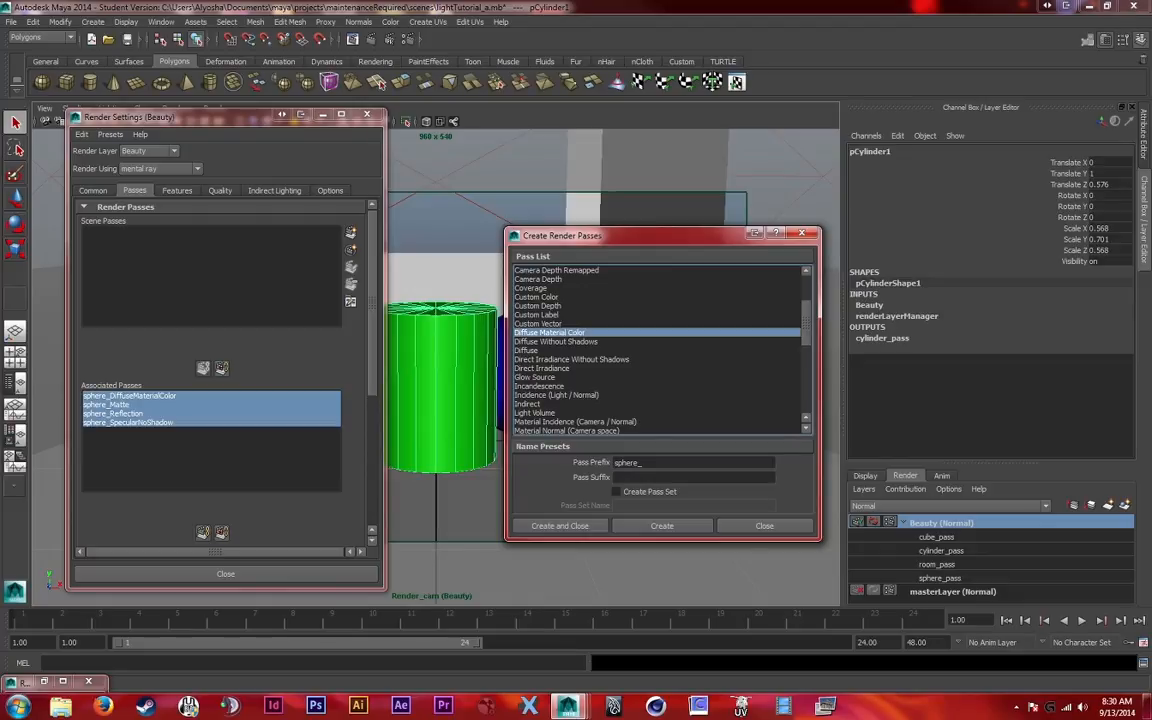
{"action": "scroll", "coordinate": [600, 350], "scroll_direction": "down", "scroll_amount": 7}
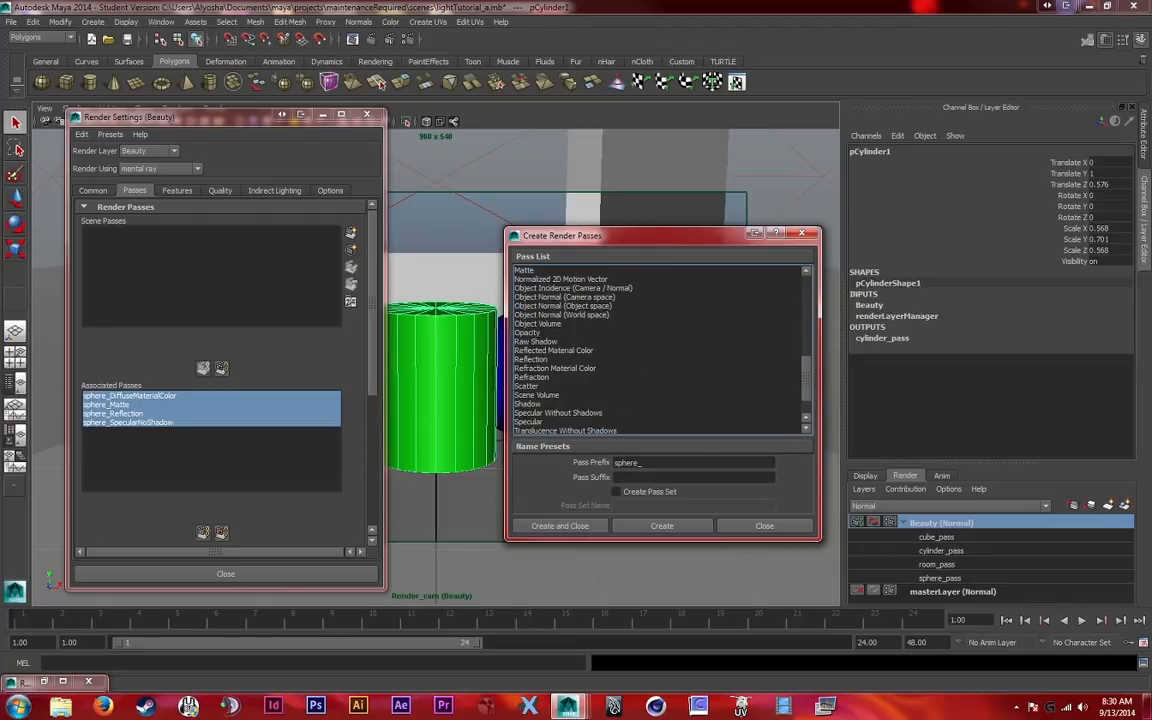
{"action": "left_click", "coordinate": [558, 413], "text": "ctrl"}
Set the pass prefix to cylinder_ and create the two chosen passes
{"action": "left_click_drag", "start_coordinate": [638, 463], "coordinate": [618, 463]}
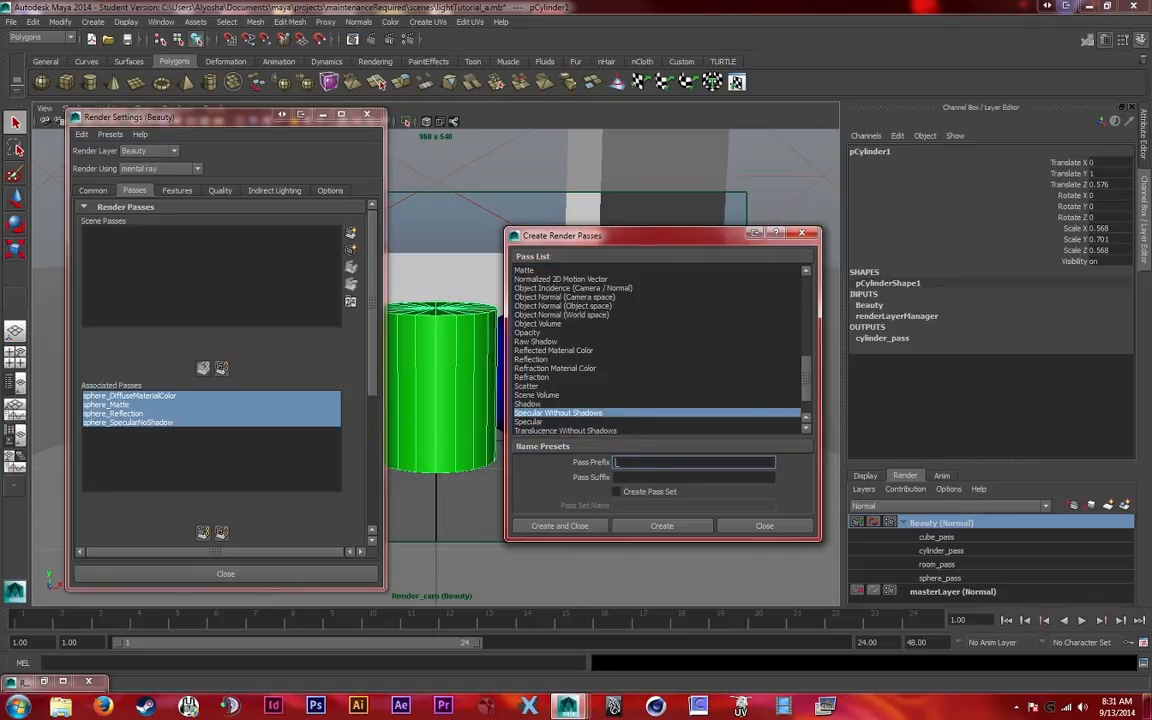
{"action": "type", "text": "cylinder_"}
{"action": "key", "text": "Return"}
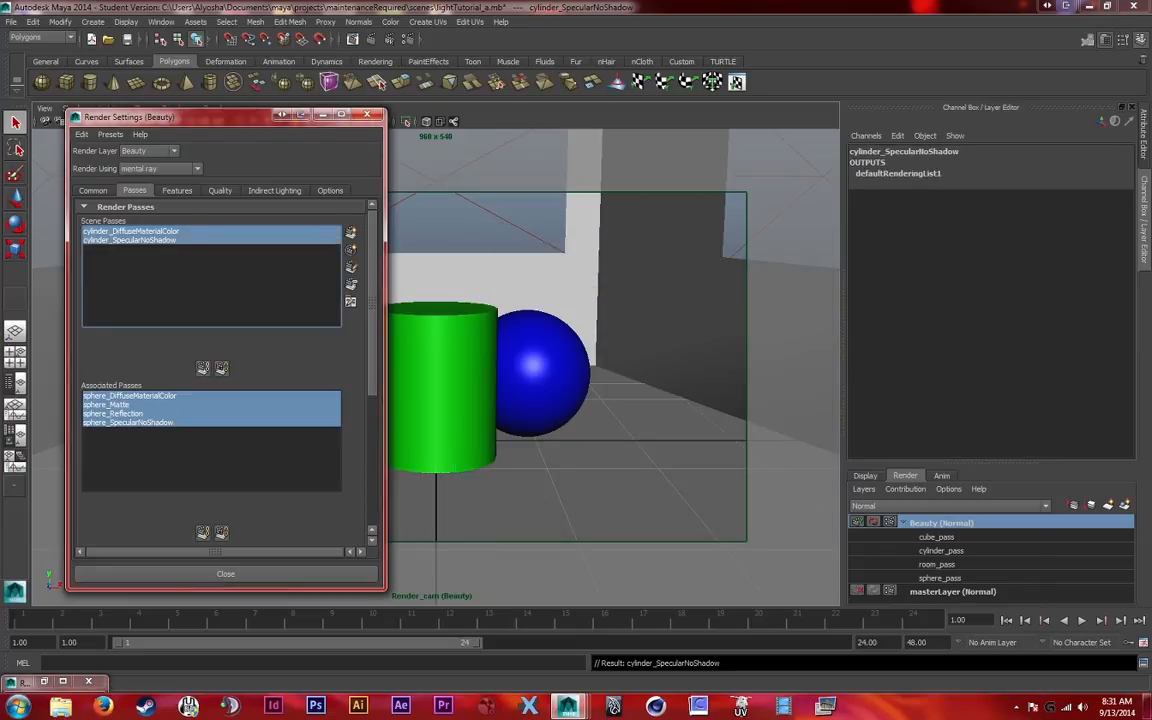
Create an additional Matte render pass with the cylinder_ prefix
{"action": "left_click", "coordinate": [350, 232]}
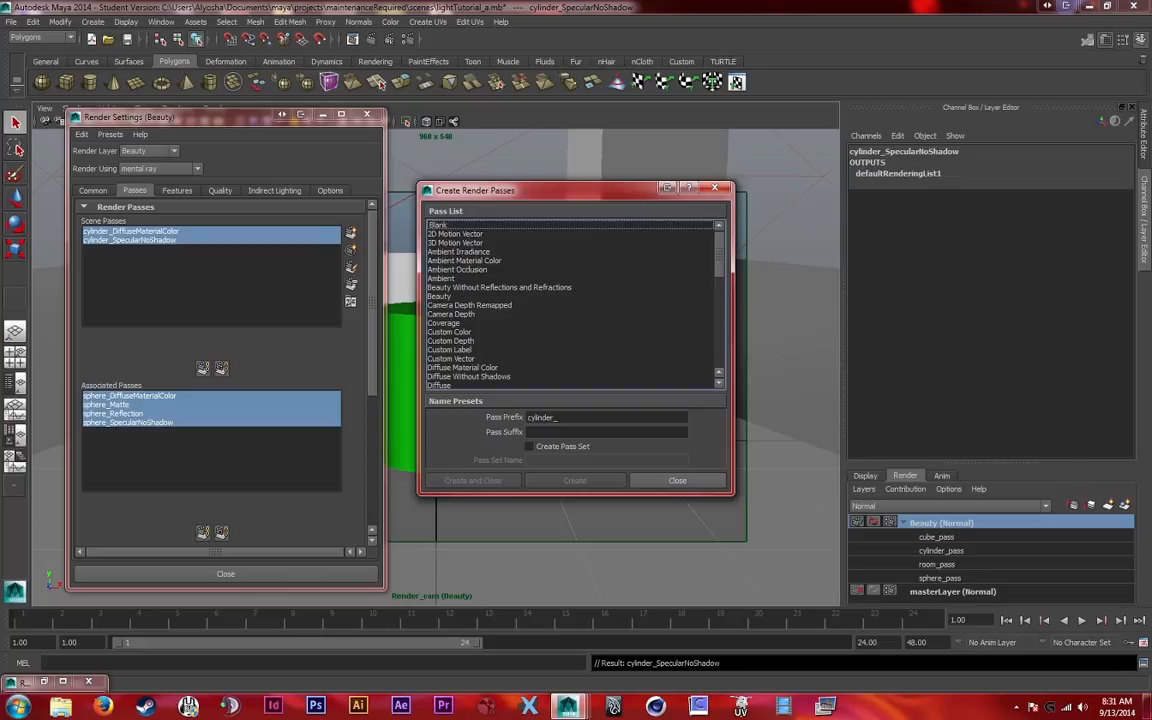
{"action": "scroll", "coordinate": [570, 300], "scroll_direction": "down", "scroll_amount": 4}
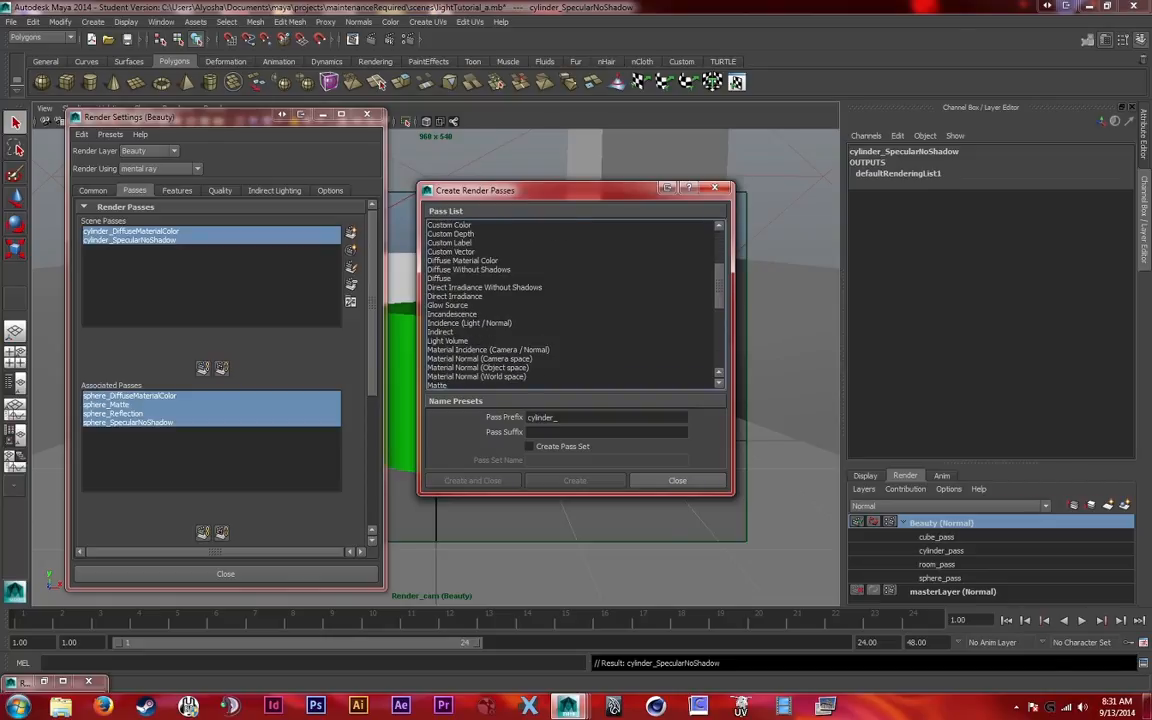
{"action": "left_click", "coordinate": [476, 378]}
{"action": "left_click", "coordinate": [440, 385]}
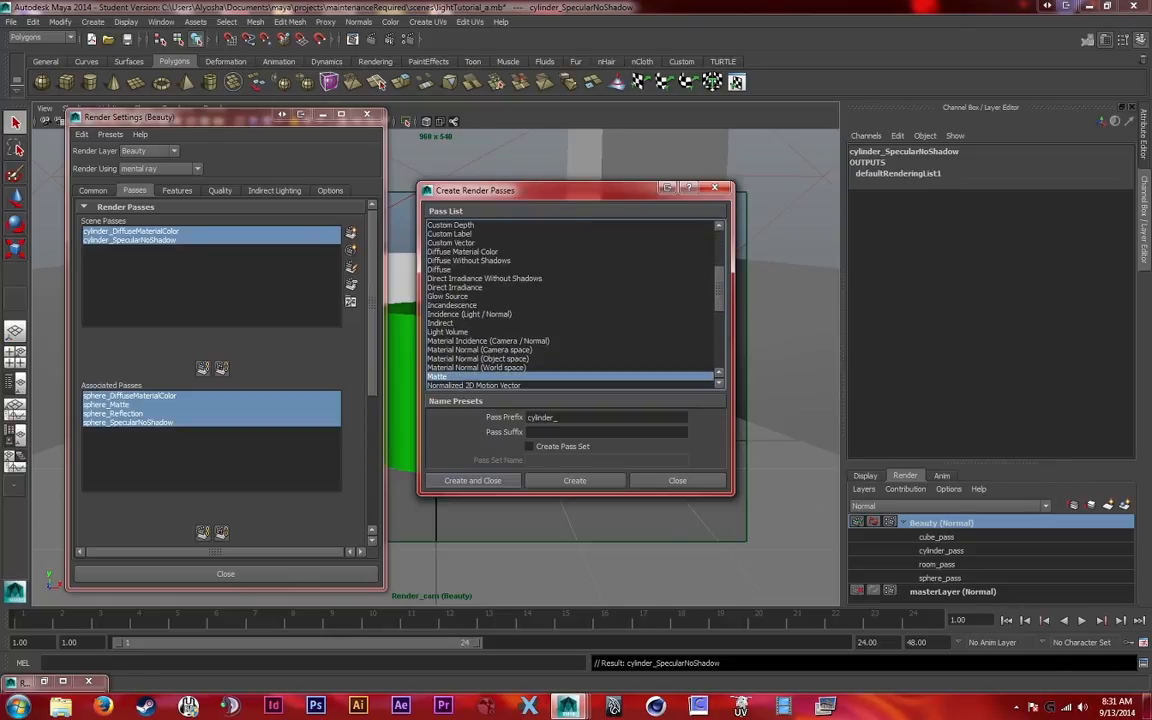
{"action": "left_click", "coordinate": [473, 481]}
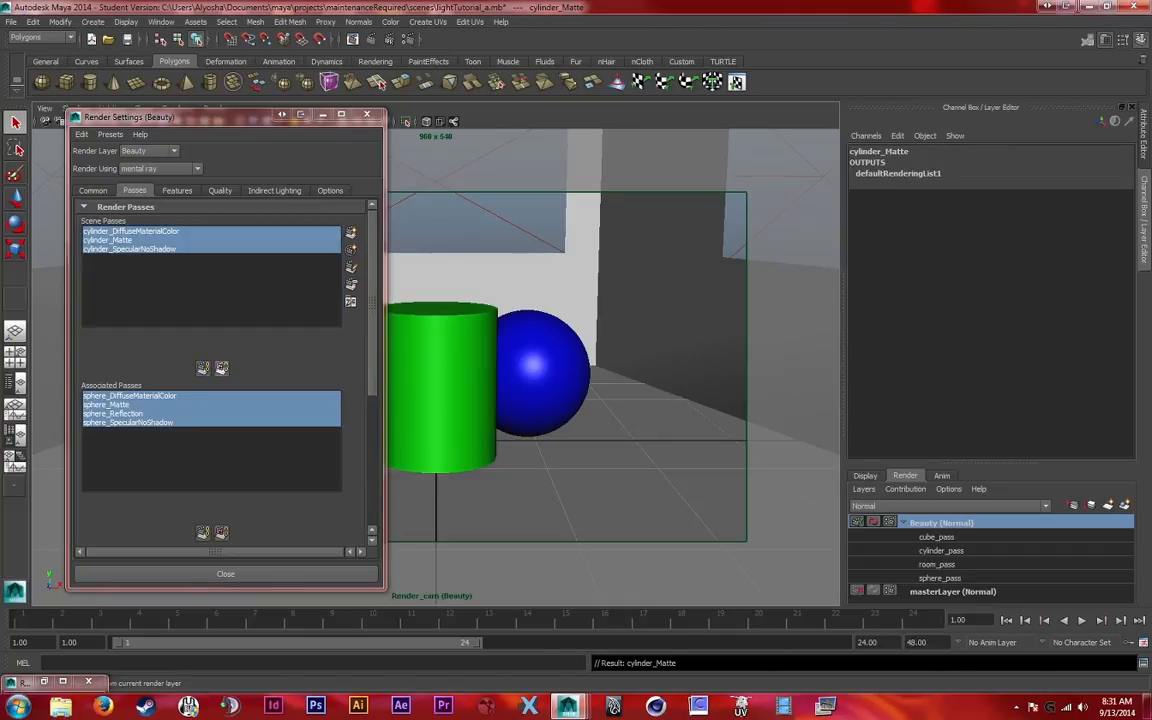
Associate the three cylinder passes with the Beauty layer and add them to the cylinder_pass contribution map
{"action": "left_click", "coordinate": [203, 368]}
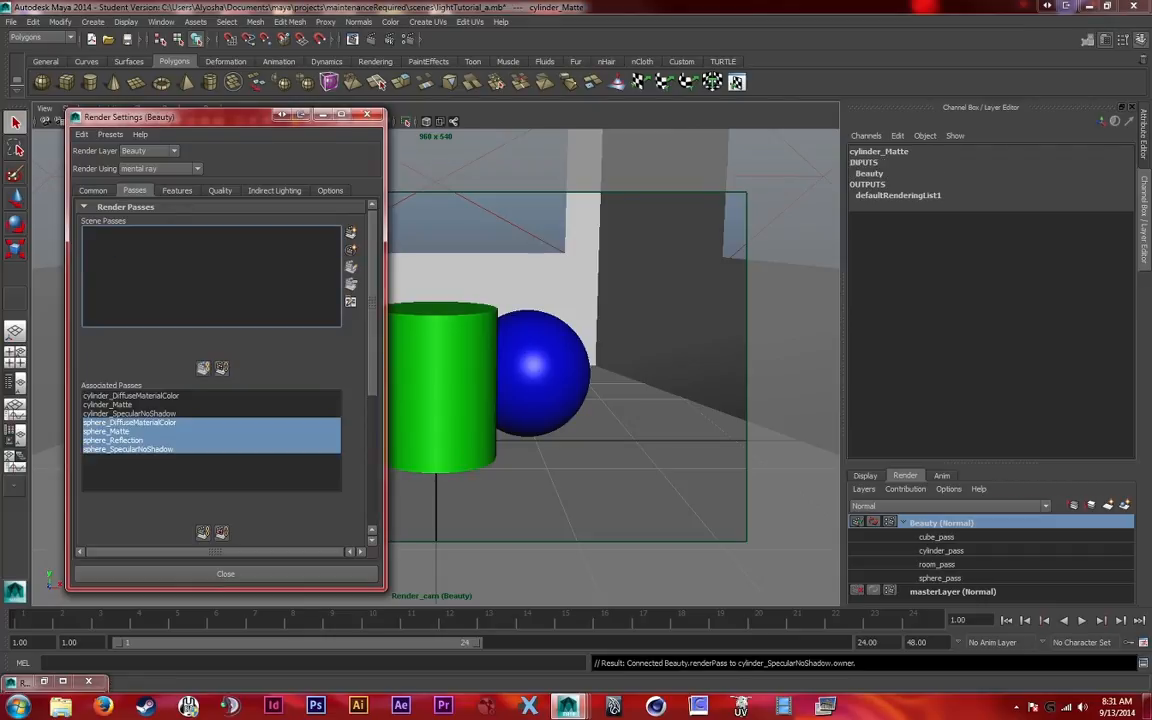
{"action": "left_click", "coordinate": [131, 396]}
{"action": "left_click", "coordinate": [130, 413], "text": "shift"}
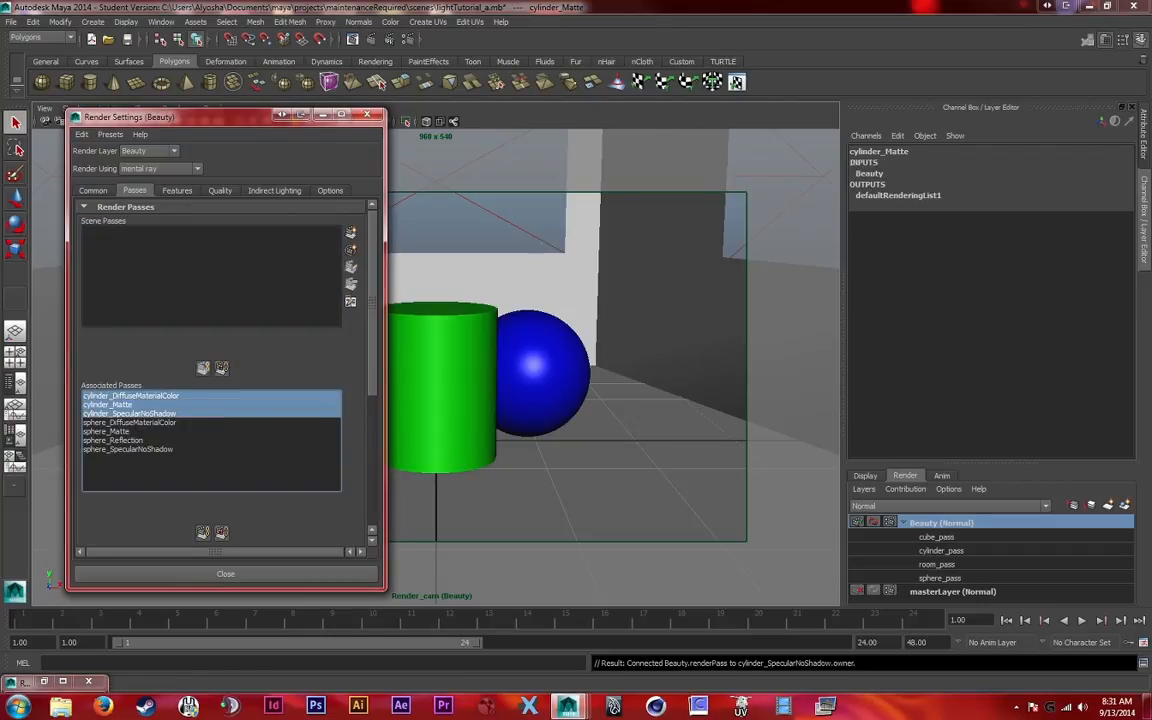
{"action": "scroll", "coordinate": [210, 350], "scroll_direction": "down", "scroll_amount": 5}
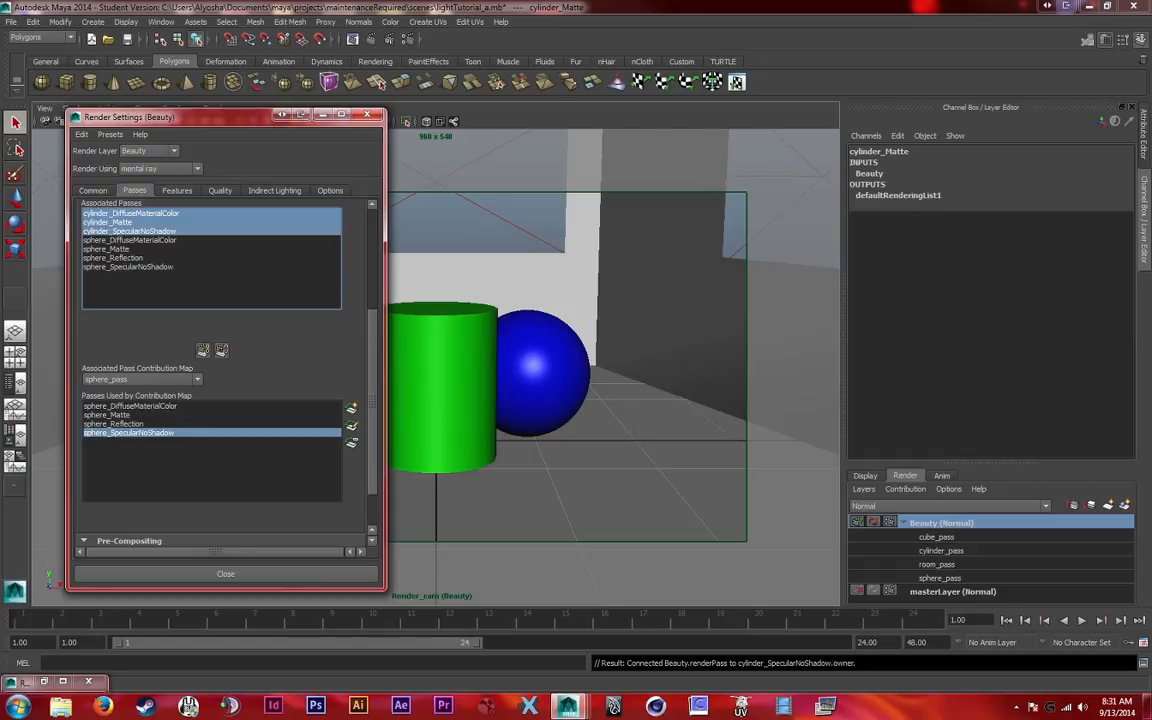
{"action": "left_click", "coordinate": [141, 379]}
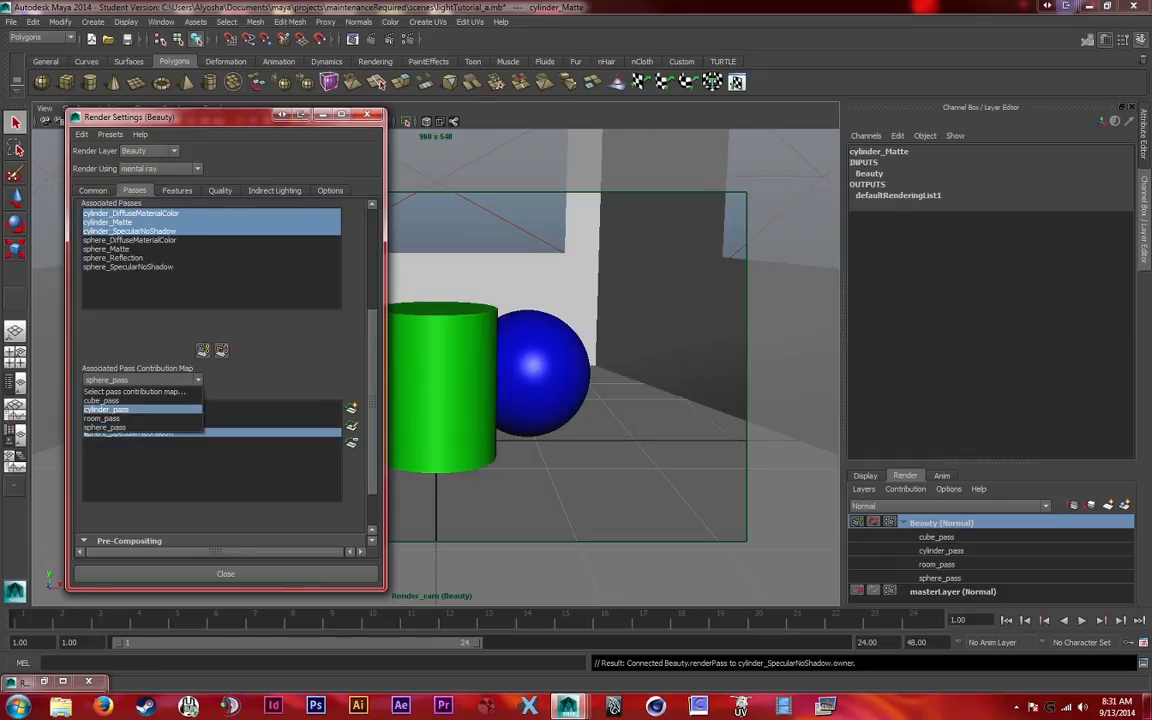
{"action": "left_click", "coordinate": [120, 399]}
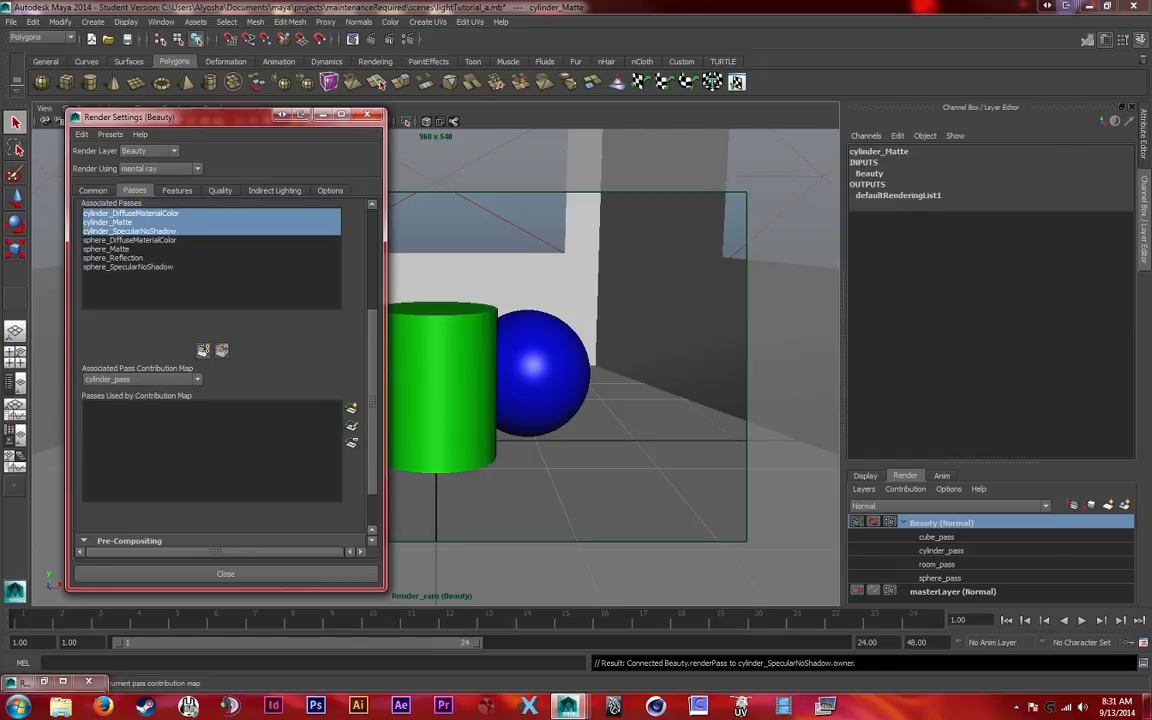
{"action": "left_click", "coordinate": [203, 350]}
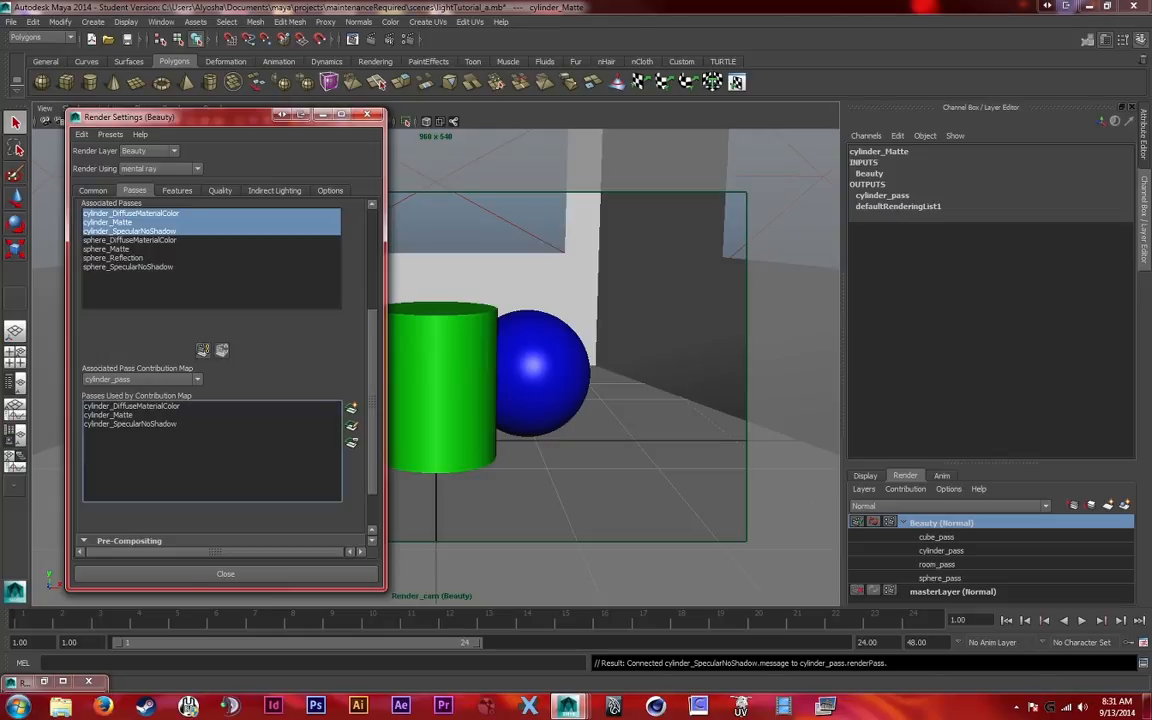
Set the cylinder_DiffuseMaterialColor pass to 4 channels with a 32-bit Float frame buffer, and disable Hold-Out
{"action": "double_click", "coordinate": [132, 406]}
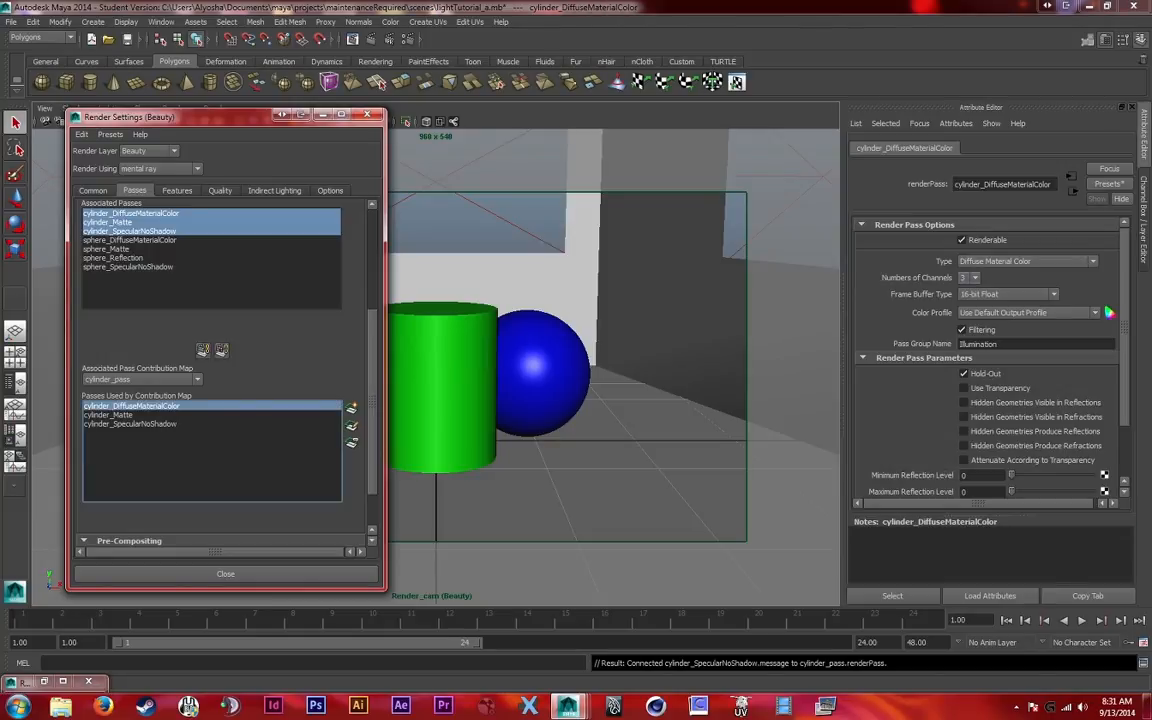
{"action": "left_click", "coordinate": [970, 278]}
{"action": "left_click", "coordinate": [969, 300]}
{"action": "left_click", "coordinate": [1006, 294]}
{"action": "left_click", "coordinate": [995, 333]}
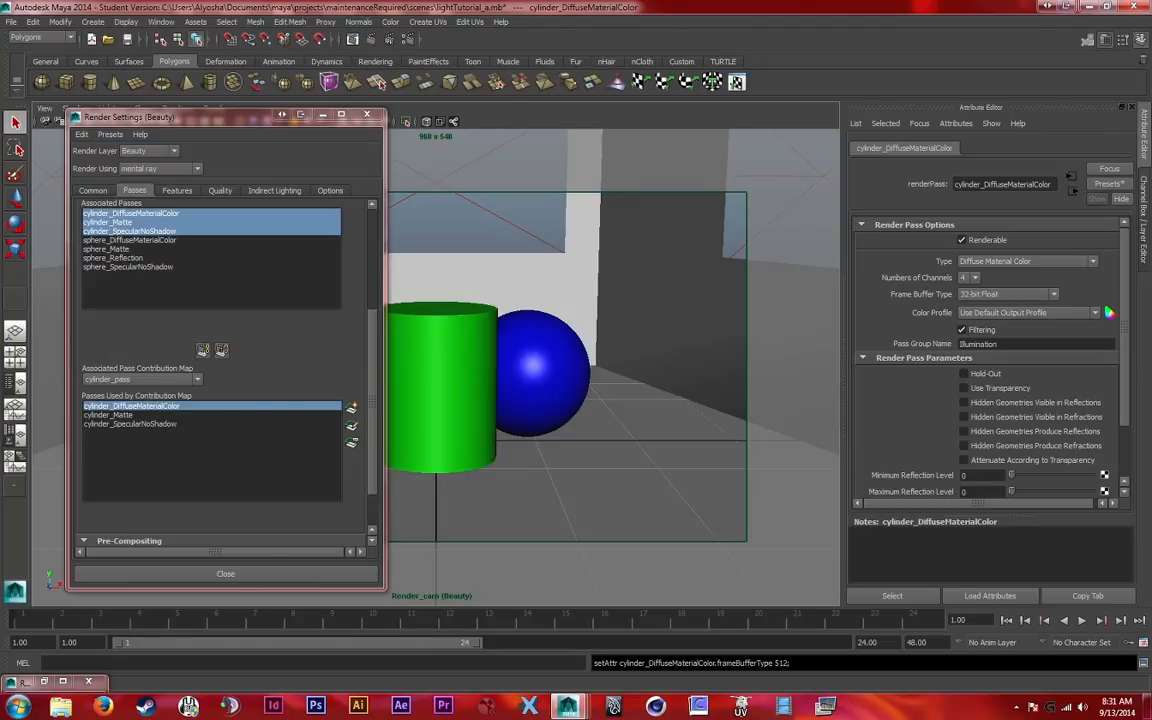
Set the cylinder_SpecularNoShadow pass to 4 channels with a 32-bit Float frame buffer, and disable Hold-Out
{"action": "left_click", "coordinate": [108, 415]}
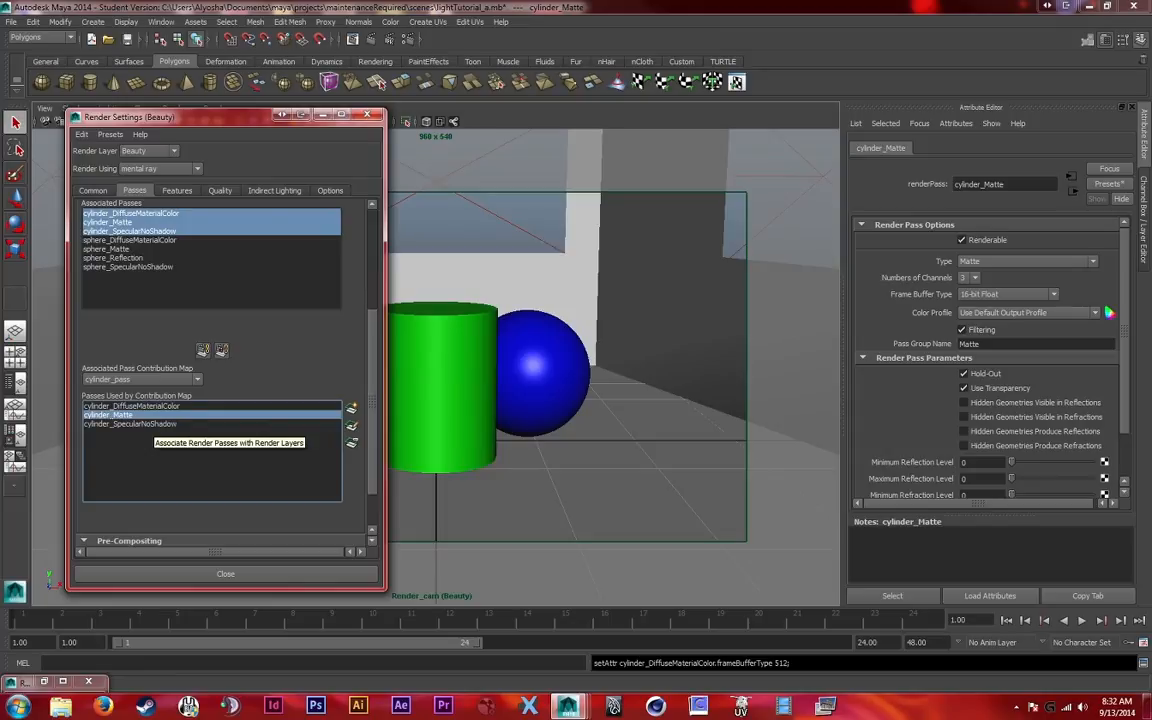
{"action": "left_click", "coordinate": [130, 424]}
{"action": "left_click", "coordinate": [969, 278]}
{"action": "left_click", "coordinate": [968, 299]}
{"action": "left_click", "coordinate": [1007, 294]}
{"action": "left_click", "coordinate": [995, 310]}
{"action": "left_click", "coordinate": [964, 373]}
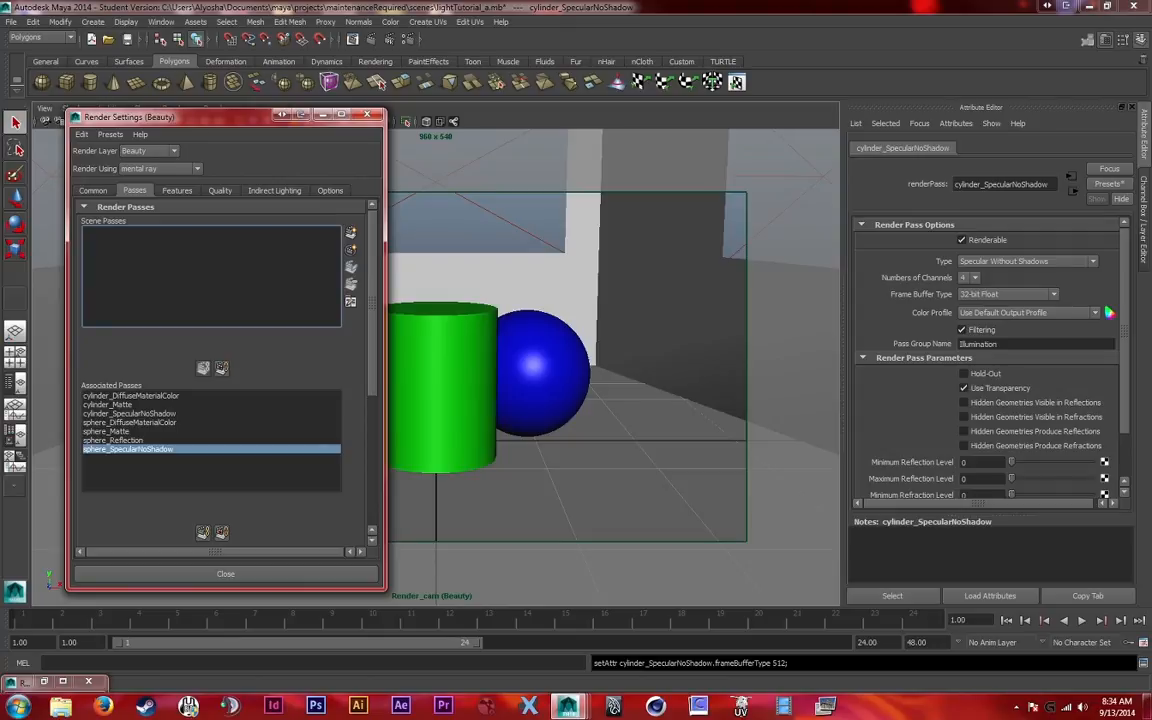
Review the sphere and cylinder passes associated with the Beauty layer and the contribution maps available for them
{"action": "scroll", "coordinate": [225, 370], "scroll_direction": "down", "scroll_amount": 3}
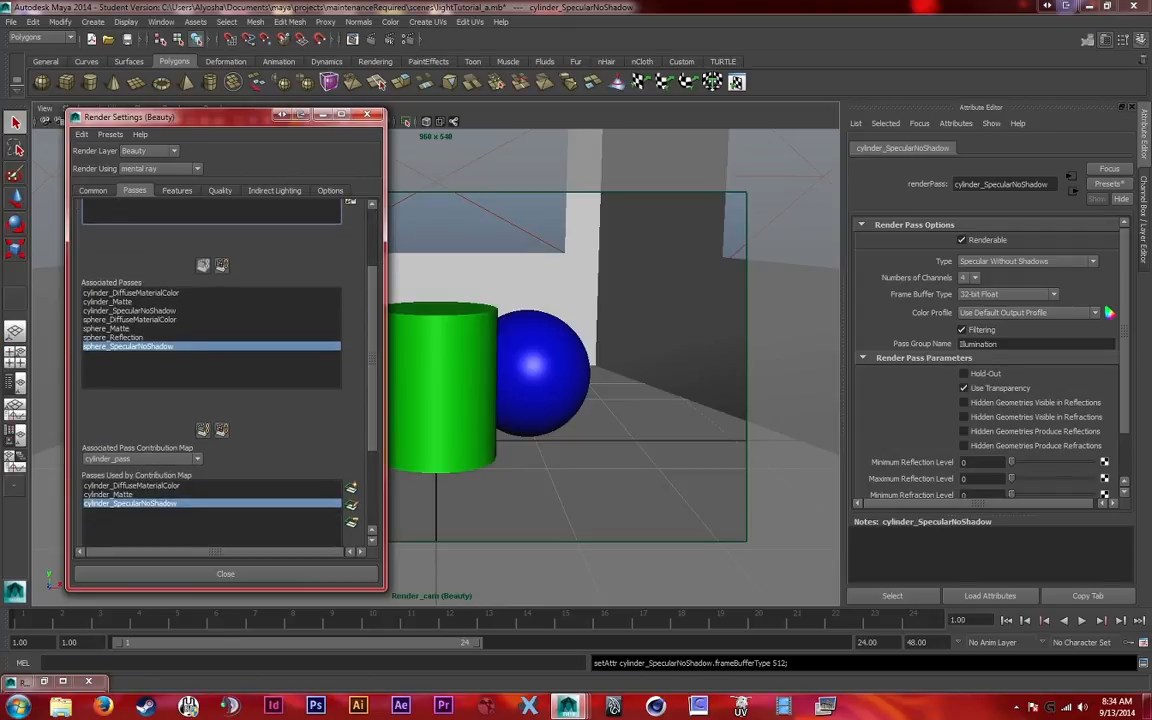
{"action": "left_click", "coordinate": [110, 302]}
{"action": "left_click", "coordinate": [115, 337]}
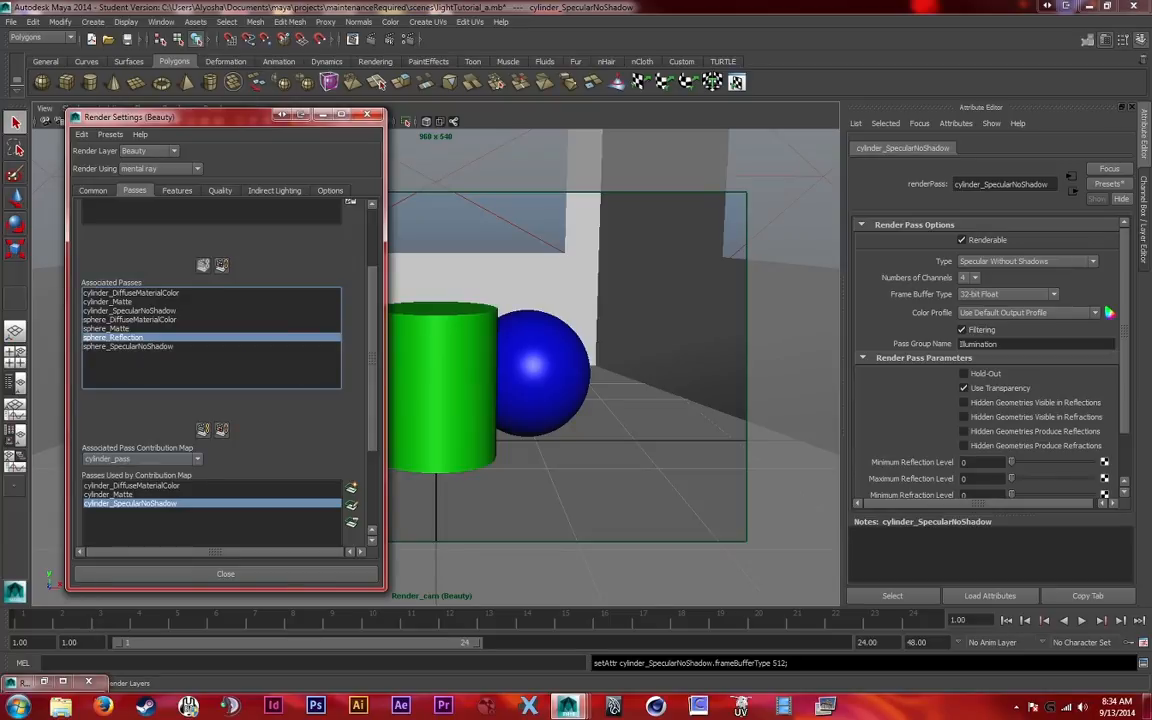
{"action": "left_click", "coordinate": [140, 458]}
{"action": "left_click", "coordinate": [105, 488]}
{"action": "left_click", "coordinate": [130, 320]}
{"action": "left_click", "coordinate": [128, 346], "text": "shift"}
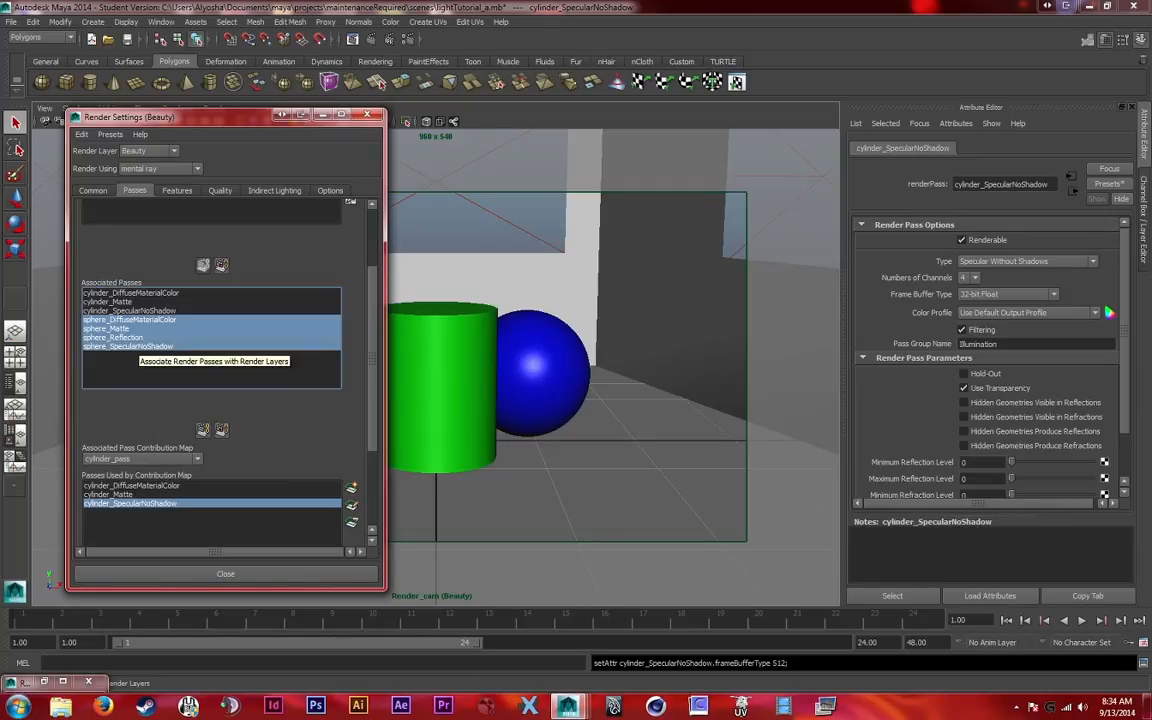
{"action": "left_click", "coordinate": [160, 459]}
{"action": "left_click", "coordinate": [106, 489]}
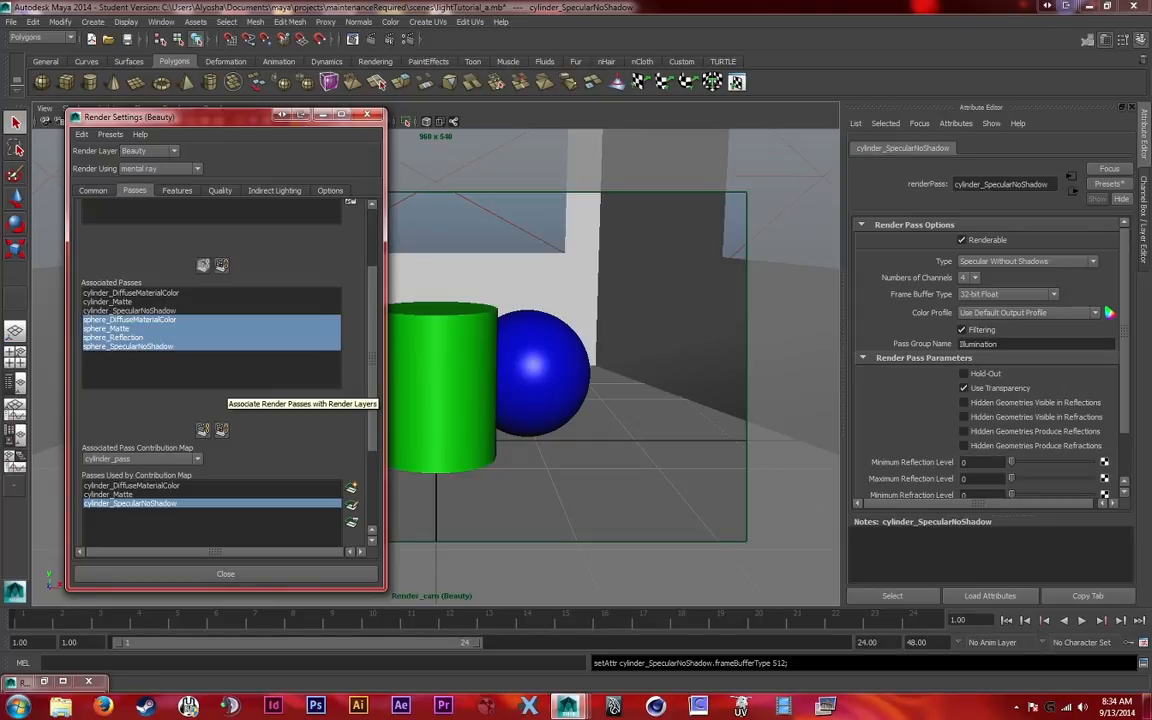
{"action": "left_click", "coordinate": [150, 320]}
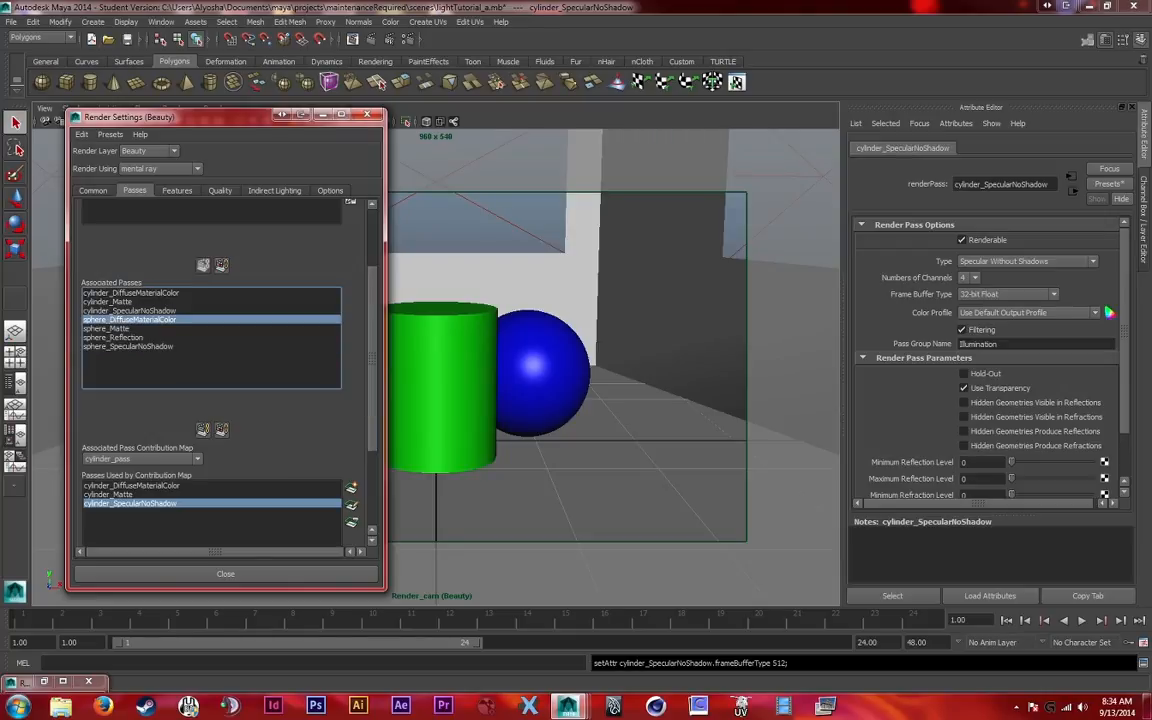
{"action": "left_click", "coordinate": [140, 346], "text": "shift"}
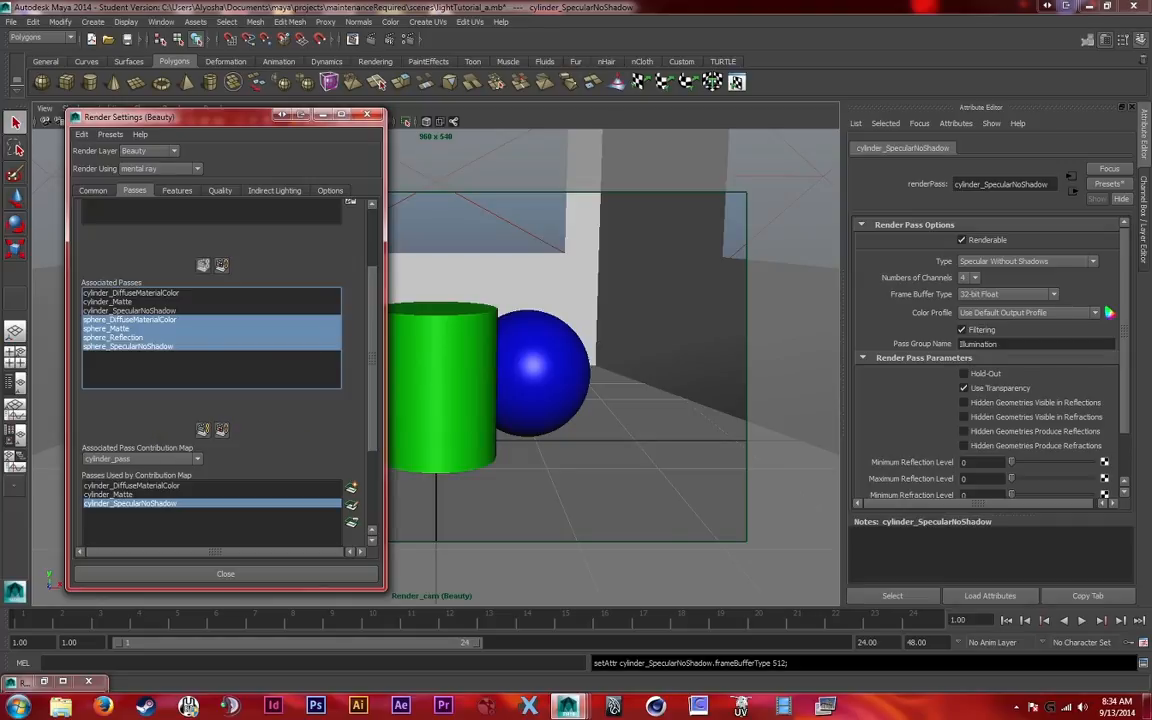
{"action": "left_click", "coordinate": [130, 320]}
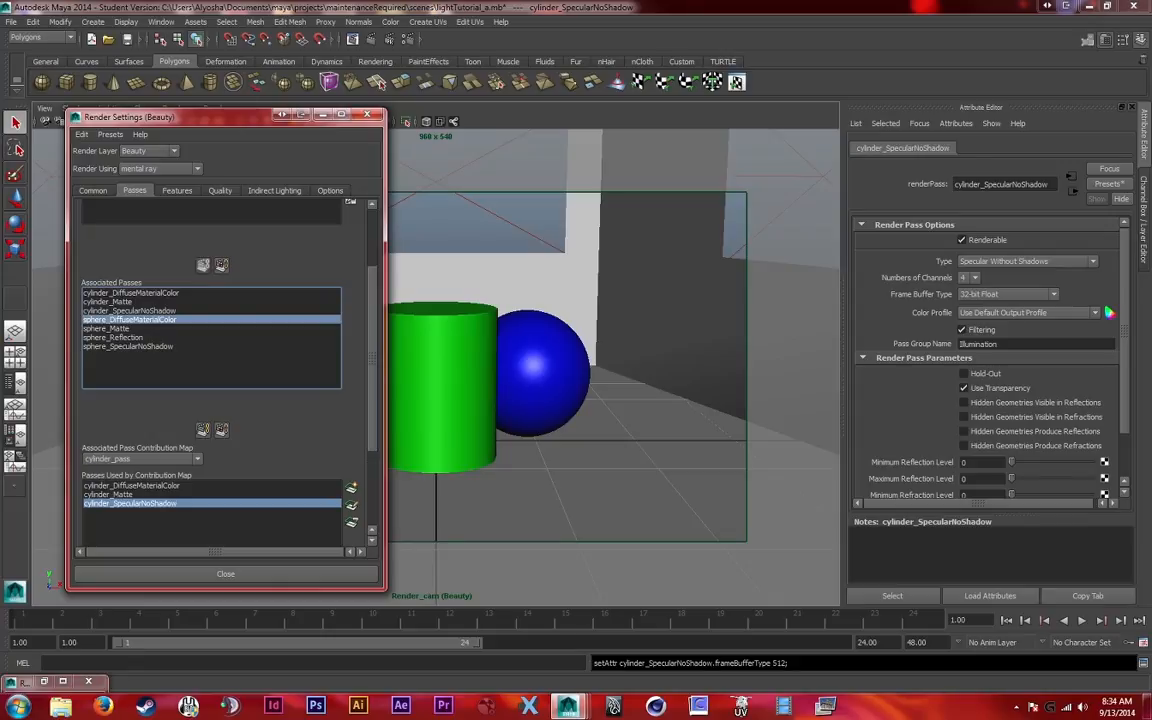
{"action": "left_click", "coordinate": [150, 459]}
{"action": "left_click", "coordinate": [130, 488]}
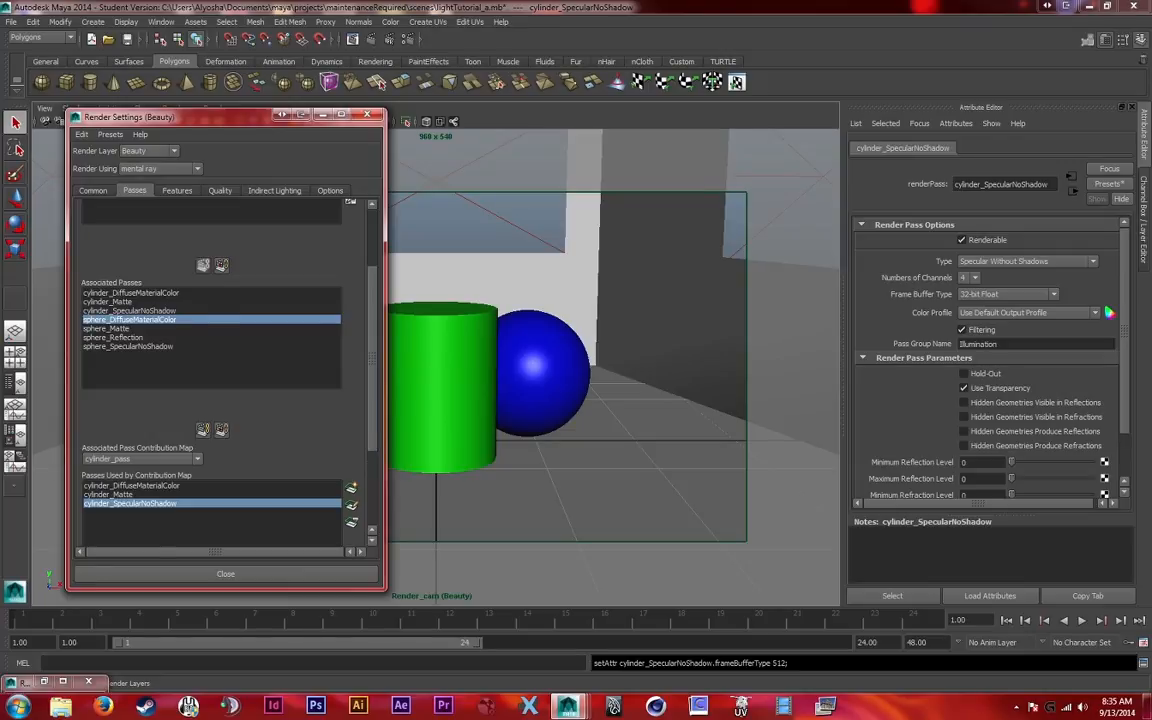
{"action": "scroll", "coordinate": [225, 370], "scroll_direction": "up", "scroll_amount": 1}
{"action": "left_click", "coordinate": [131, 334]}
{"action": "left_click", "coordinate": [130, 352]}
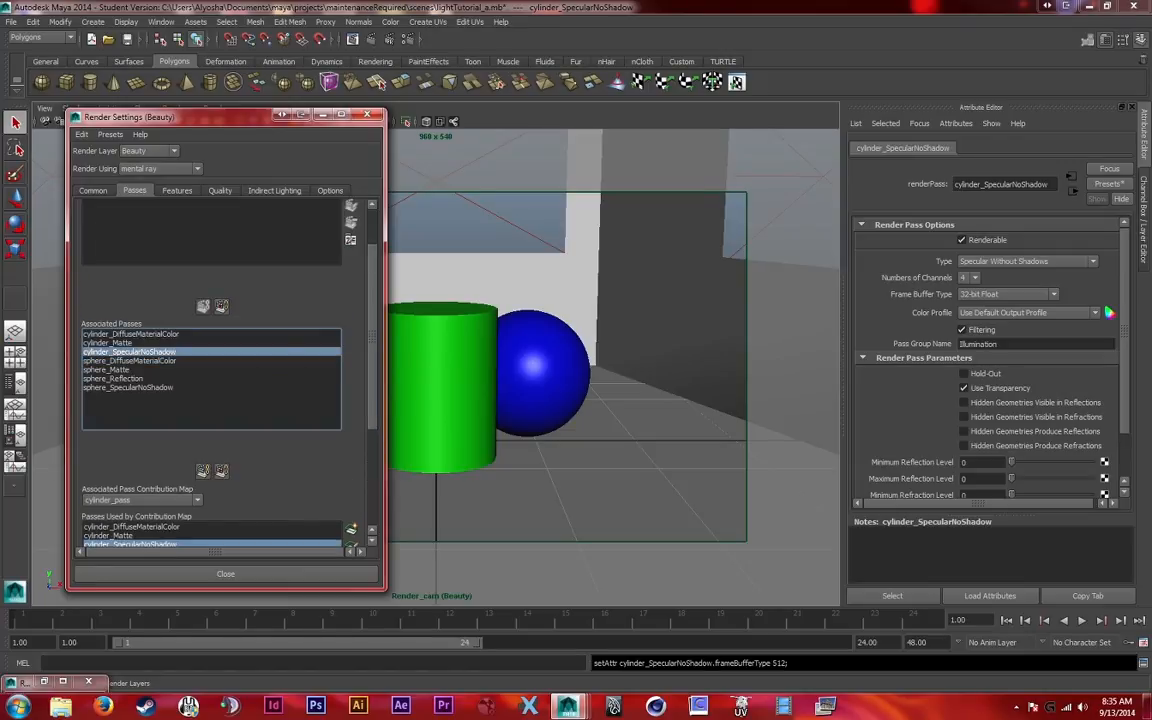
{"action": "scroll", "coordinate": [225, 370], "scroll_direction": "down", "scroll_amount": 1}
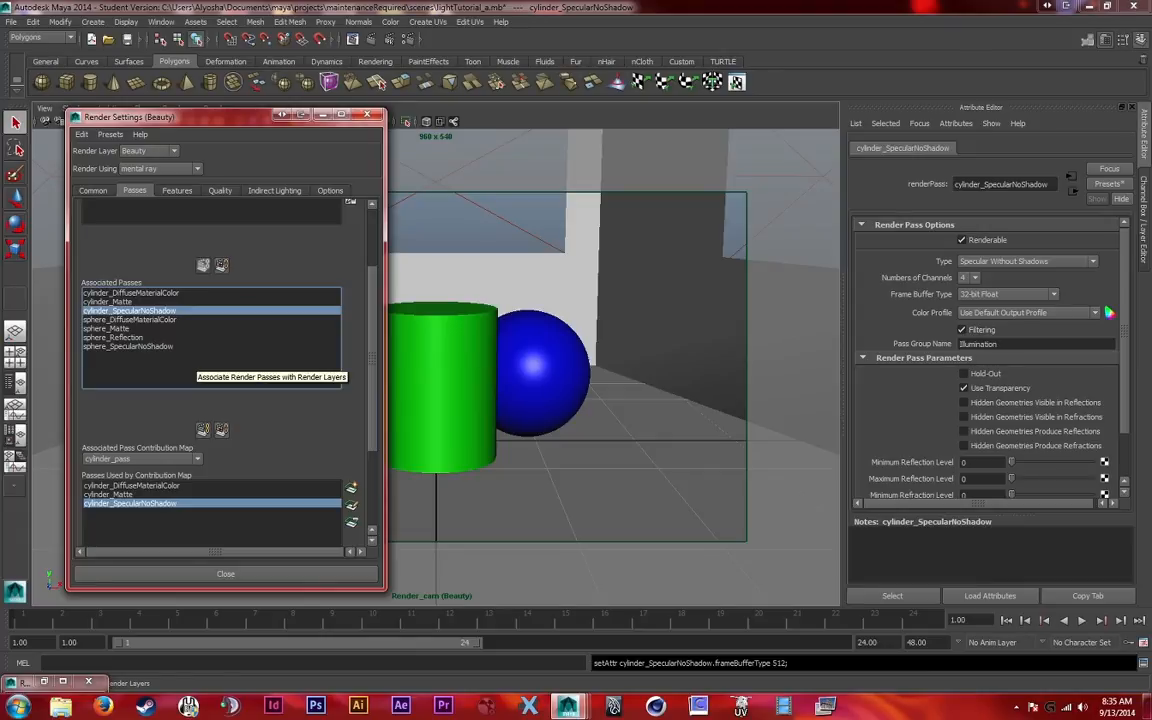
Start creating new render passes and choose the Ambient Occlusion, Camera Depth Remapped and Beauty pass types
{"action": "scroll", "coordinate": [210, 370], "scroll_direction": "up", "scroll_amount": 3}
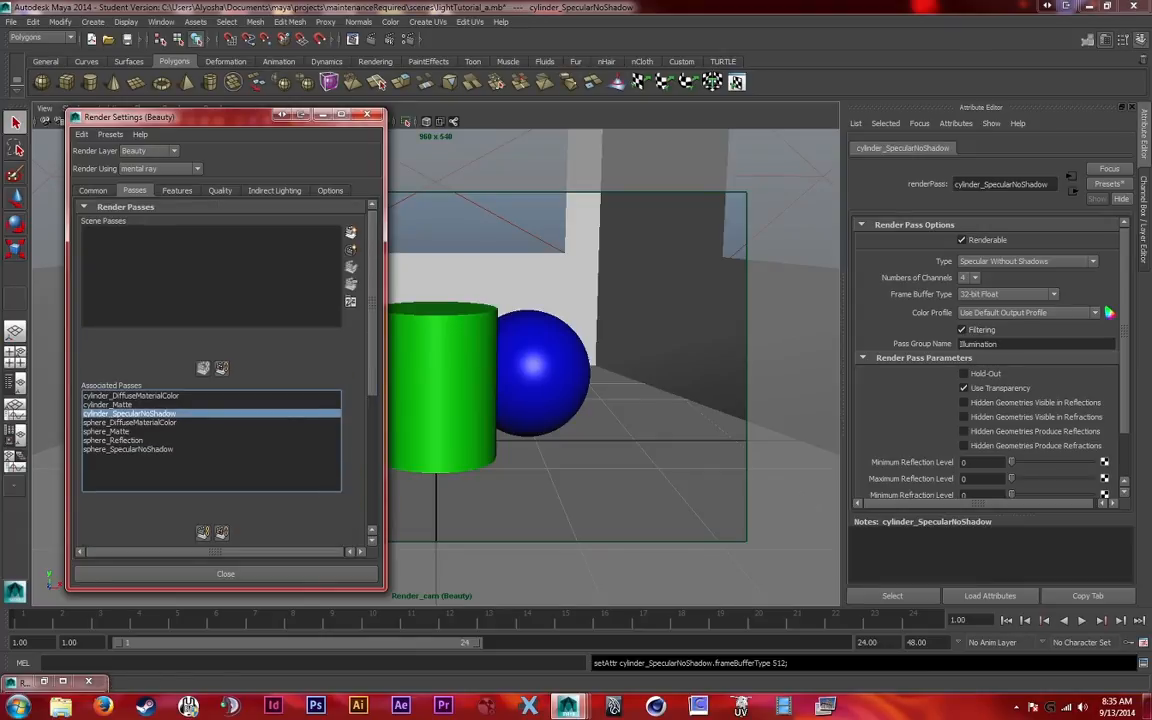
{"action": "left_click", "coordinate": [350, 232]}
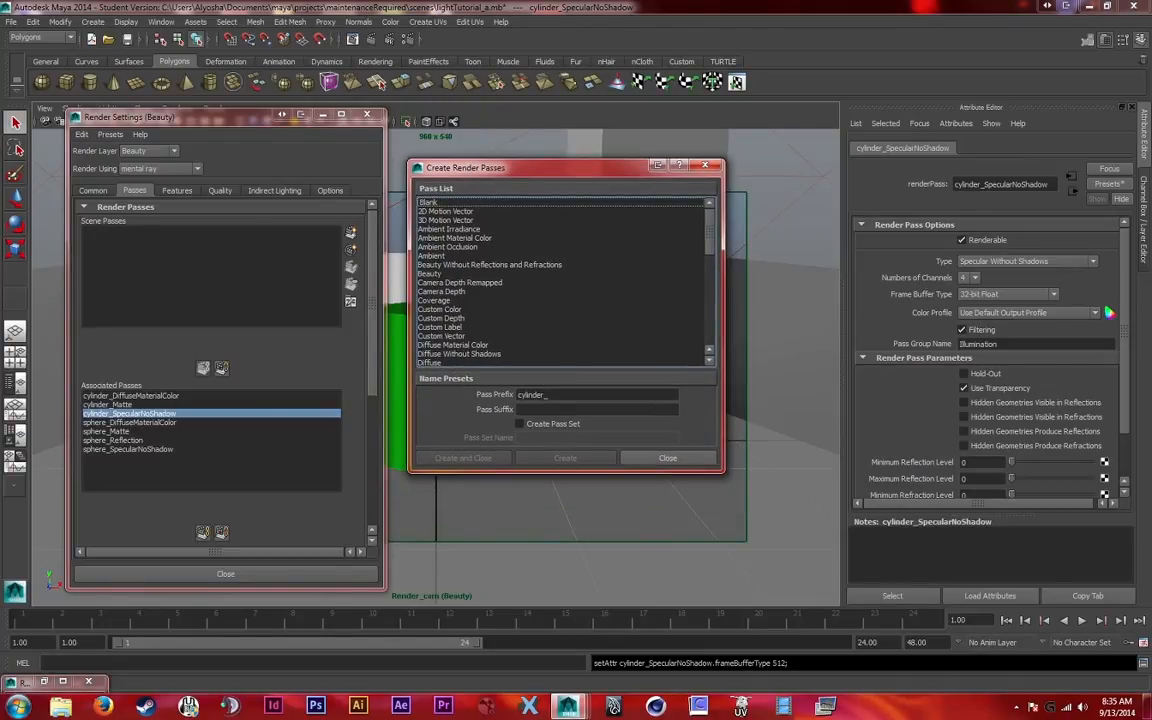
{"action": "left_click", "coordinate": [448, 247]}
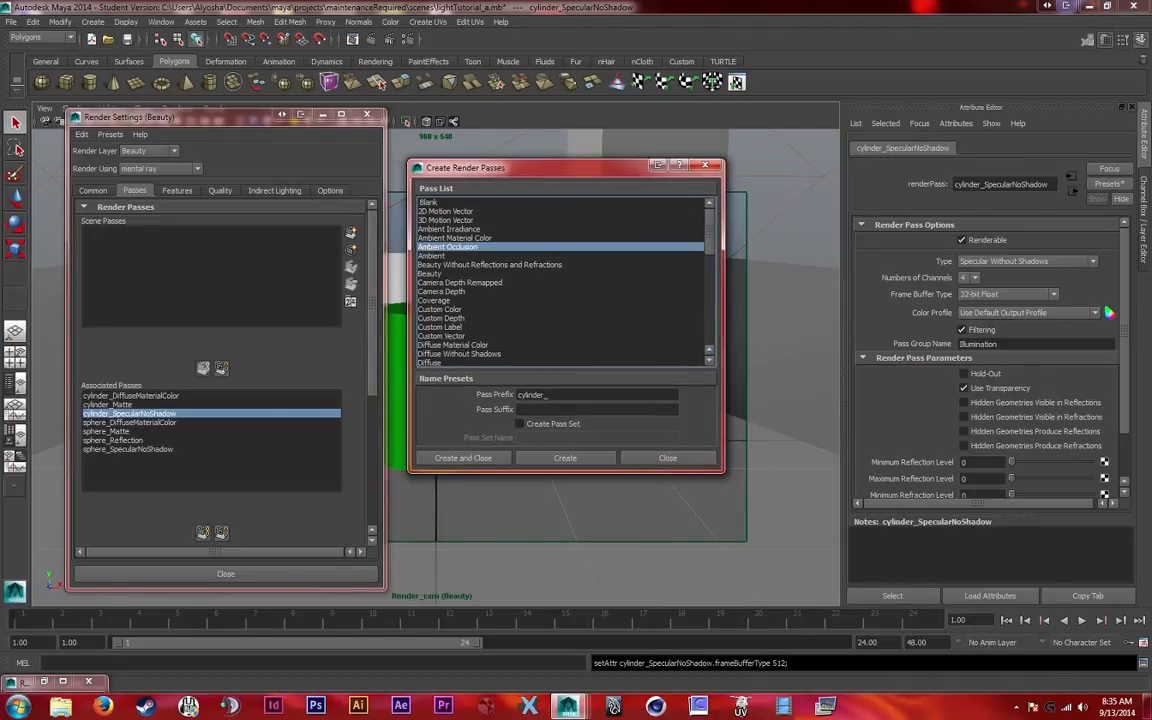
{"action": "scroll", "coordinate": [560, 282], "scroll_direction": "down", "scroll_amount": 1}
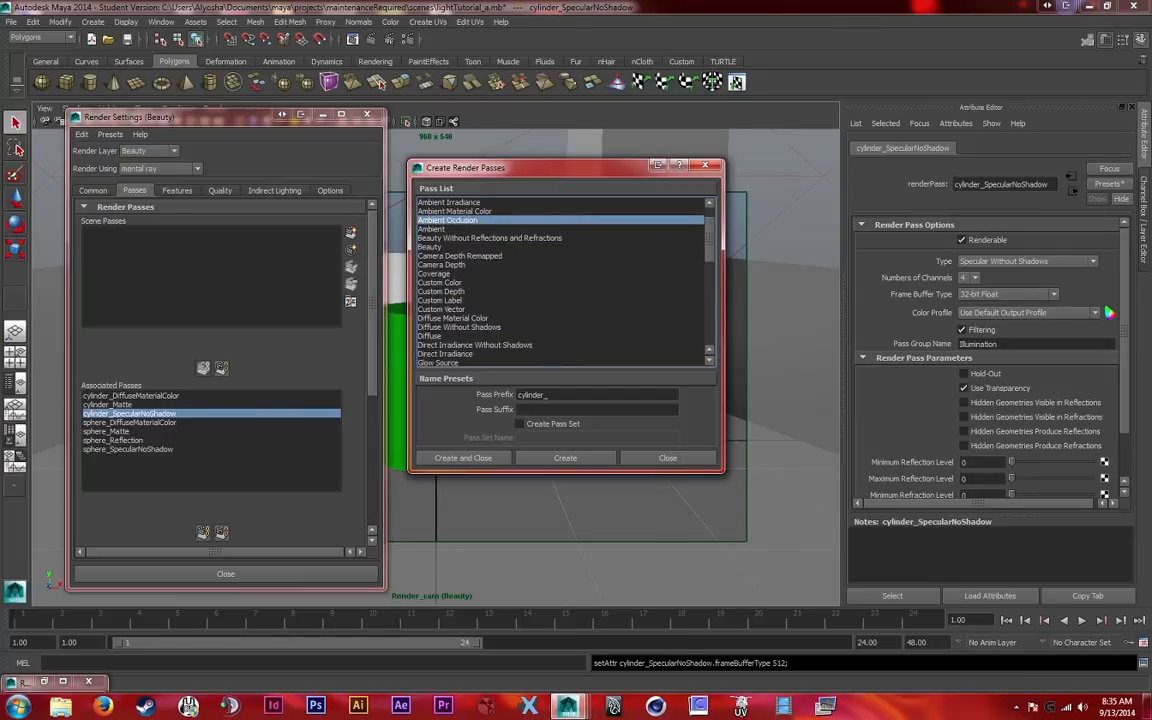
{"action": "left_click", "coordinate": [460, 256], "text": "ctrl"}
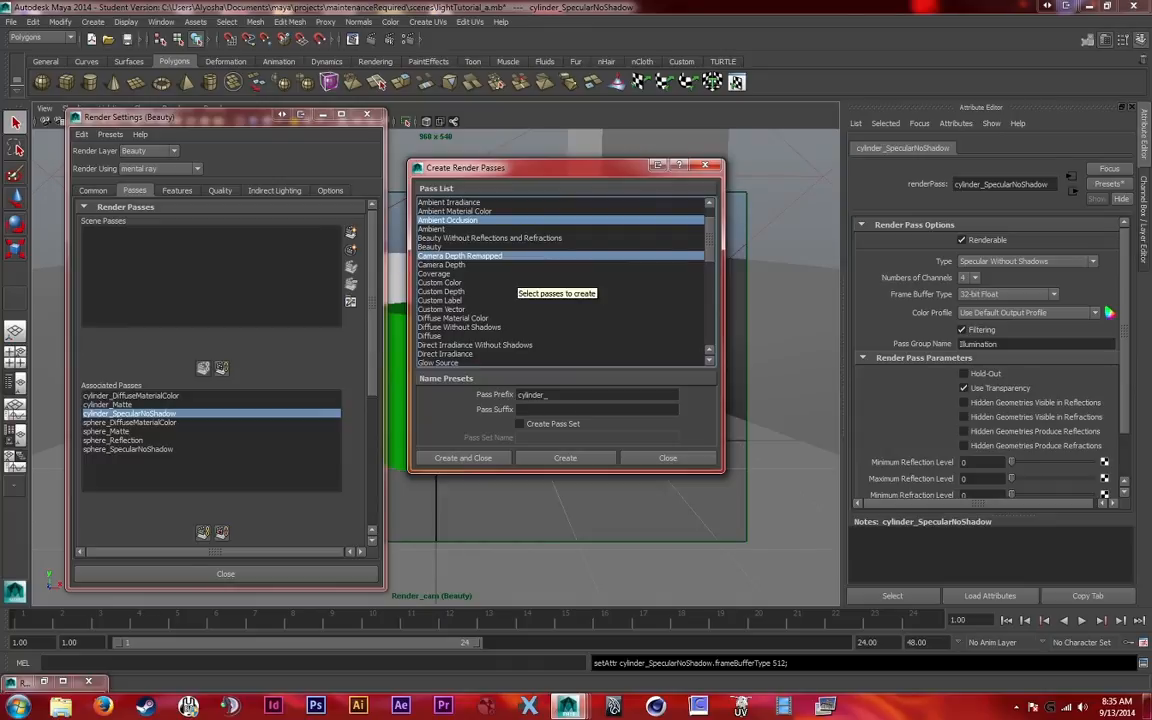
{"action": "scroll", "coordinate": [560, 282], "scroll_direction": "down", "scroll_amount": 4}
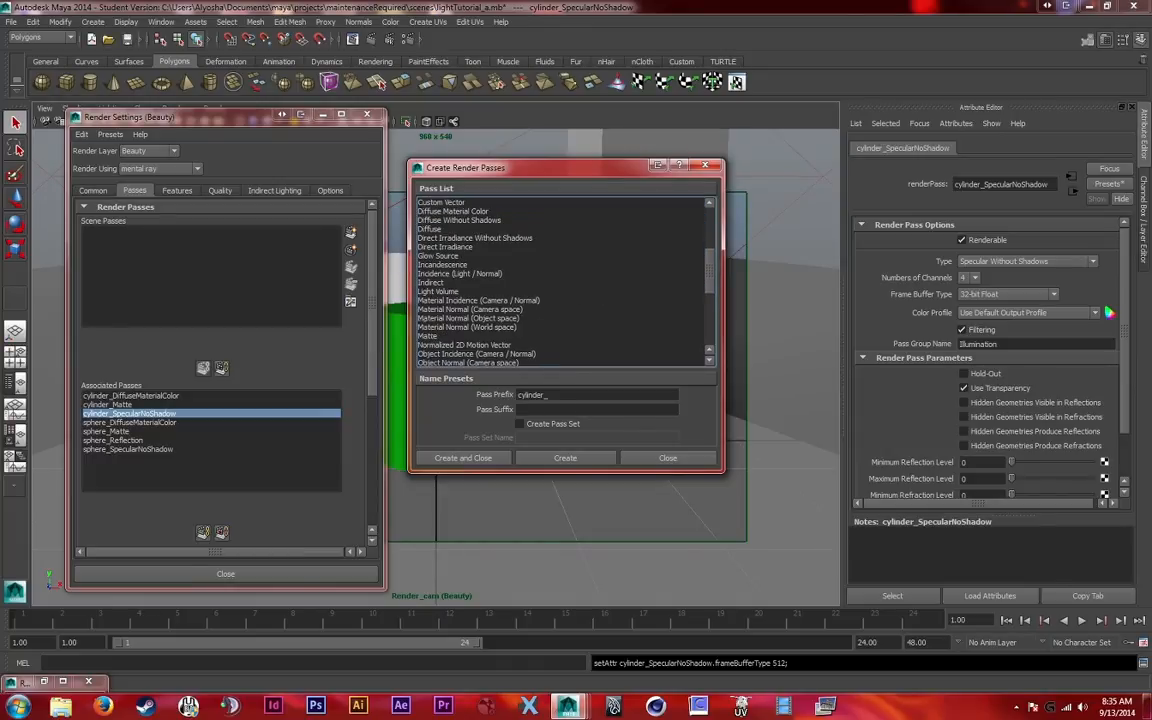
{"action": "scroll", "coordinate": [560, 282], "scroll_direction": "up", "scroll_amount": 5}
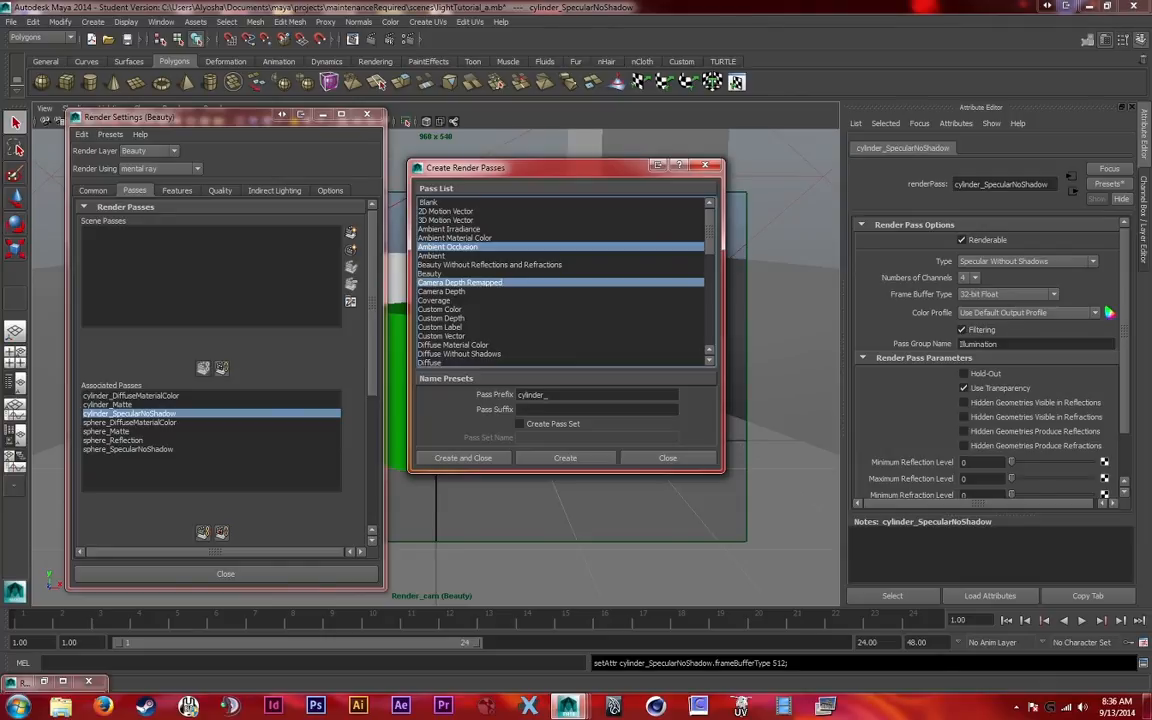
{"action": "left_click", "coordinate": [430, 274], "text": "ctrl"}
Set the pass prefix to all_ and create the three chosen passes
{"action": "left_click_drag", "start_coordinate": [544, 395], "coordinate": [517, 395]}
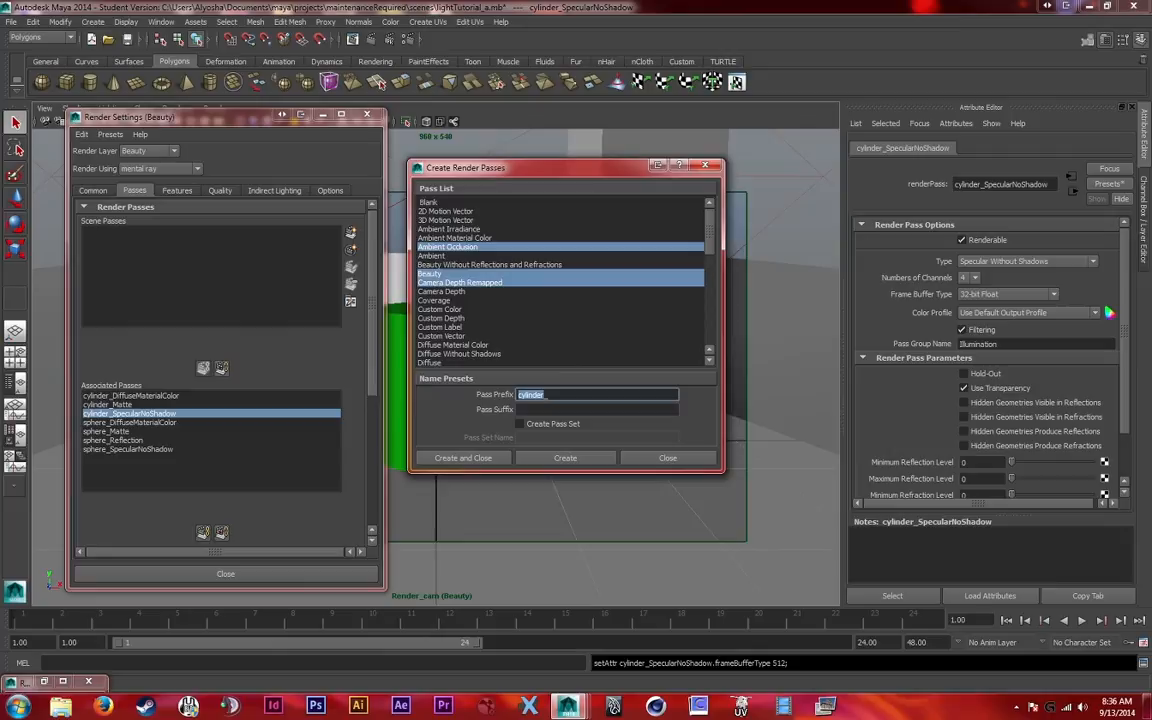
{"action": "type", "text": "all_"}
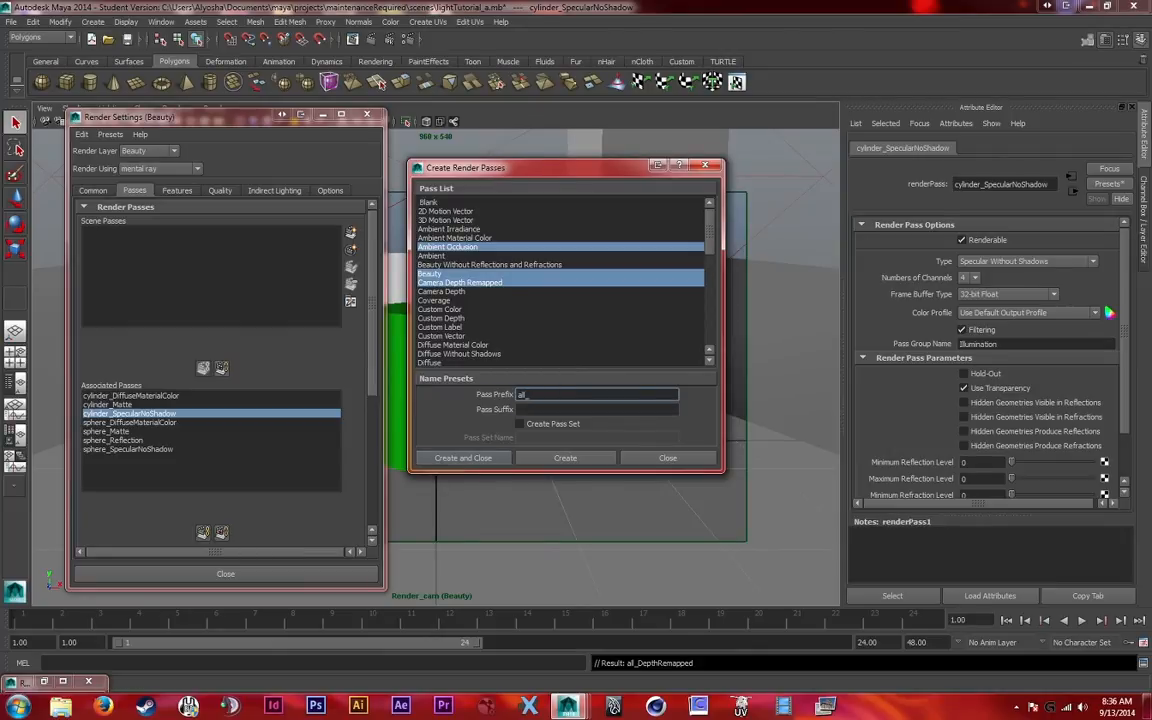
{"action": "left_click", "coordinate": [462, 457]}
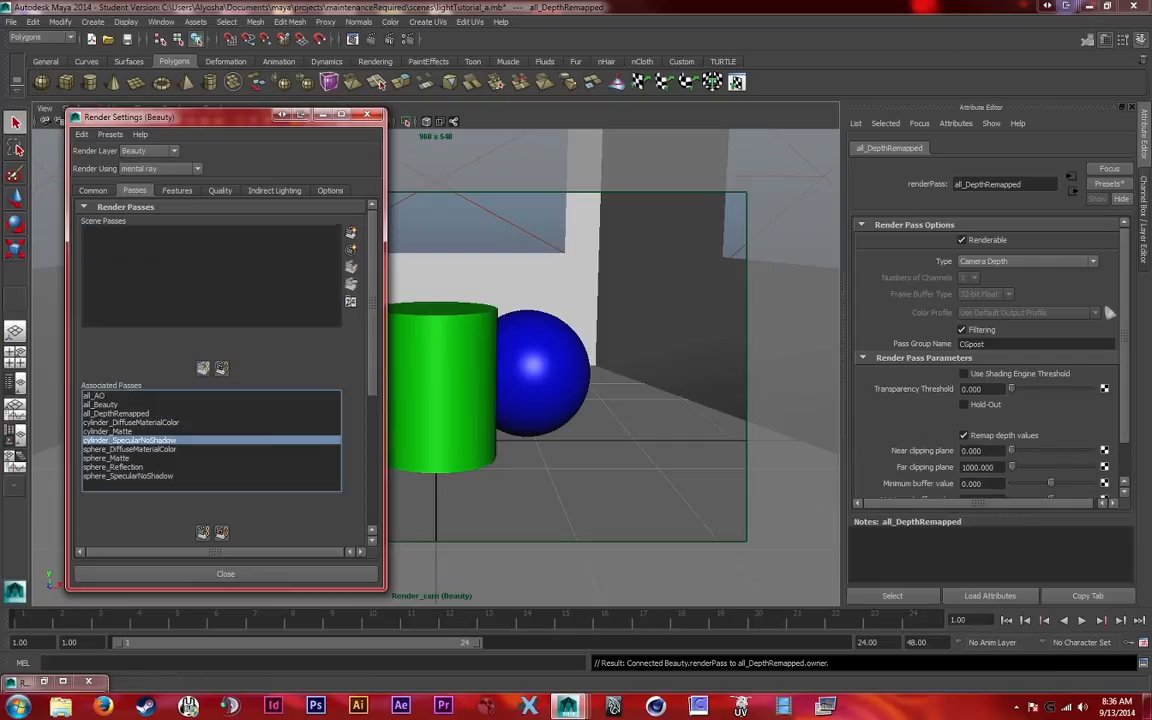
Review the three all_ passes among the Beauty layer's associated passes
{"action": "left_click", "coordinate": [126, 405]}
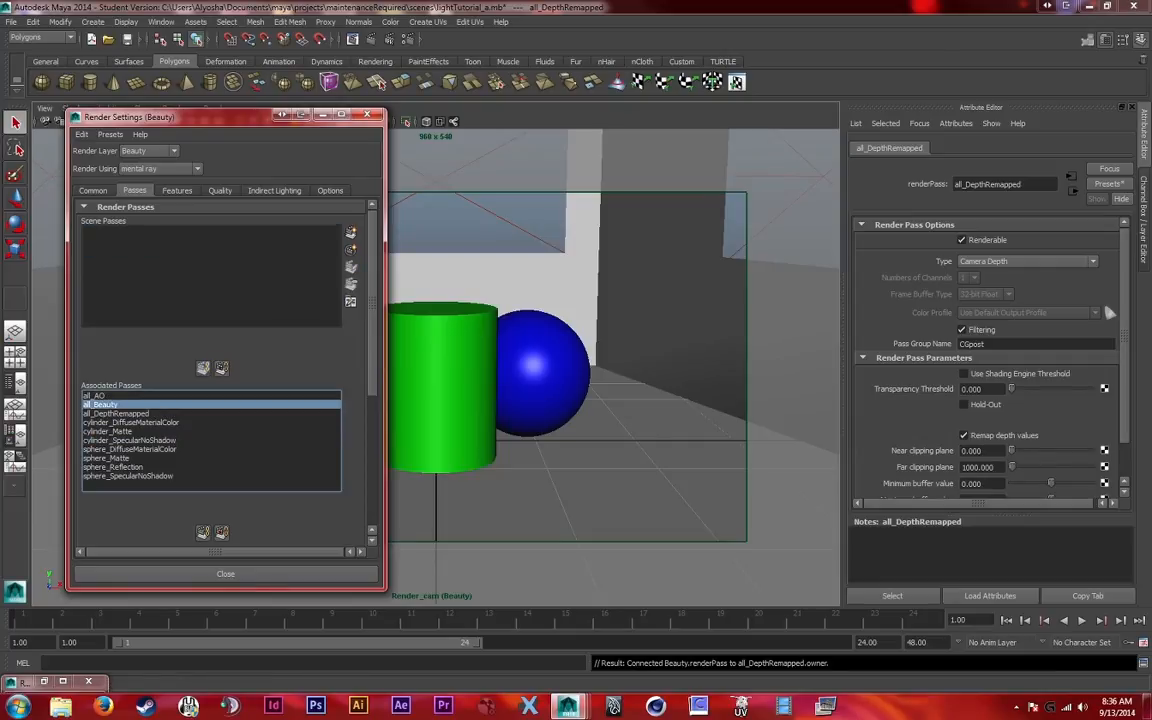
{"action": "key", "text": "Up"}
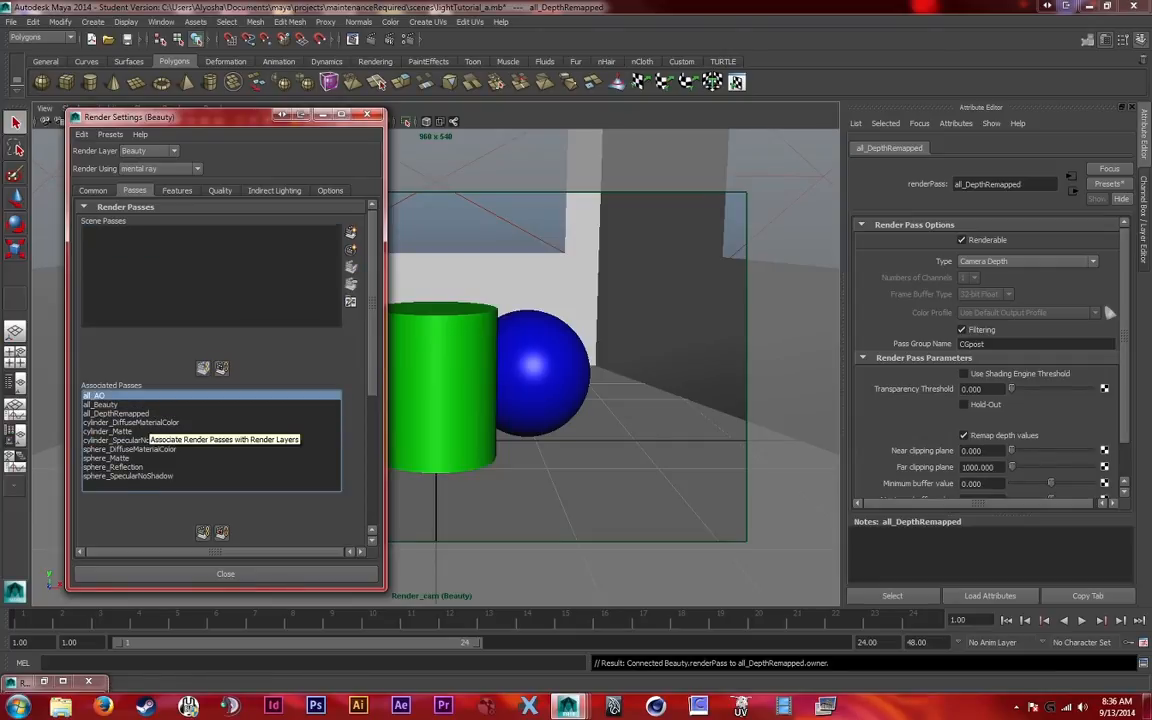
{"action": "scroll", "coordinate": [148, 418], "scroll_direction": "down", "scroll_amount": 1}
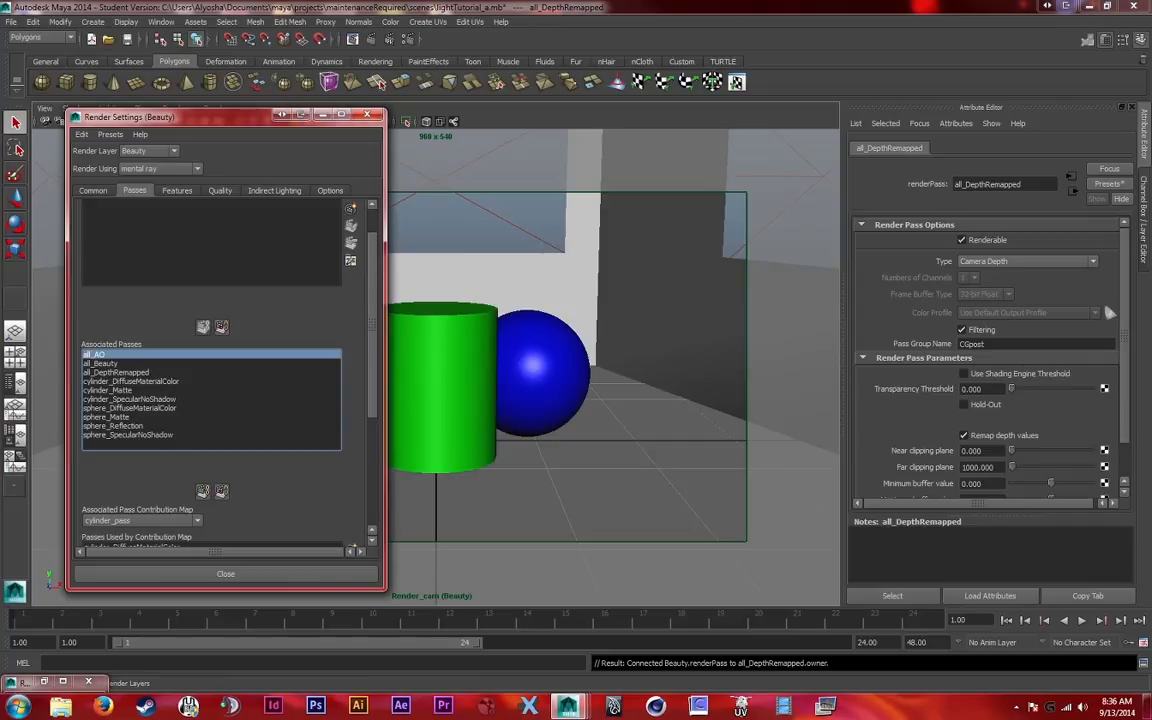
{"action": "left_click", "coordinate": [116, 372], "text": "shift"}
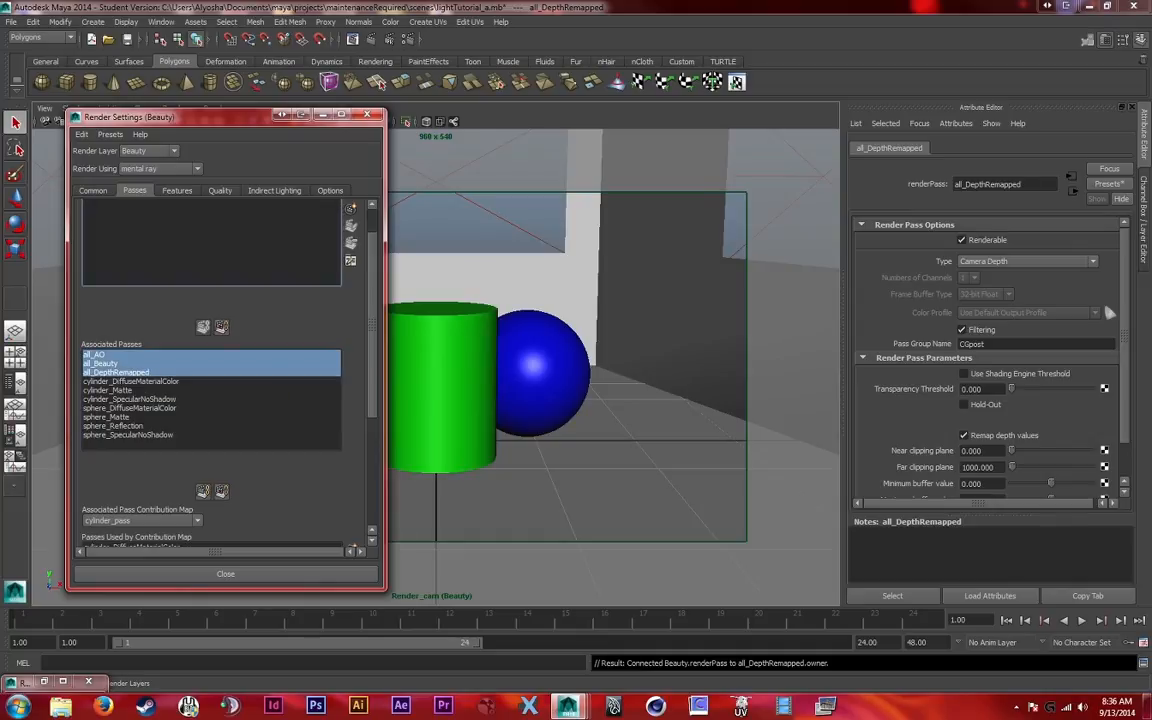
{"action": "left_click", "coordinate": [130, 408]}
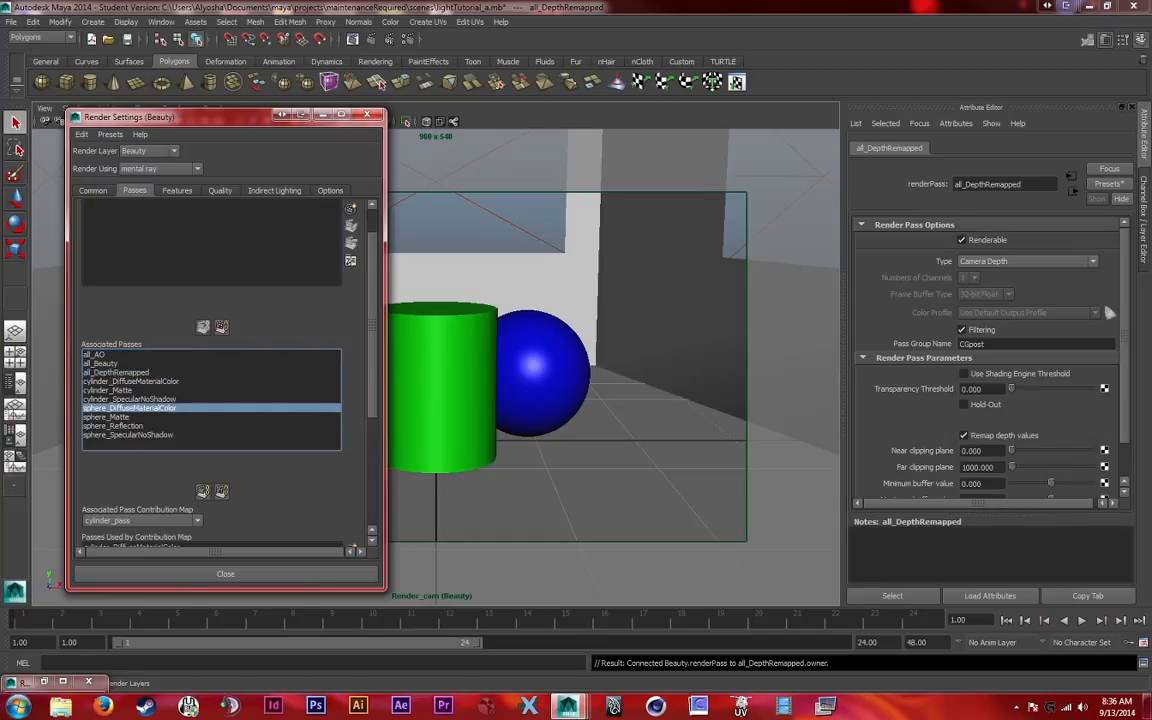
Set the all_AO pass to 4 channels with a 32-bit Float frame buffer
{"action": "left_click", "coordinate": [94, 355]}
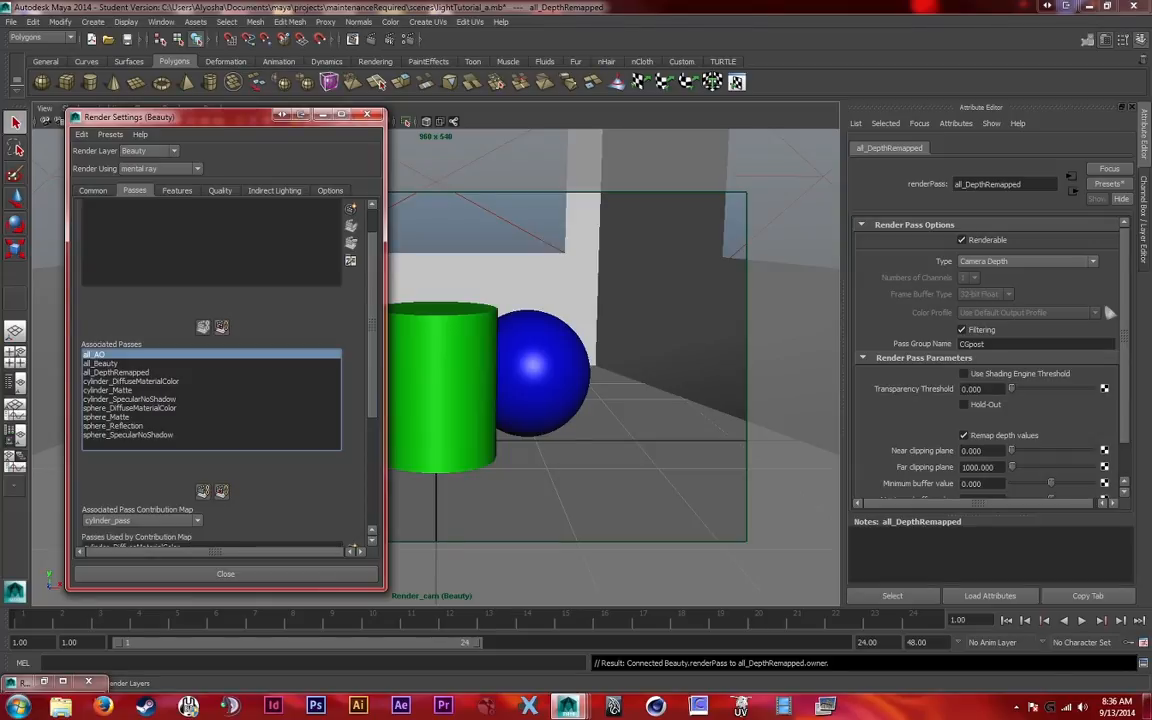
{"action": "double_click", "coordinate": [94, 355]}
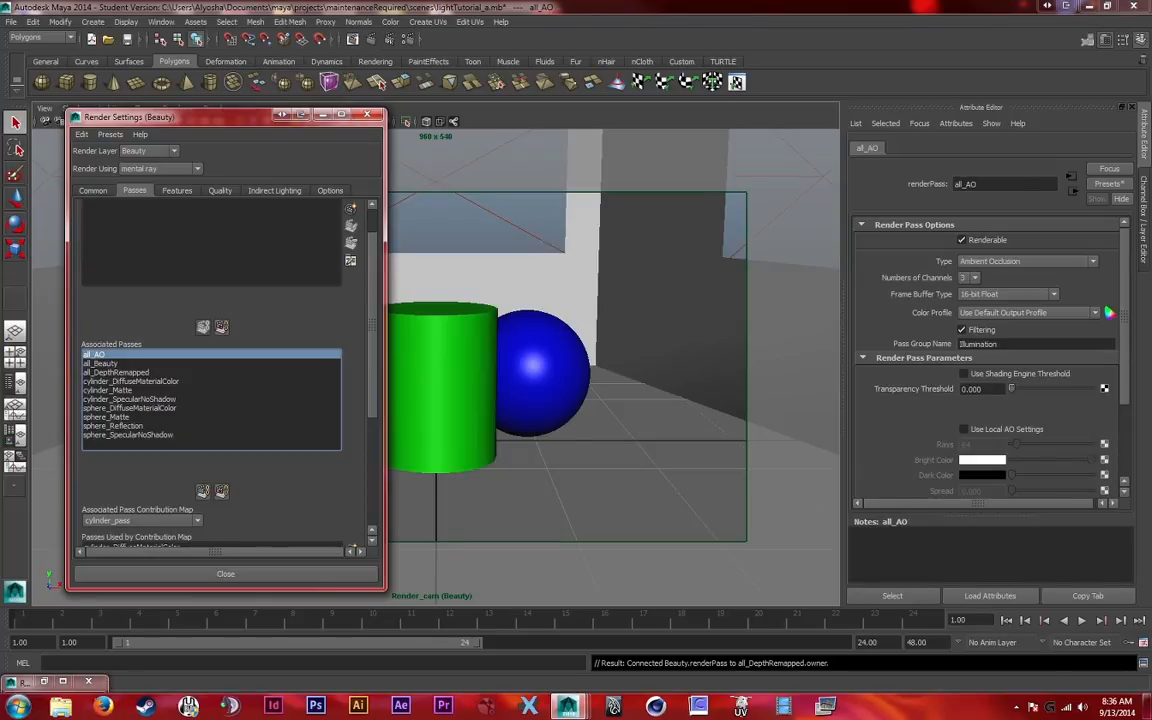
{"action": "left_click", "coordinate": [975, 278]}
{"action": "left_click", "coordinate": [965, 298]}
{"action": "left_click", "coordinate": [1005, 294]}
{"action": "left_click", "coordinate": [995, 333]}
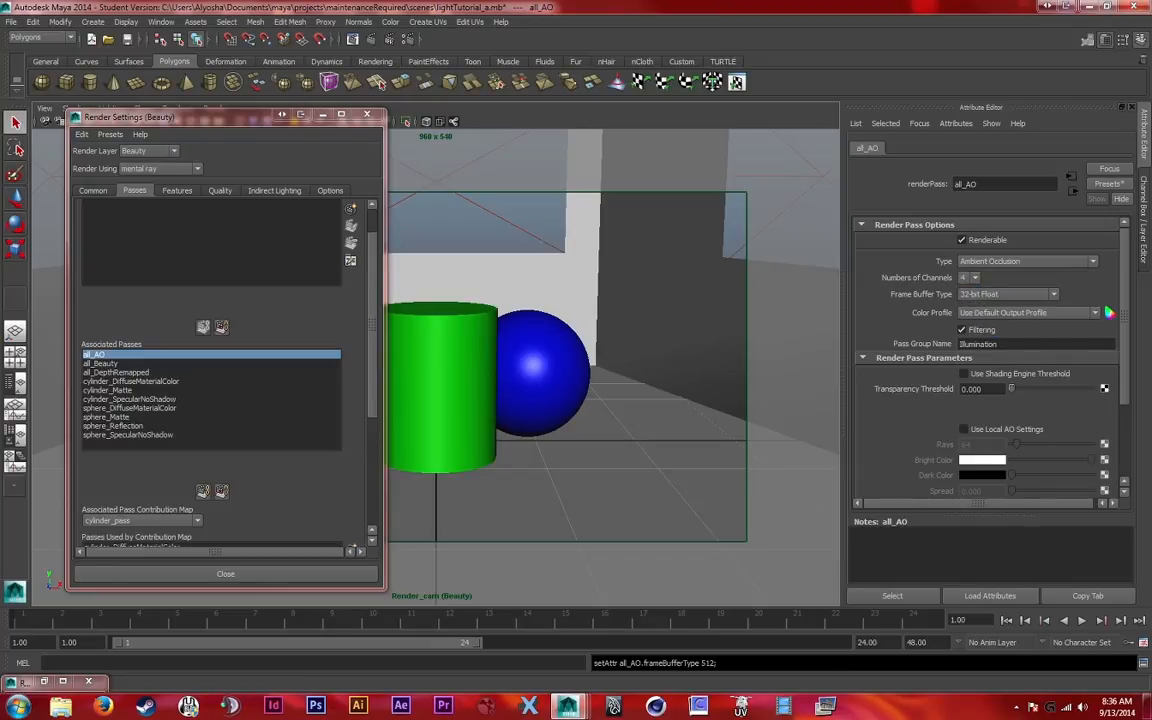
Enable local AO settings on the all_AO pass with 32 rays, a spread of 0.8 and a maximum distance of 5
{"action": "scroll", "coordinate": [990, 350], "scroll_direction": "down", "scroll_amount": 1}
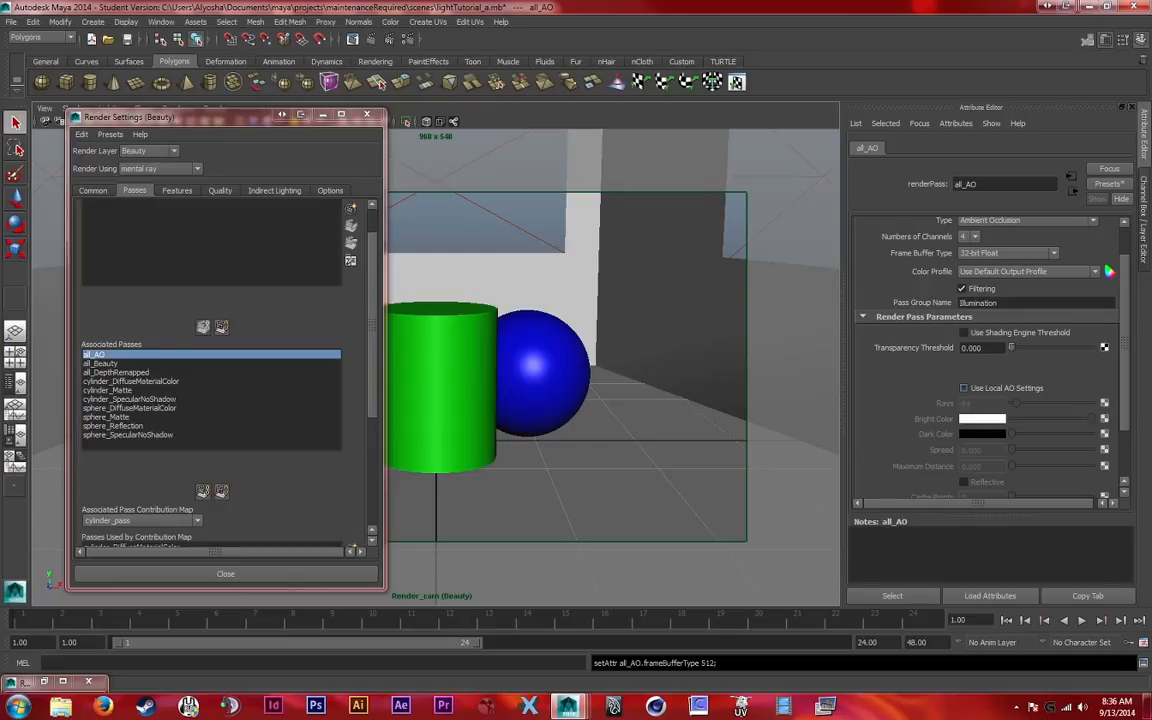
{"action": "left_click", "coordinate": [964, 388]}
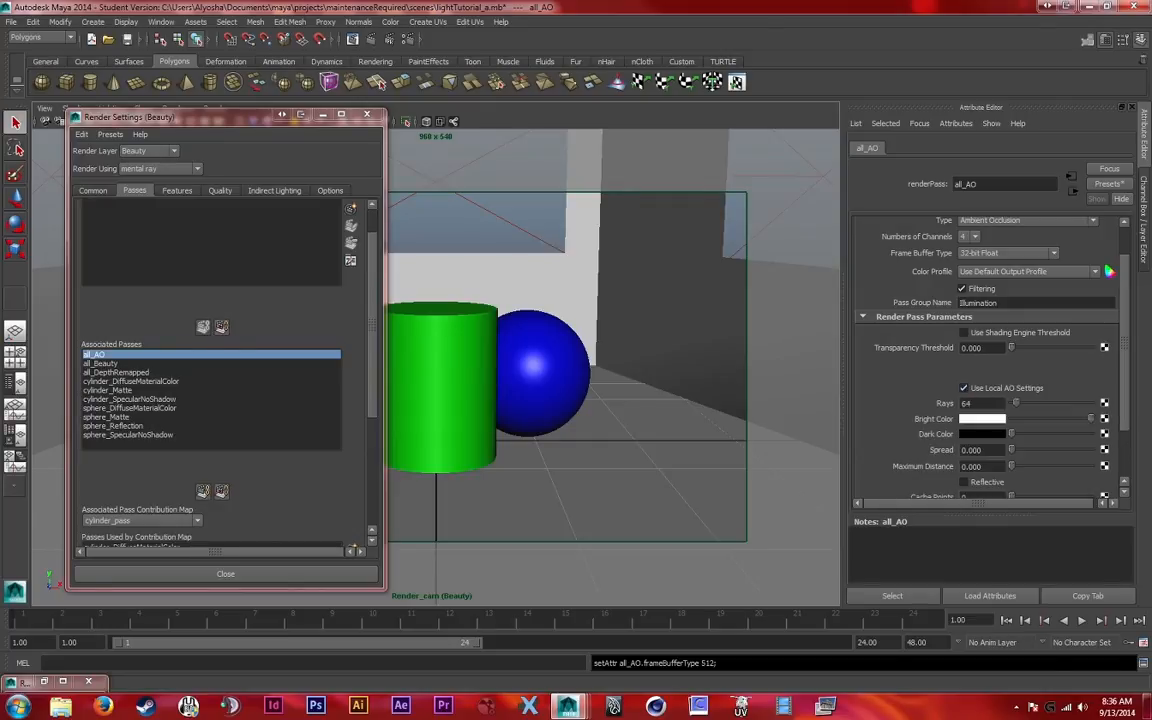
{"action": "scroll", "coordinate": [990, 360], "scroll_direction": "down", "scroll_amount": 1}
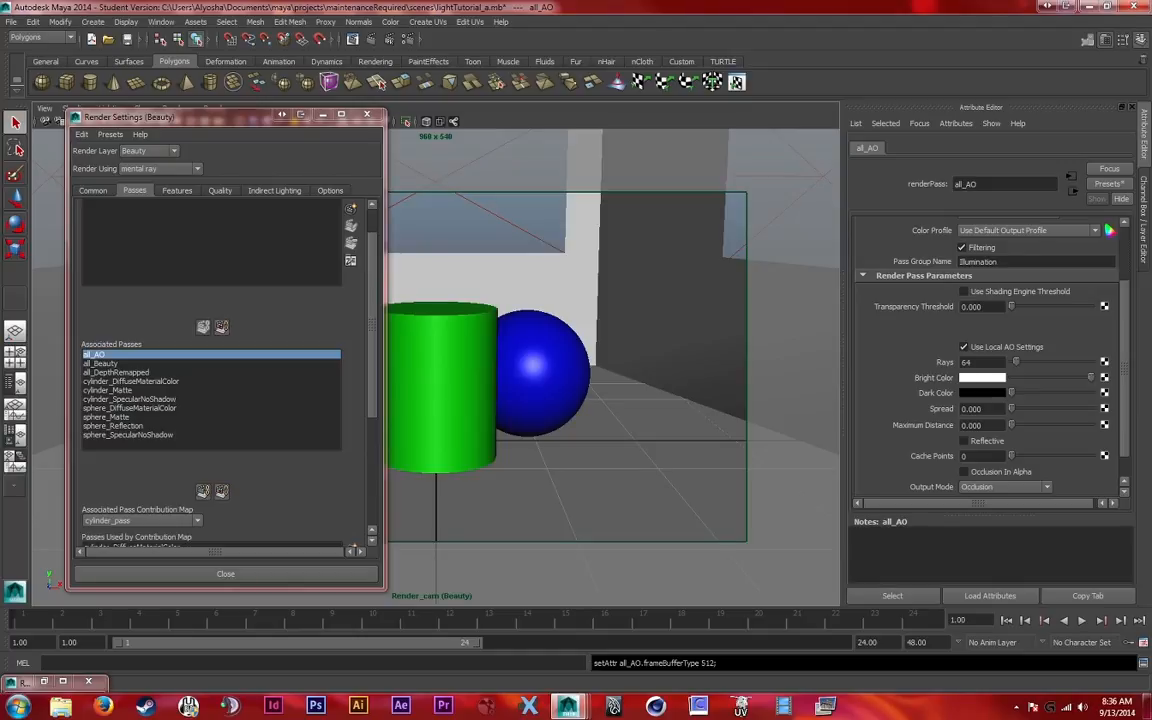
{"action": "double_click", "coordinate": [967, 362]}
{"action": "type", "text": "32"}
{"action": "key", "text": "Tab"}
{"action": "type", "text": "0.8"}
{"action": "key", "text": "Tab"}
{"action": "type", "text": "5"}
Review the all_AO parameters and check the render layer's quality settings and rendering features, including Ambient Occlusion
{"action": "left_click", "coordinate": [985, 409]}
{"action": "left_click", "coordinate": [984, 362]}
{"action": "left_click", "coordinate": [984, 307]}
{"action": "left_click", "coordinate": [984, 362]}
{"action": "double_click", "coordinate": [970, 362]}
{"action": "left_click", "coordinate": [988, 426]}
{"action": "scroll", "coordinate": [988, 360], "scroll_direction": "down", "scroll_amount": 1}
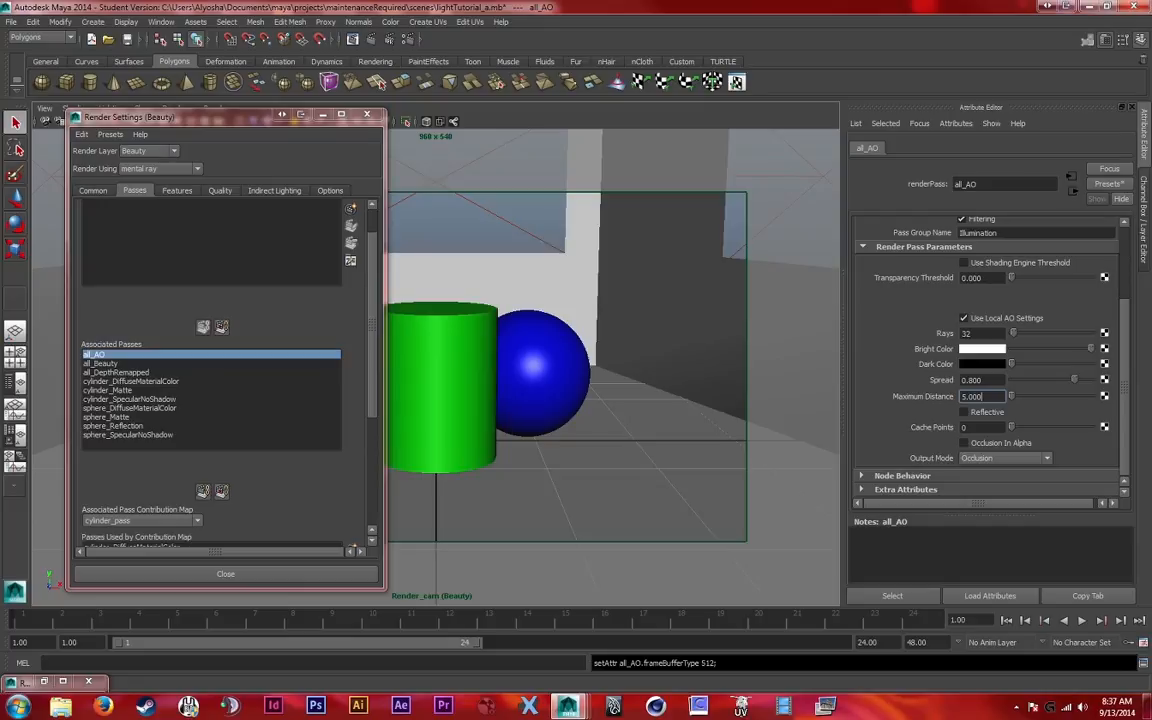
{"action": "scroll", "coordinate": [988, 360], "scroll_direction": "up", "scroll_amount": 4}
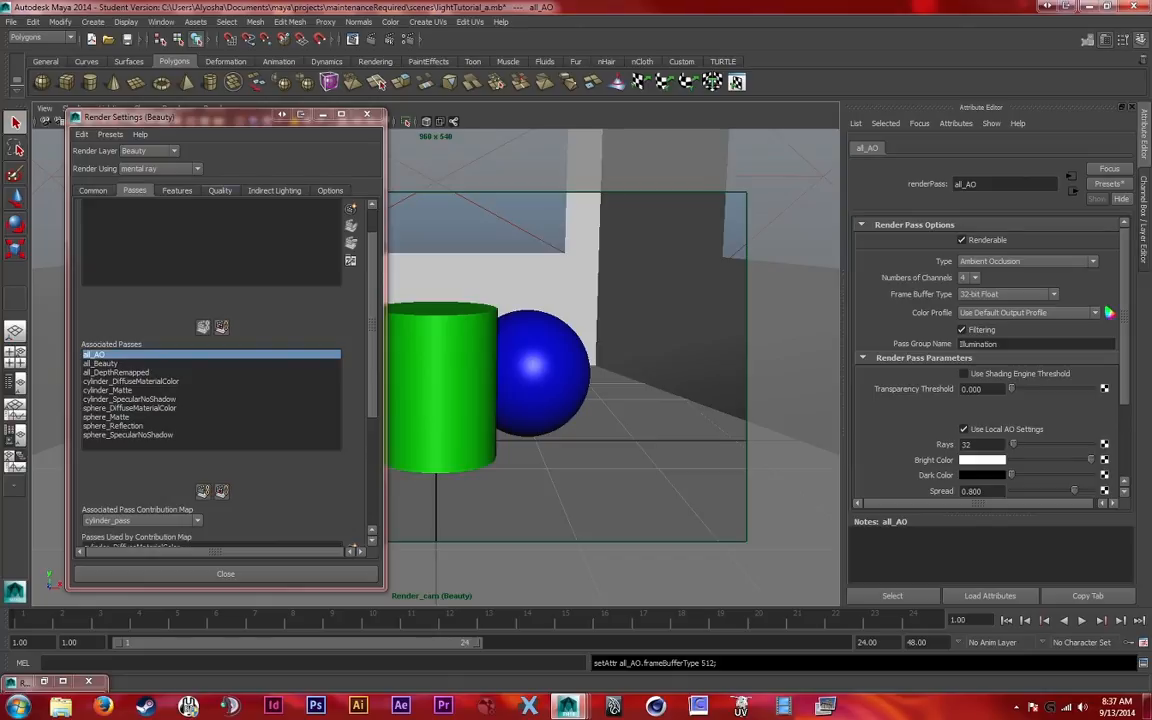
{"action": "left_click", "coordinate": [220, 190]}
{"action": "left_click", "coordinate": [177, 190]}
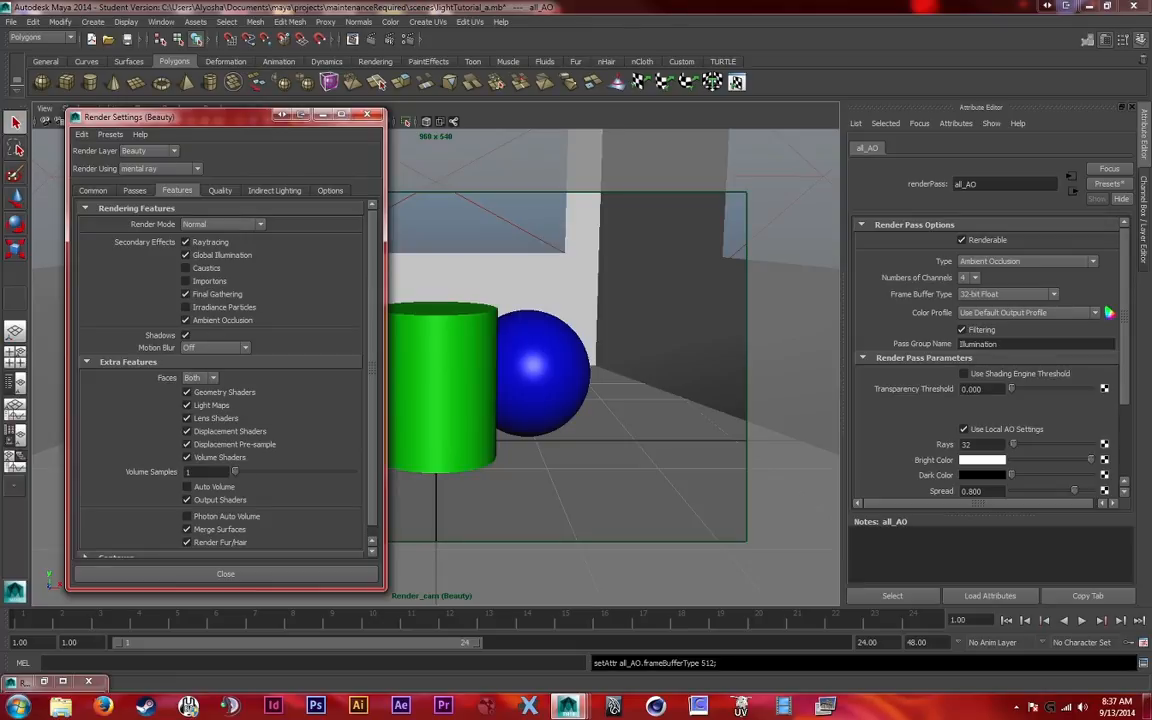
{"action": "left_click", "coordinate": [134, 190]}
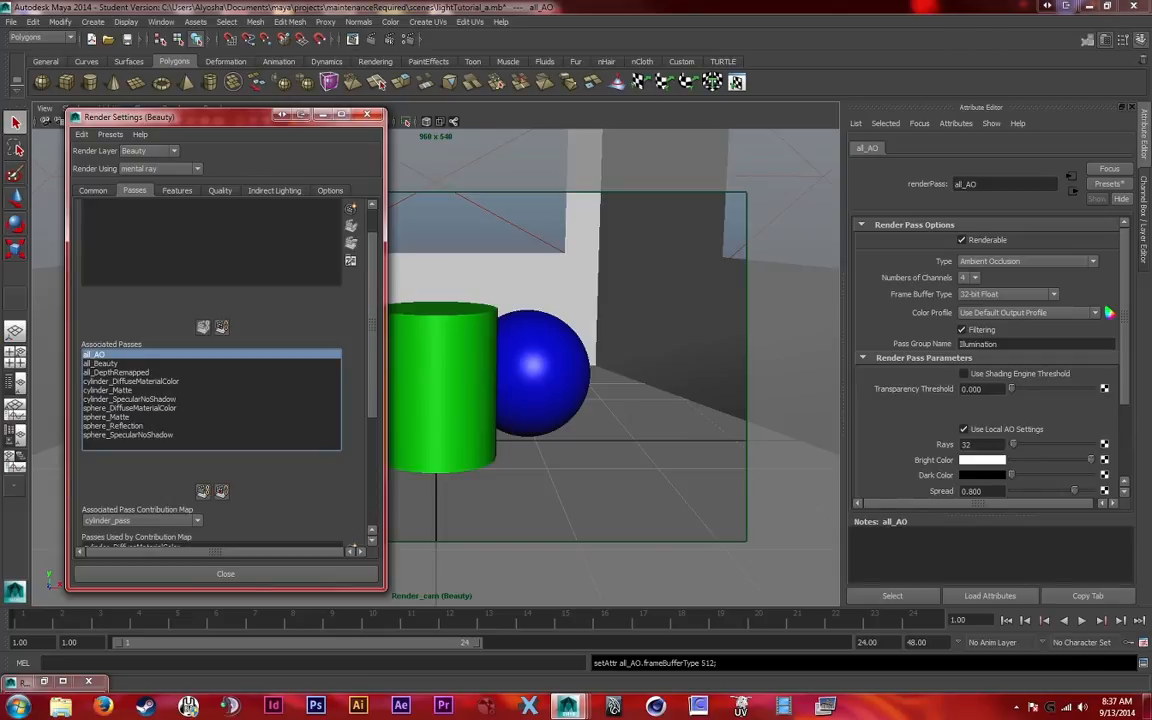
Set the all_Beauty pass to 4 channels with a 32-bit Float frame buffer and review its pass parameters
{"action": "left_click", "coordinate": [104, 363]}
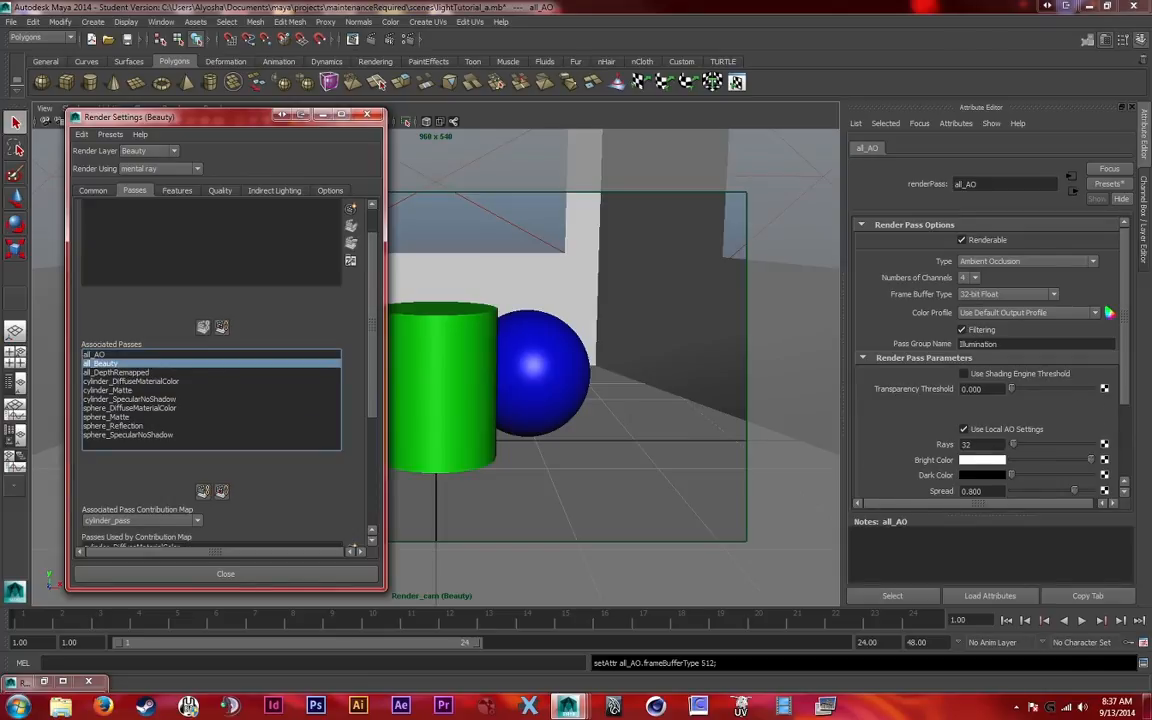
{"action": "left_click", "coordinate": [1007, 294]}
{"action": "left_click", "coordinate": [984, 334]}
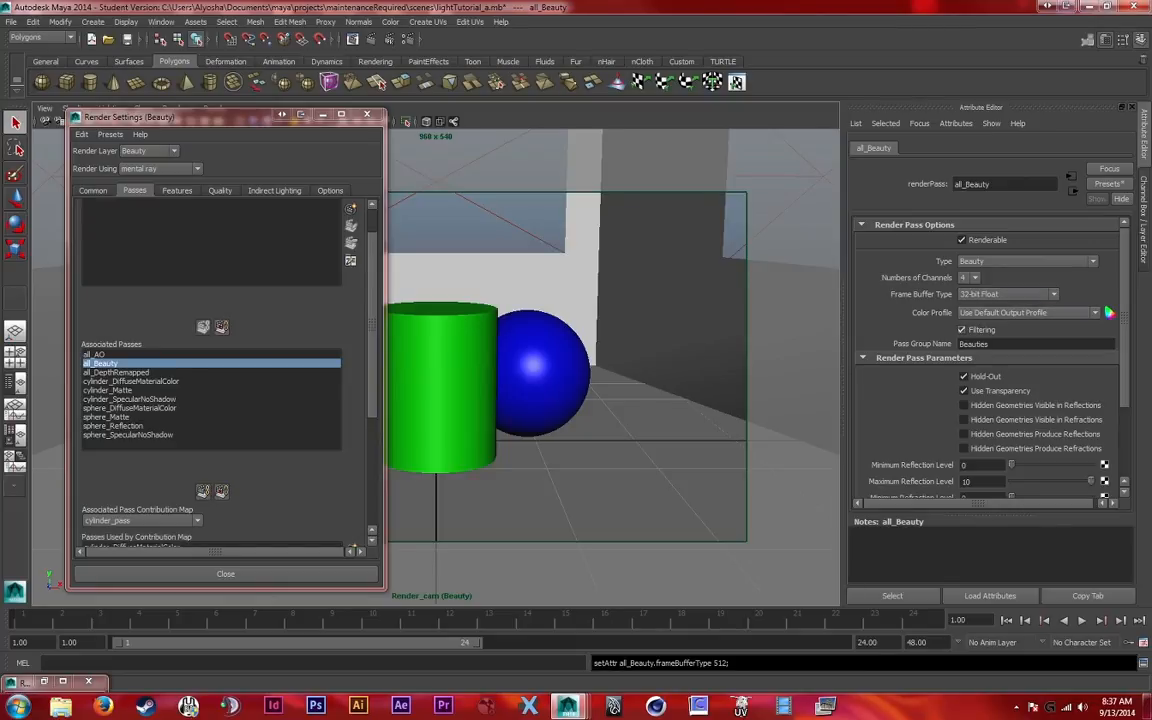
{"action": "scroll", "coordinate": [990, 360], "scroll_direction": "down", "scroll_amount": 2}
{"action": "scroll", "coordinate": [990, 360], "scroll_direction": "up", "scroll_amount": 2}
{"action": "scroll", "coordinate": [990, 360], "scroll_direction": "down", "scroll_amount": 2}
{"action": "scroll", "coordinate": [990, 360], "scroll_direction": "down", "scroll_amount": 1}
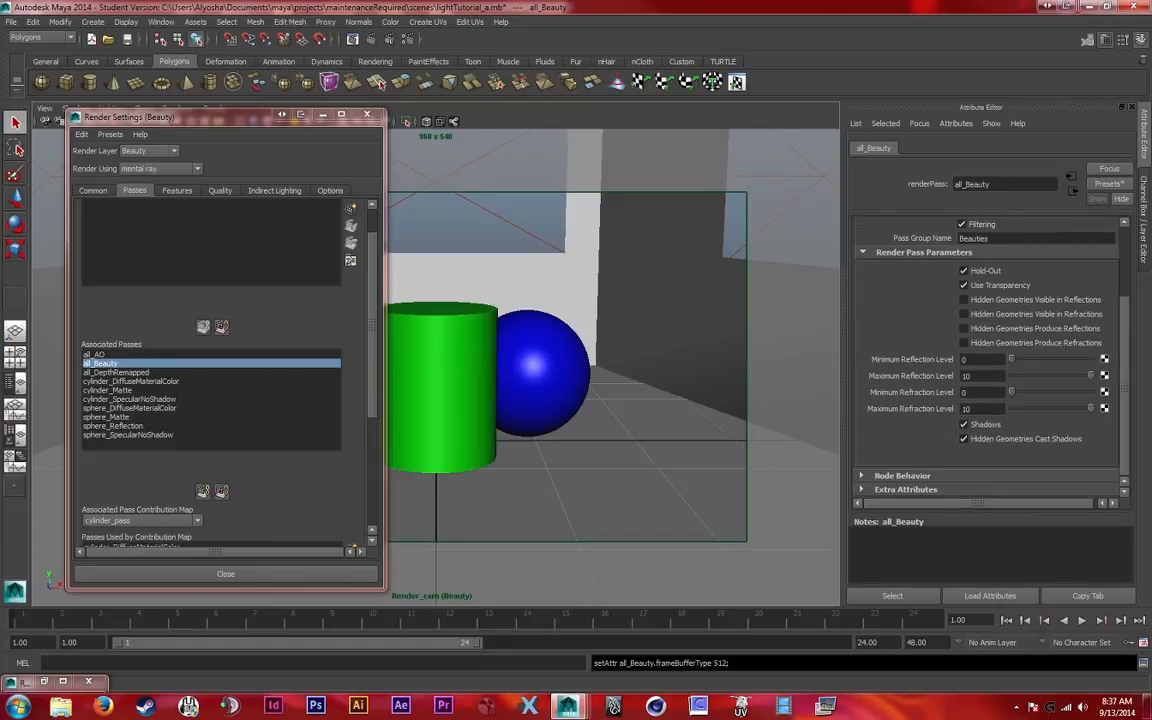
{"action": "scroll", "coordinate": [990, 360], "scroll_direction": "up", "scroll_amount": 3}
Inspect the all_DepthRemapped pass parameters and view the whole room through the persp camera
{"action": "double_click", "coordinate": [116, 372]}
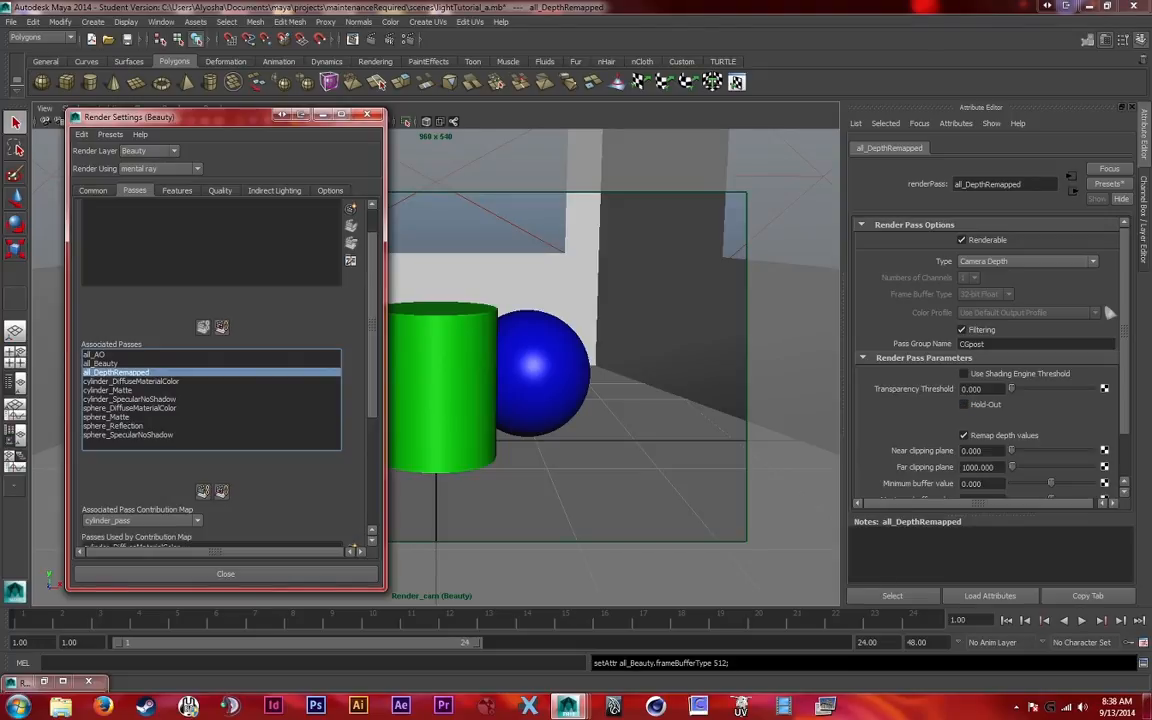
{"action": "scroll", "coordinate": [993, 269], "scroll_direction": "down", "scroll_amount": 2}
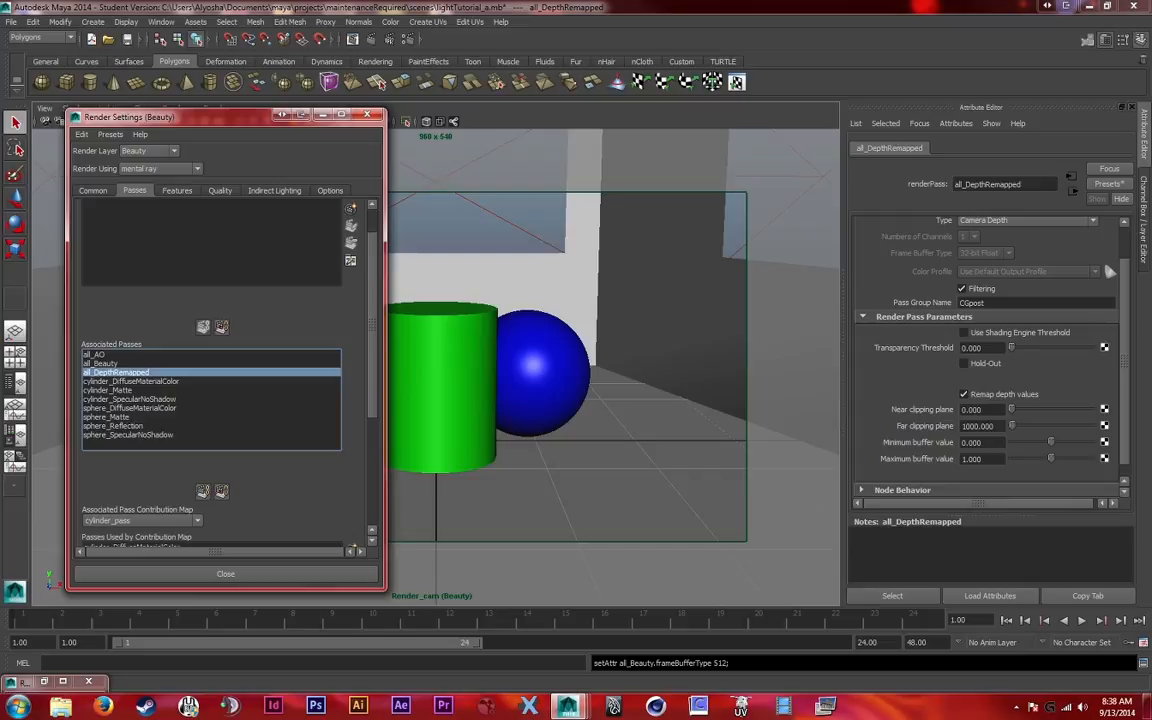
{"action": "mouse_move", "coordinate": [235, 117]}
{"action": "left_mouse_down"}
{"action": "mouse_move", "coordinate": [244, 112]}
{"action": "mouse_move", "coordinate": [232, 126]}
{"action": "left_mouse_up"}
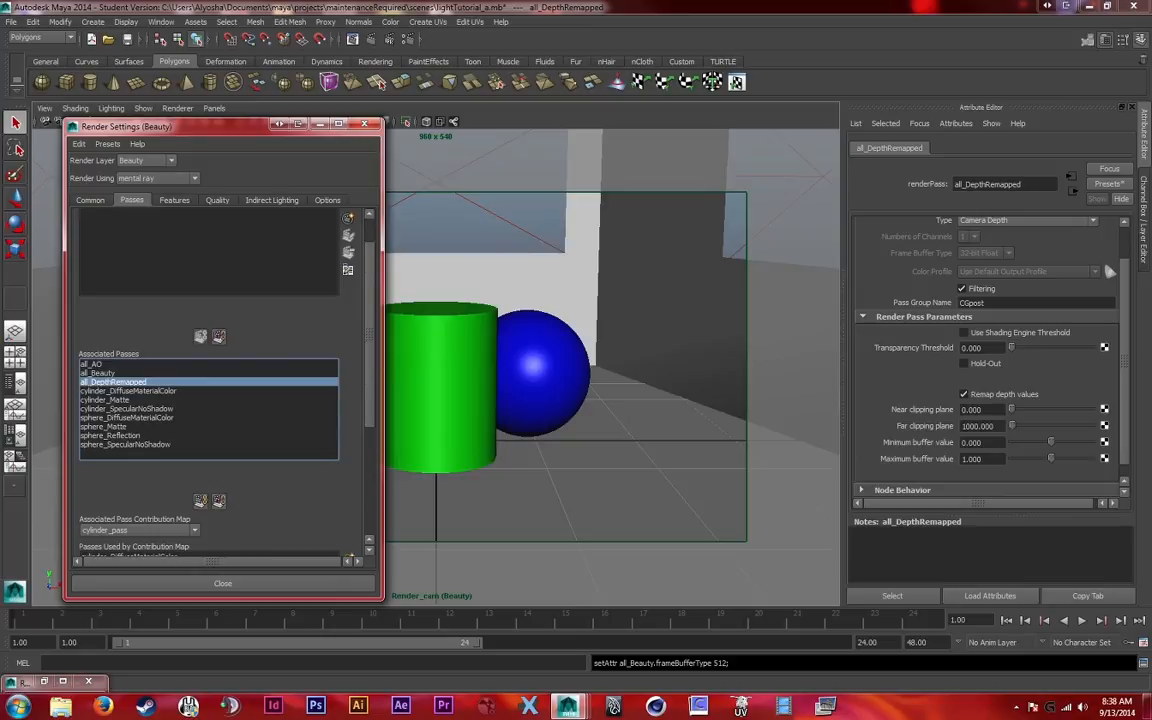
{"action": "left_click", "coordinate": [318, 123]}
{"action": "left_click", "coordinate": [214, 108]}
{"action": "mouse_move", "coordinate": [240, 121]}
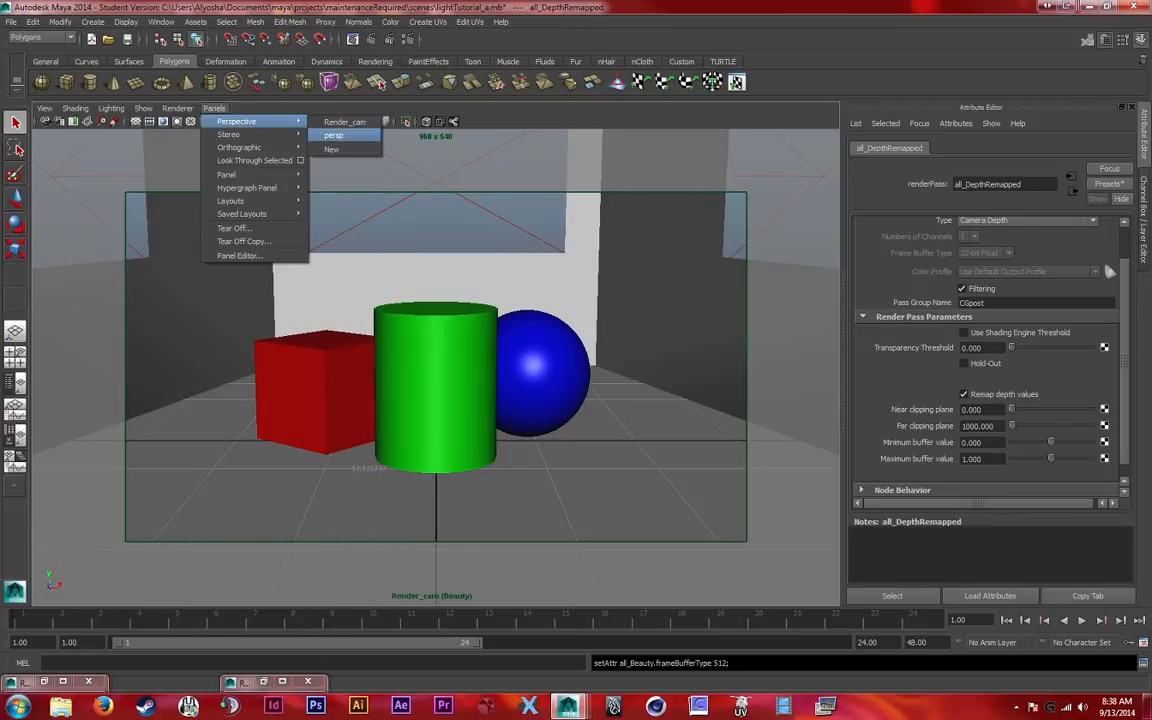
{"action": "left_click", "coordinate": [335, 135]}
{"action": "scroll", "coordinate": [435, 365], "scroll_direction": "down", "scroll_amount": 8}
{"action": "left_click_drag", "start_coordinate": [450, 340], "coordinate": [326, 418], "text": "alt"}
Measure the depth of the room from its front opening to the far end with the Distance Tool
{"action": "left_click", "coordinate": [92, 21]}
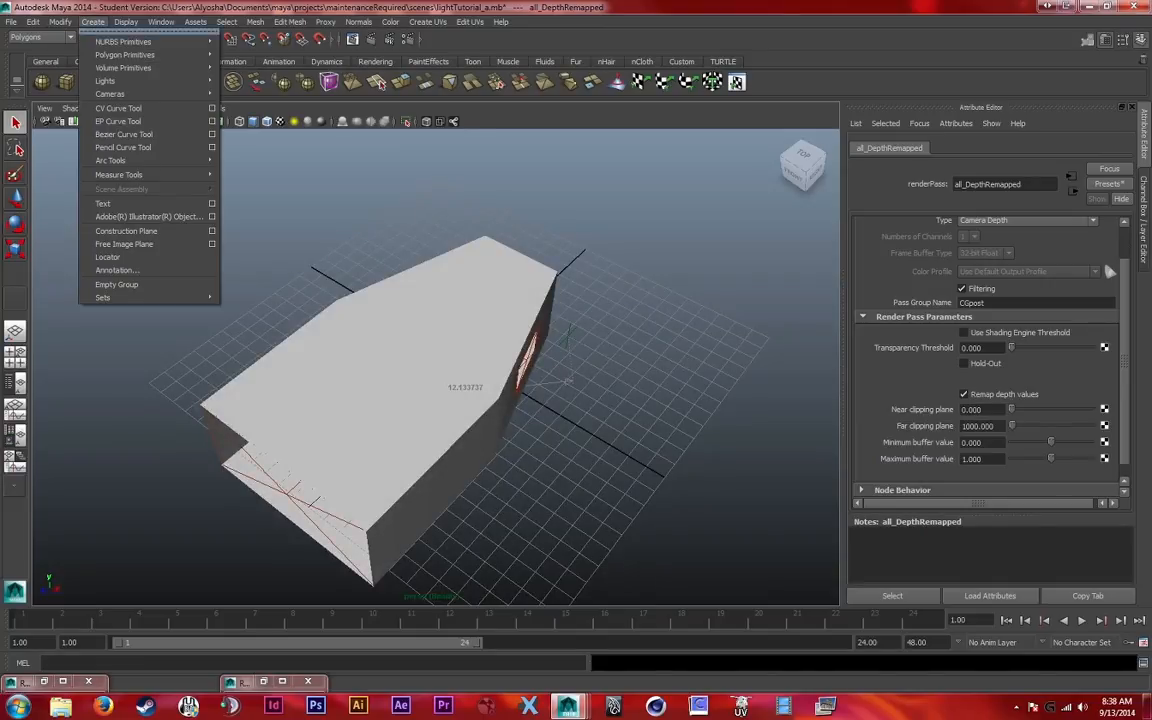
{"action": "mouse_move", "coordinate": [150, 175]}
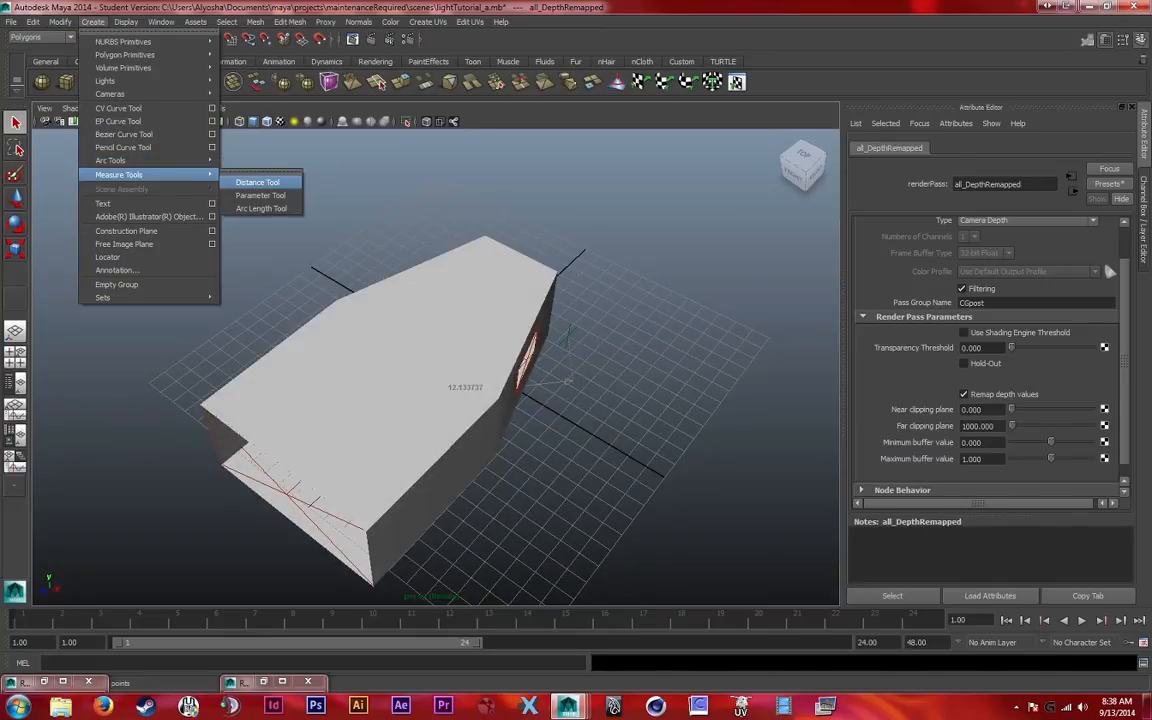
{"action": "left_click", "coordinate": [258, 183]}
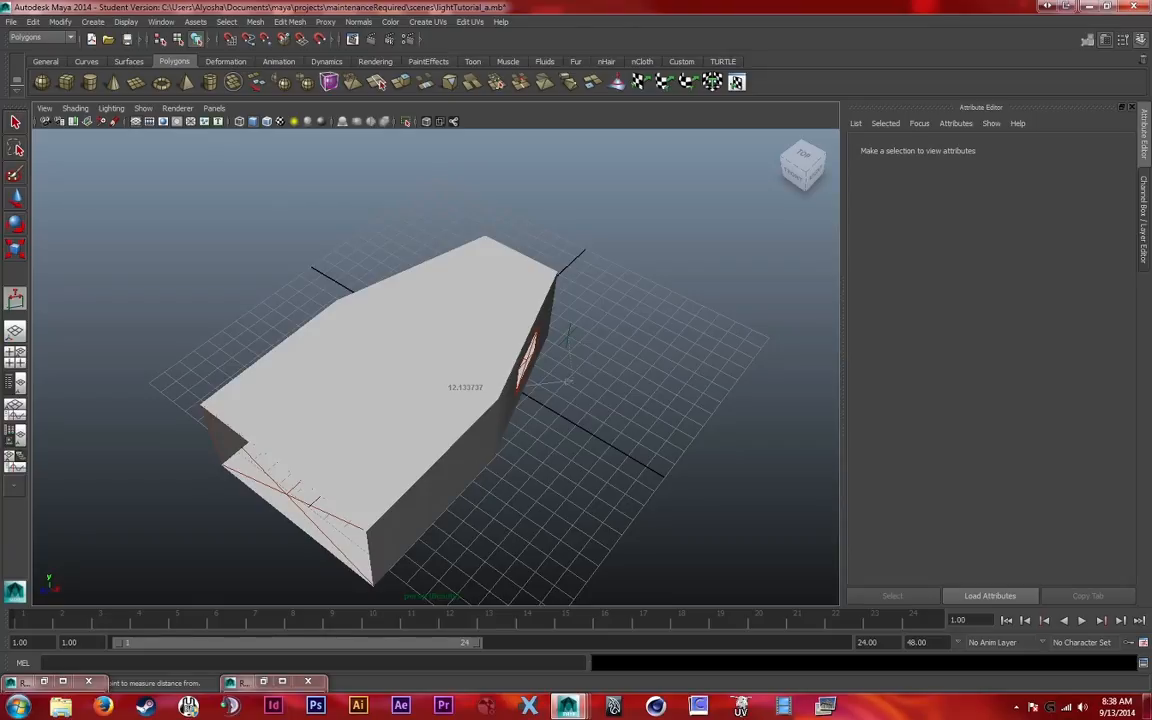
{"action": "left_click", "coordinate": [272, 512]}
{"action": "left_click", "coordinate": [557, 290]}
{"action": "left_click_drag", "start_coordinate": [557, 290], "coordinate": [475, 245], "text": "alt"}
{"action": "left_click_drag", "start_coordinate": [625, 383], "coordinate": [521, 287], "text": "alt"}
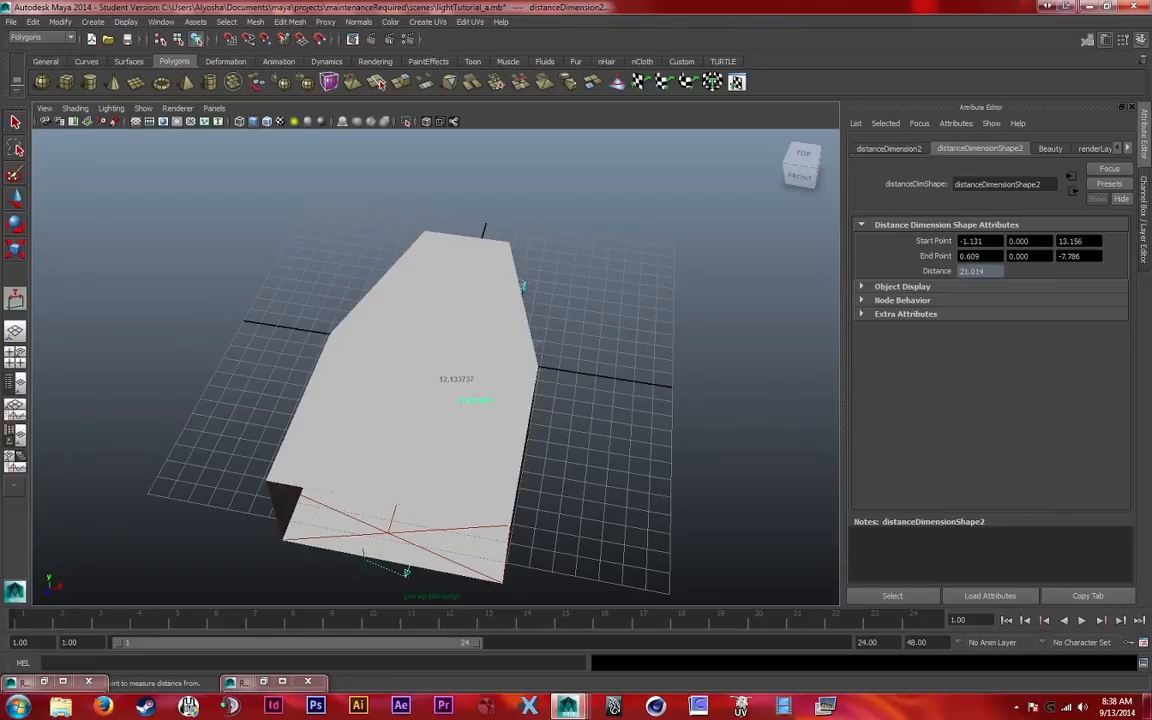
Look through Render_cam and reopen the all_DepthRemapped pass attributes from the render settings
{"action": "key", "text": "q"}
{"action": "left_click", "coordinate": [214, 108]}
{"action": "mouse_move", "coordinate": [240, 116]}
{"action": "left_click", "coordinate": [318, 115]}
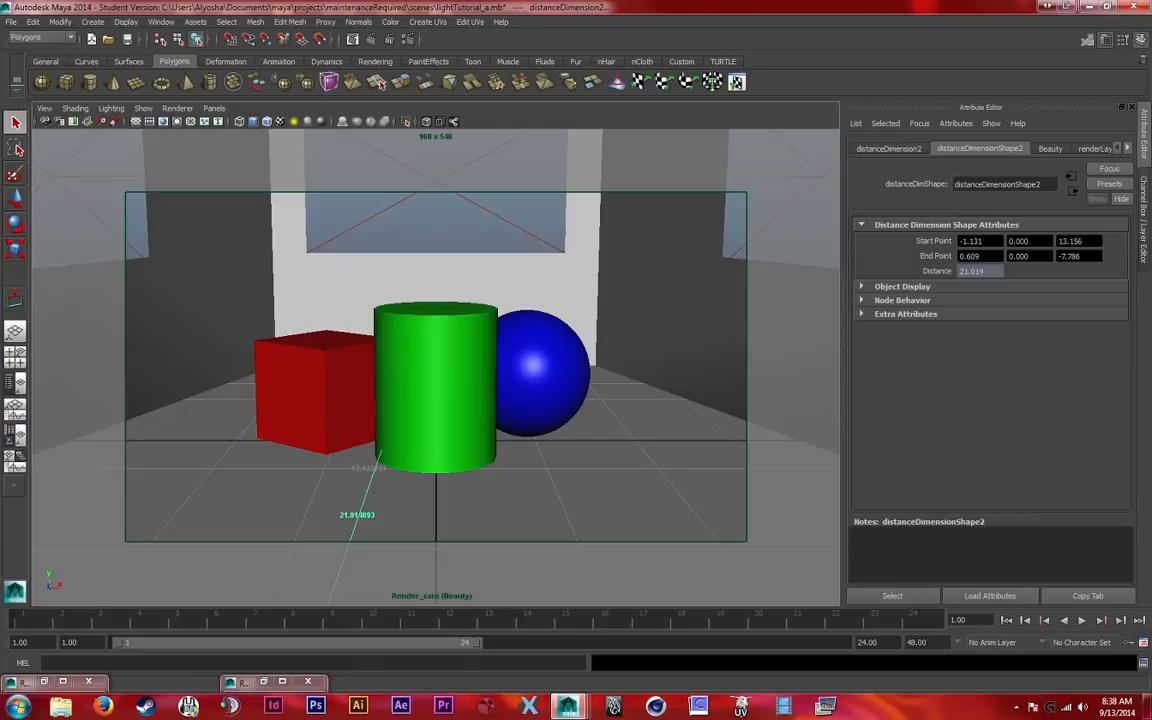
{"action": "left_click", "coordinate": [265, 681]}
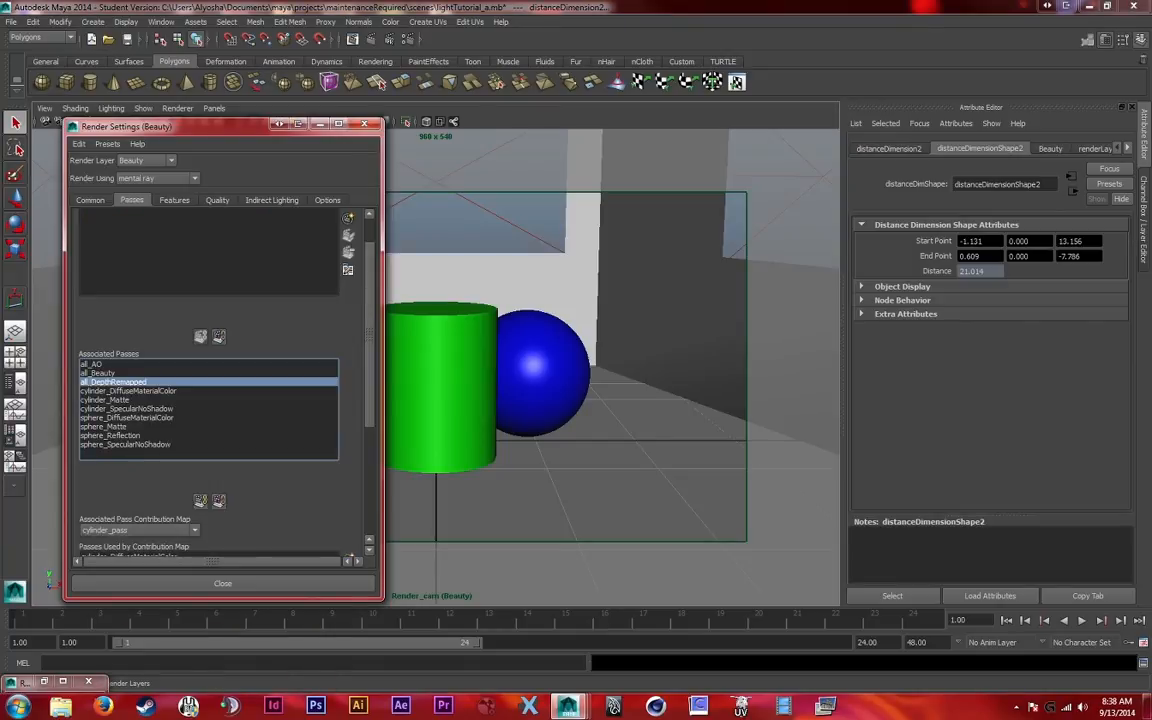
{"action": "double_click", "coordinate": [113, 382]}
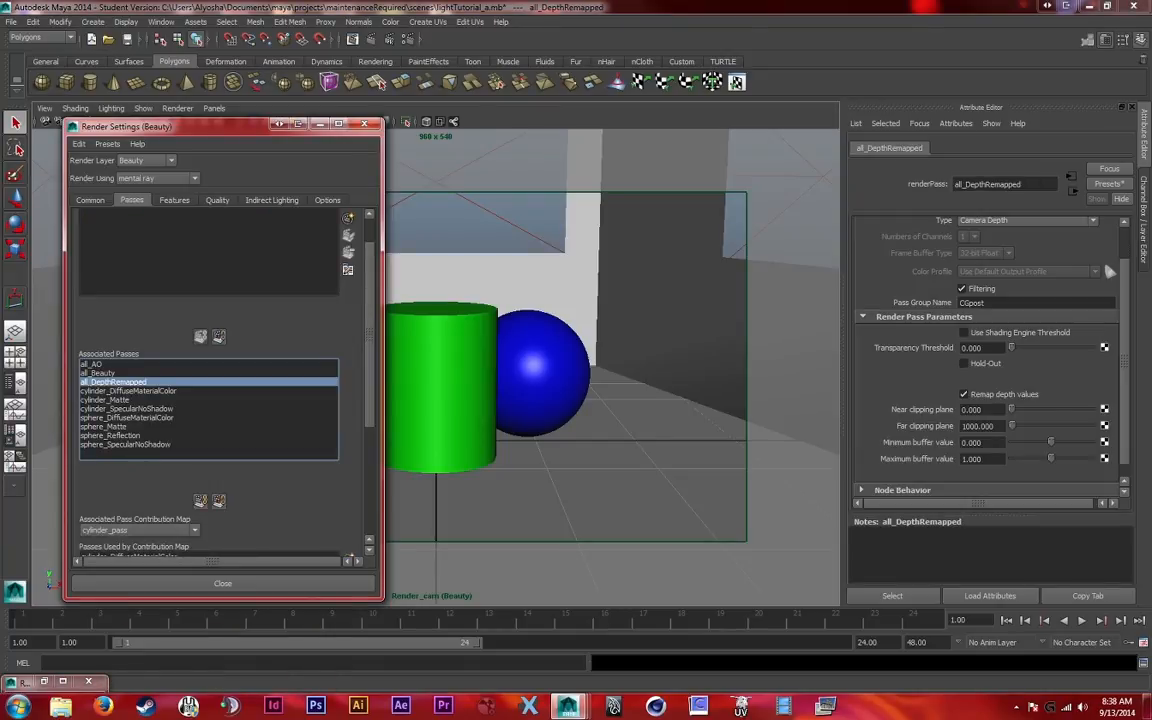
Set the all_DepthRemapped pass's minimum buffer value to 0.001 and maximum buffer value to 20
{"action": "left_click", "coordinate": [985, 442]}
{"action": "left_click", "coordinate": [985, 459]}
{"action": "left_click", "coordinate": [985, 442]}
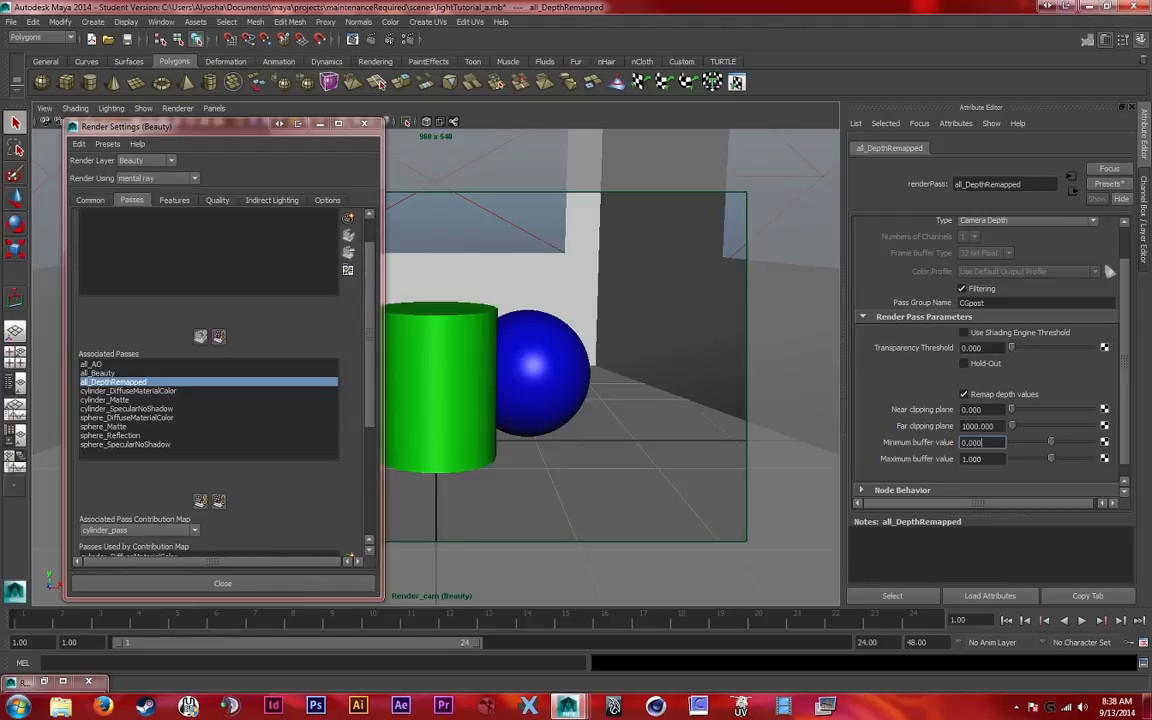
{"action": "double_click", "coordinate": [972, 442]}
{"action": "type", "text": "0.001"}
{"action": "key", "text": "Tab"}
{"action": "key", "text": "Return"}
{"action": "type", "text": "20"}
{"action": "key", "text": "shift+Tab"}
{"action": "key", "text": "shift+Tab"}
{"action": "scroll", "coordinate": [993, 269], "scroll_direction": "up", "scroll_amount": 2}
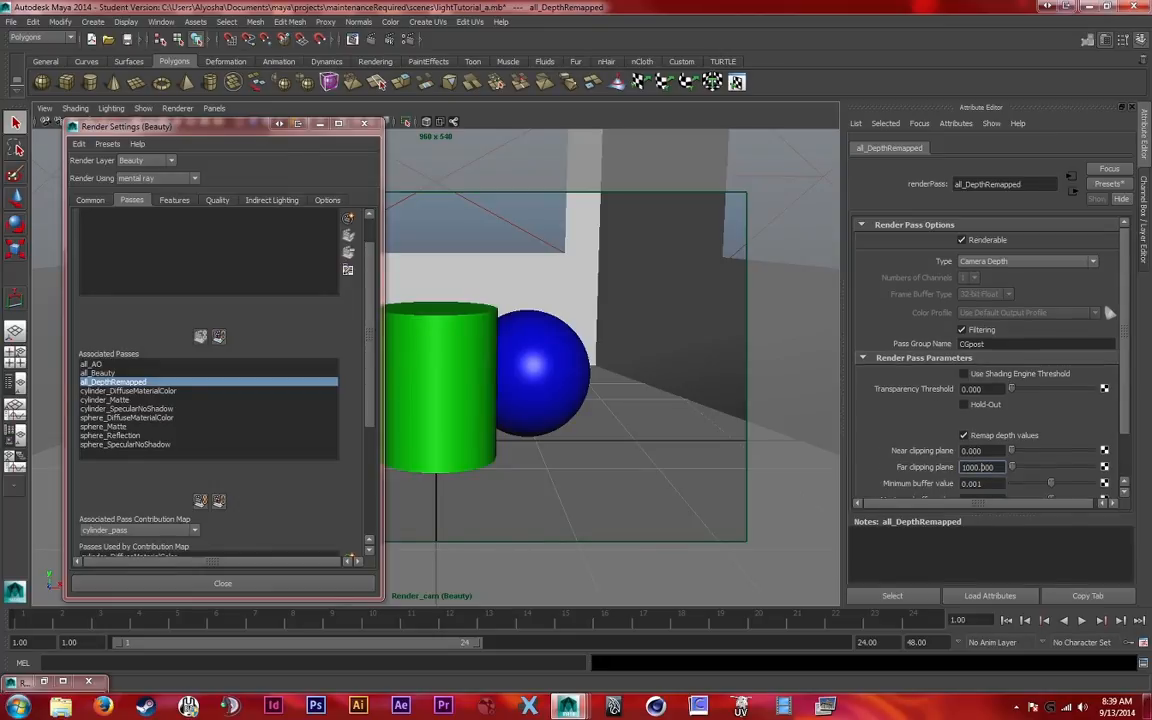
{"action": "scroll", "coordinate": [993, 269], "scroll_direction": "down", "scroll_amount": 3}
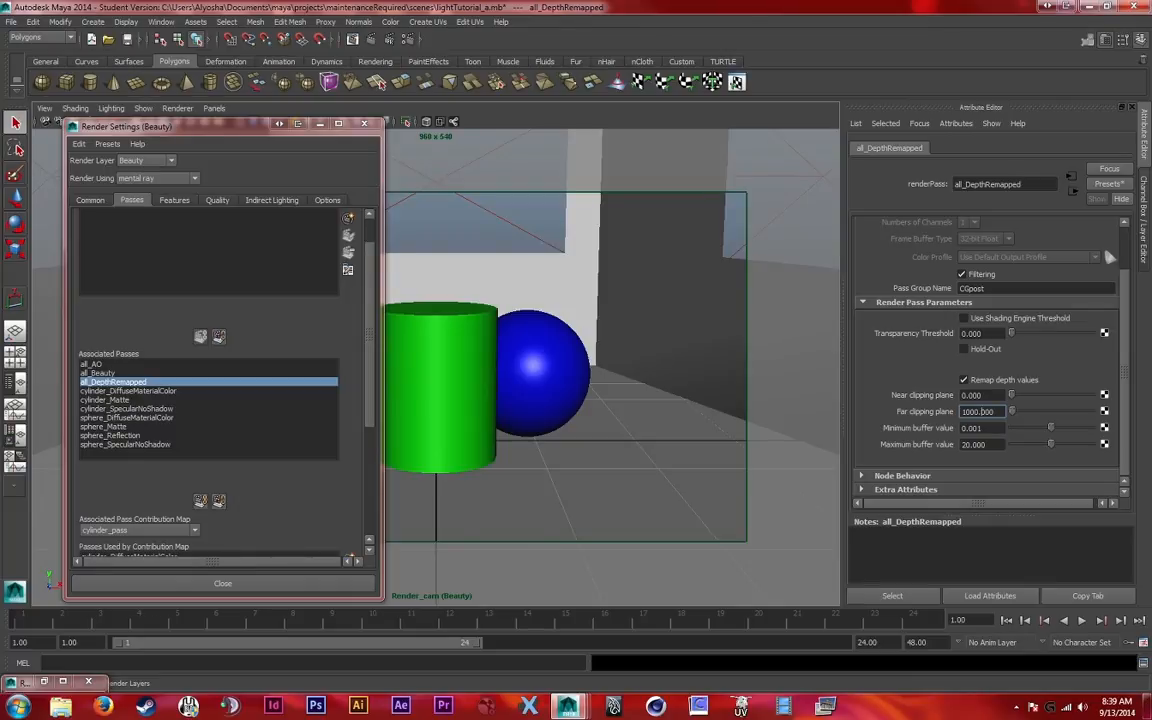
Review the Beauty layer's associated and contribution map passes, and select the red cube in the viewport
{"action": "left_click", "coordinate": [98, 373]}
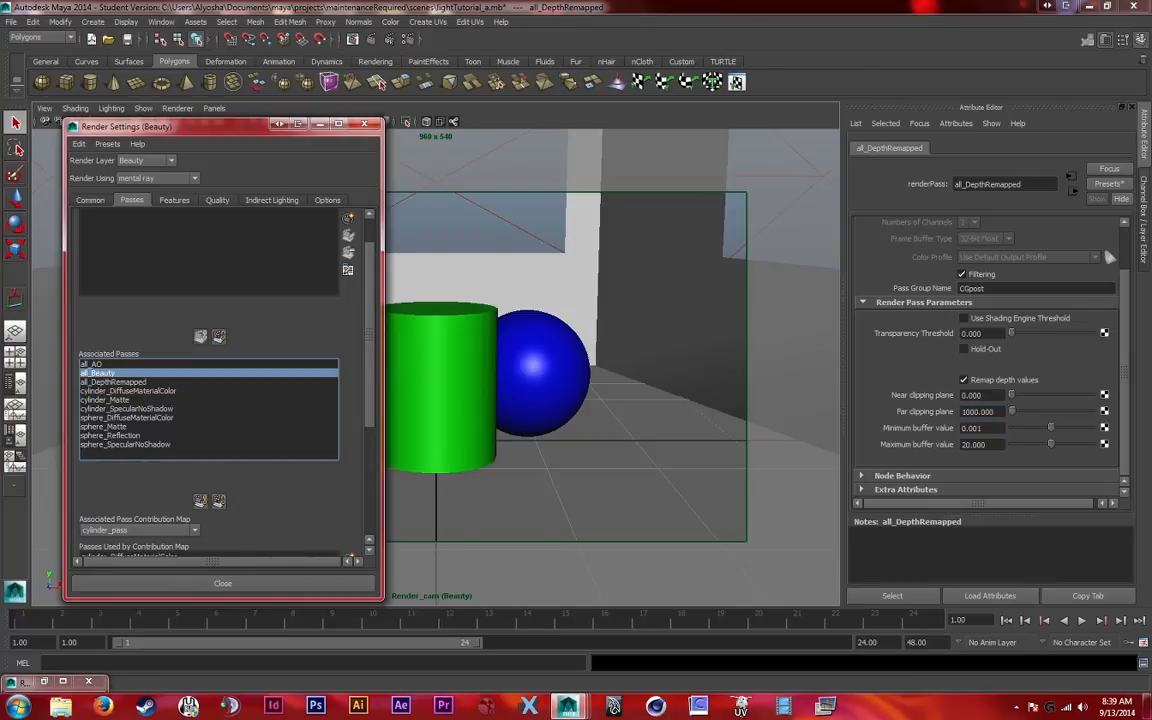
{"action": "left_click_drag", "start_coordinate": [205, 126], "coordinate": [291, 107]}
{"action": "scroll", "coordinate": [292, 350], "scroll_direction": "down", "scroll_amount": 3}
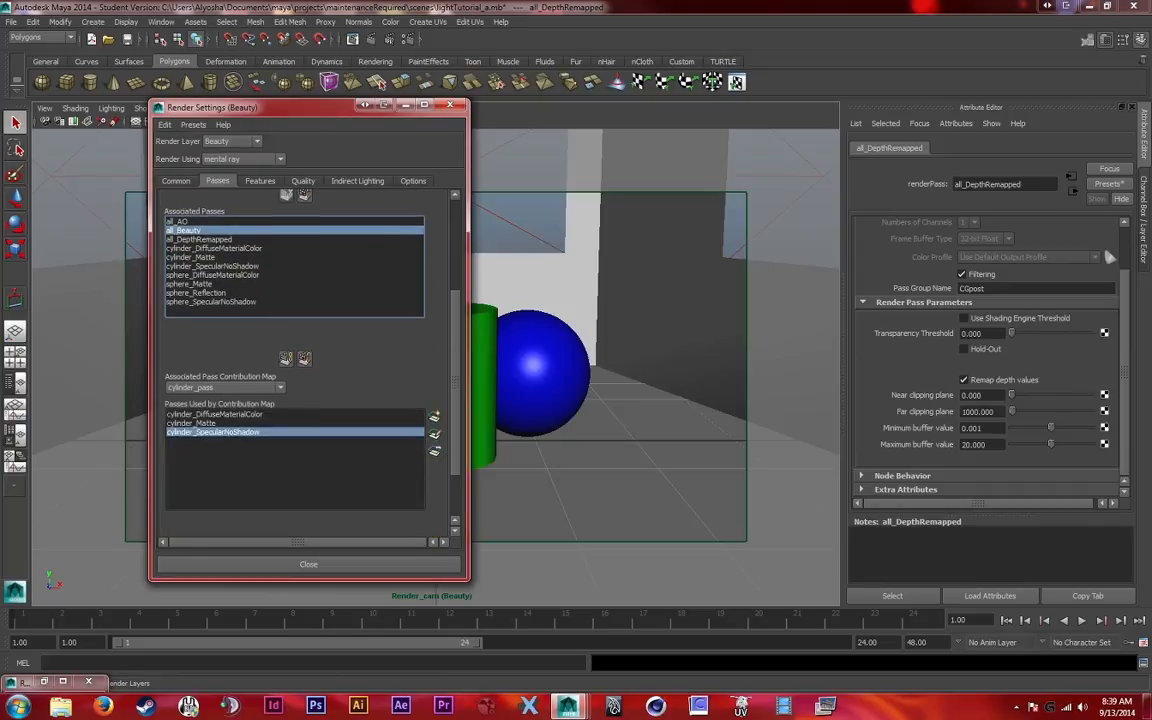
{"action": "scroll", "coordinate": [300, 350], "scroll_direction": "up", "scroll_amount": 3}
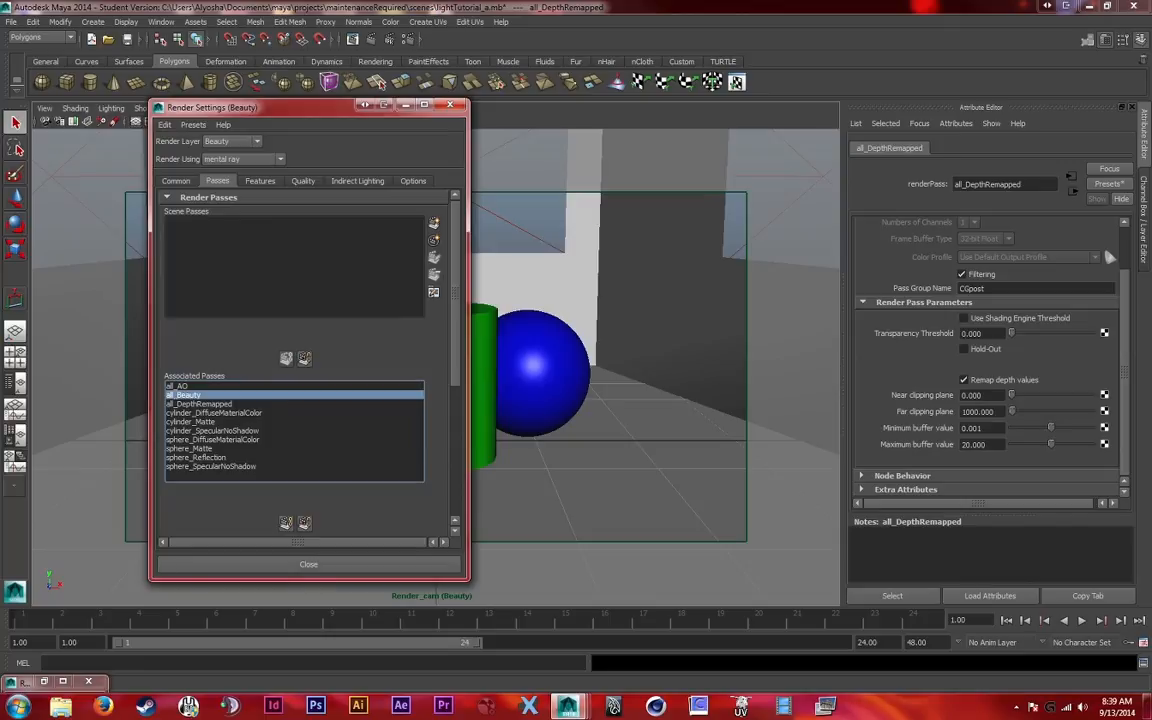
{"action": "left_click", "coordinate": [405, 105]}
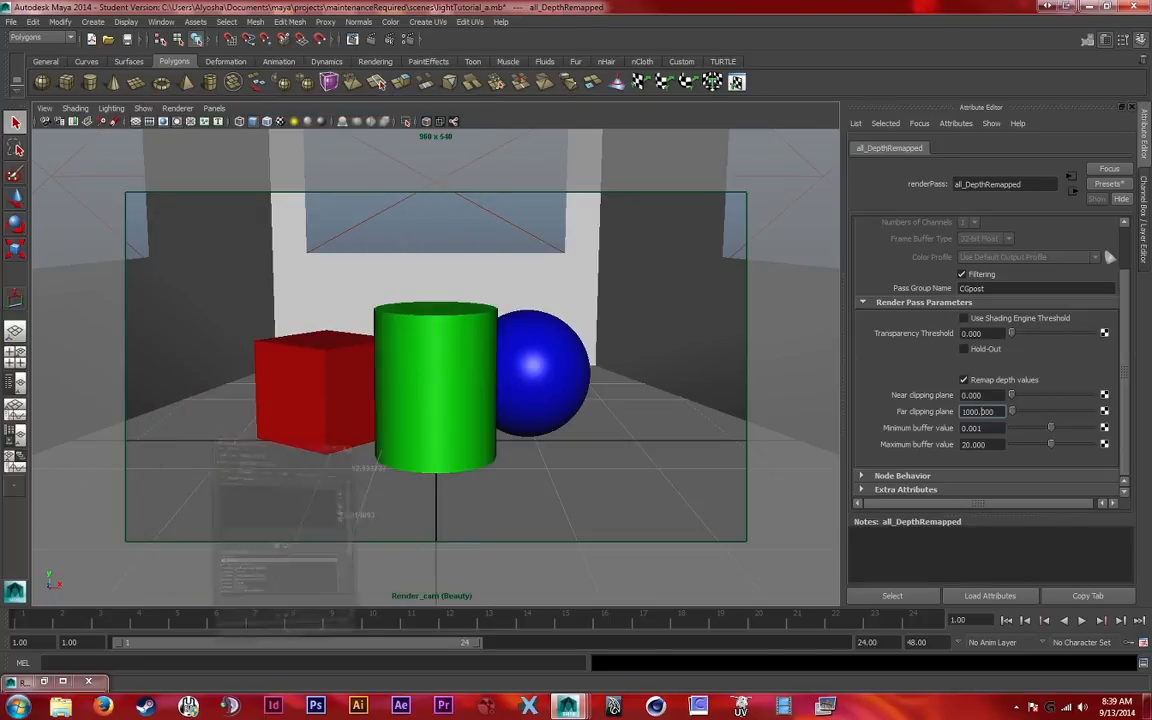
{"action": "left_click", "coordinate": [322, 388]}
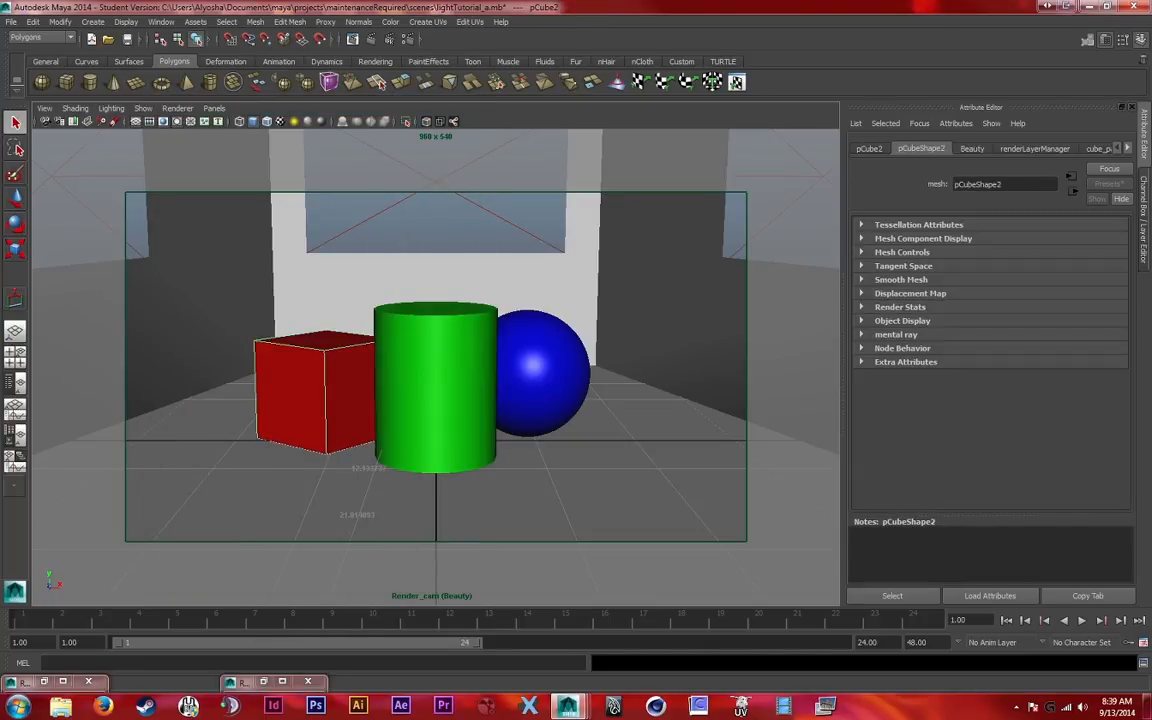
{"action": "left_click", "coordinate": [265, 682]}
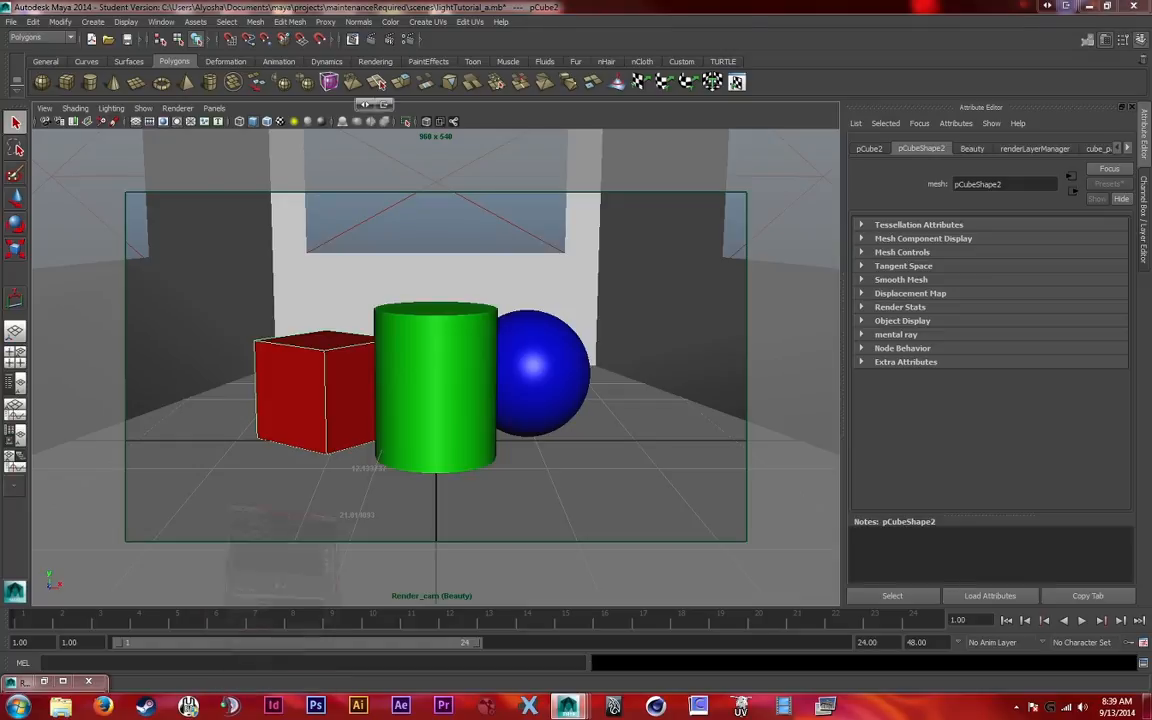
{"action": "left_click_drag", "start_coordinate": [300, 107], "coordinate": [621, 152]}
Create Diffuse Material Color and Matte render passes with the pass prefix cube_
{"action": "left_click", "coordinate": [755, 267]}
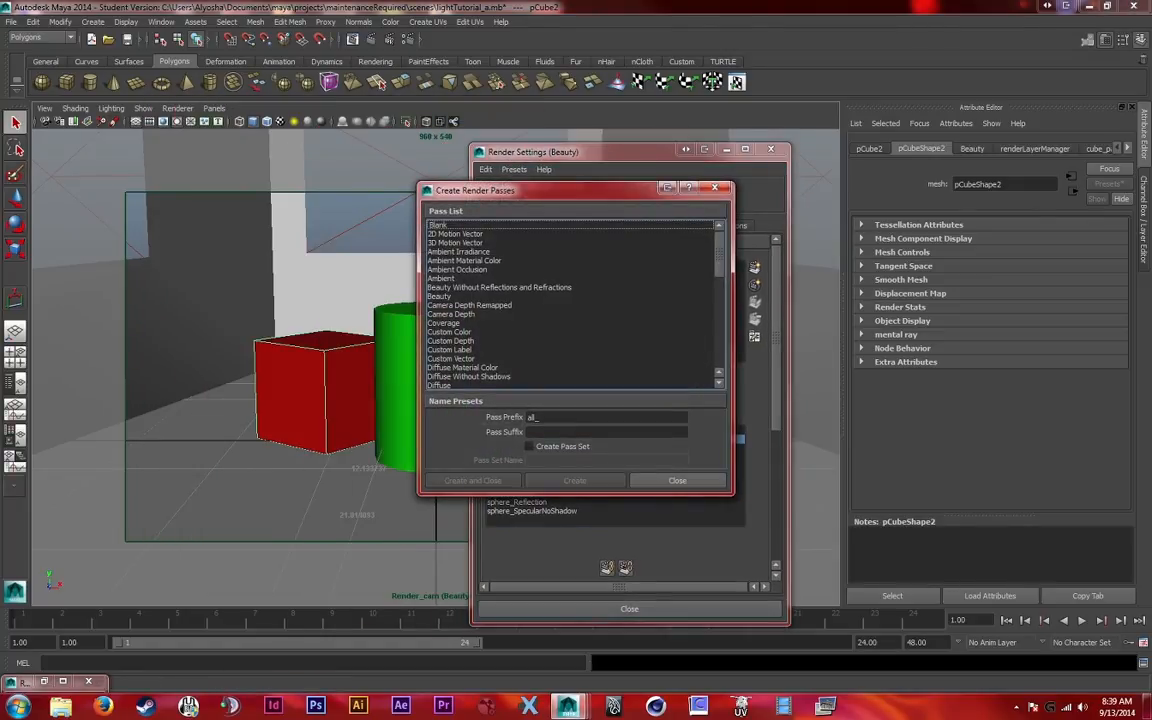
{"action": "left_click", "coordinate": [470, 260]}
{"action": "scroll", "coordinate": [475, 290], "scroll_direction": "down", "scroll_amount": 2}
{"action": "left_click", "coordinate": [470, 313]}
{"action": "double_click", "coordinate": [533, 417]}
{"action": "type", "text": "cube_"}
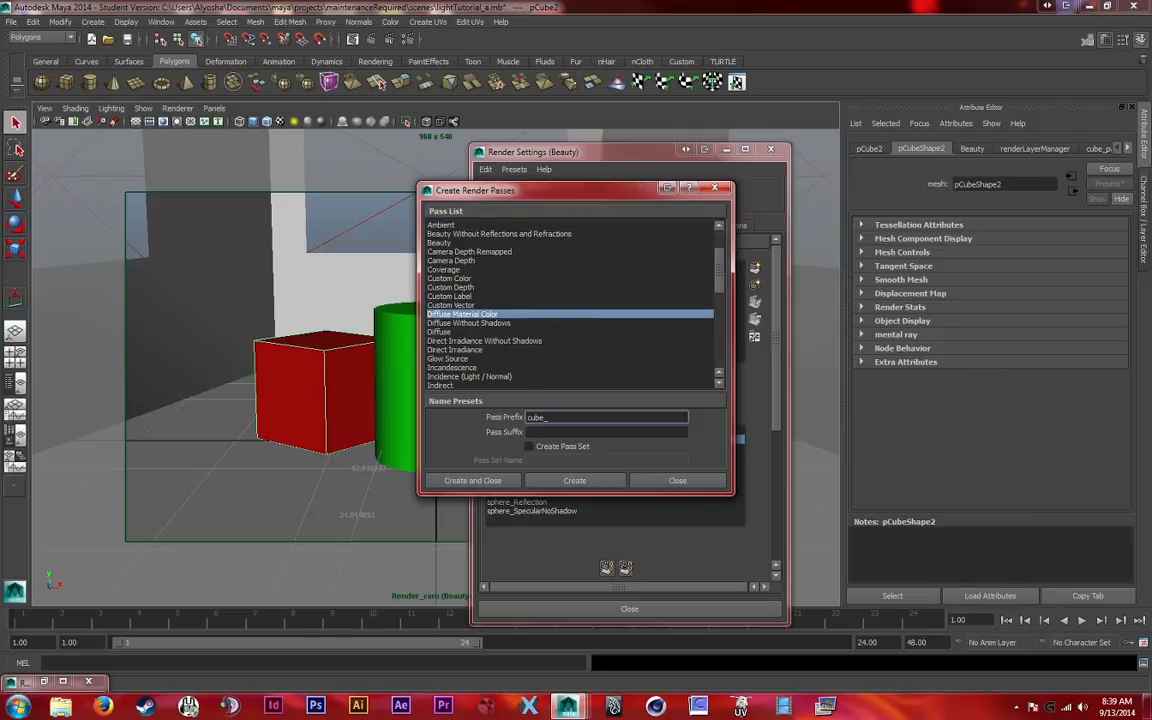
{"action": "scroll", "coordinate": [480, 320], "scroll_direction": "down", "scroll_amount": 3}
{"action": "left_click", "coordinate": [473, 480]}
Set the cube_DiffuseMaterialColor pass to 4 channels with a 32-bit Float frame buffer
{"action": "left_click_drag", "start_coordinate": [590, 152], "coordinate": [508, 122]}
{"action": "double_click", "coordinate": [448, 237]}
{"action": "left_click", "coordinate": [1005, 294]}
{"action": "left_click", "coordinate": [985, 334]}
{"action": "scroll", "coordinate": [985, 336], "scroll_direction": "down", "scroll_amount": 1}
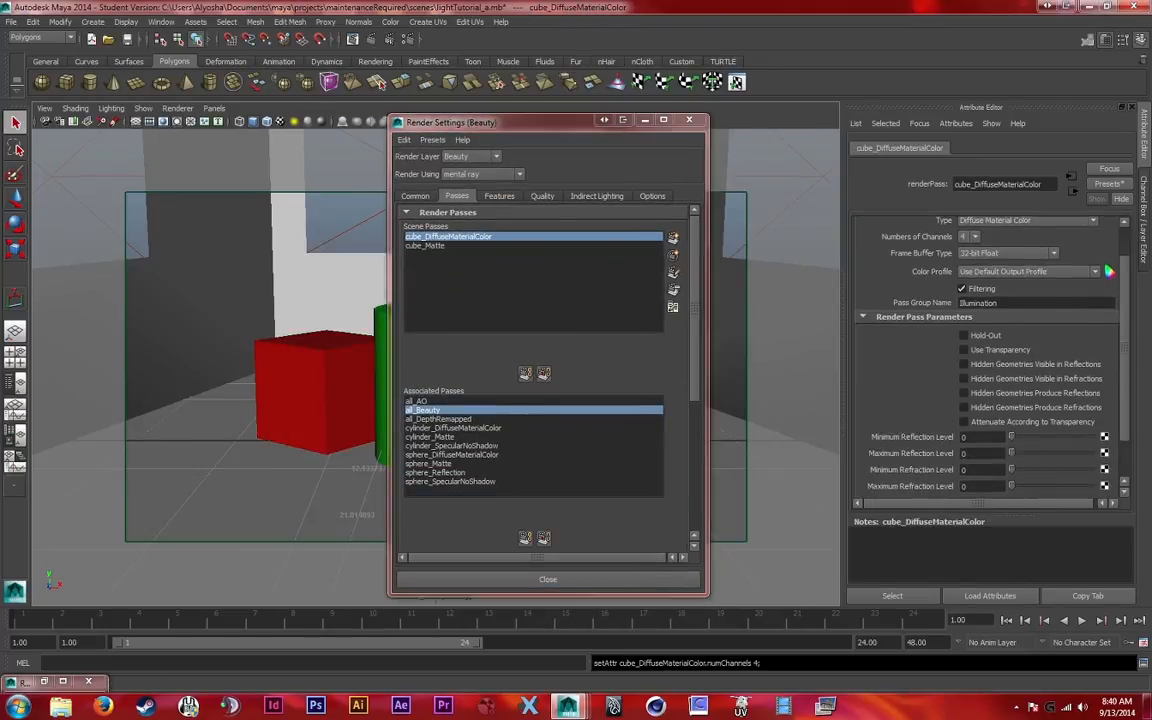
Associate the cube_DiffuseMaterialColor and cube_Matte scene passes with the Beauty layer
{"action": "scroll", "coordinate": [985, 336], "scroll_direction": "up", "scroll_amount": 1}
{"action": "left_click_drag", "start_coordinate": [430, 246], "coordinate": [432, 237]}
{"action": "left_click", "coordinate": [525, 374]}
Assign the cube_DiffuseMaterialColor and cube_Matte passes to the cube's contribution map
{"action": "scroll", "coordinate": [525, 374], "scroll_direction": "down", "scroll_amount": 2}
{"action": "scroll", "coordinate": [525, 374], "scroll_direction": "up", "scroll_amount": 2}
{"action": "left_click", "coordinate": [430, 427]}
{"action": "left_click", "coordinate": [432, 419], "text": "shift"}
{"action": "scroll", "coordinate": [525, 435], "scroll_direction": "down", "scroll_amount": 3}
{"action": "left_click", "coordinate": [464, 443]}
{"action": "left_click", "coordinate": [440, 456]}
{"action": "left_click", "coordinate": [525, 414]}
{"action": "scroll", "coordinate": [530, 415], "scroll_direction": "up", "scroll_amount": 2}
Create a Diffuse Material Color pass with the prefix room_ and associate it with the Beauty layer
{"action": "left_click", "coordinate": [674, 213]}
{"action": "left_click", "coordinate": [674, 238]}
{"action": "scroll", "coordinate": [475, 310], "scroll_direction": "down", "scroll_amount": 2}
{"action": "left_click", "coordinate": [463, 314]}
{"action": "double_click", "coordinate": [535, 417]}
{"action": "type", "text": "room_"}
{"action": "scroll", "coordinate": [480, 320], "scroll_direction": "down", "scroll_amount": 3}
{"action": "left_click", "coordinate": [473, 481]}
{"action": "left_click", "coordinate": [450, 237]}
{"action": "left_click", "coordinate": [525, 374]}
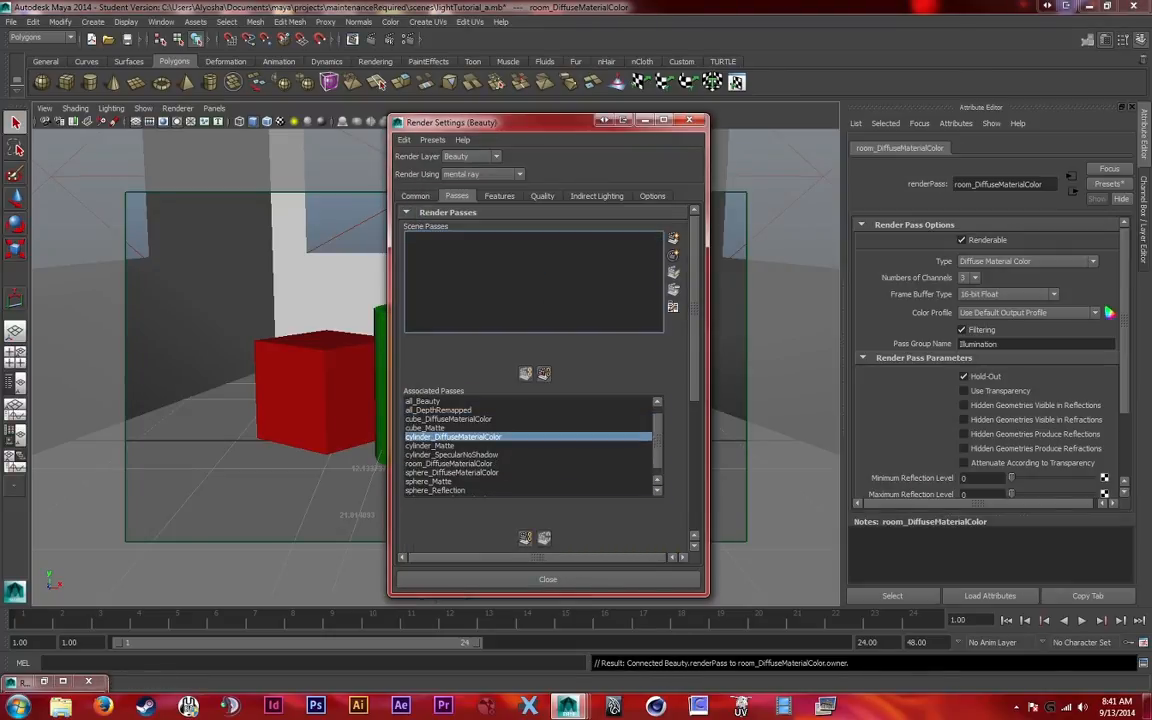
Add room_DiffuseMaterialColor to its contribution map and set it to 4 channels with a 32-bit Float frame buffer
{"action": "scroll", "coordinate": [525, 400], "scroll_direction": "down", "scroll_amount": 2}
{"action": "left_click", "coordinate": [464, 485]}
{"action": "left_click", "coordinate": [525, 456]}
{"action": "left_click", "coordinate": [1005, 294]}
{"action": "left_click", "coordinate": [985, 334]}
Create a Raw Shadow pass with the prefix all_ and associate it with the Beauty layer
{"action": "scroll", "coordinate": [530, 400], "scroll_direction": "up", "scroll_amount": 2}
{"action": "left_click", "coordinate": [674, 238]}
{"action": "scroll", "coordinate": [475, 310], "scroll_direction": "down", "scroll_amount": 5}
{"action": "left_click", "coordinate": [455, 349]}
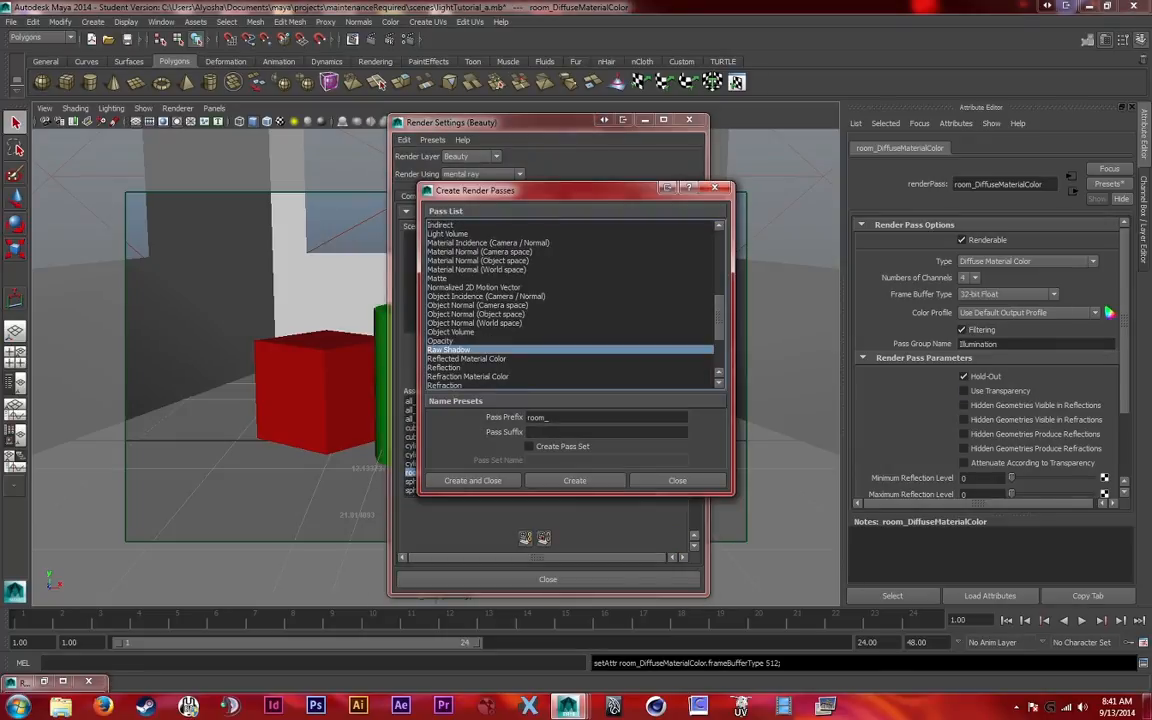
{"action": "double_click", "coordinate": [535, 418]}
{"action": "type", "text": "all_"}
{"action": "left_click", "coordinate": [473, 481]}
{"action": "left_click", "coordinate": [525, 374]}
Set the raw shadow pass to 4 channels with a 32-bit Float frame buffer
{"action": "left_click", "coordinate": [969, 278]}
{"action": "left_click", "coordinate": [967, 298]}
{"action": "left_click", "coordinate": [1005, 294]}
{"action": "left_click", "coordinate": [985, 334]}
{"action": "scroll", "coordinate": [985, 400], "scroll_direction": "down", "scroll_amount": 2}
{"action": "scroll", "coordinate": [985, 400], "scroll_direction": "up", "scroll_amount": 2}
Review which passes are used by the cube_pass, cylinder_pass, room_pass and sphere_pass contribution maps
{"action": "left_click_drag", "start_coordinate": [548, 122], "coordinate": [368, 103]}
{"action": "left_click", "coordinate": [450, 268]}
{"action": "left_click", "coordinate": [300, 409]}
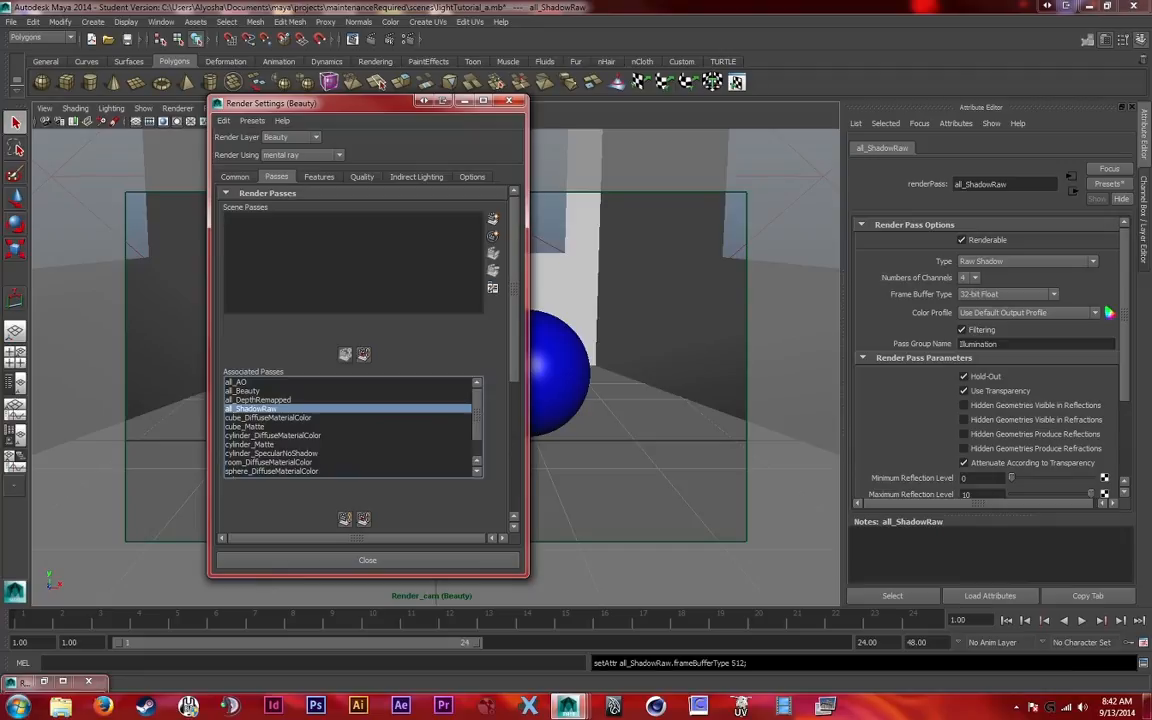
{"action": "scroll", "coordinate": [367, 350], "scroll_direction": "down", "scroll_amount": 2}
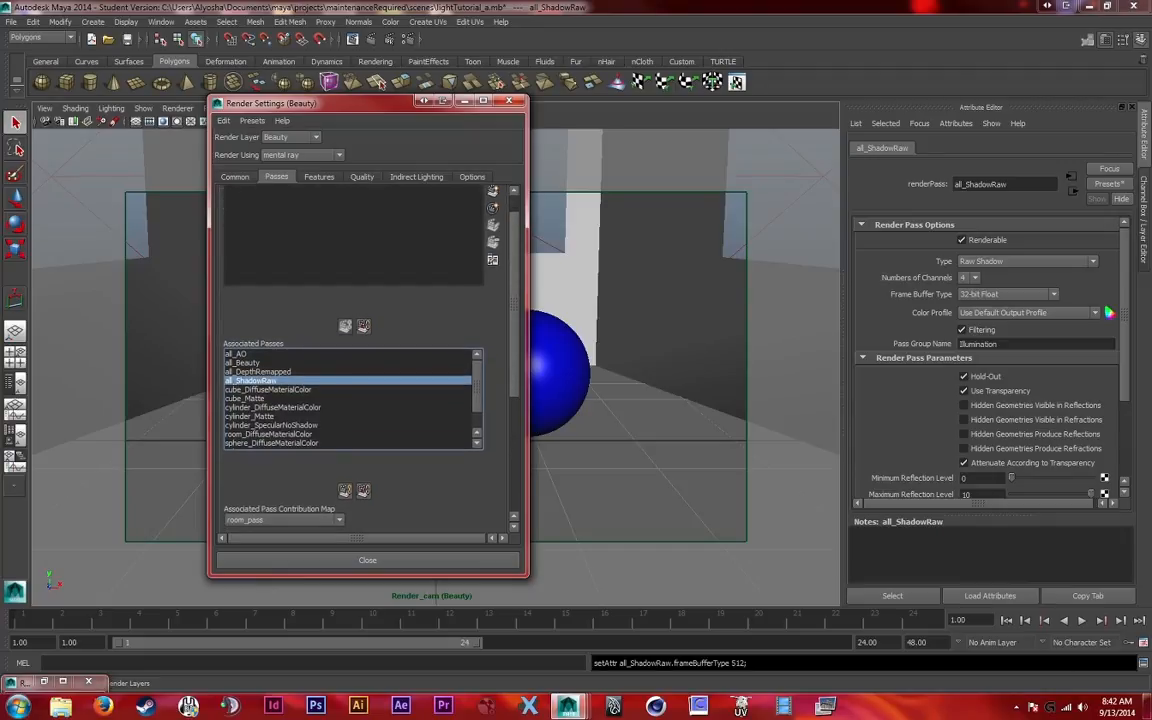
{"action": "left_click", "coordinate": [268, 390]}
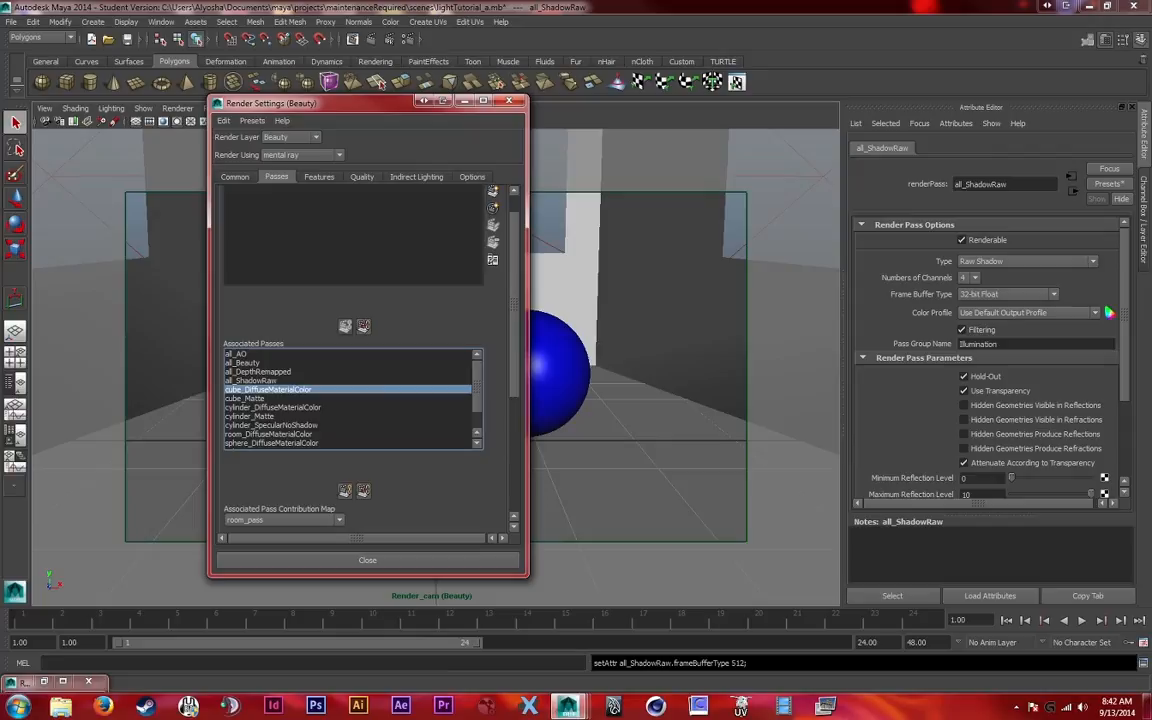
{"action": "scroll", "coordinate": [367, 360], "scroll_direction": "down", "scroll_amount": 4}
{"action": "left_click", "coordinate": [285, 442]}
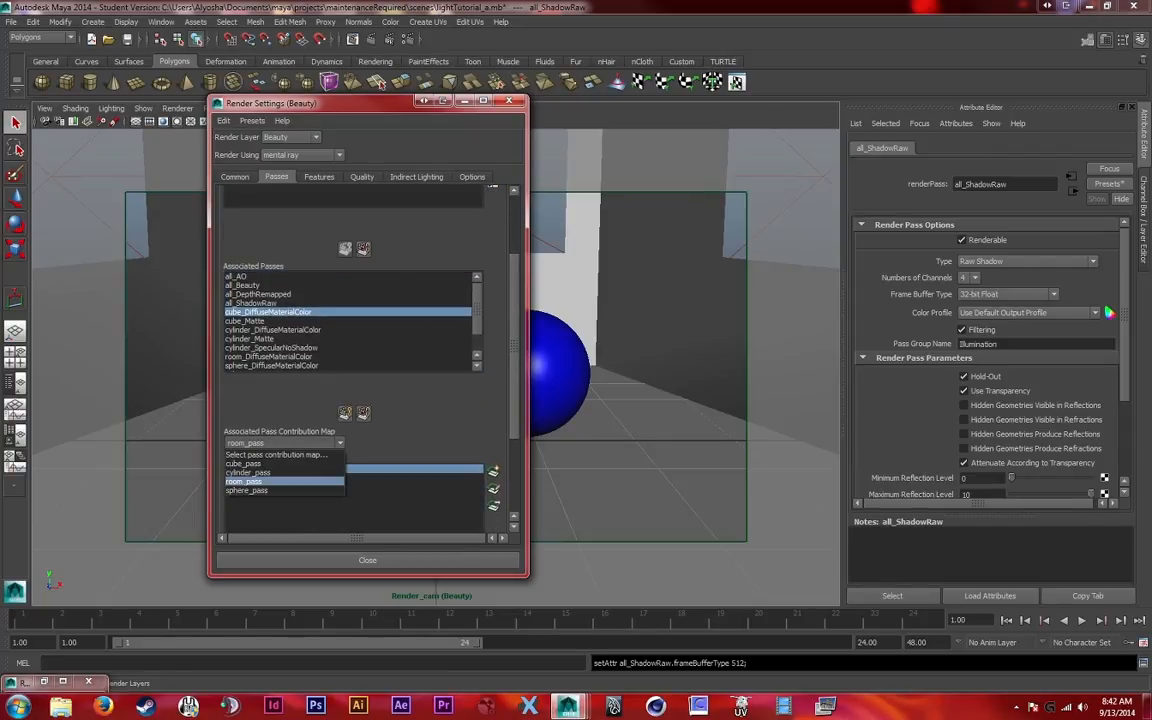
{"action": "left_click", "coordinate": [246, 463]}
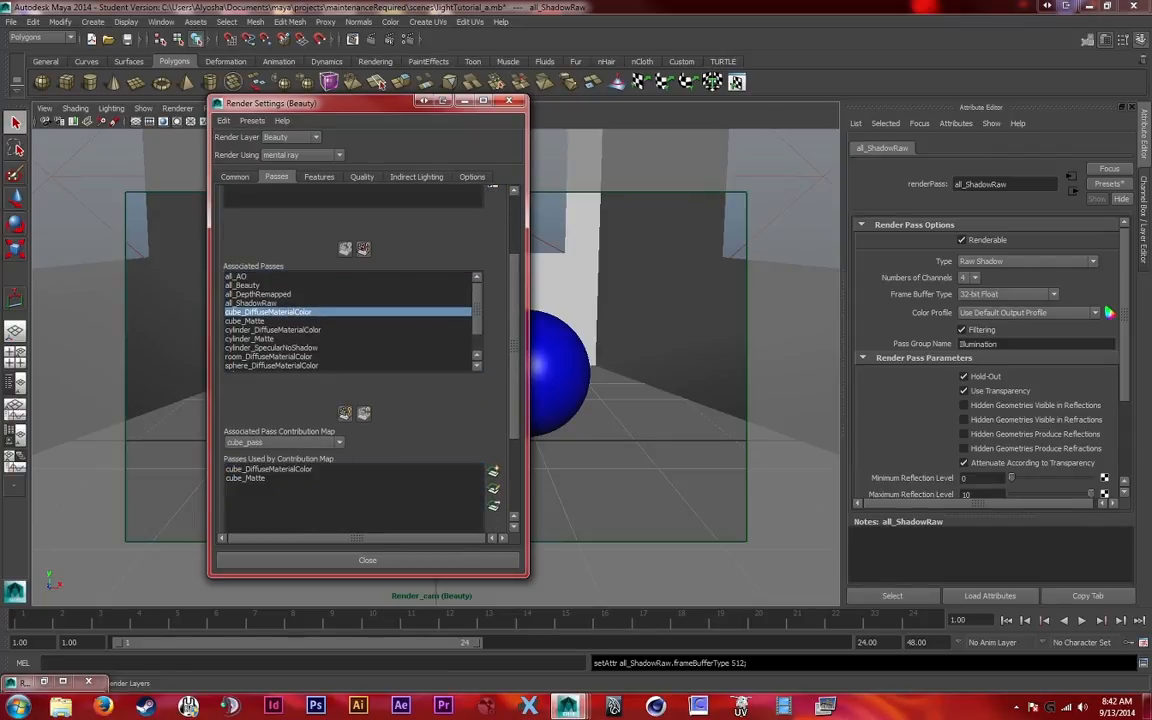
{"action": "left_click_drag", "start_coordinate": [300, 103], "coordinate": [550, 117]}
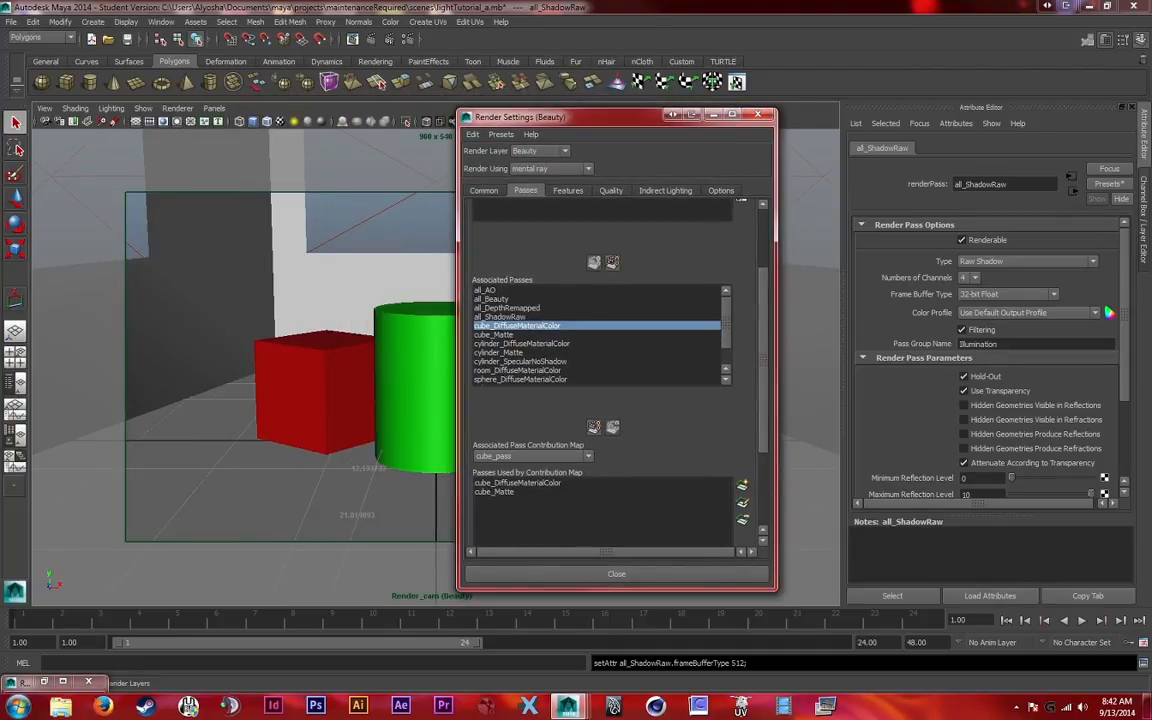
{"action": "left_click", "coordinate": [533, 456]}
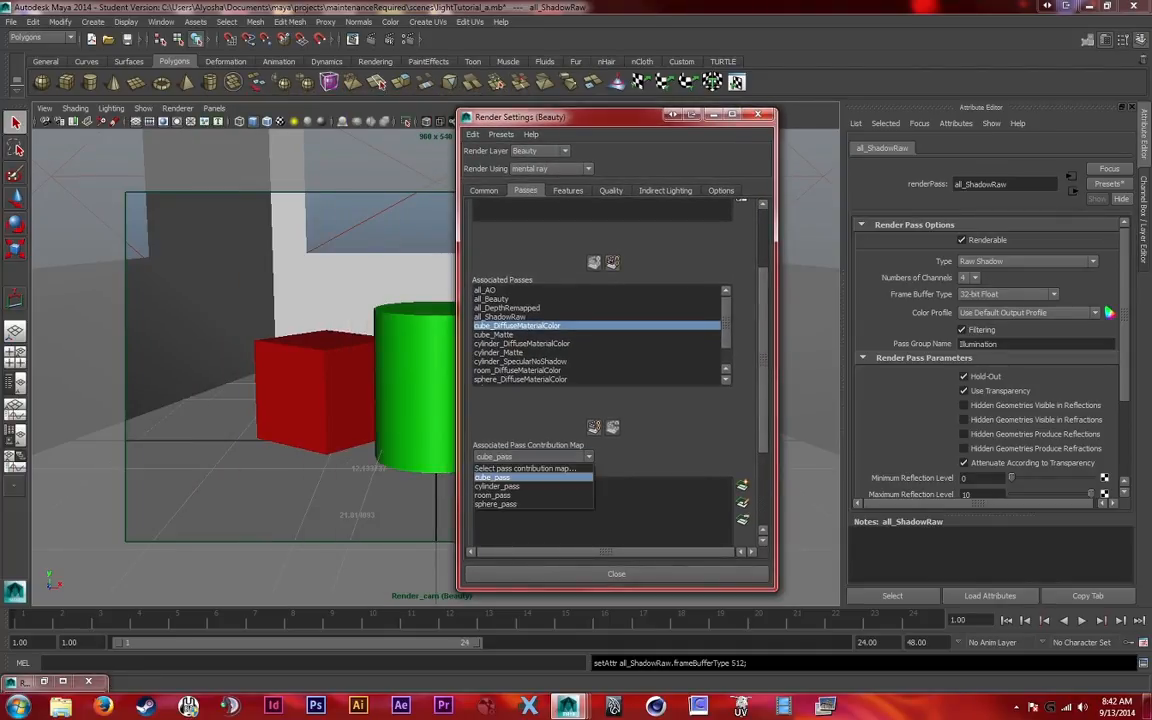
{"action": "left_click", "coordinate": [497, 486]}
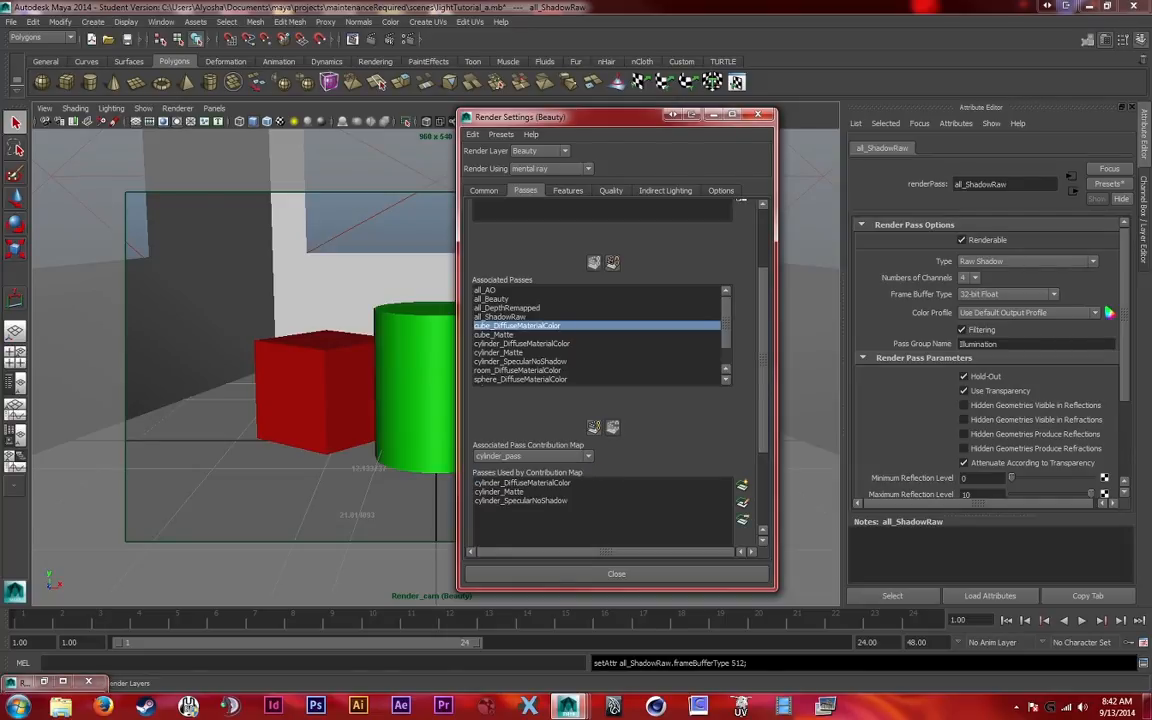
{"action": "left_click", "coordinate": [533, 456]}
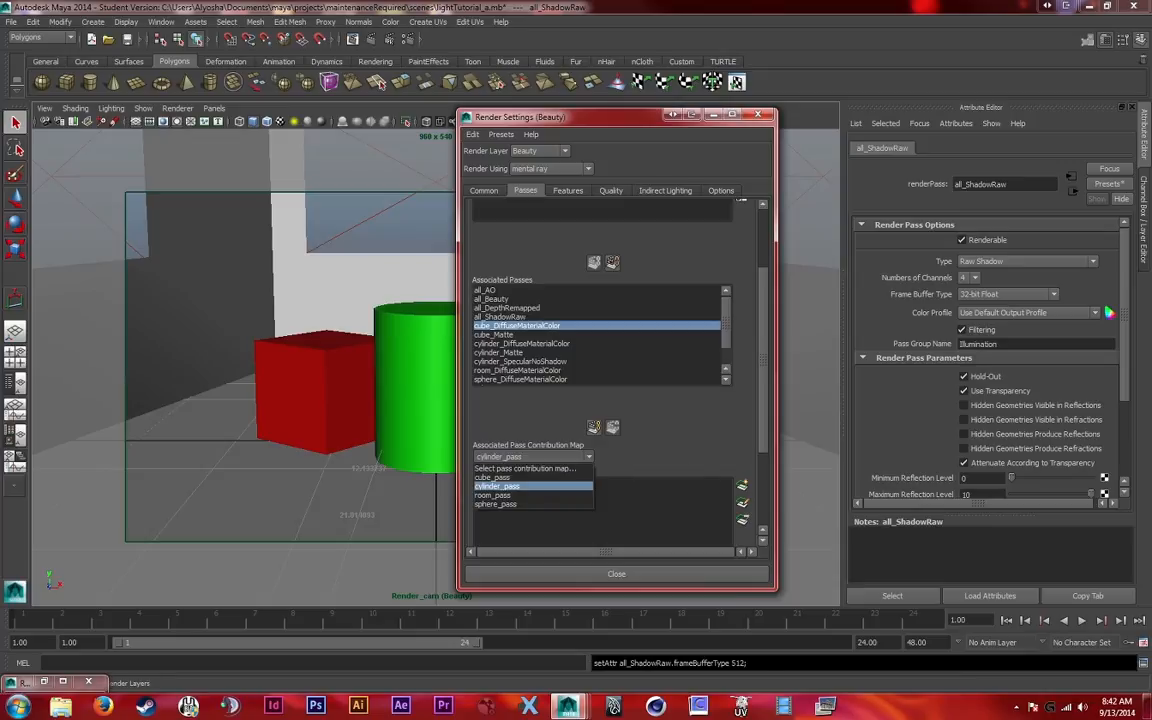
{"action": "left_click", "coordinate": [497, 495]}
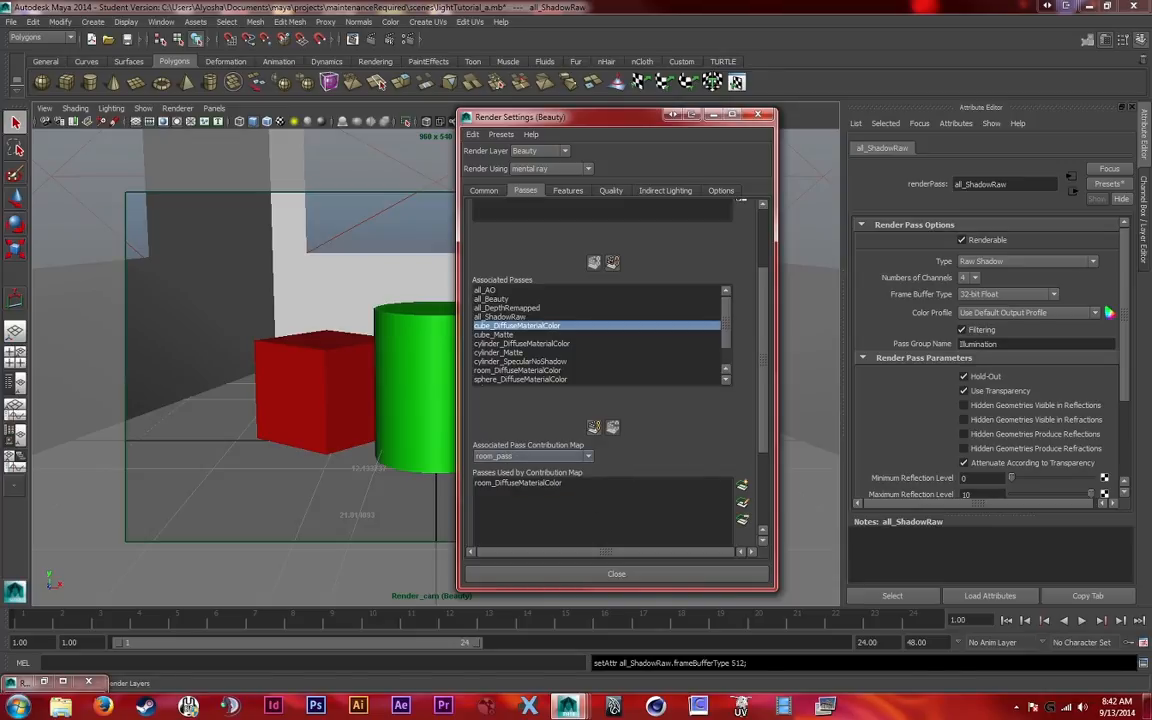
{"action": "left_click", "coordinate": [533, 456]}
{"action": "left_click", "coordinate": [500, 504]}
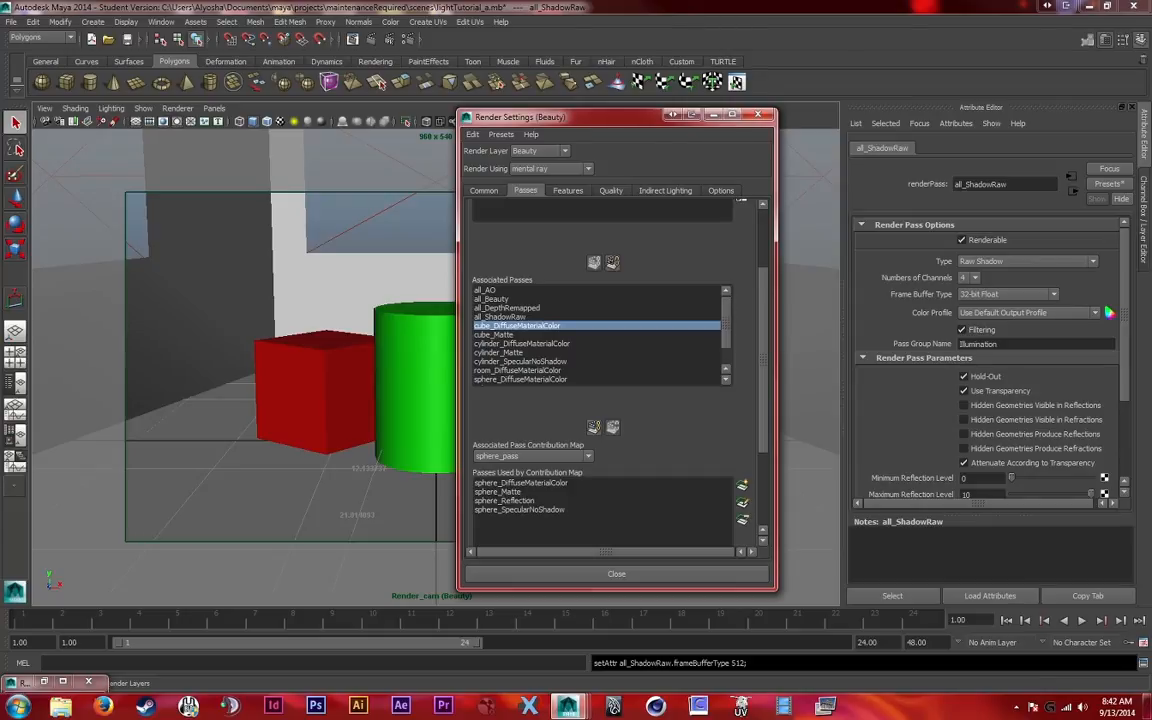
Go through the scene-wide all_AO, all_Beauty, all_DepthRemapped and all_ShadowRaw entries among the associated passes
{"action": "left_click_drag", "start_coordinate": [540, 116], "coordinate": [322, 107]}
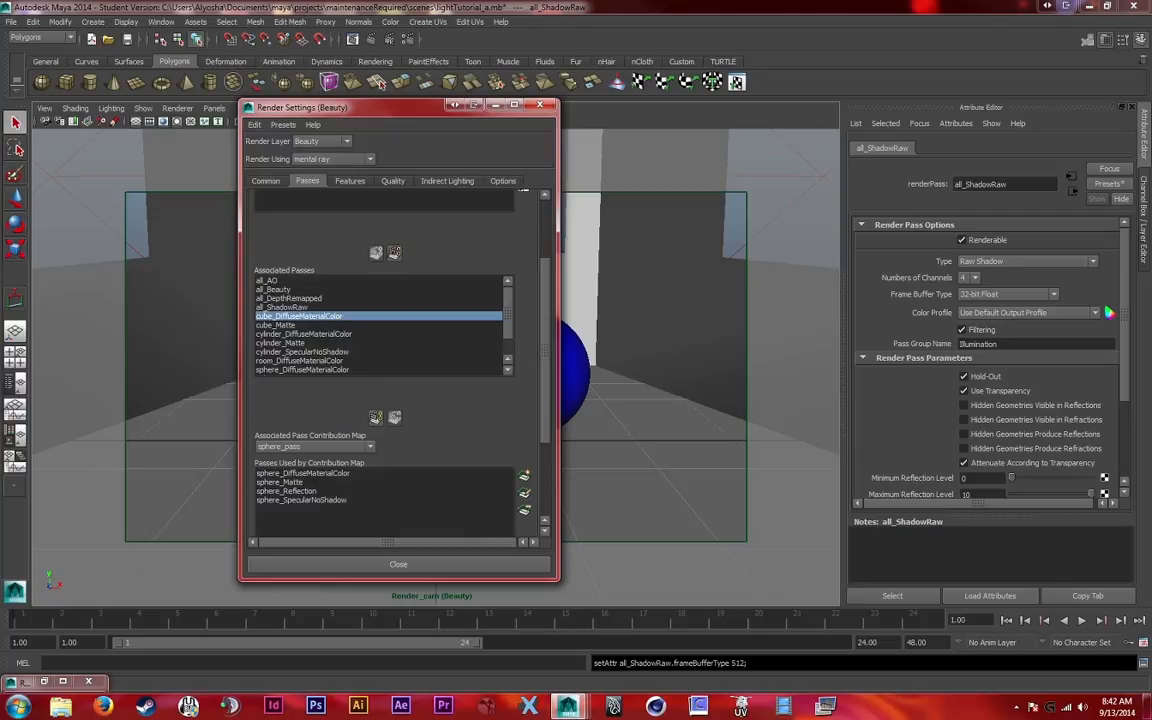
{"action": "left_click_drag", "start_coordinate": [322, 107], "coordinate": [400, 137]}
{"action": "left_click", "coordinate": [346, 311]}
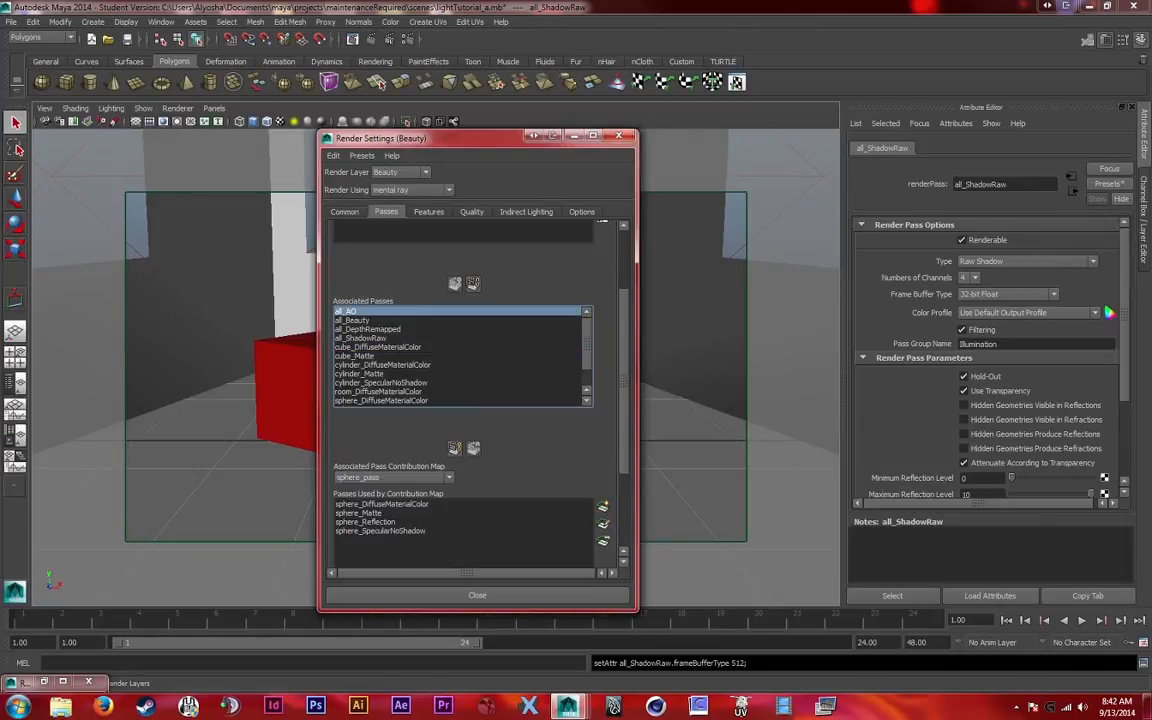
{"action": "left_click", "coordinate": [357, 320]}
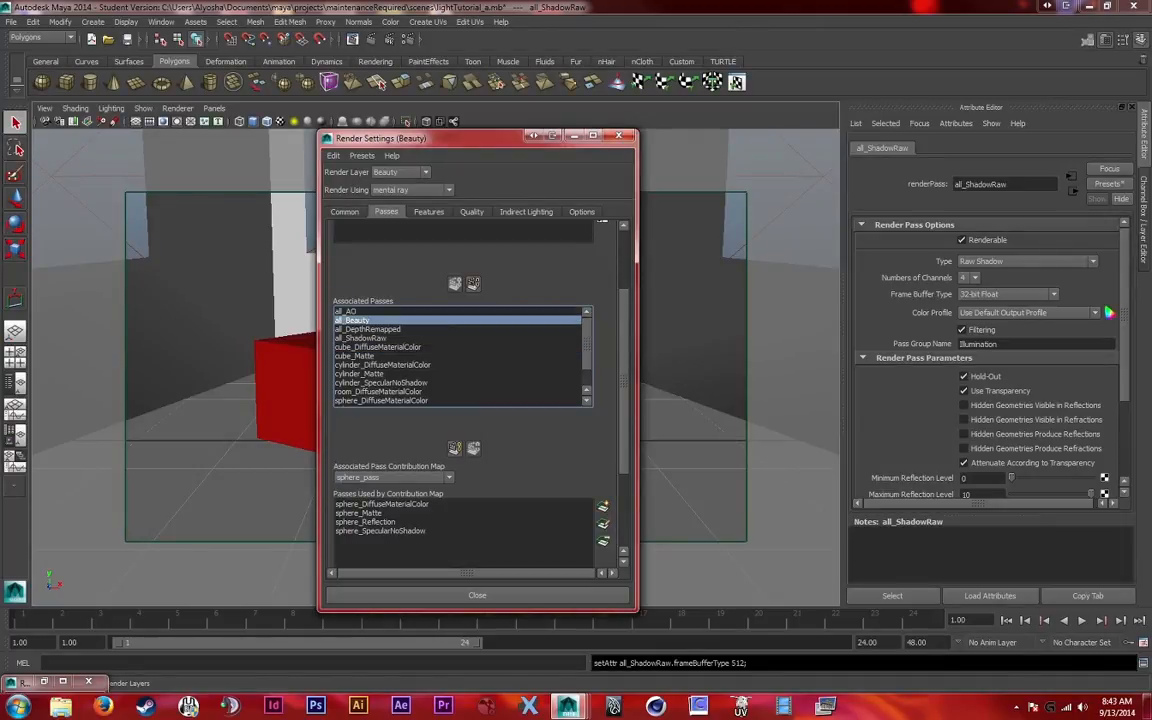
{"action": "left_click", "coordinate": [367, 329]}
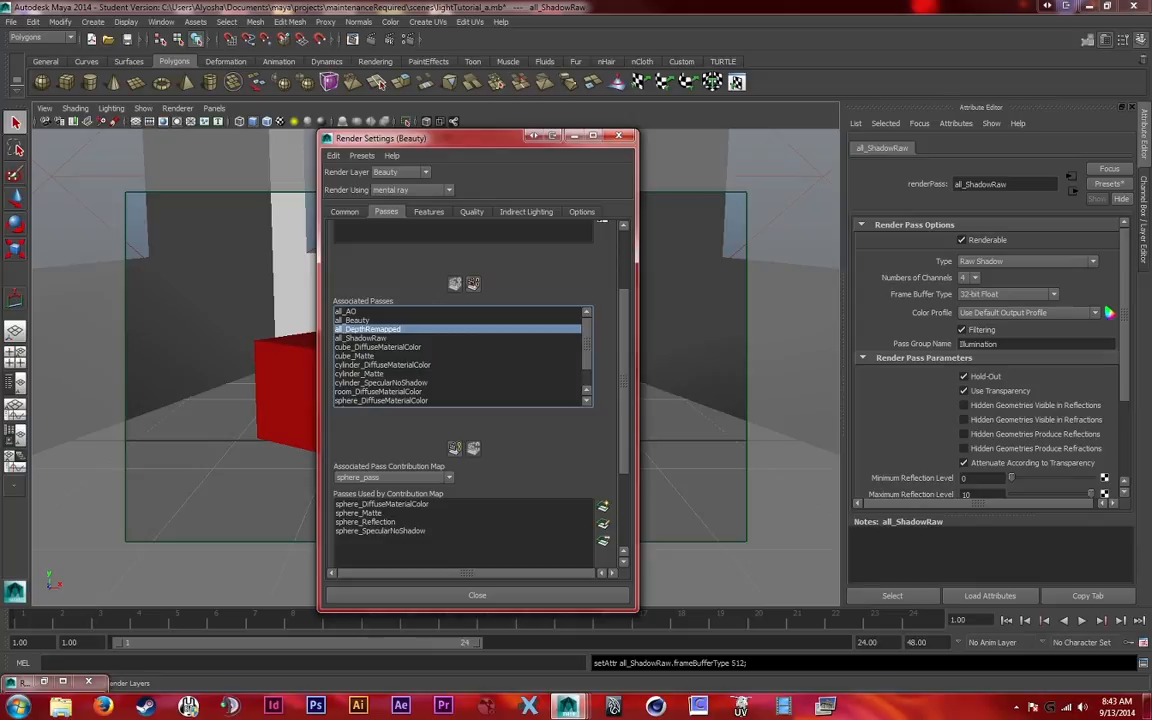
{"action": "left_click", "coordinate": [361, 338]}
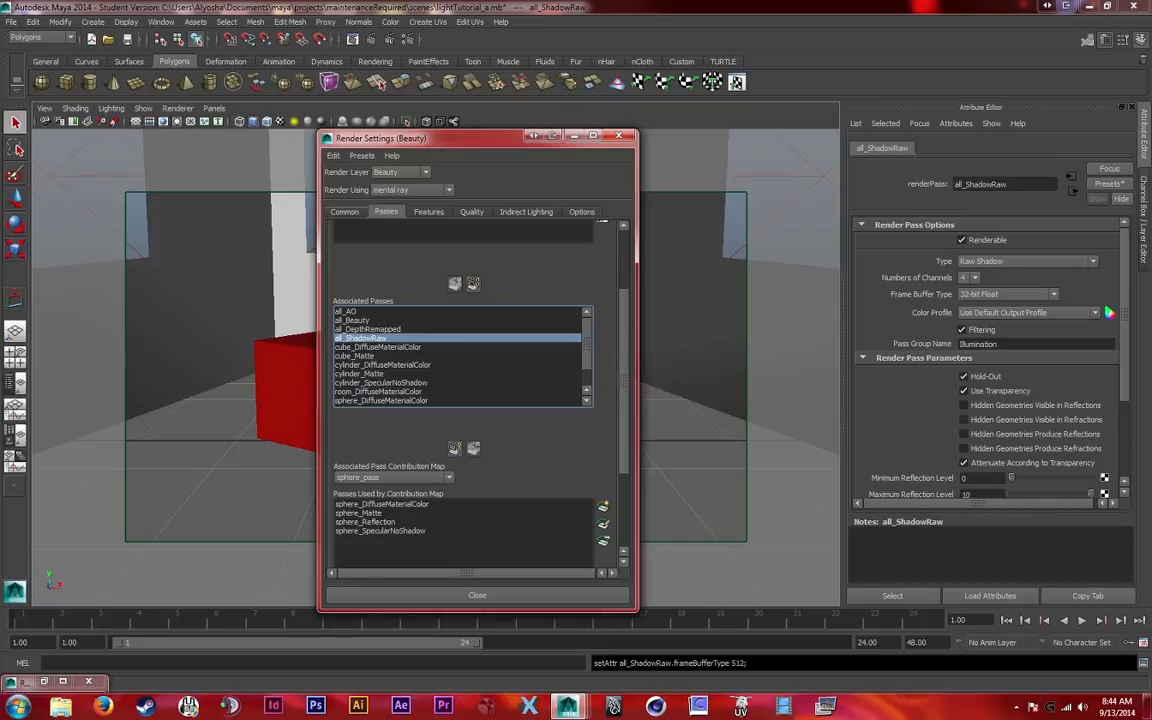
Set the image format of the Beauty render output to OpenEXR (exr)
{"action": "left_click", "coordinate": [345, 212]}
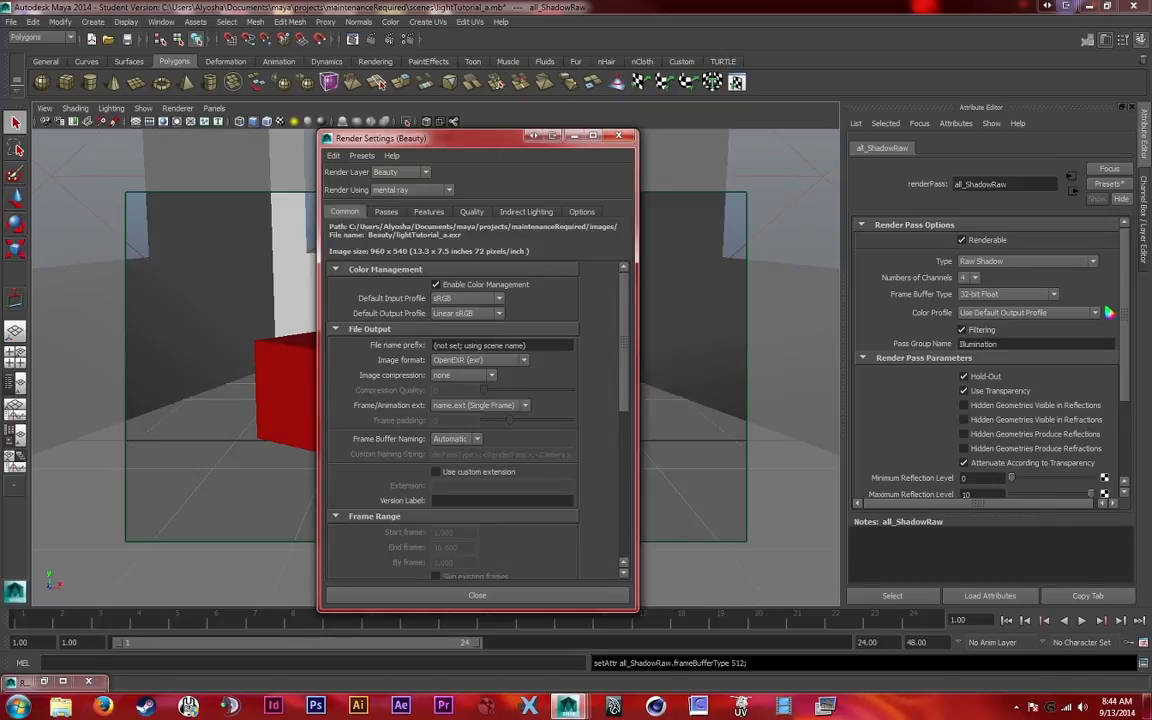
{"action": "left_click", "coordinate": [478, 360]}
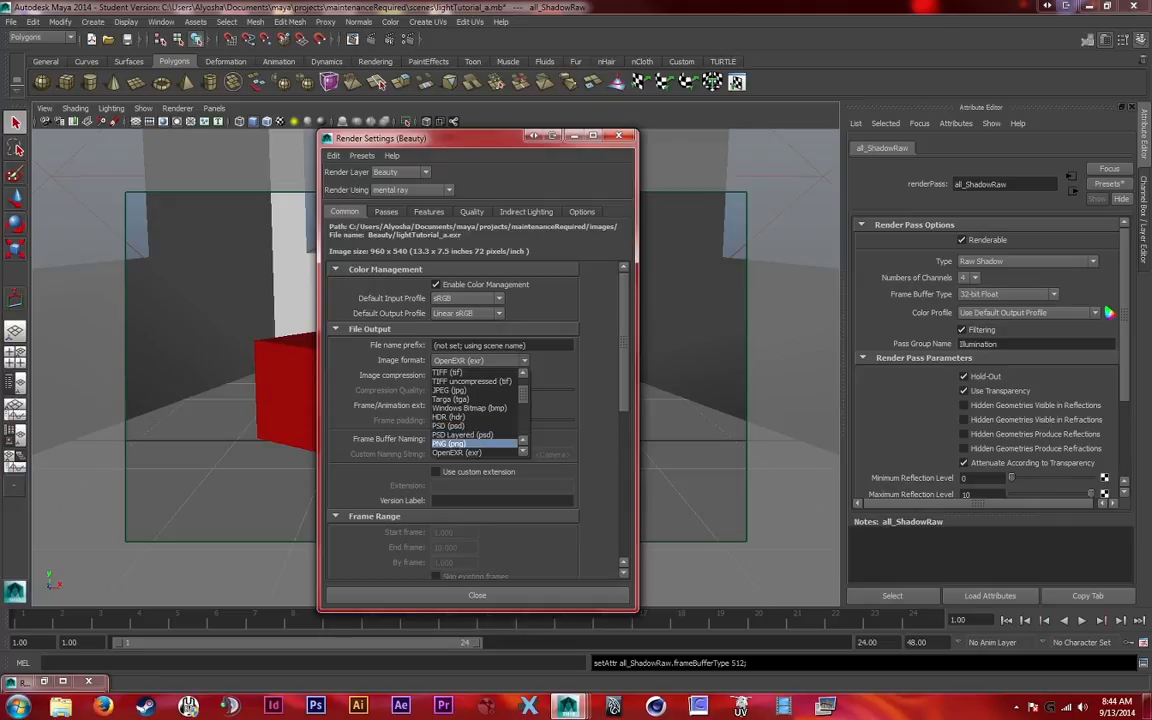
{"action": "left_click", "coordinate": [465, 453]}
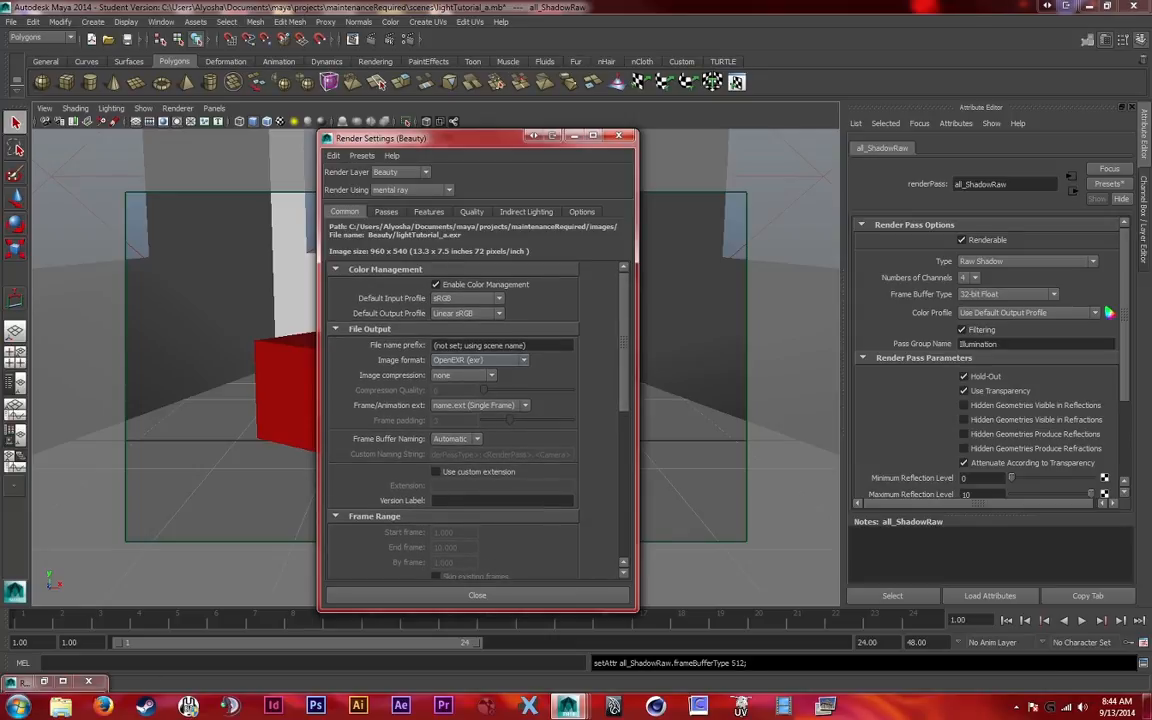
{"action": "left_click", "coordinate": [480, 360]}
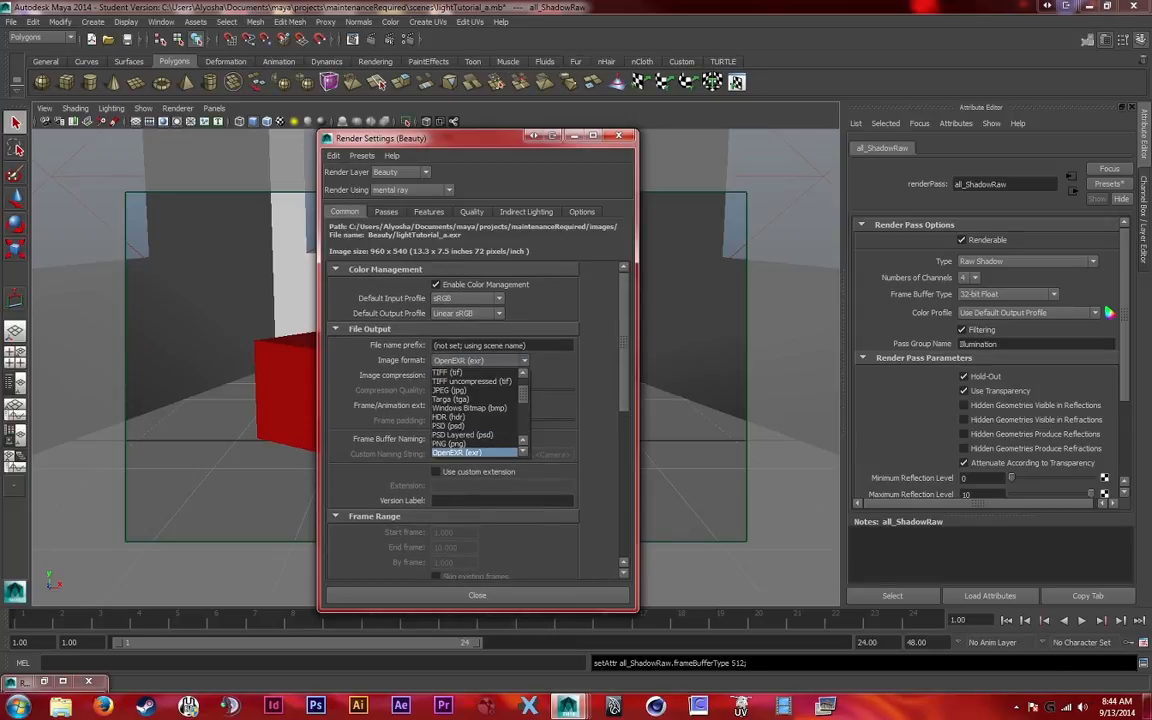
{"action": "left_click", "coordinate": [474, 453]}
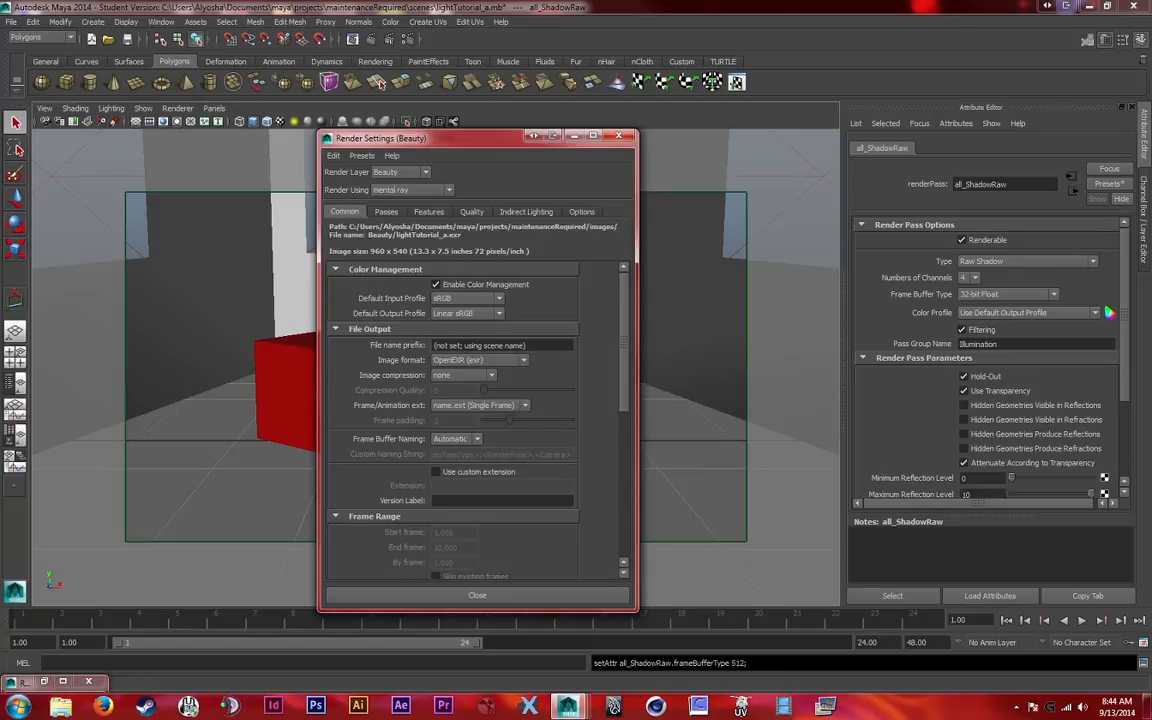
Review the frame/animation extension choices, frame range, renderable camera and image size in the common render settings
{"action": "left_click", "coordinate": [480, 405]}
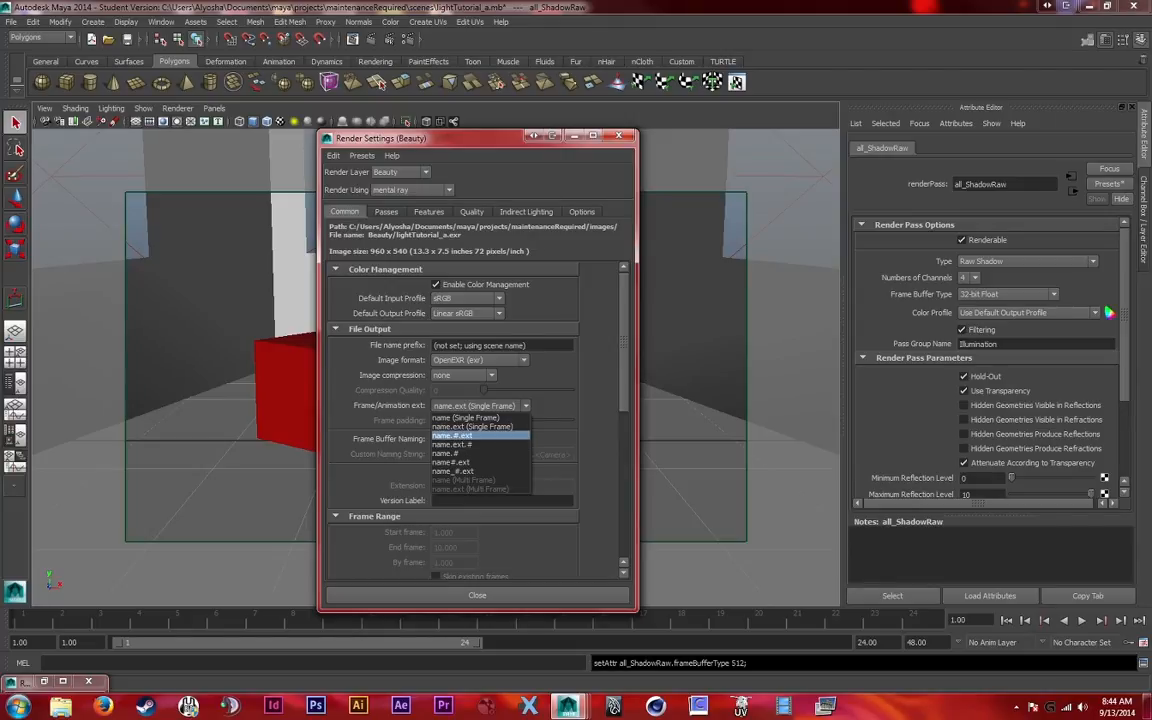
{"action": "left_click", "coordinate": [482, 407]}
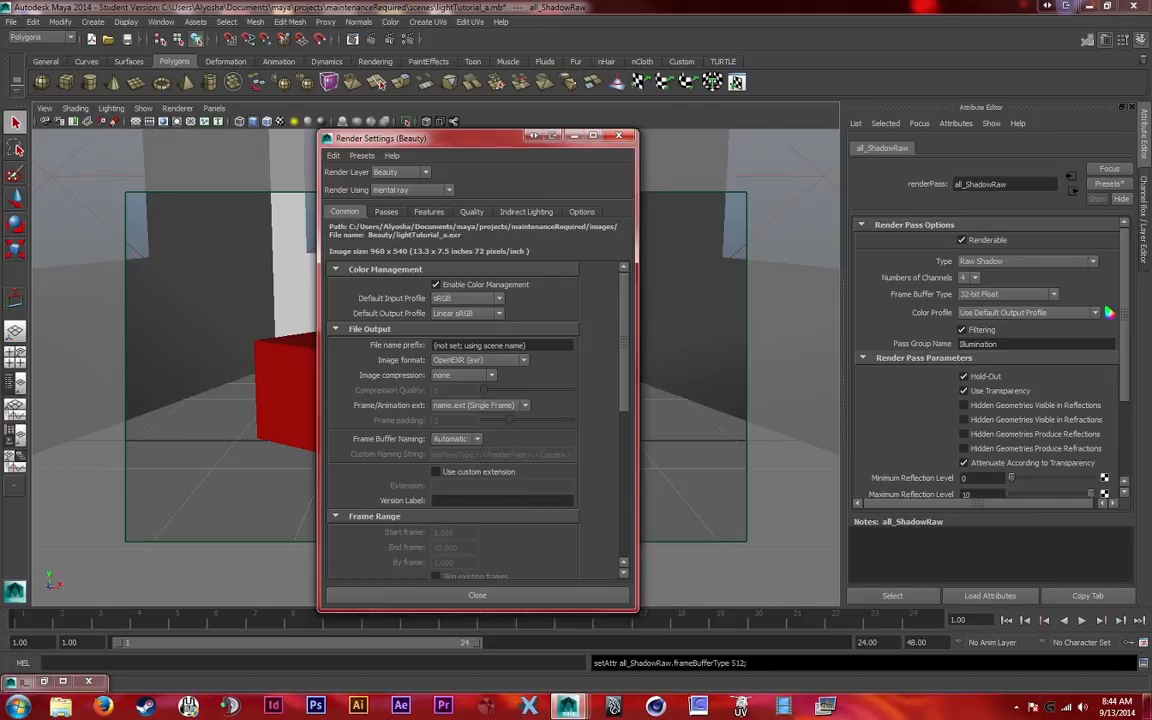
{"action": "scroll", "coordinate": [476, 420], "scroll_direction": "down", "scroll_amount": 6}
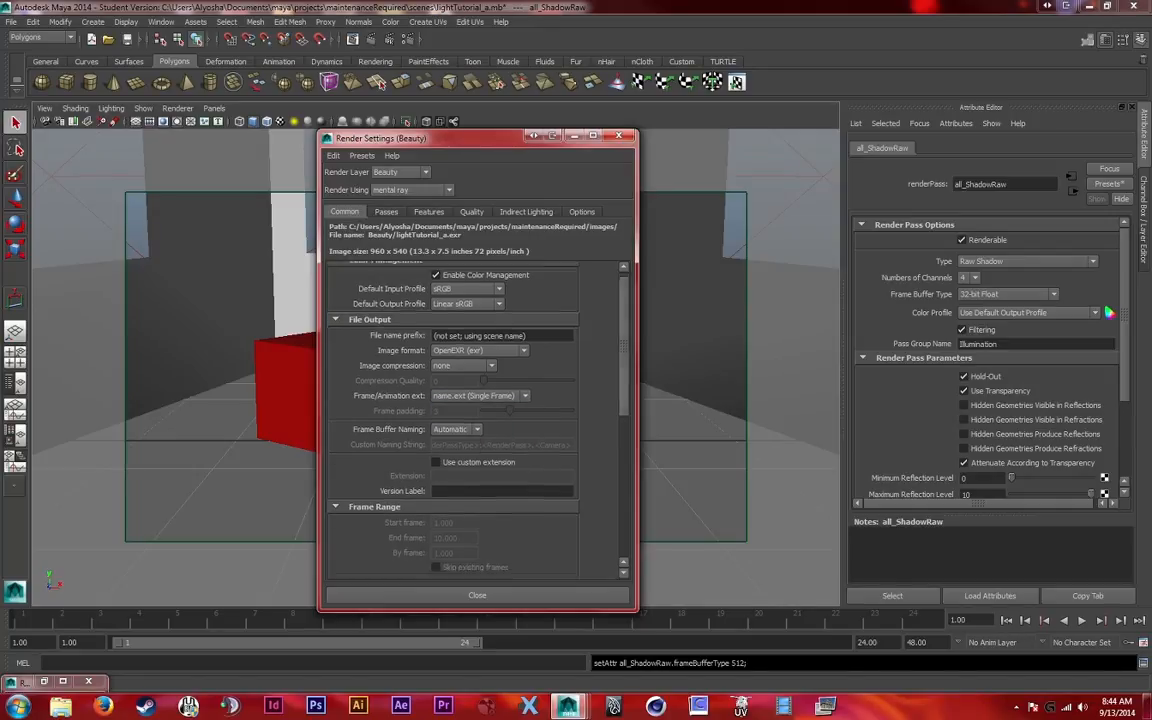
{"action": "left_click", "coordinate": [482, 416]}
{"action": "left_click", "coordinate": [482, 418]}
{"action": "scroll", "coordinate": [482, 418], "scroll_direction": "down", "scroll_amount": 1}
{"action": "scroll", "coordinate": [476, 420], "scroll_direction": "down", "scroll_amount": 2}
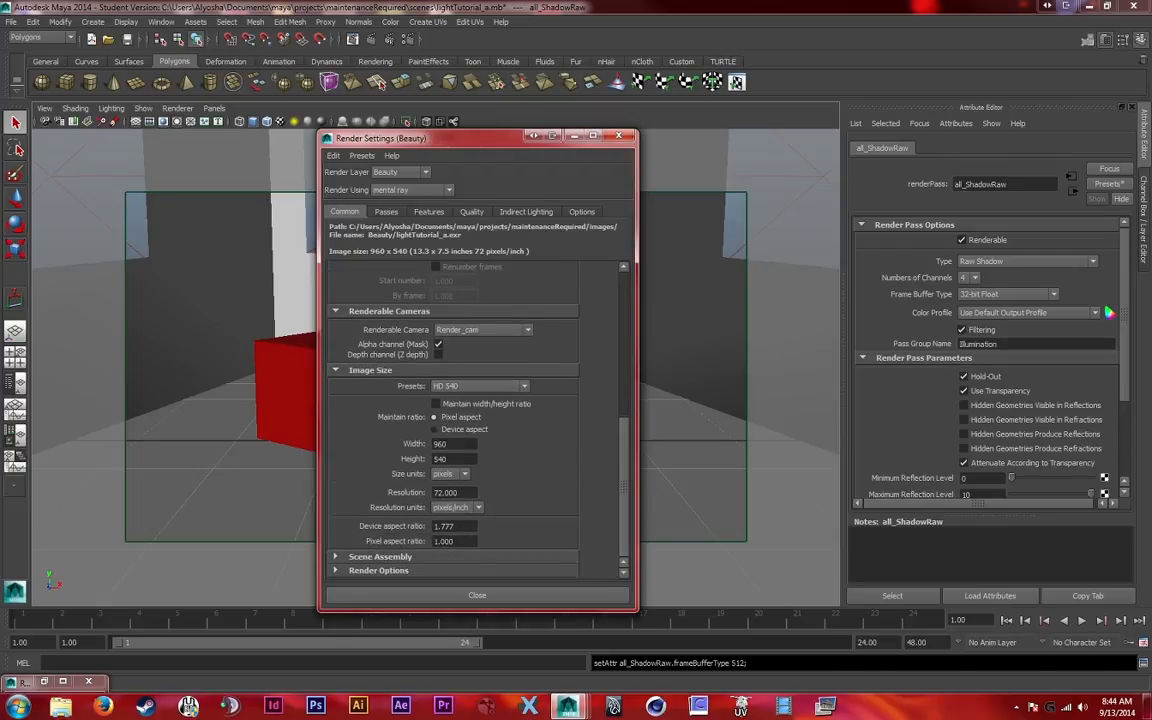
{"action": "scroll", "coordinate": [476, 420], "scroll_direction": "up", "scroll_amount": 8}
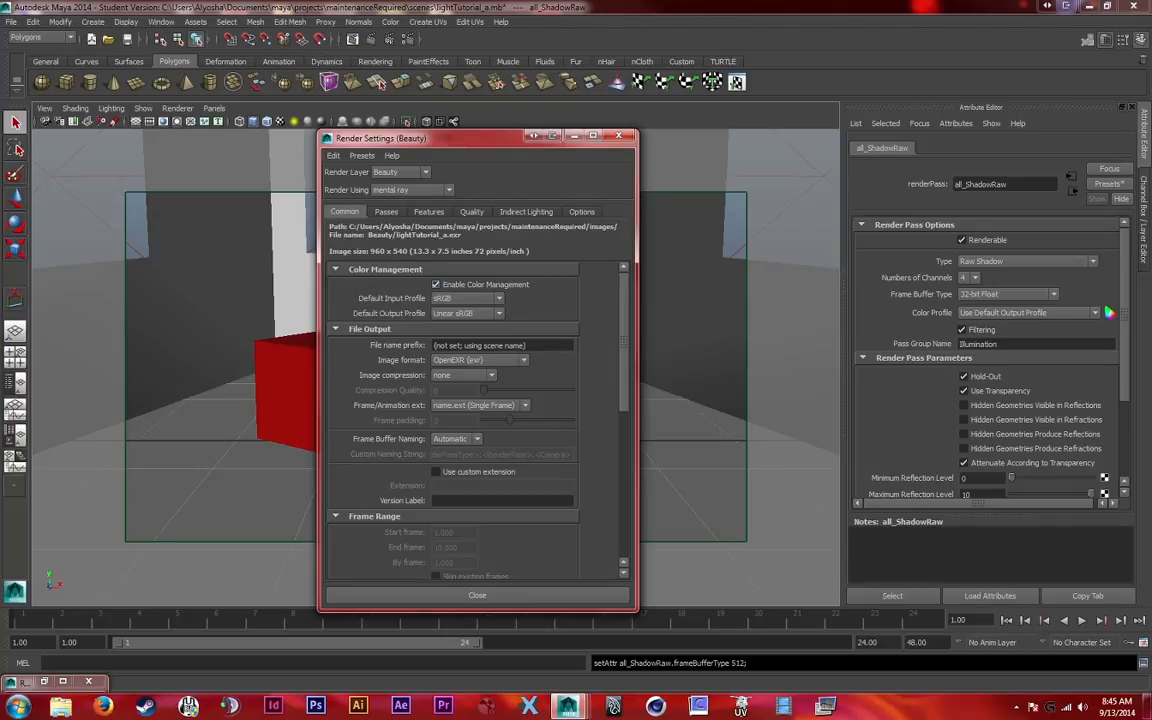
Set the framebuffer data type to RGBA (Float) 4x32 Bit in the quality settings and close the render settings
{"action": "left_click", "coordinate": [471, 212]}
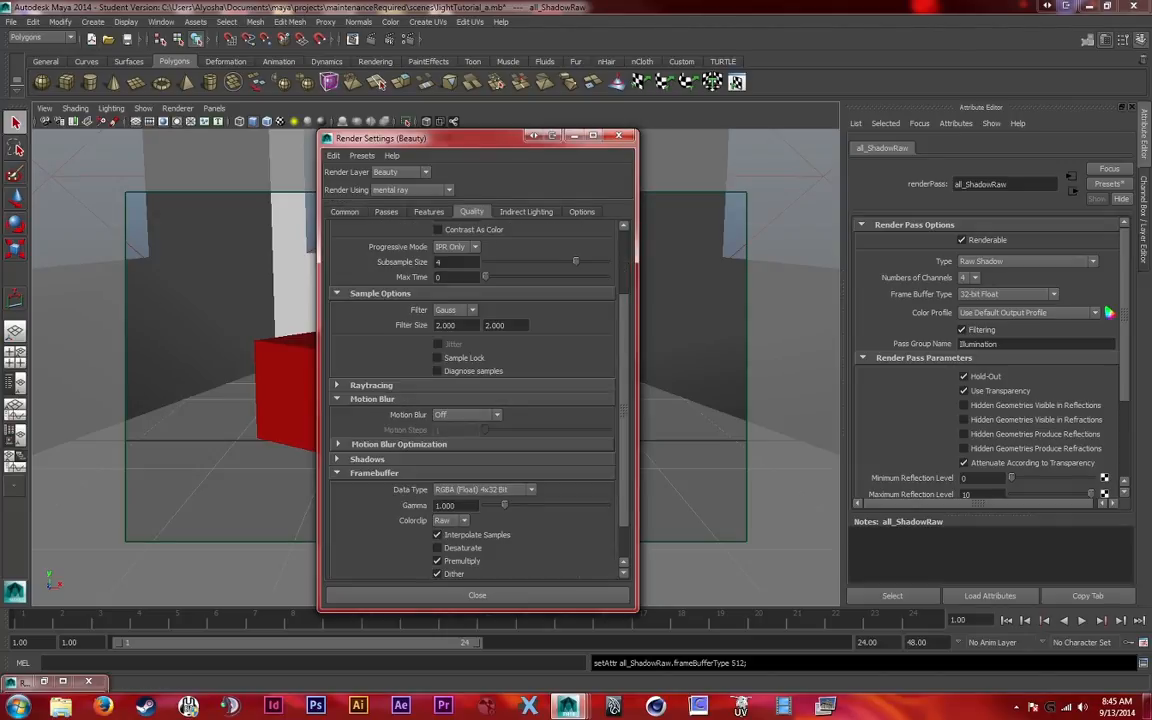
{"action": "left_click", "coordinate": [483, 489]}
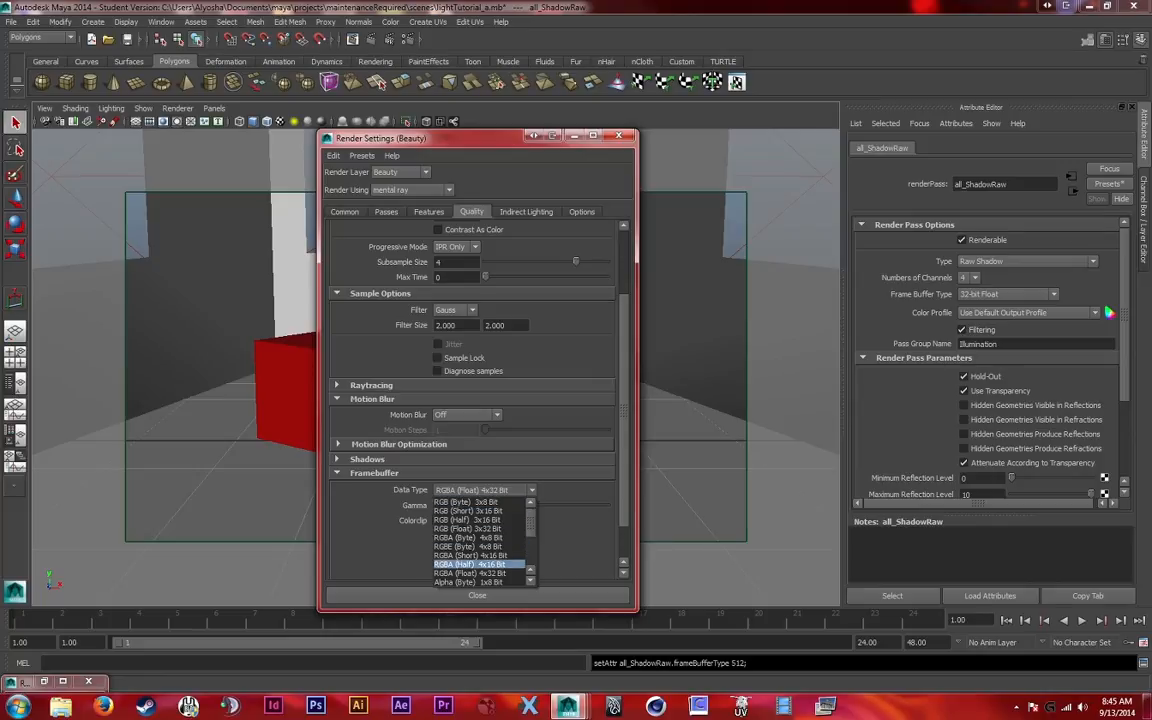
{"action": "left_click", "coordinate": [470, 573]}
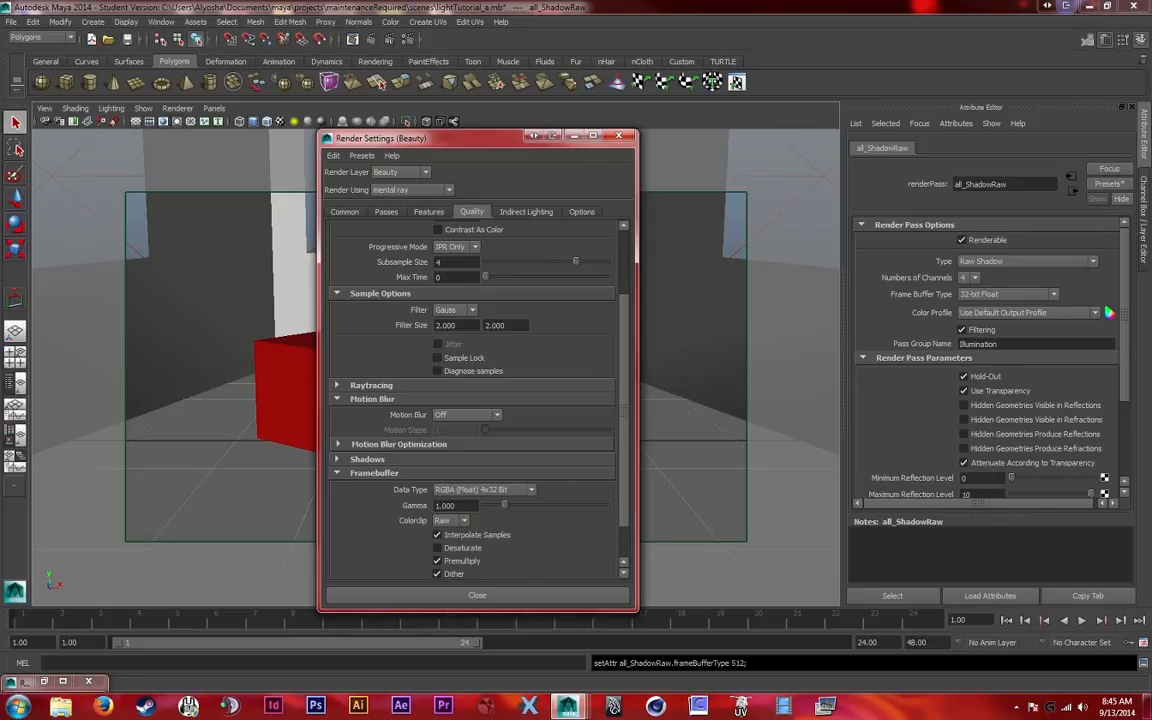
{"action": "left_click", "coordinate": [477, 595]}
Set the Render View color management's image color profile to Linear sRGB
{"action": "left_click", "coordinate": [318, 38]}
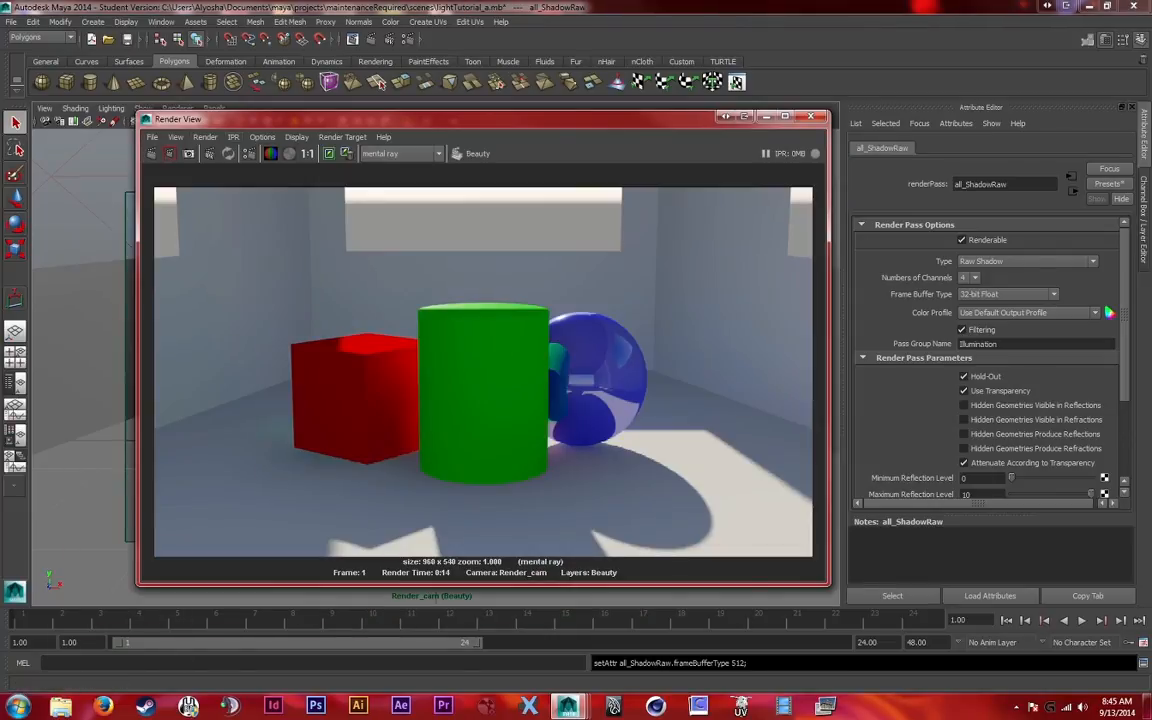
{"action": "left_click", "coordinate": [297, 137]}
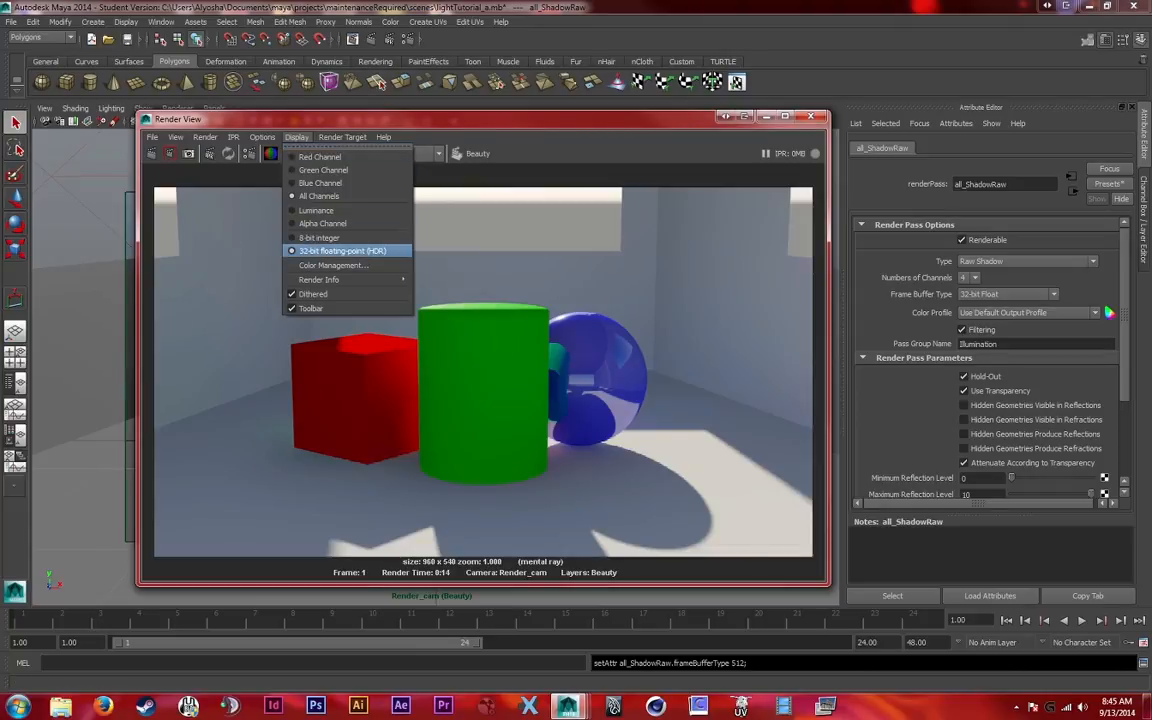
{"action": "left_click", "coordinate": [333, 265]}
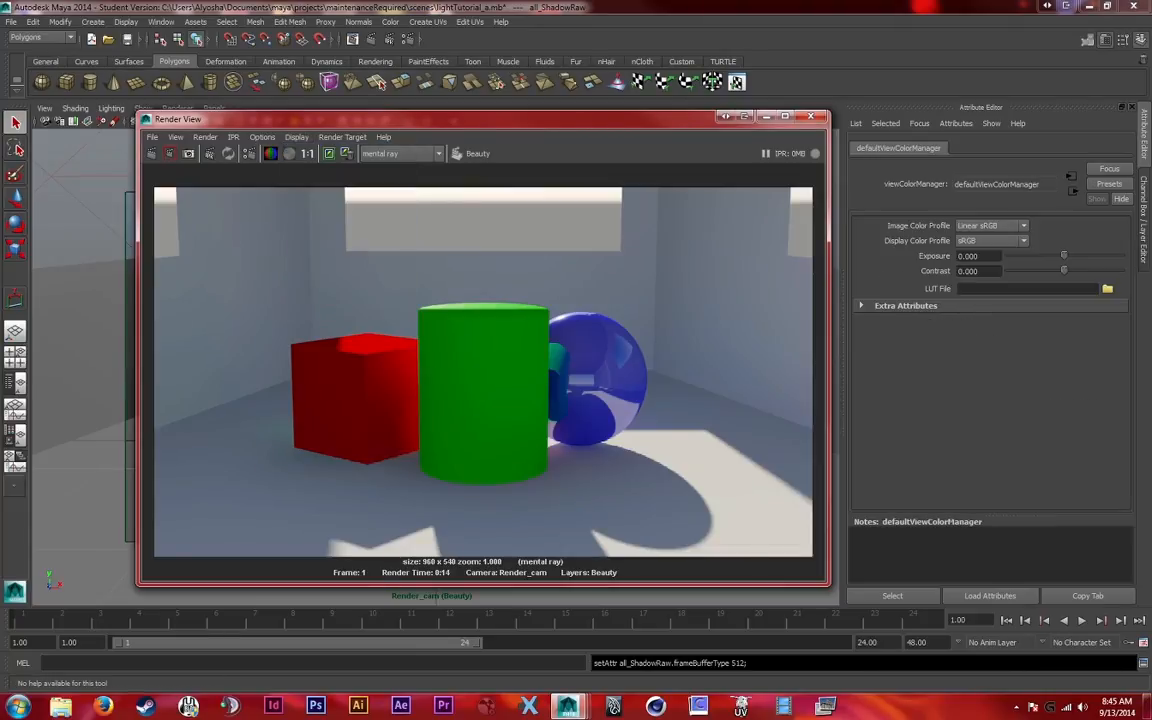
{"action": "left_click", "coordinate": [990, 226]}
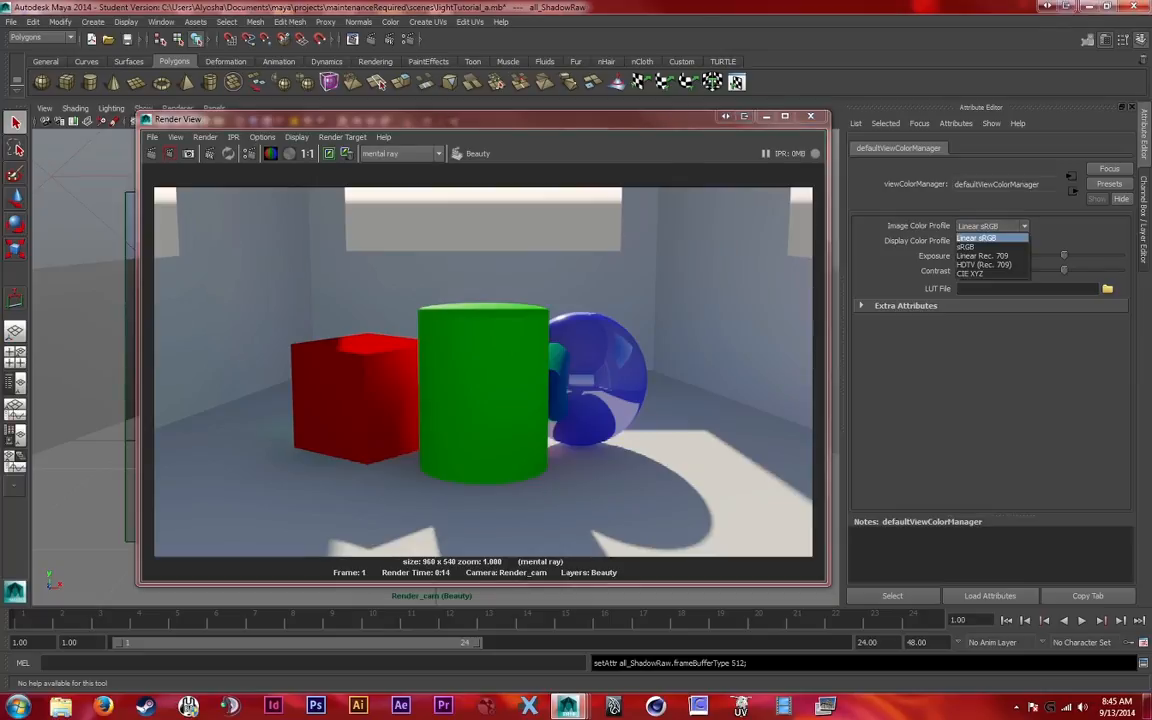
{"action": "left_click", "coordinate": [990, 239]}
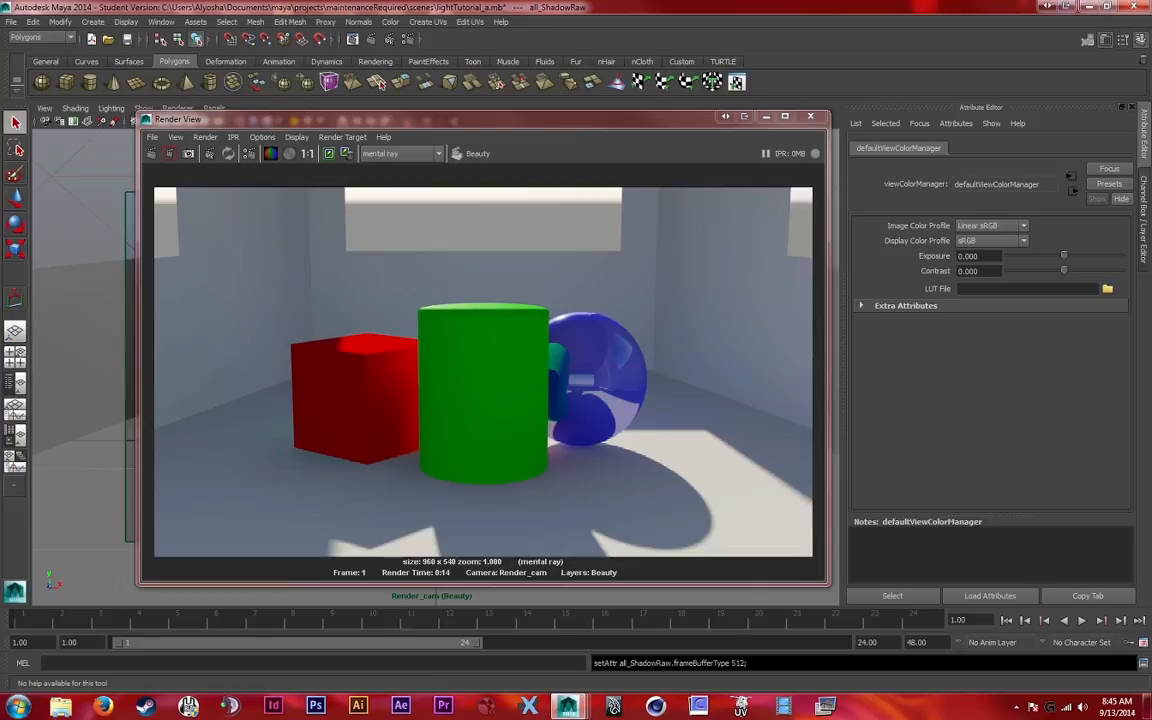
Apply the Save Color-Managed Image mode for saving the rendered image, and render the current frame with mental ray
{"action": "left_click", "coordinate": [152, 137]}
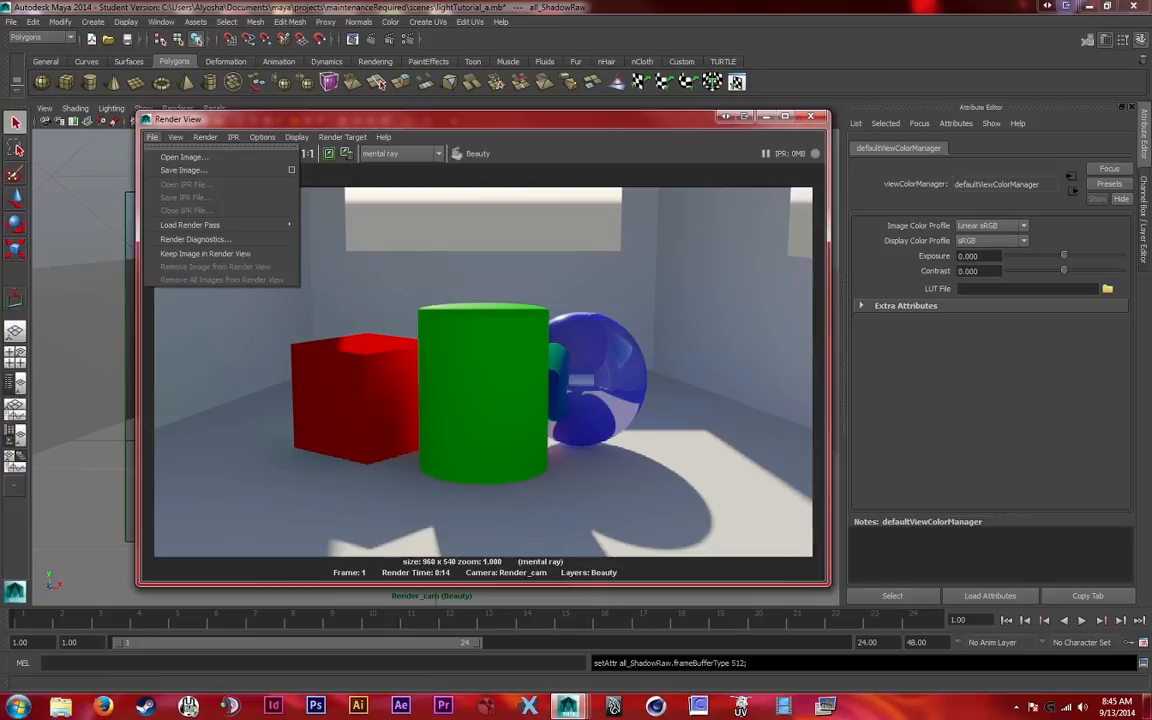
{"action": "left_click", "coordinate": [291, 170]}
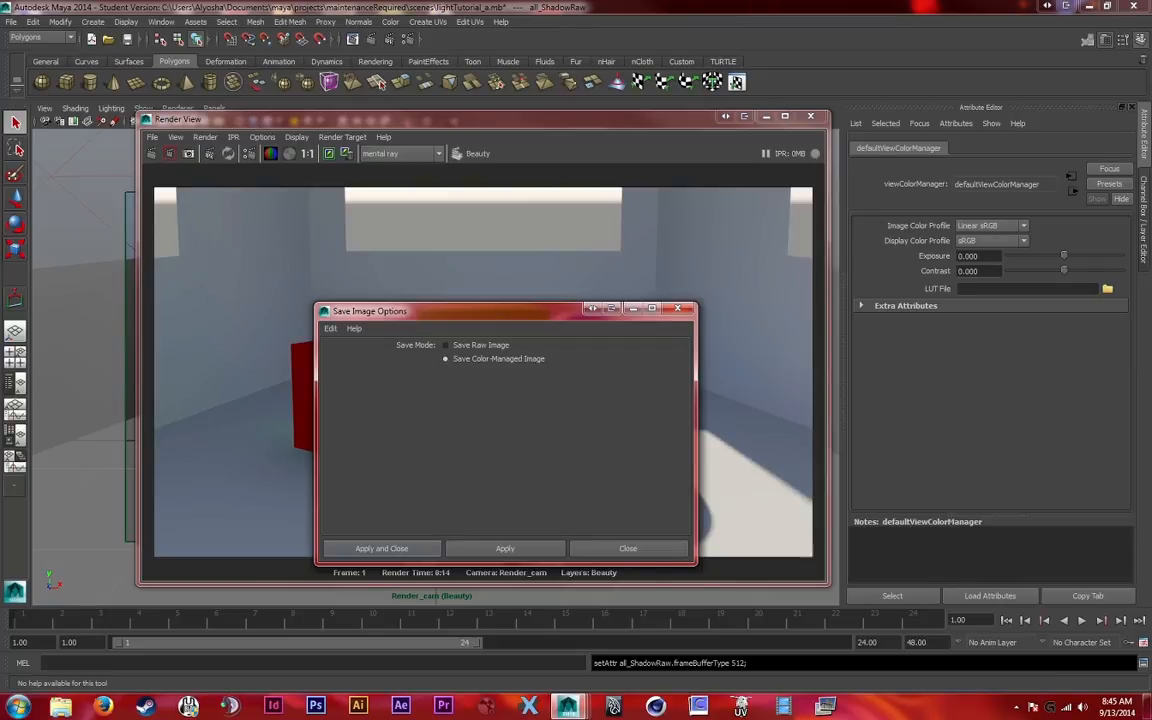
{"action": "left_click", "coordinate": [382, 548]}
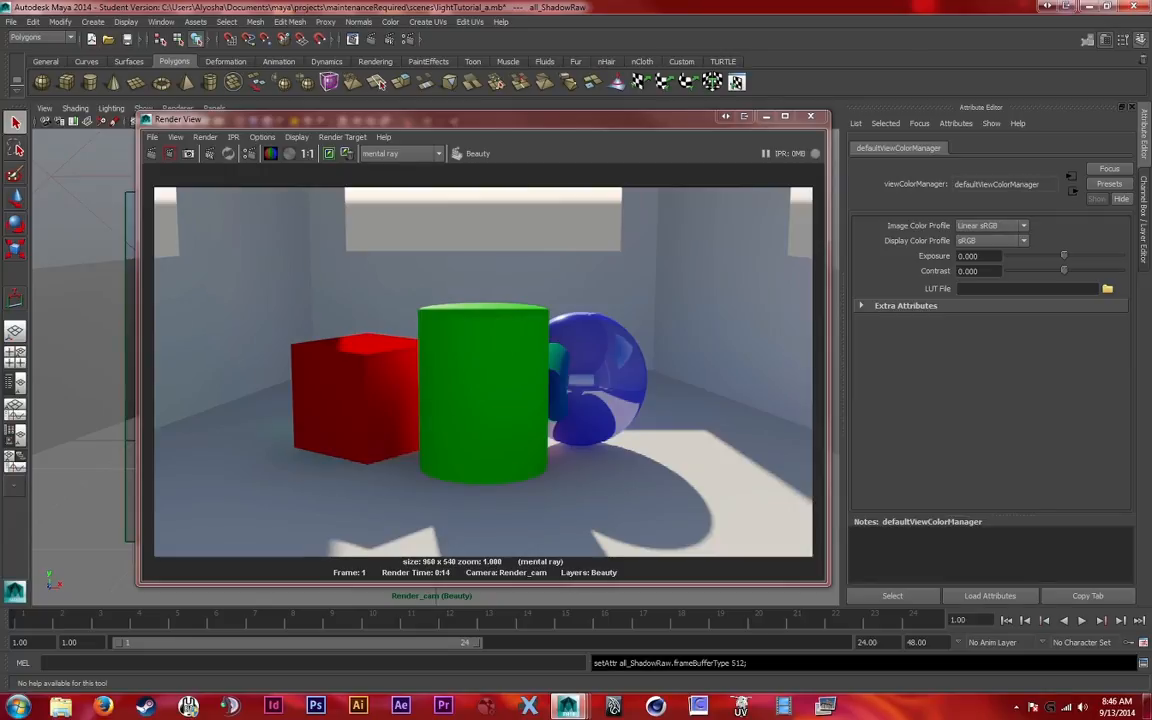
{"action": "left_click_drag", "start_coordinate": [480, 118], "coordinate": [444, 118]}
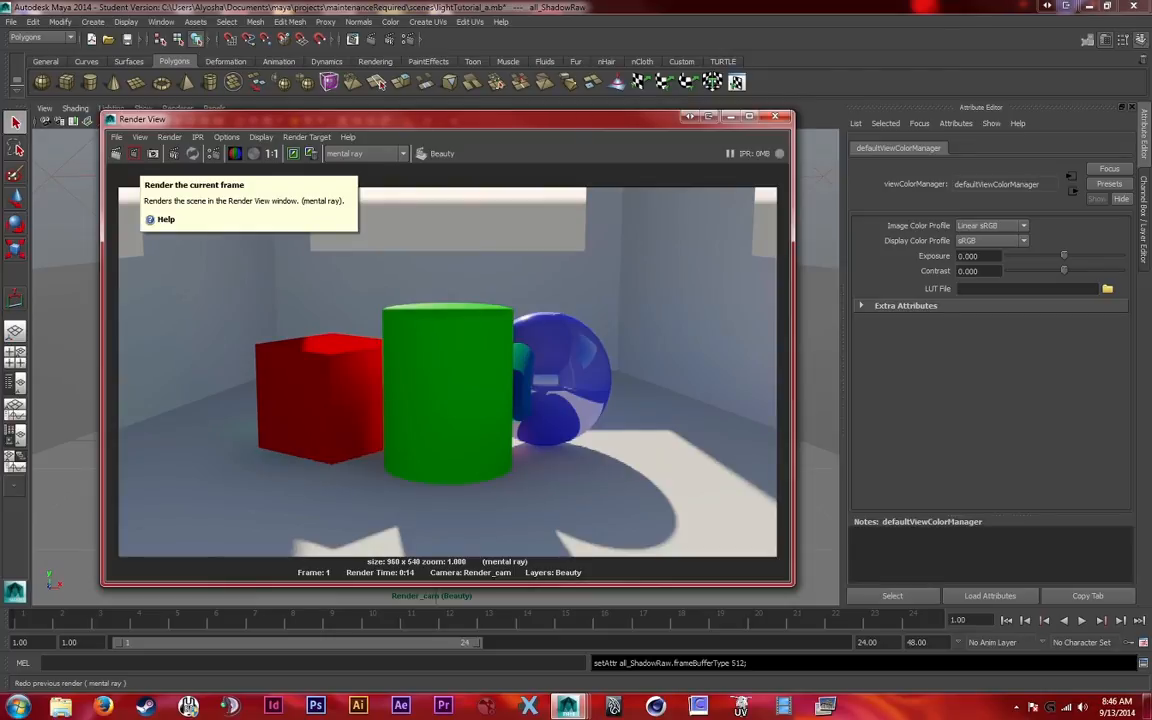
{"action": "left_click", "coordinate": [134, 153]}
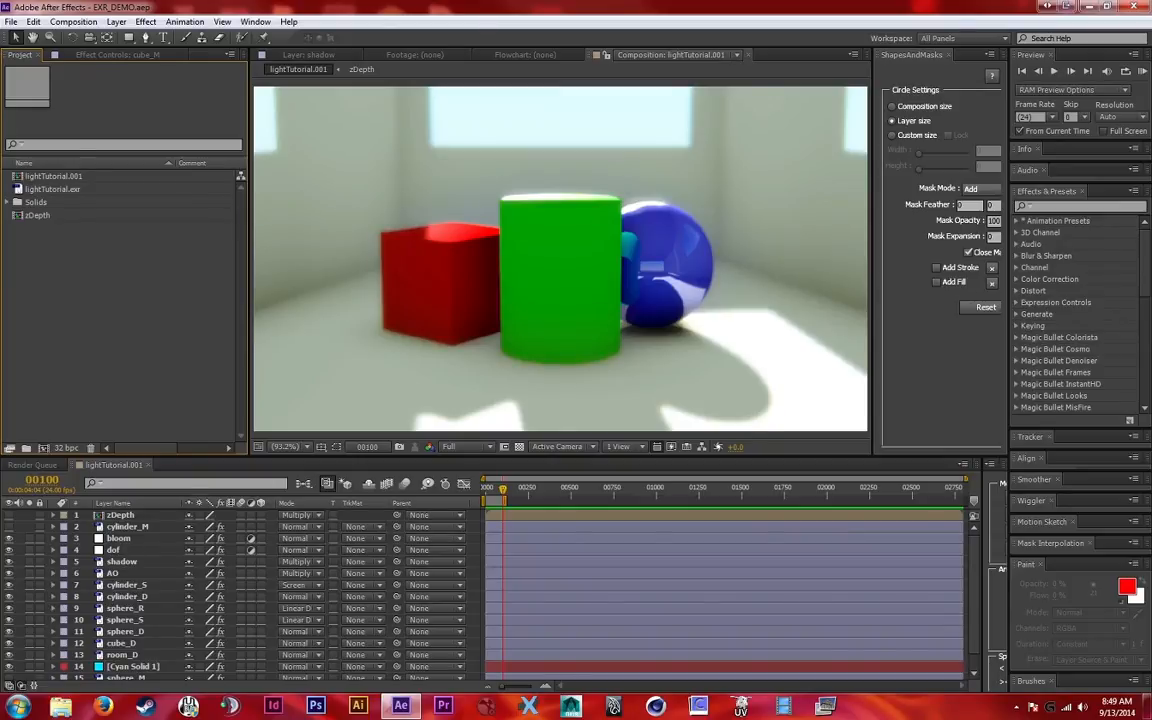
Switch to After Effects and create a new composition from the lightTutorial.exr footage
{"action": "left_click_drag", "start_coordinate": [24, 189], "coordinate": [12, 448]}
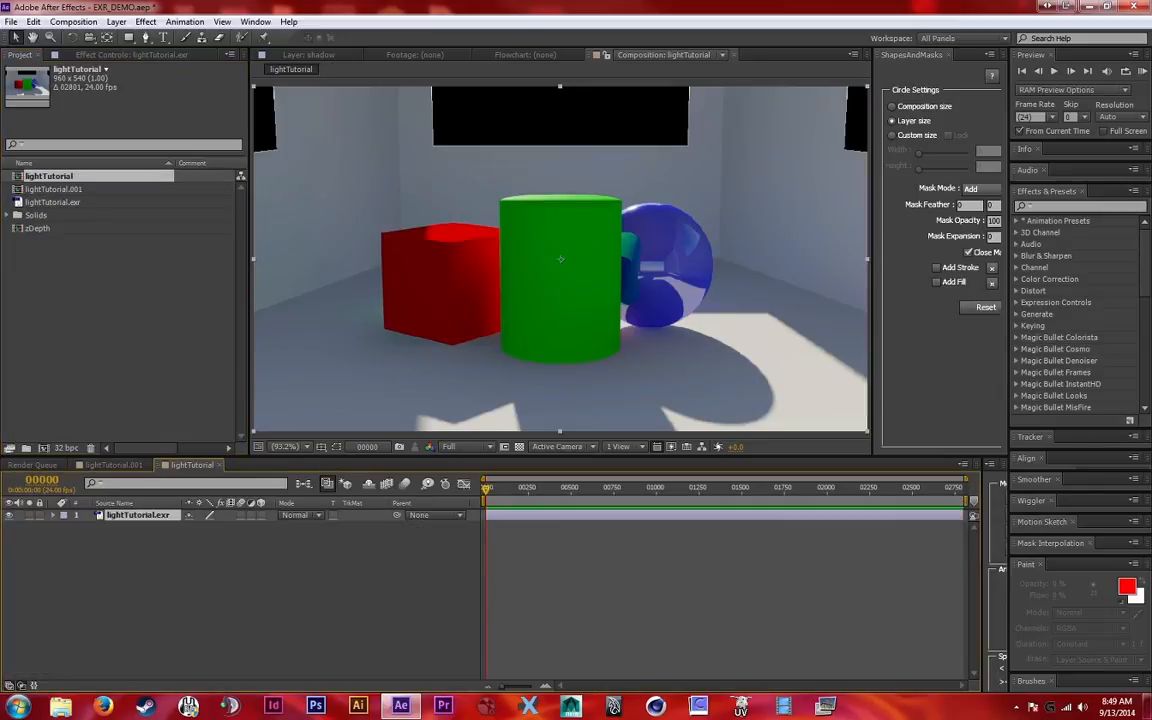
Configure the project color settings with 32 bits per channel (float), working space sRGB IEC61966-2.1 and Linearize Working Space enabled
{"action": "left_click", "coordinate": [66, 447]}
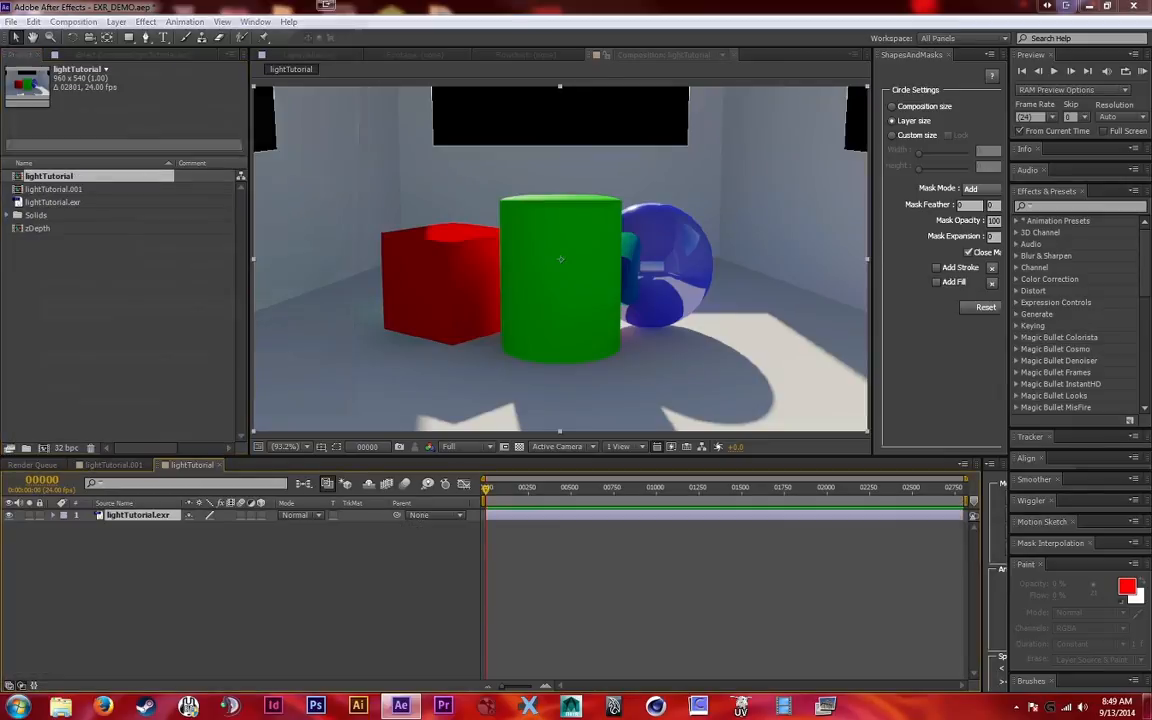
{"action": "left_click", "coordinate": [234, 182]}
{"action": "left_click", "coordinate": [196, 229]}
{"action": "left_click", "coordinate": [234, 203]}
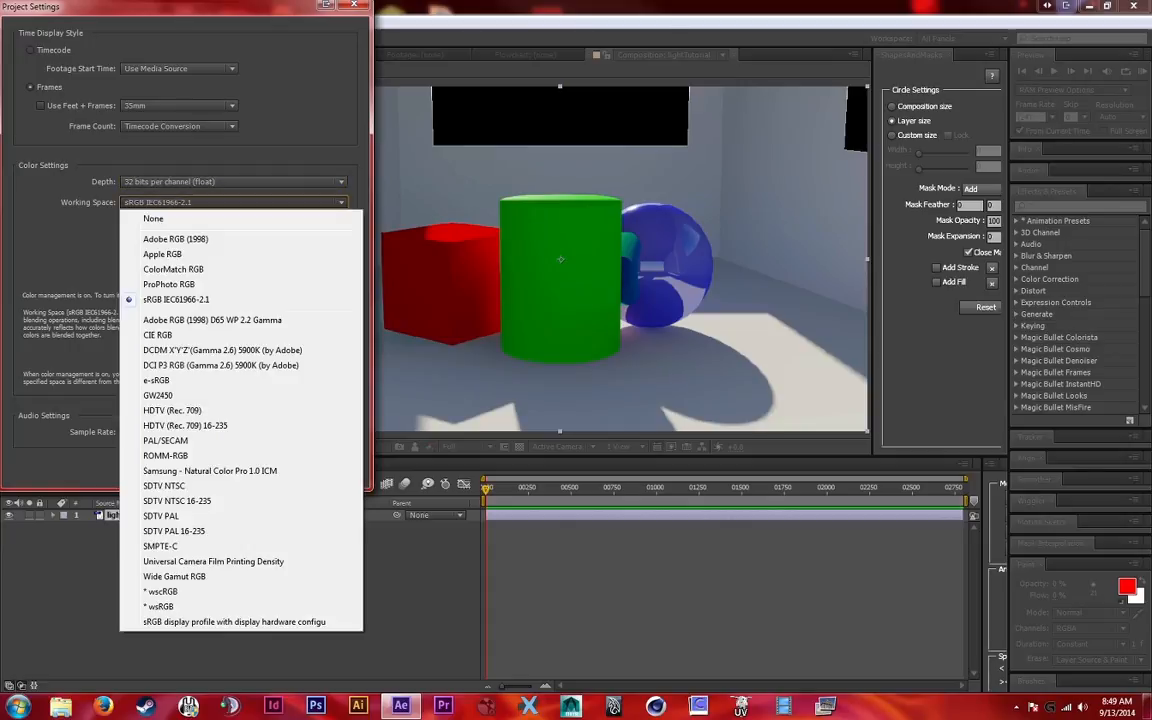
{"action": "left_click", "coordinate": [234, 203]}
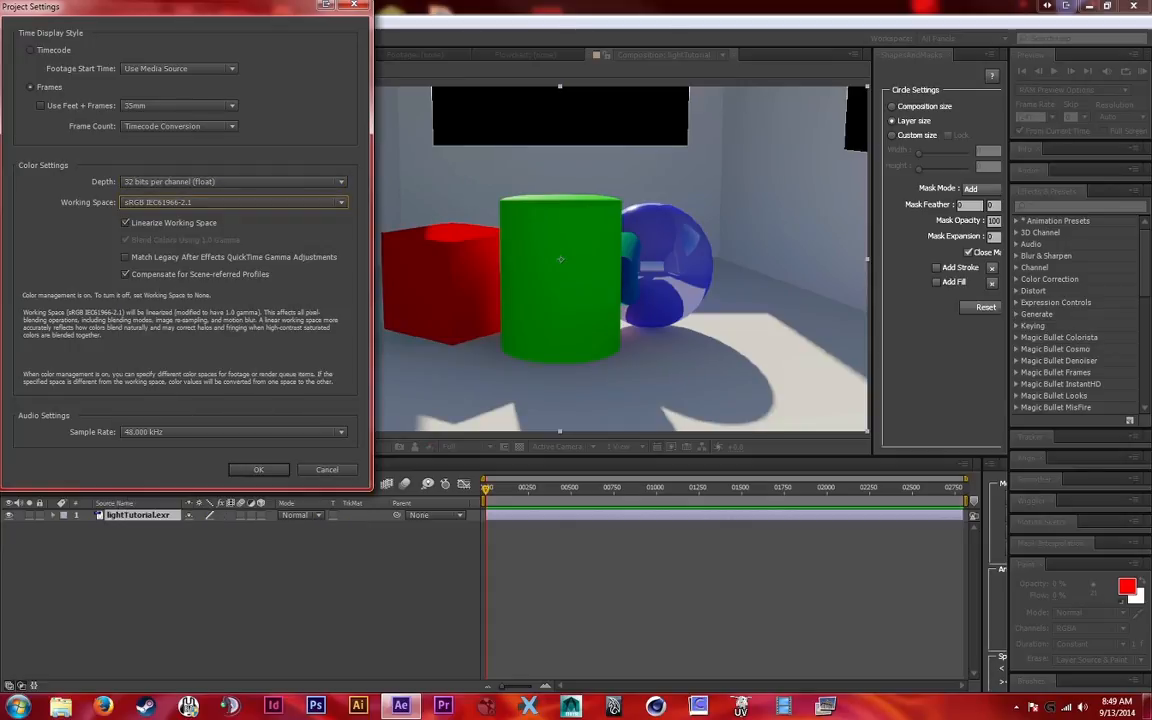
{"action": "left_click", "coordinate": [234, 203]}
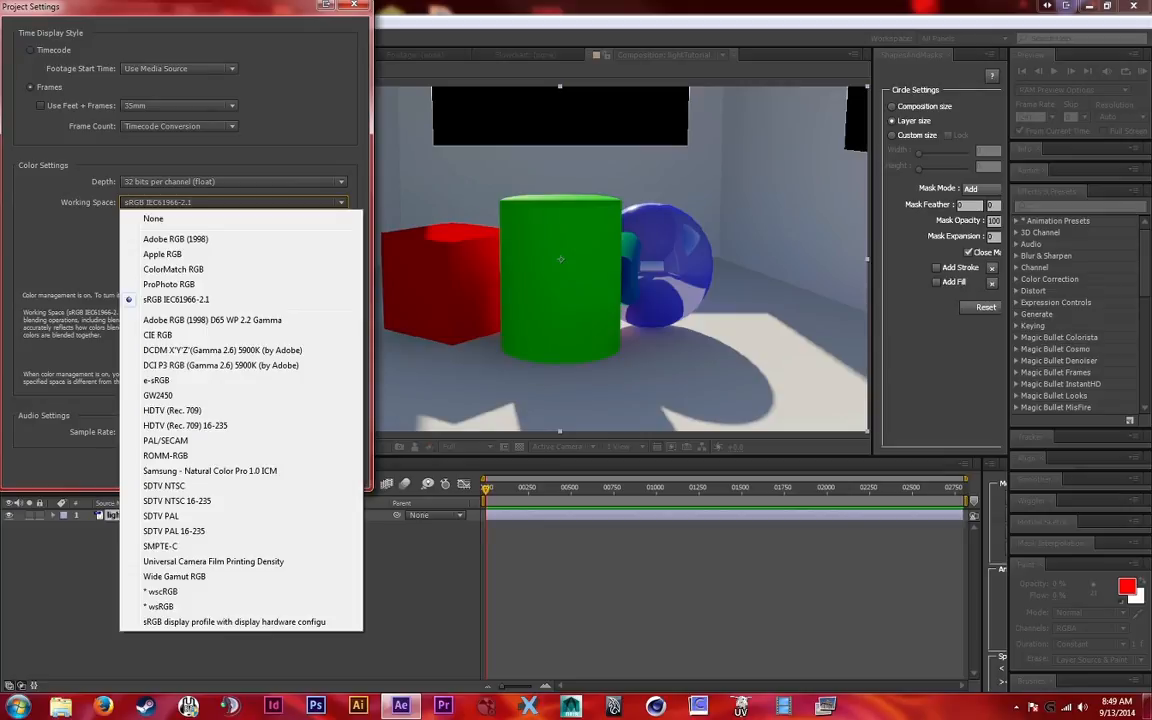
{"action": "left_click", "coordinate": [234, 203]}
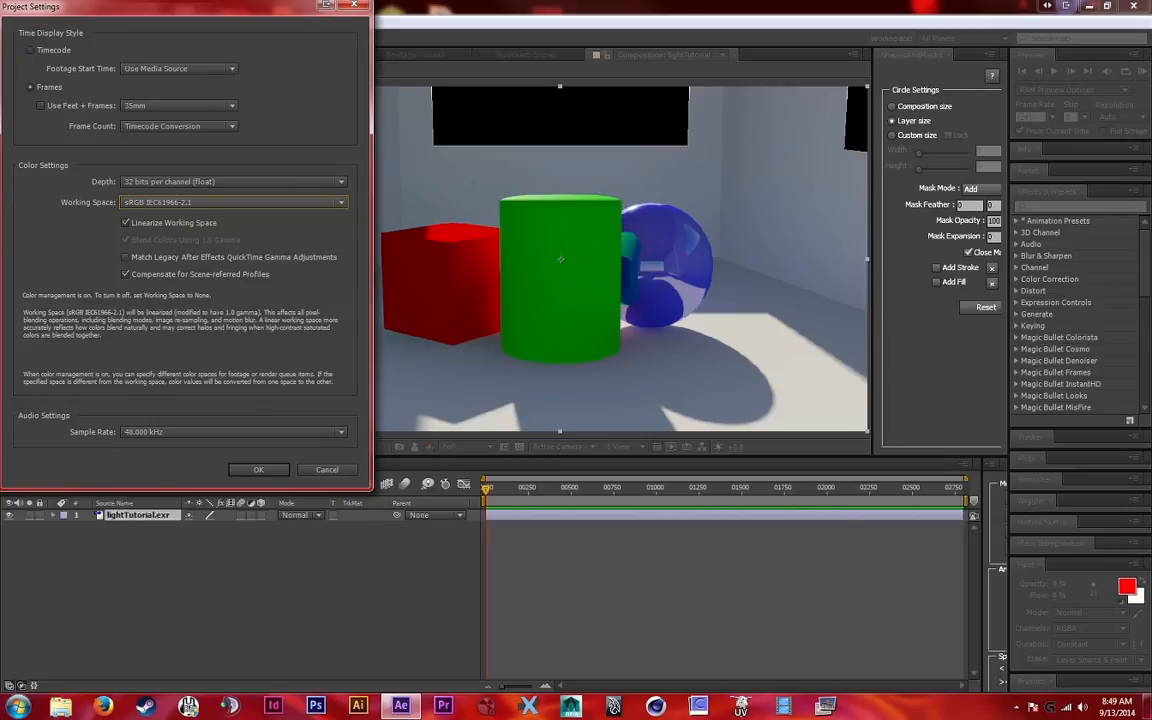
{"action": "key", "text": "Tab"}
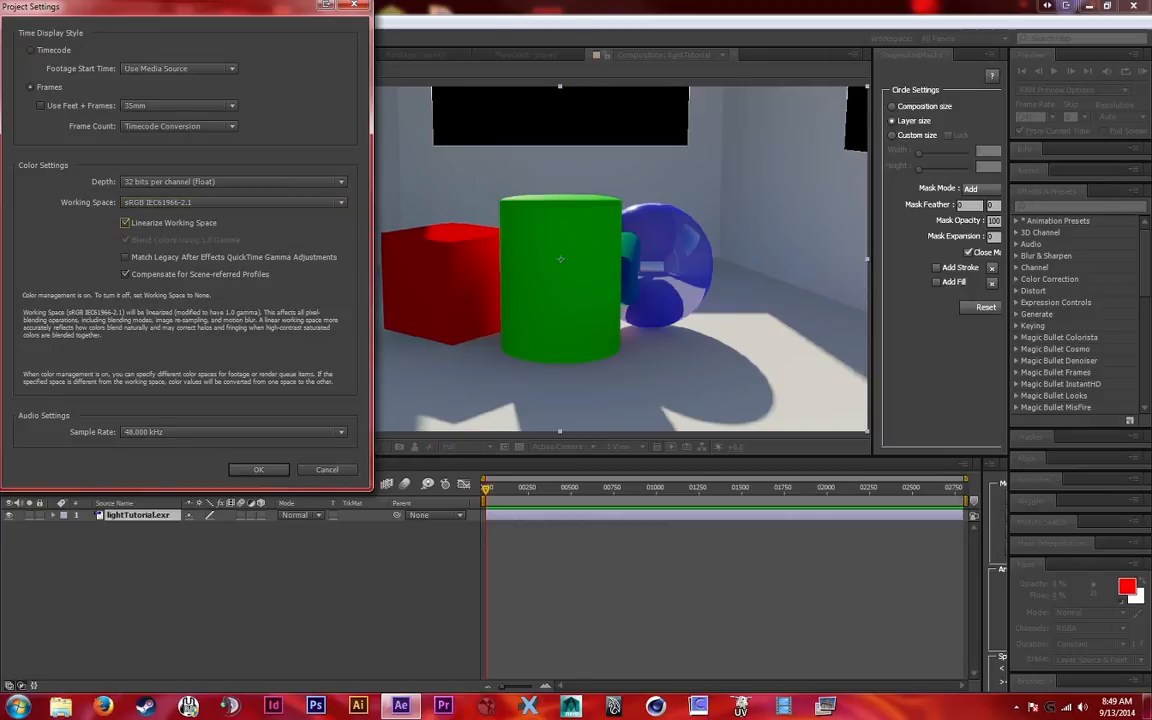
{"action": "key", "text": "Return"}
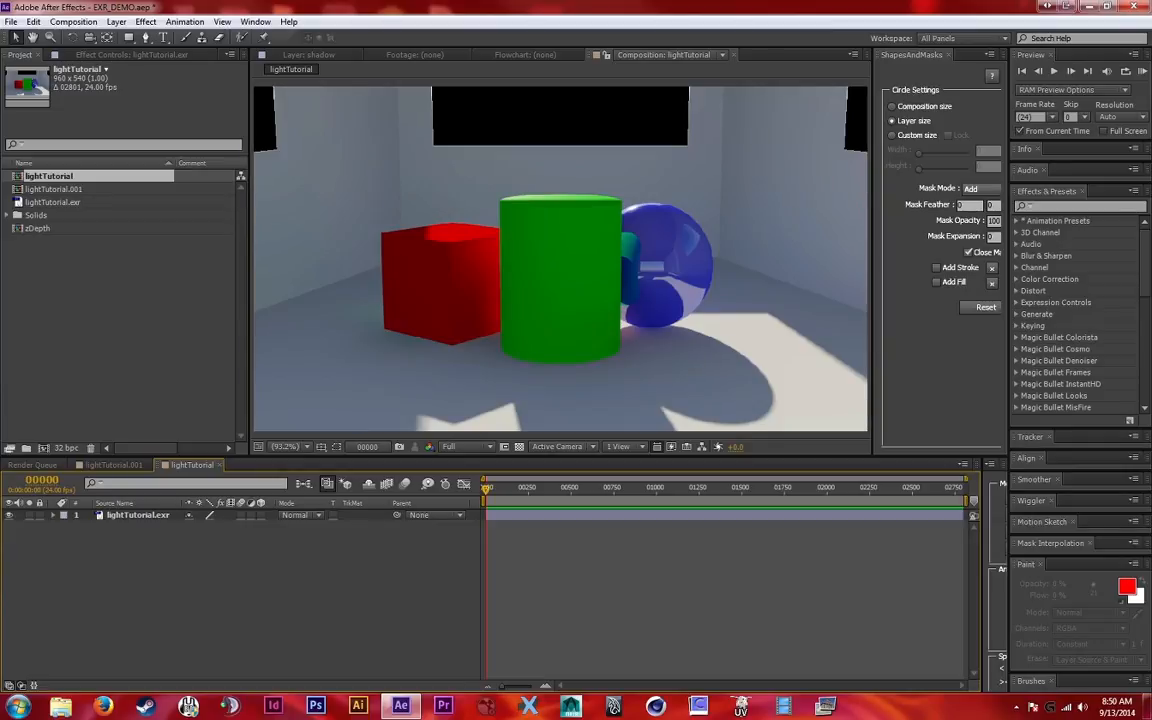
Search the effects for "extrac" and apply EXtractoR to the lightTutorial.exr layer
{"action": "left_click", "coordinate": [138, 515]}
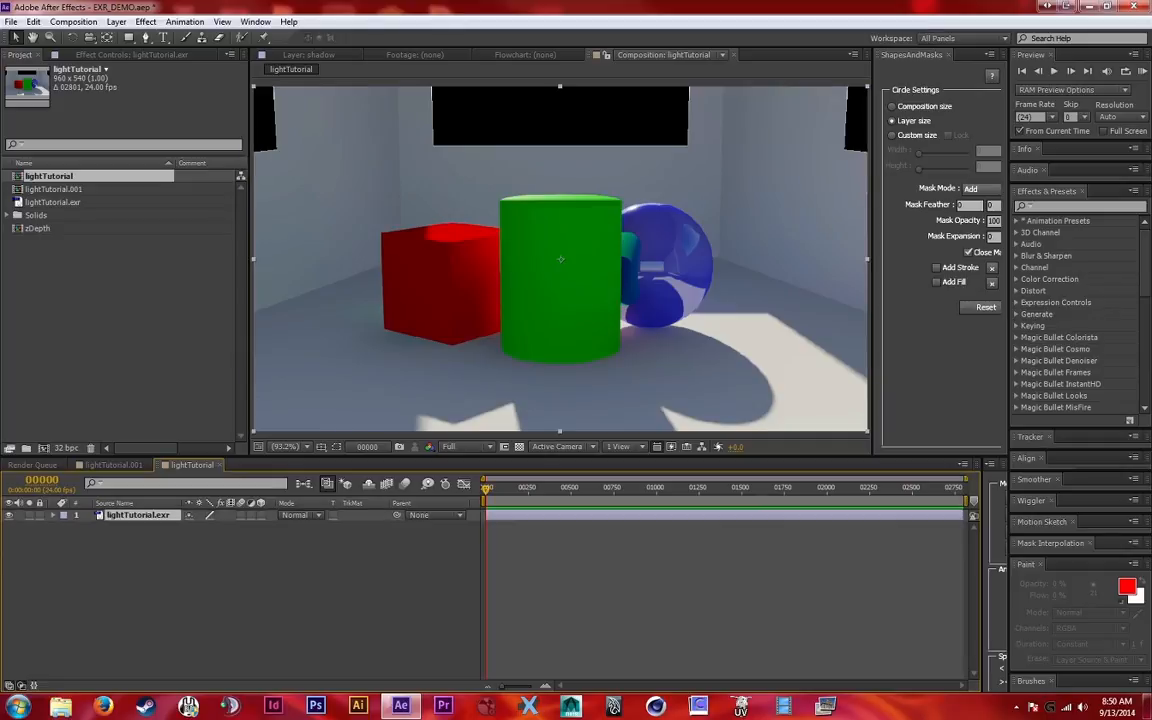
{"action": "double_click", "coordinate": [138, 515]}
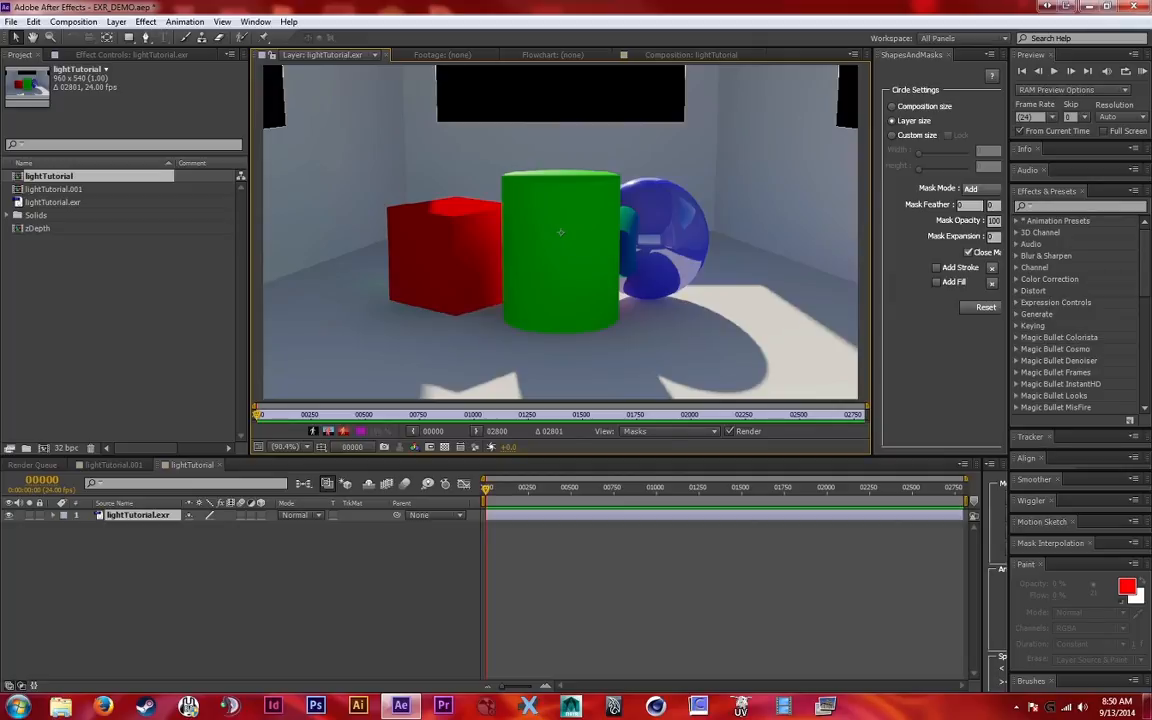
{"action": "type", "text": "extrac"}
{"action": "left_click", "coordinate": [1063, 244]}
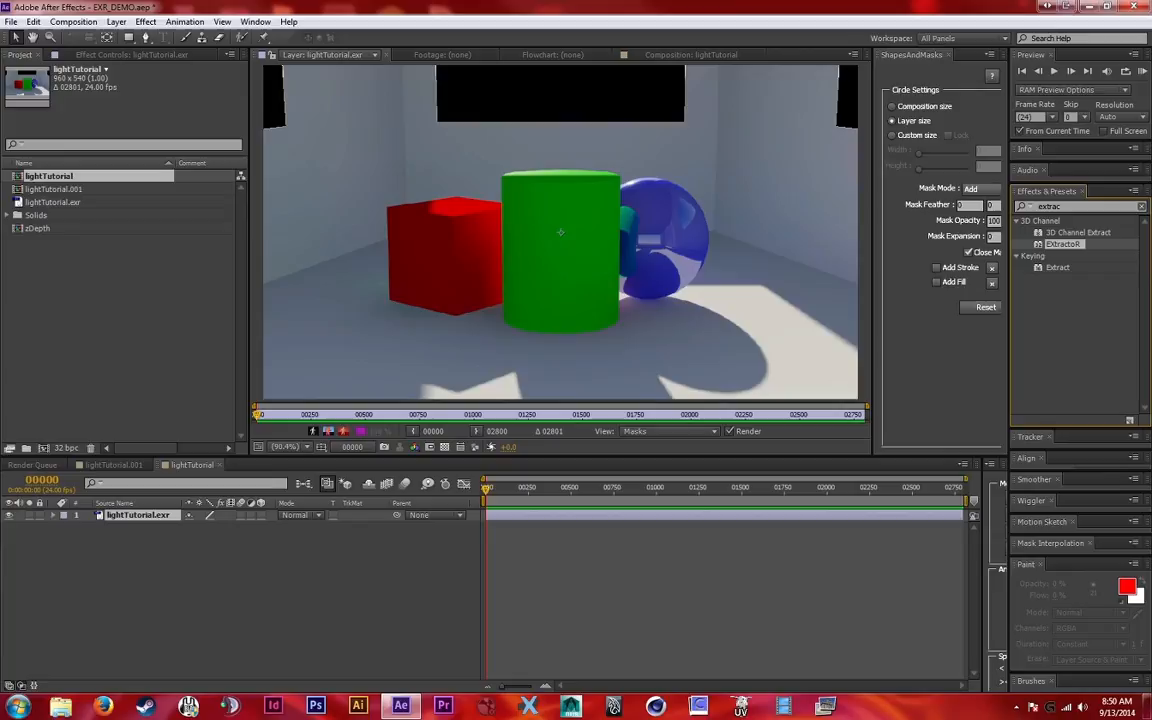
{"action": "left_click_drag", "start_coordinate": [1063, 244], "coordinate": [122, 514]}
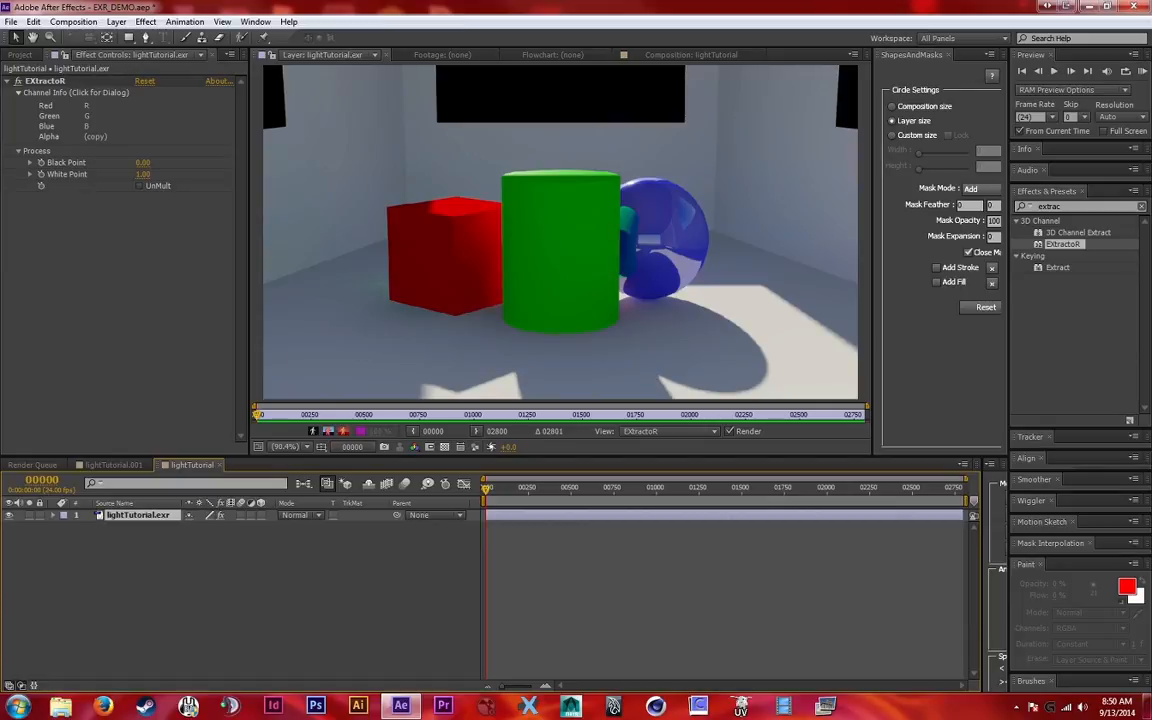
Show the lightTutorial composition and examine the render pass channels EXtractoR offers for its Red channel
{"action": "left_click", "coordinate": [690, 54]}
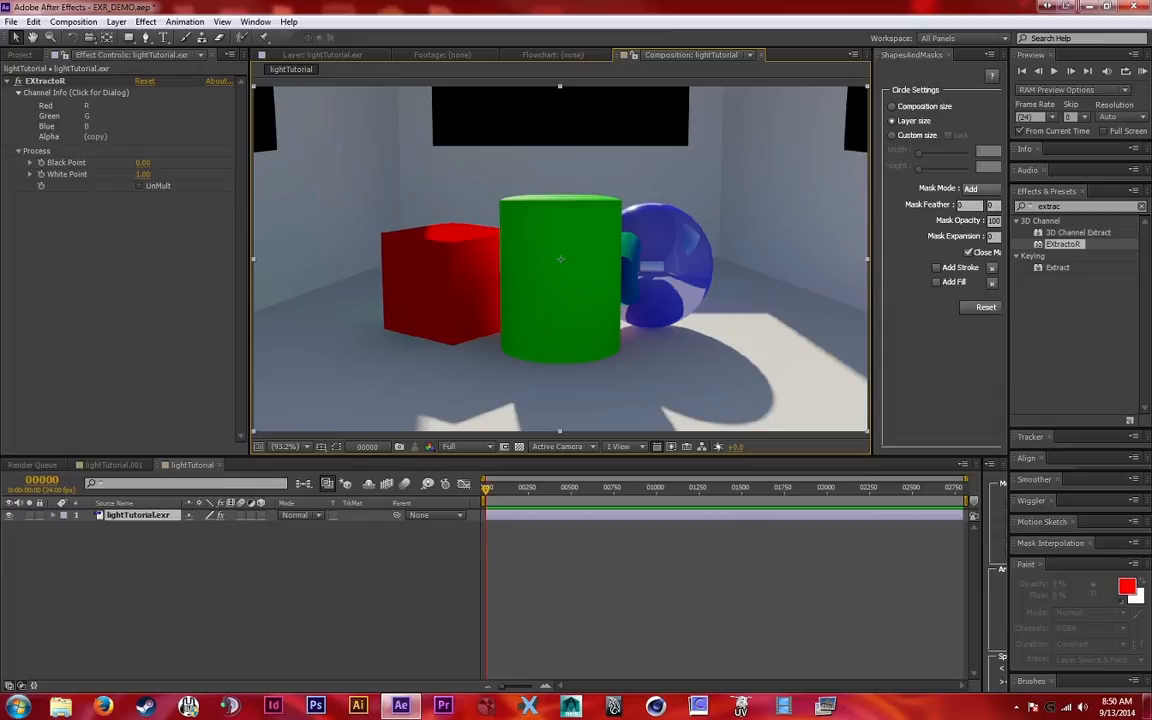
{"action": "left_click", "coordinate": [88, 116]}
{"action": "left_click_drag", "start_coordinate": [556, 257], "coordinate": [372, 155]}
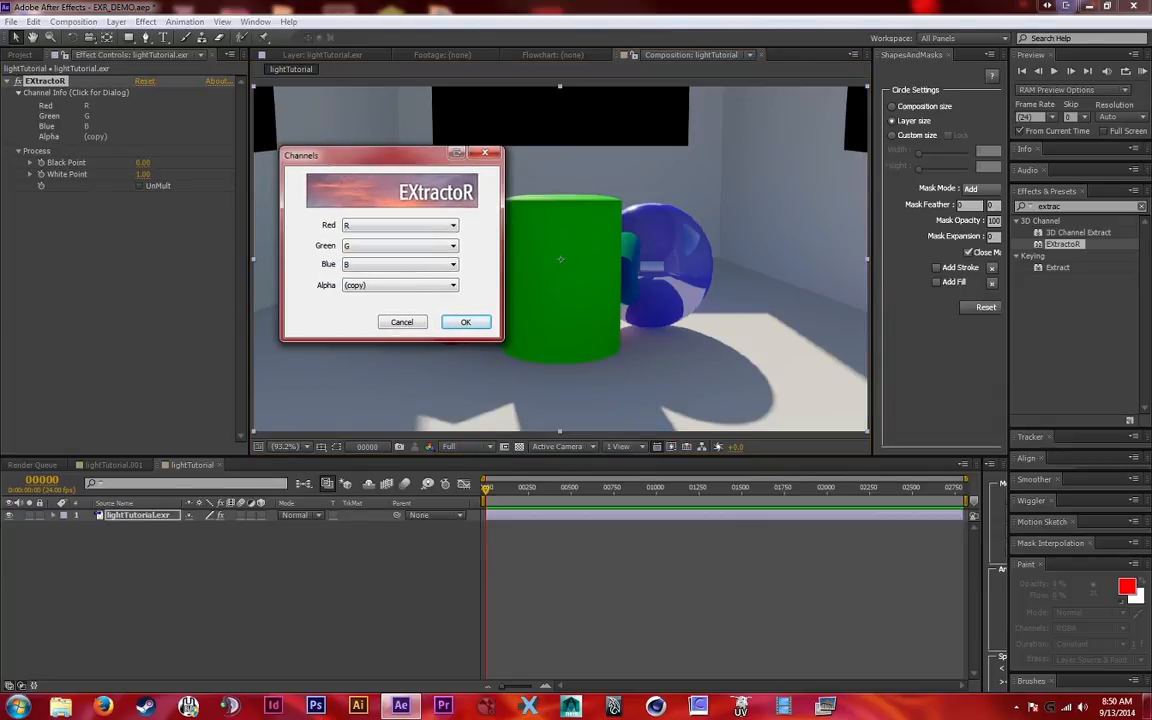
{"action": "left_click", "coordinate": [400, 225]}
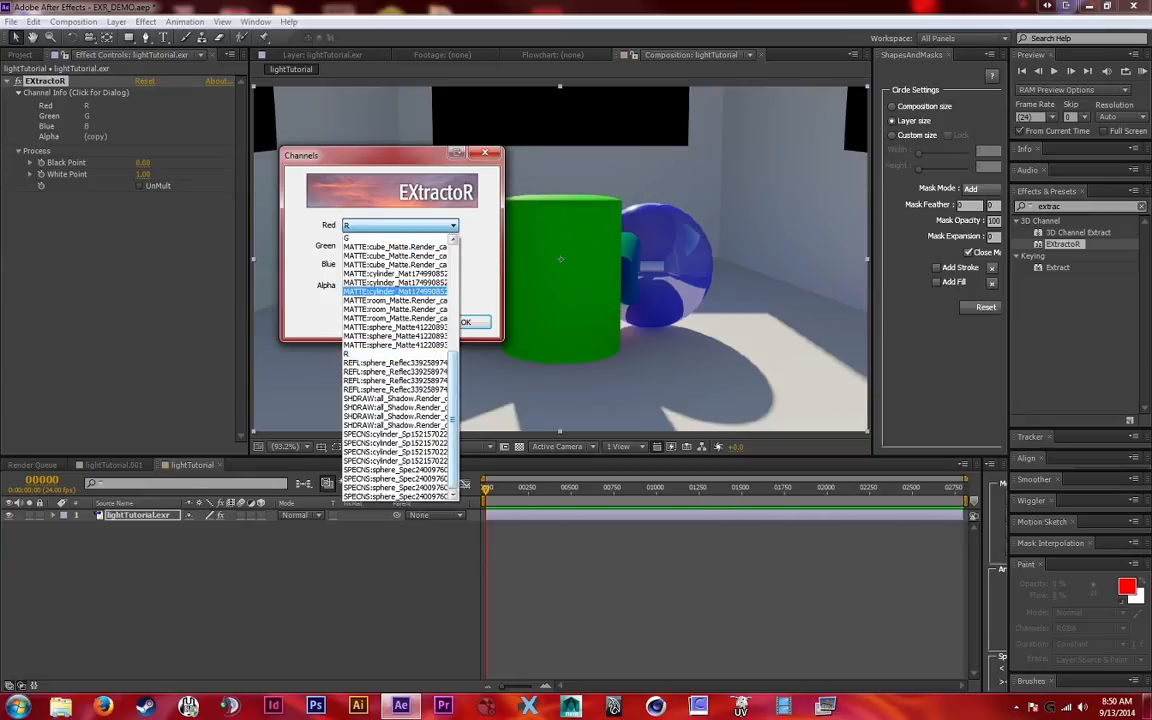
{"action": "scroll", "coordinate": [398, 470], "scroll_direction": "up", "scroll_amount": 2}
{"action": "scroll", "coordinate": [398, 470], "scroll_direction": "down", "scroll_amount": 5}
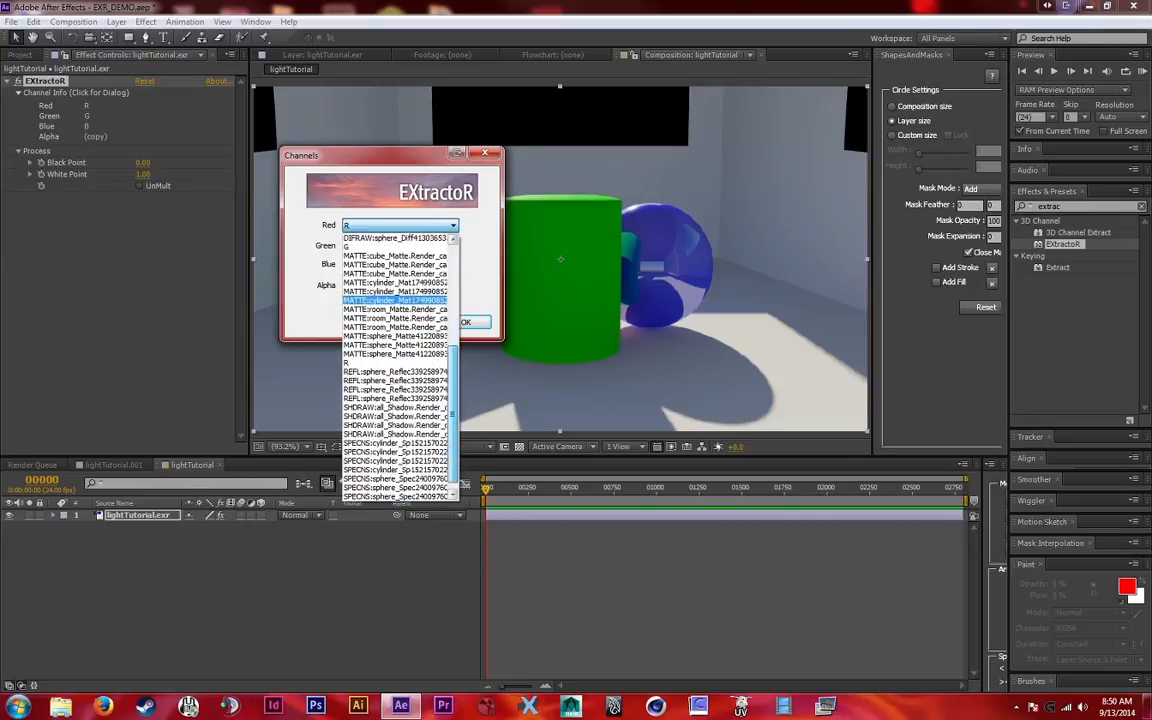
{"action": "scroll", "coordinate": [398, 470], "scroll_direction": "up", "scroll_amount": 5}
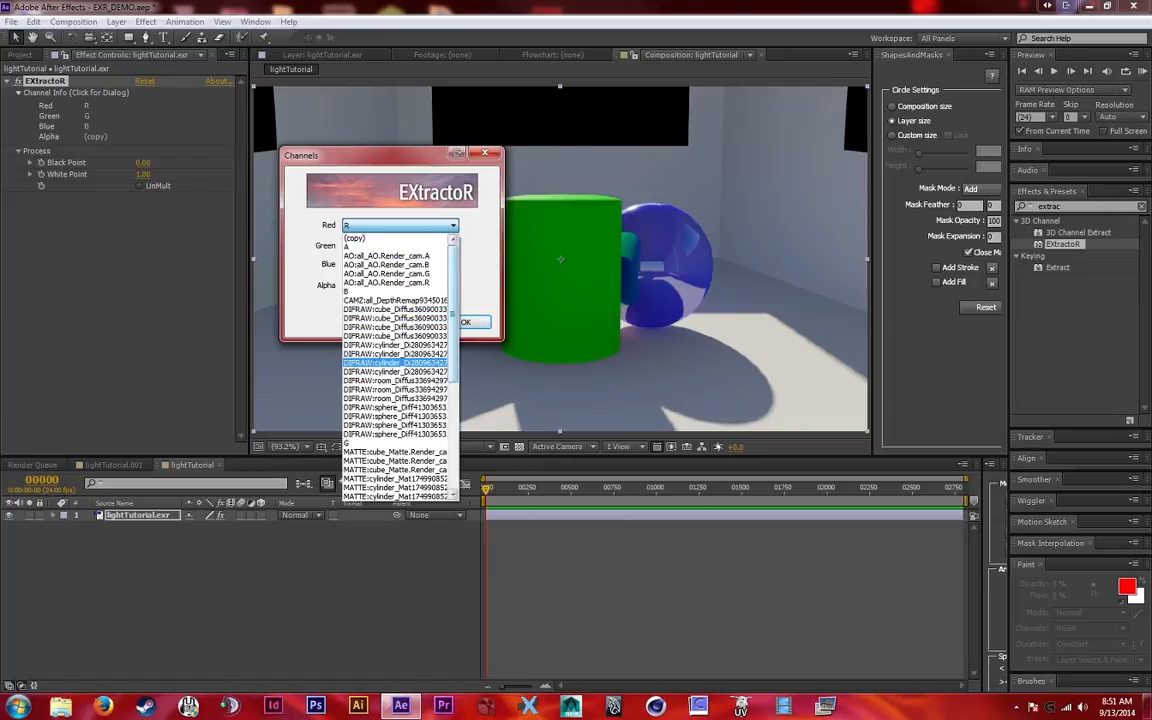
{"action": "scroll", "coordinate": [397, 370], "scroll_direction": "down", "scroll_amount": 7}
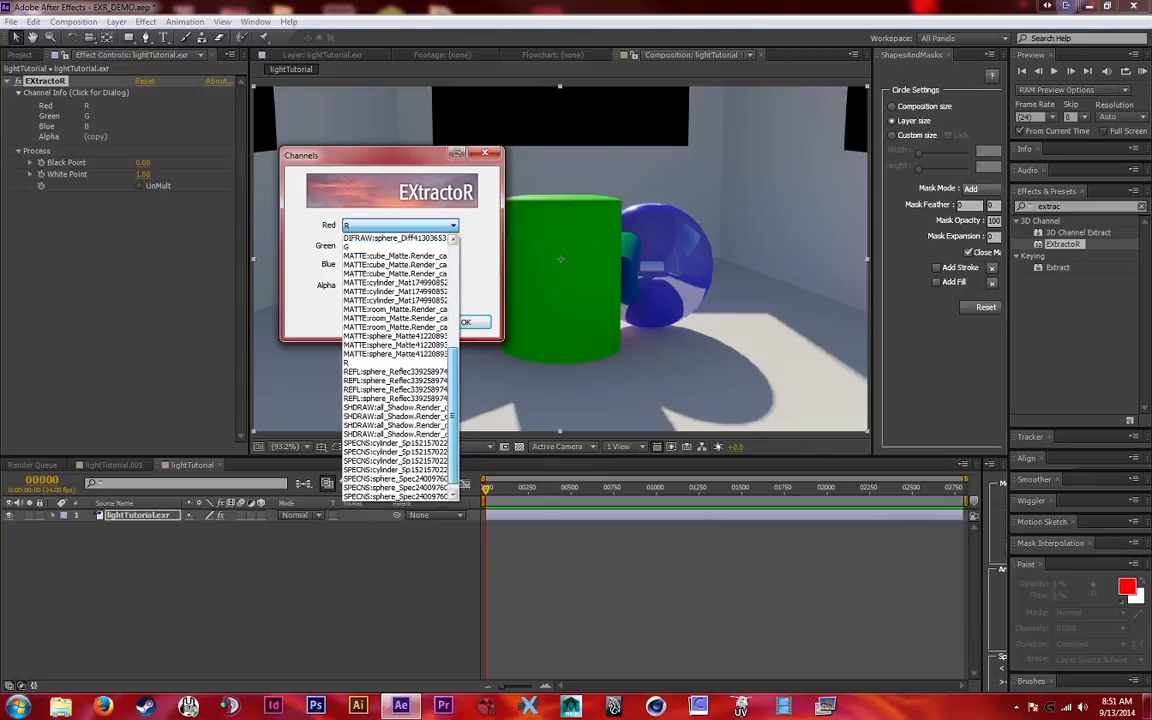
{"action": "scroll", "coordinate": [397, 362], "scroll_direction": "up", "scroll_amount": 7}
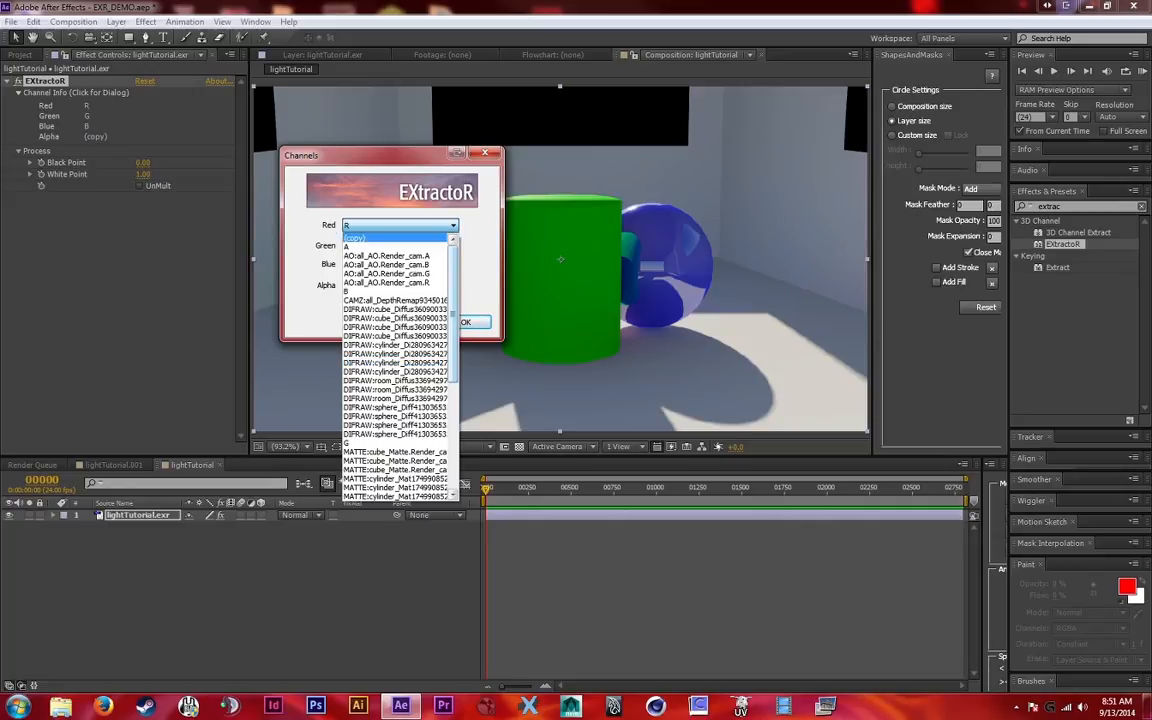
{"action": "left_click", "coordinate": [400, 225]}
{"action": "left_click_drag", "start_coordinate": [380, 155], "coordinate": [485, 197]}
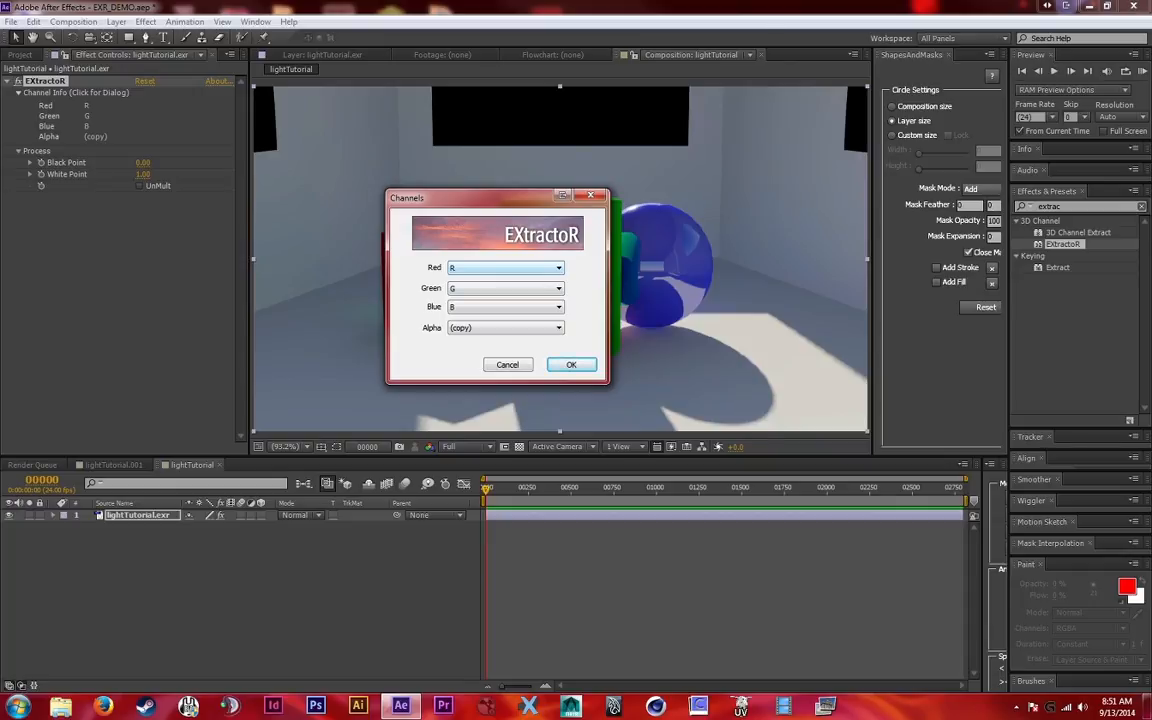
{"action": "left_click", "coordinate": [520, 268]}
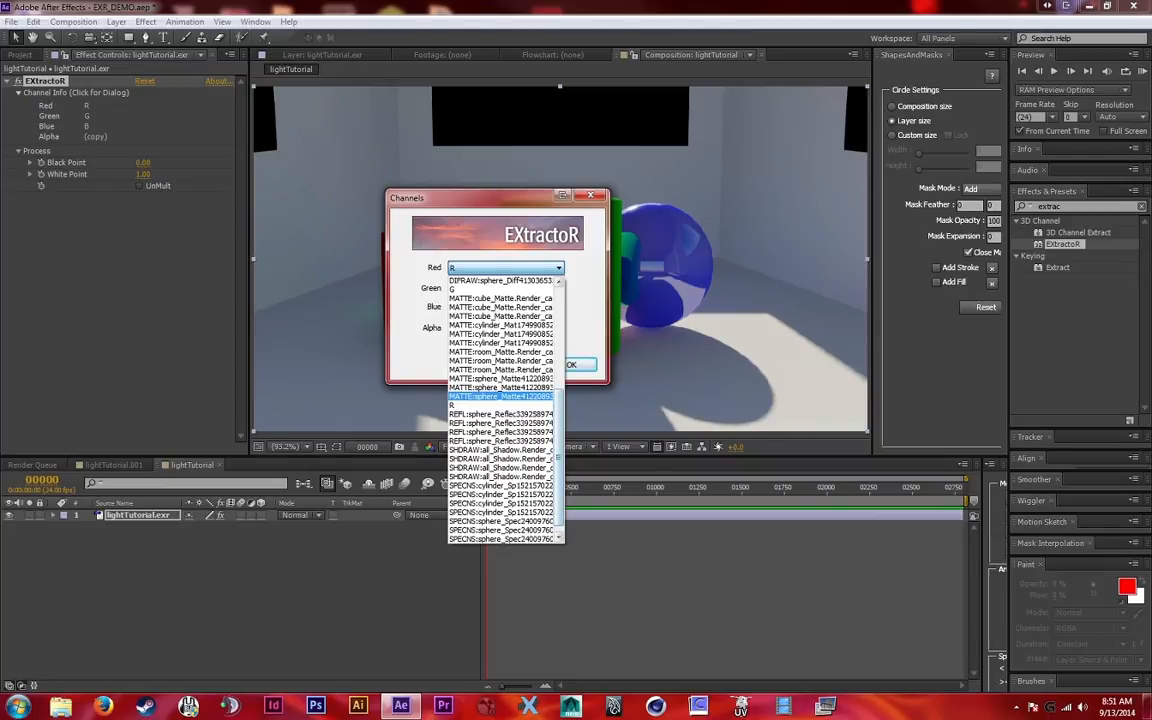
{"action": "scroll", "coordinate": [505, 410], "scroll_direction": "up", "scroll_amount": 3}
{"action": "scroll", "coordinate": [505, 410], "scroll_direction": "down", "scroll_amount": 3}
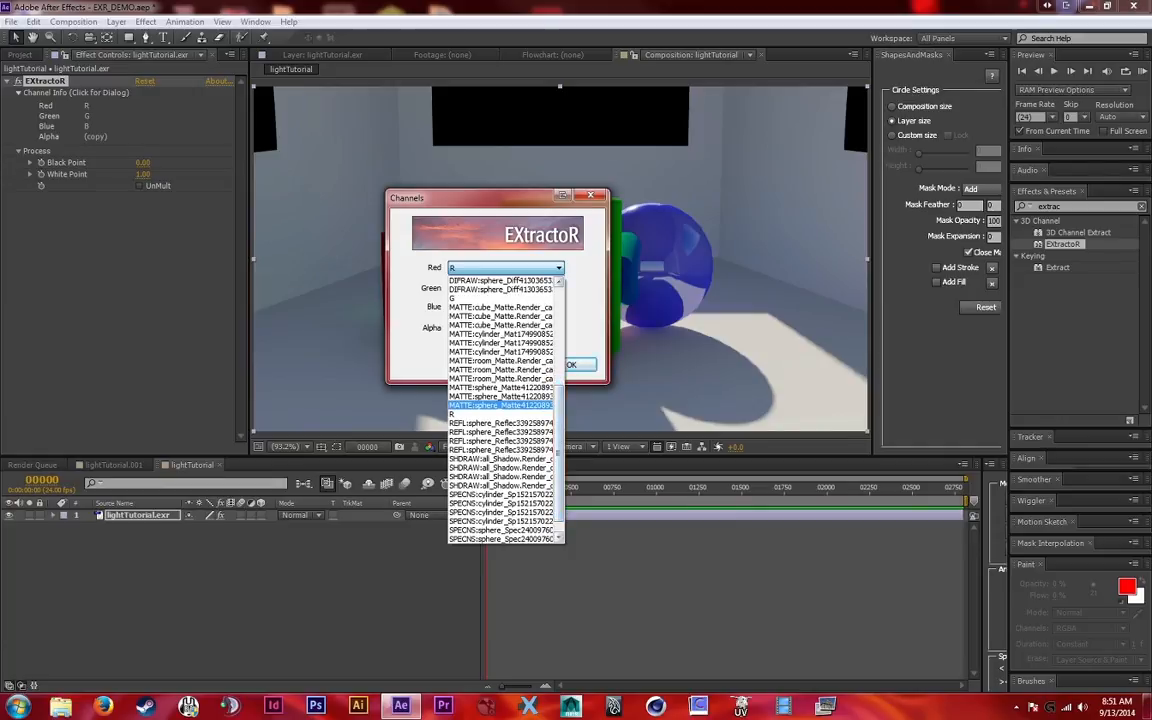
{"action": "left_click_drag", "start_coordinate": [558, 453], "coordinate": [558, 448]}
{"action": "left_click", "coordinate": [558, 268]}
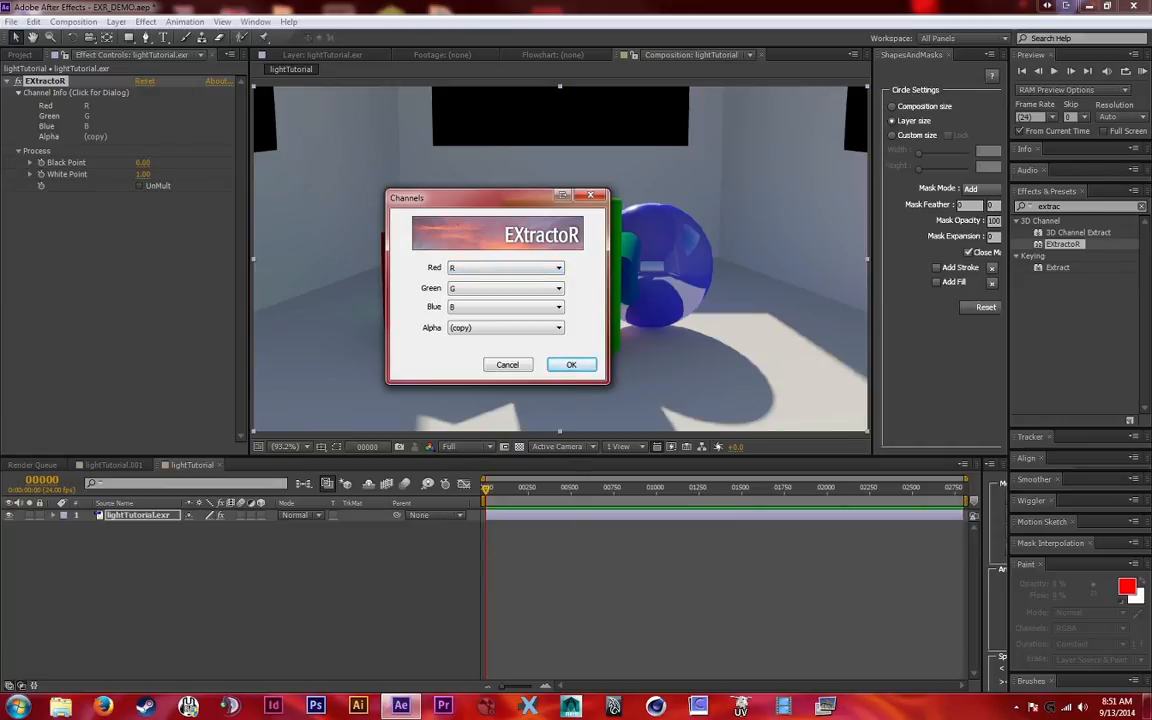
{"action": "left_click", "coordinate": [558, 268]}
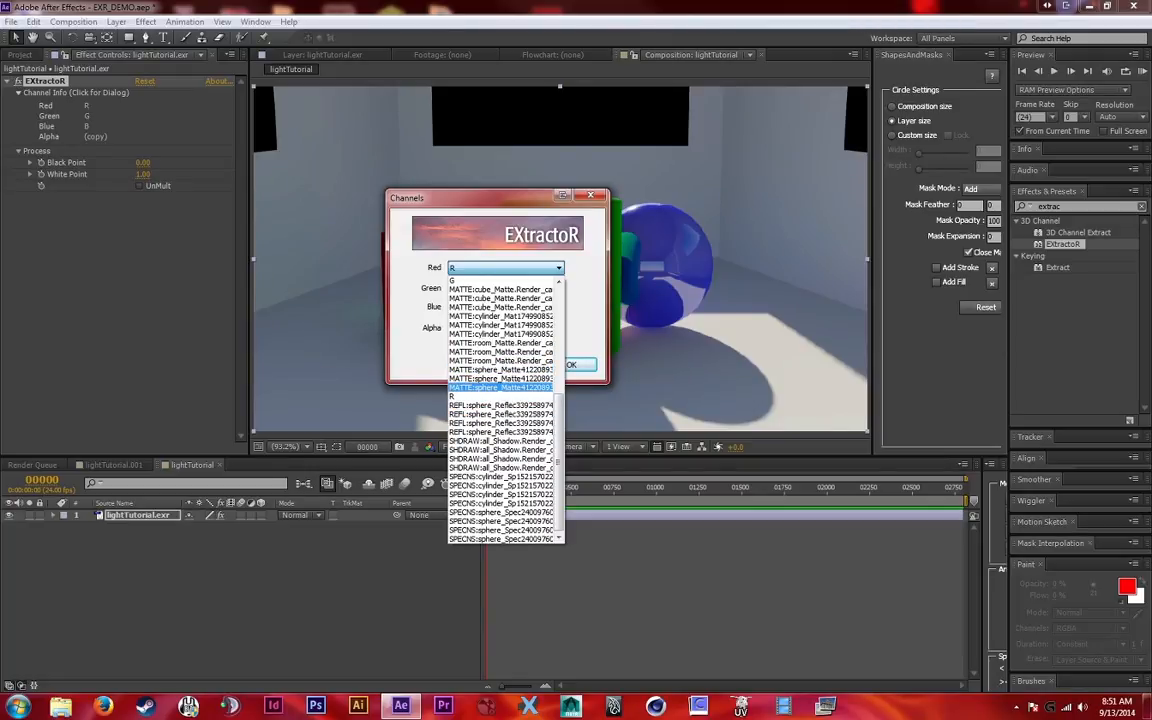
{"action": "scroll", "coordinate": [500, 387], "scroll_direction": "up", "scroll_amount": 4}
{"action": "scroll", "coordinate": [505, 405], "scroll_direction": "up", "scroll_amount": 2}
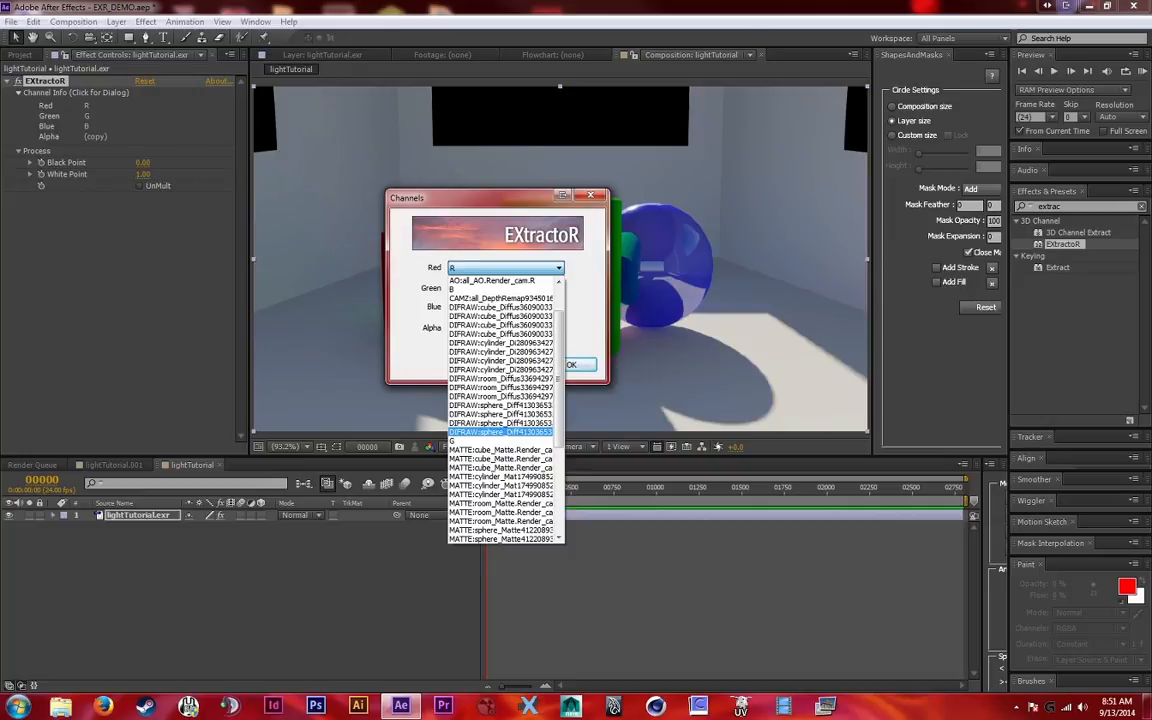
{"action": "left_click", "coordinate": [500, 432]}
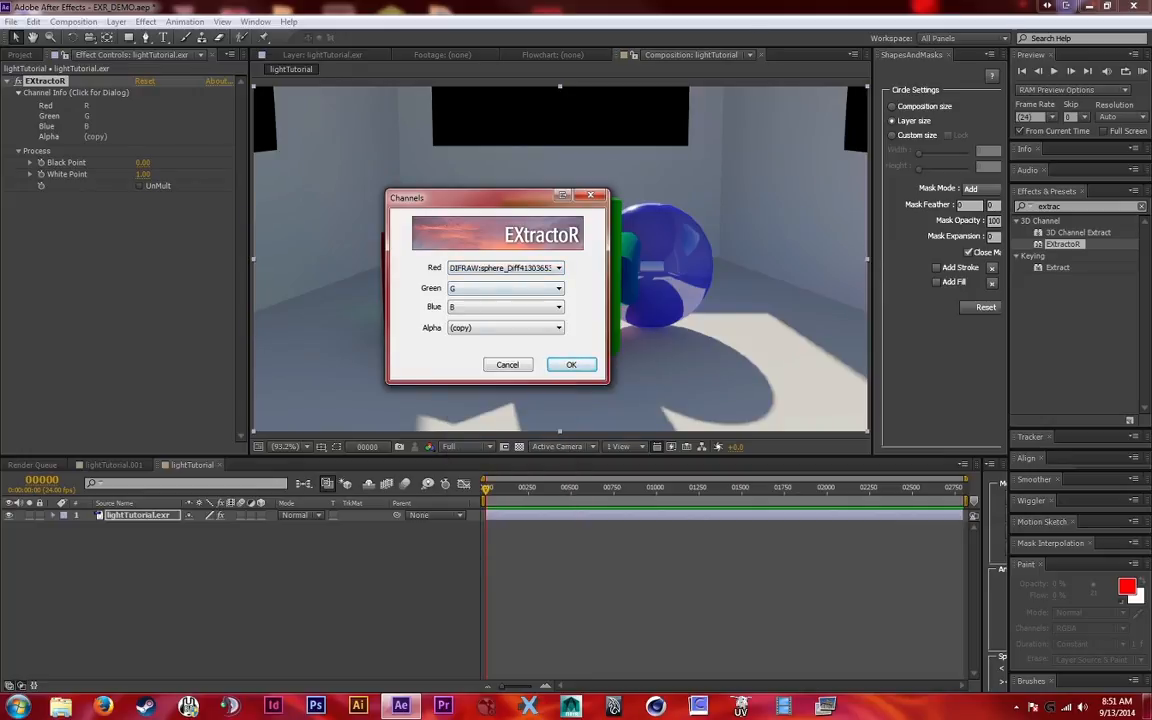
{"action": "left_click", "coordinate": [505, 288]}
{"action": "scroll", "coordinate": [500, 446], "scroll_direction": "up", "scroll_amount": 7}
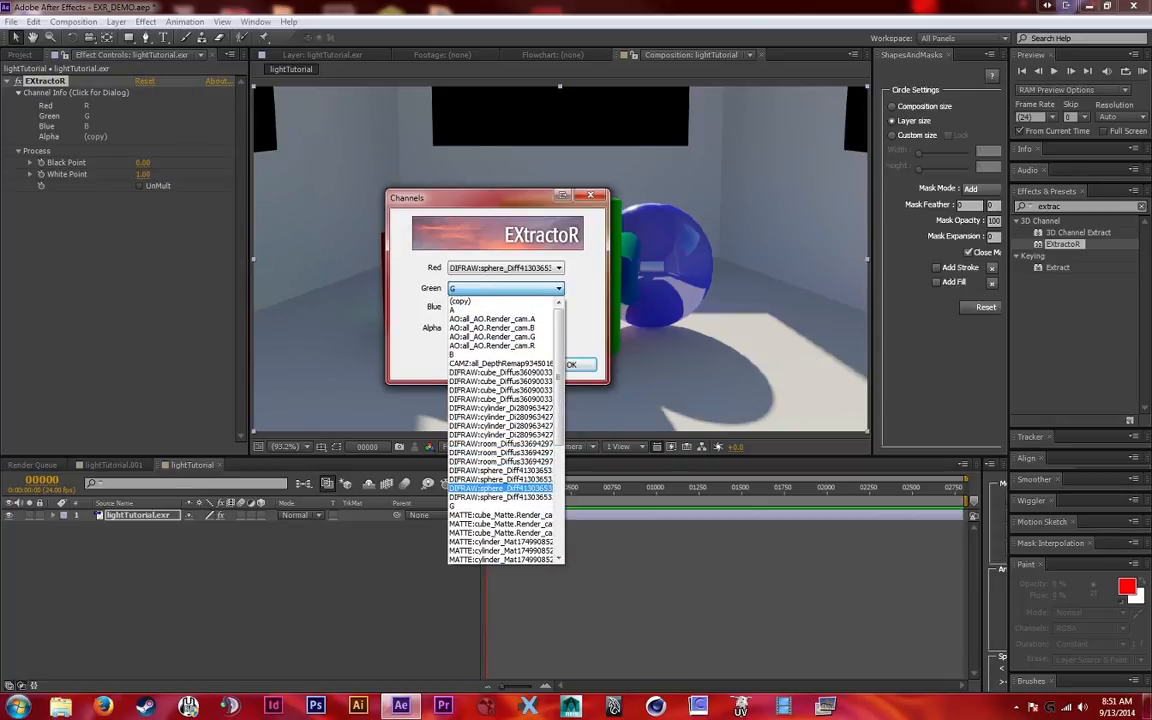
{"action": "left_click", "coordinate": [500, 488]}
{"action": "left_click", "coordinate": [505, 307]}
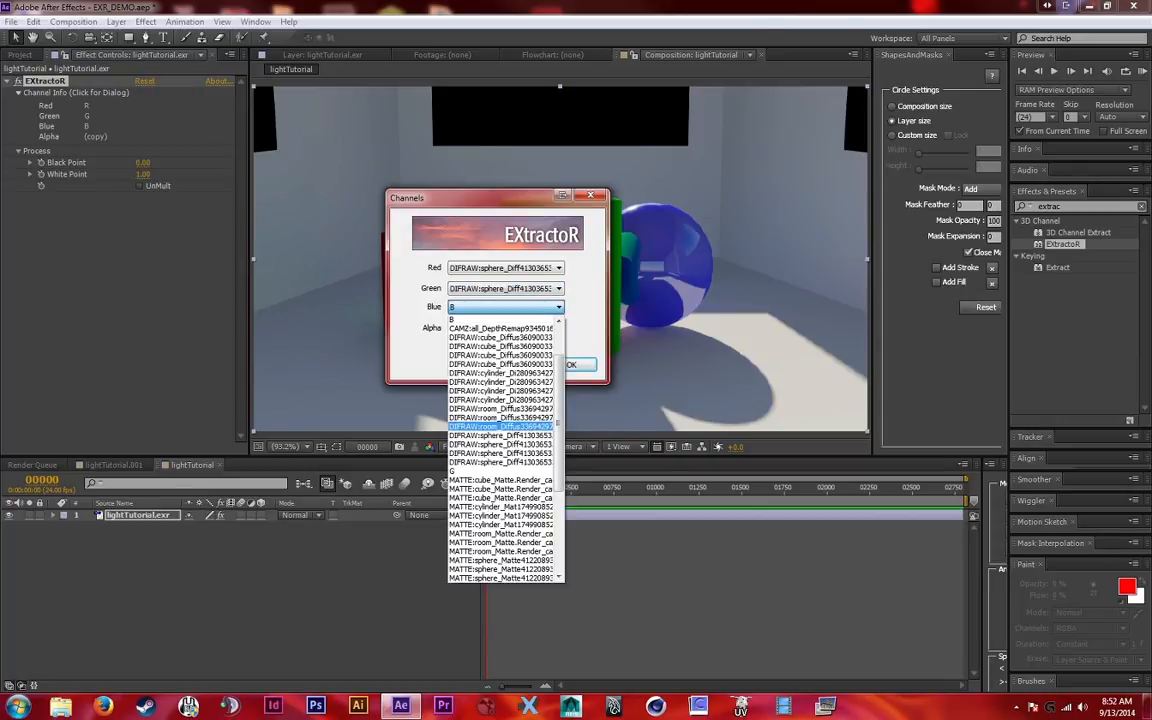
{"action": "left_click", "coordinate": [500, 444]}
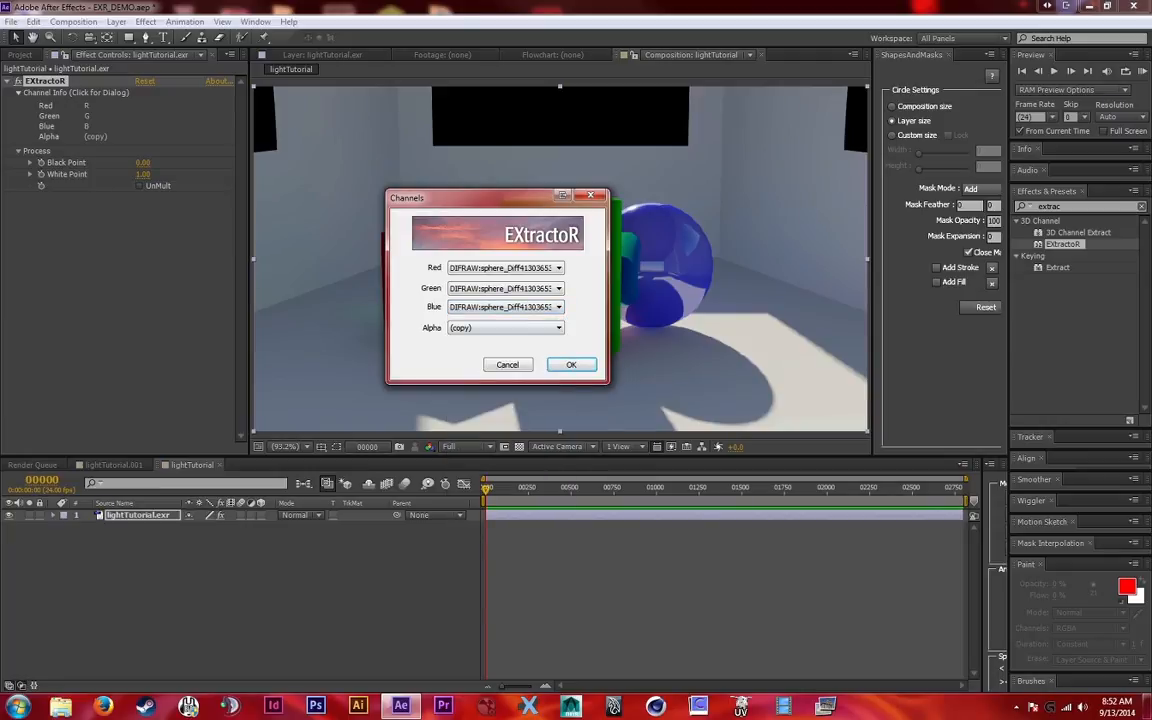
{"action": "left_click", "coordinate": [505, 327]}
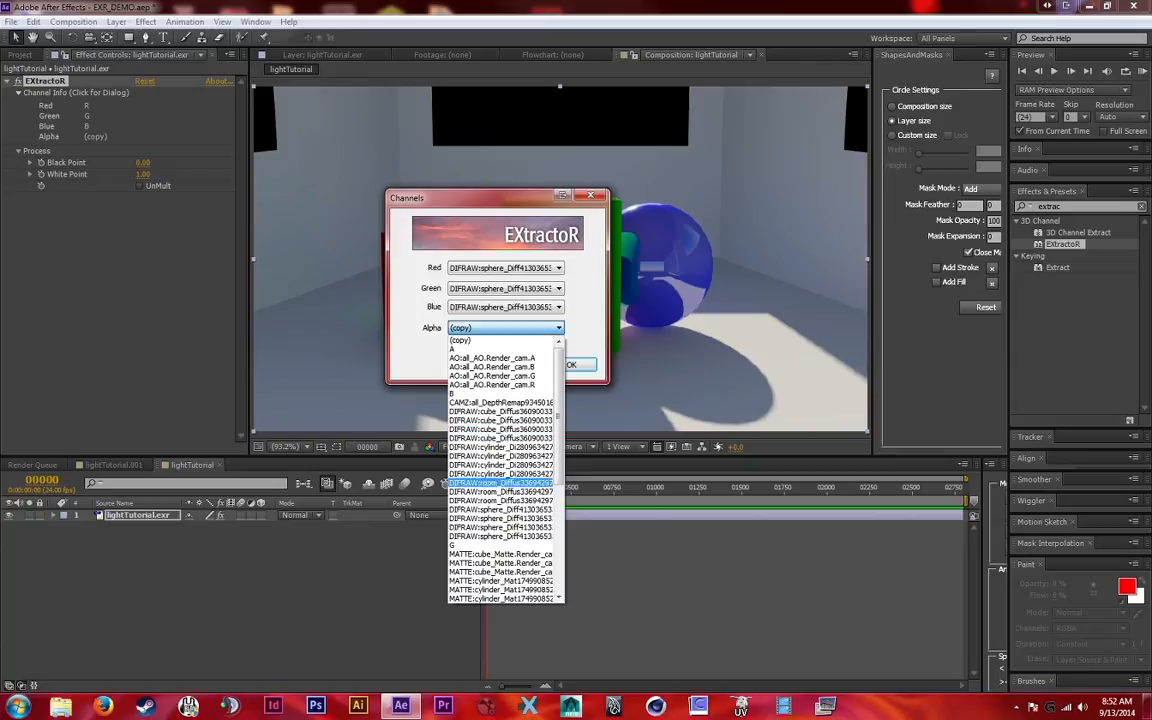
{"action": "left_click", "coordinate": [500, 509]}
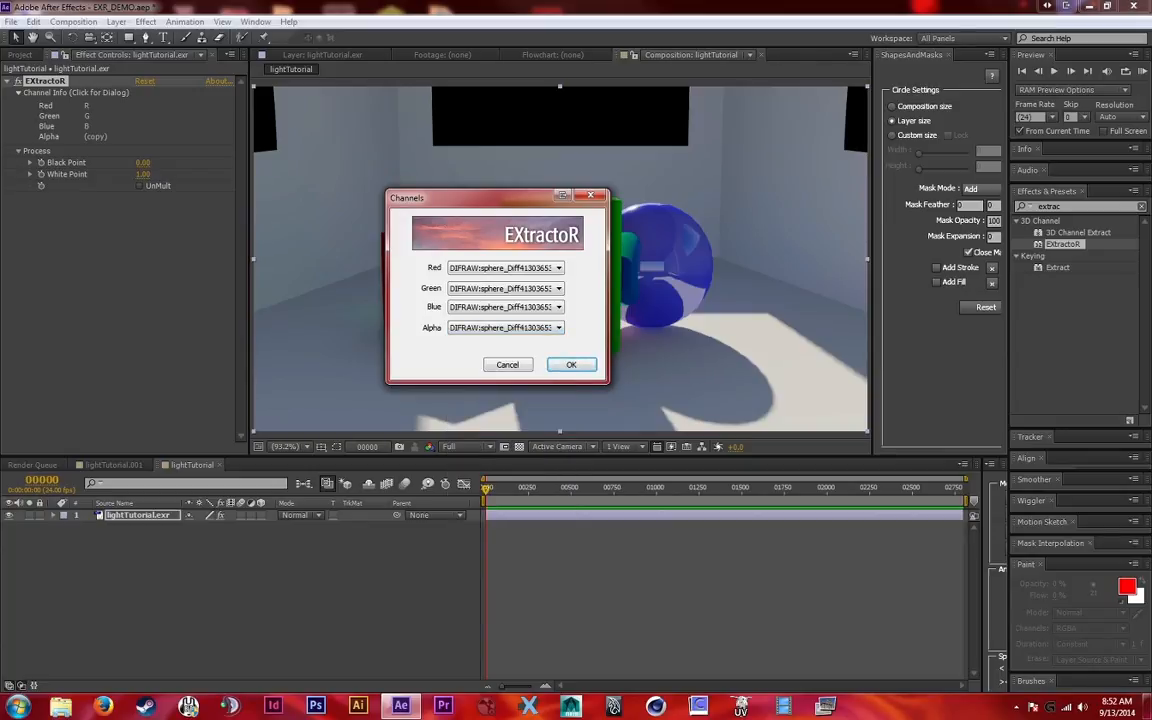
{"action": "left_click", "coordinate": [578, 364]}
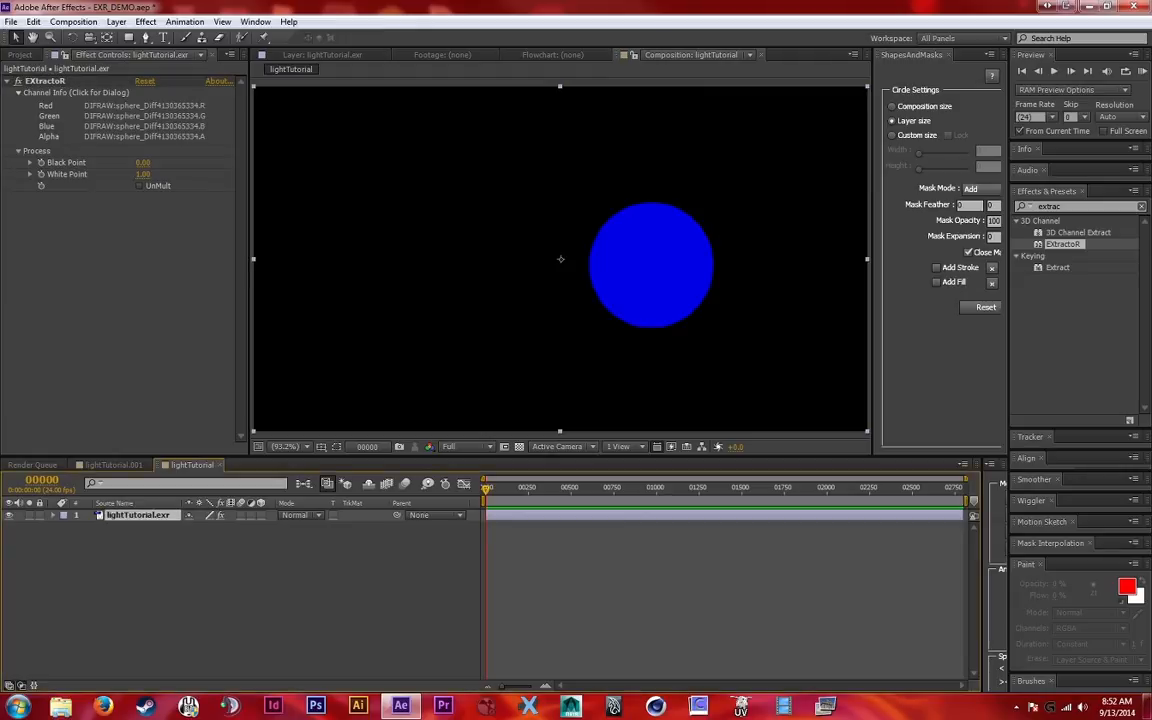
Rename the lightTutorial.exr layer as sphere_D
{"action": "key", "text": "Return"}
{"action": "type", "text": "sphere_D"}
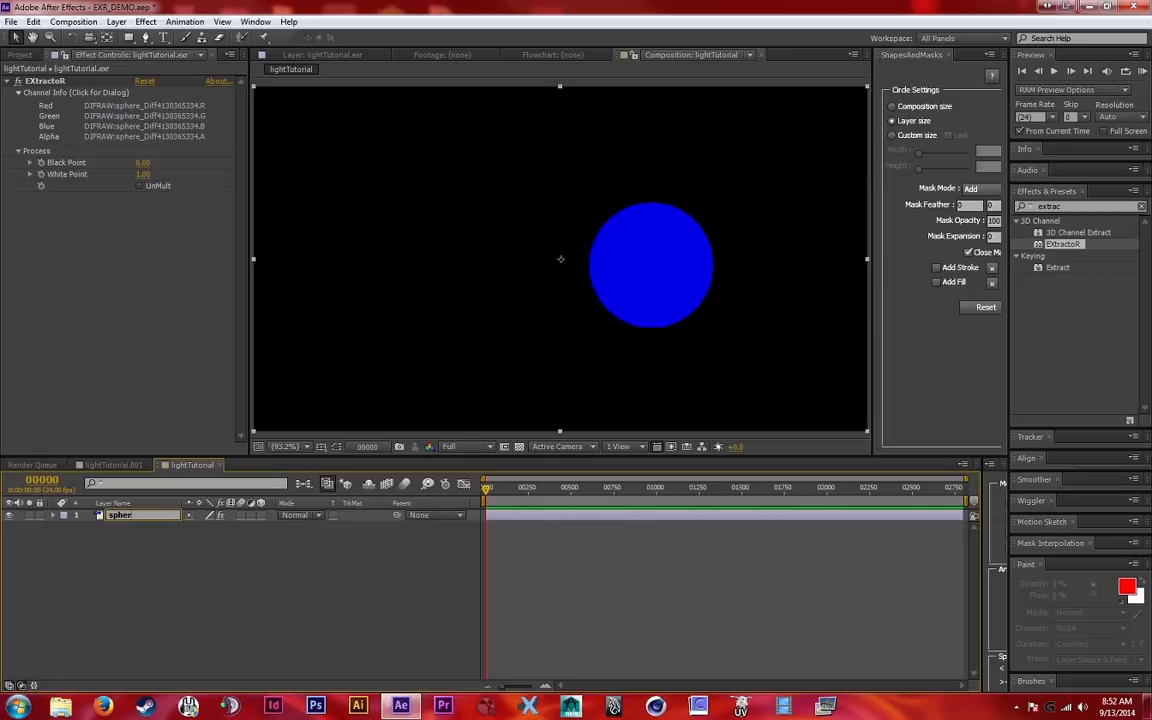
{"action": "key", "text": "Return"}
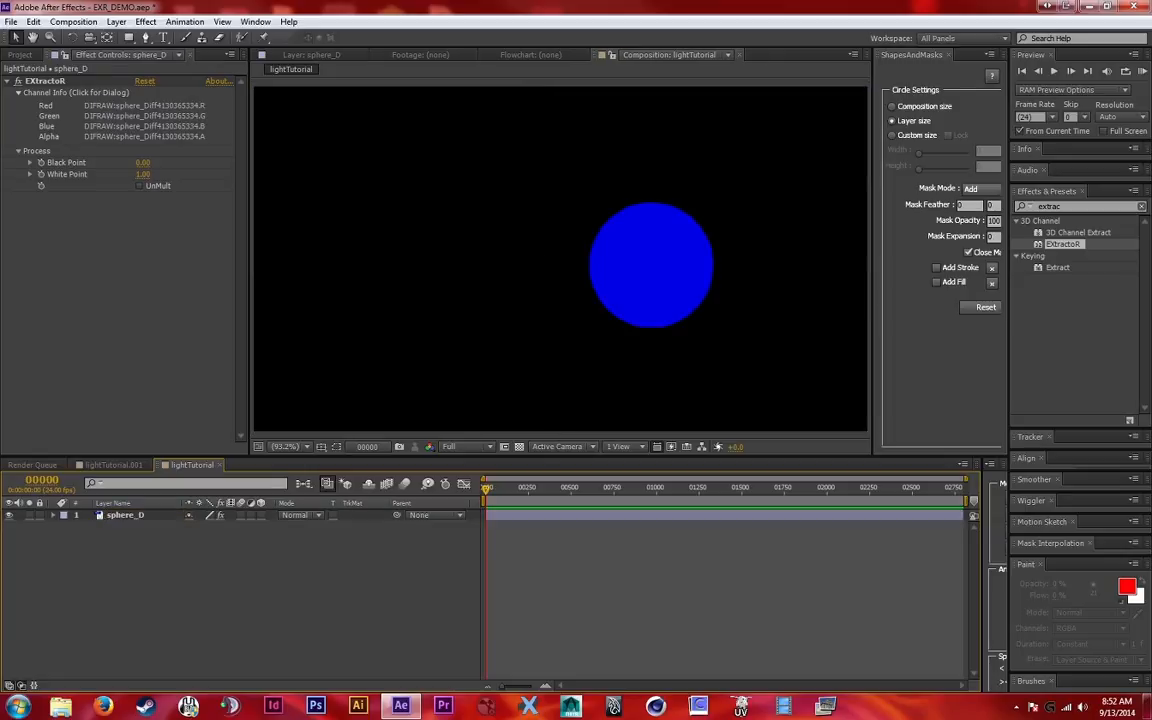
Duplicate the sphere_D layer and rename the copy as sphere_S
{"action": "left_click", "coordinate": [126, 515]}
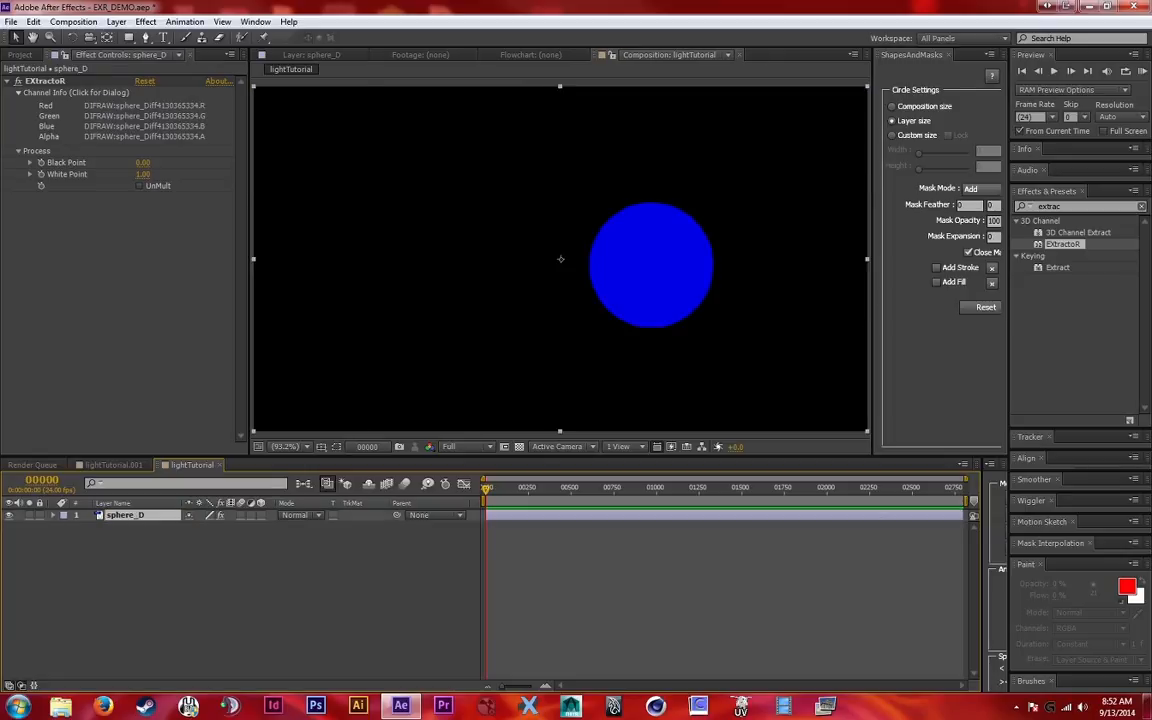
{"action": "key", "text": "ctrl+d"}
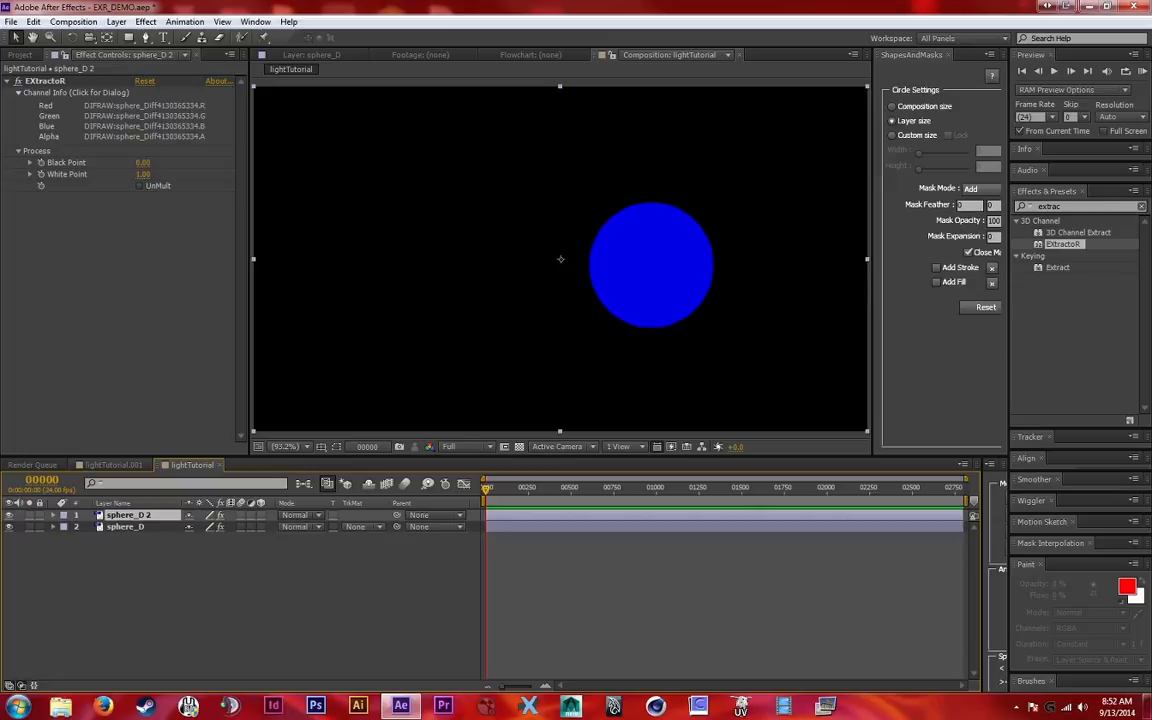
{"action": "key", "text": "Return"}
{"action": "type", "text": "sphere_S"}
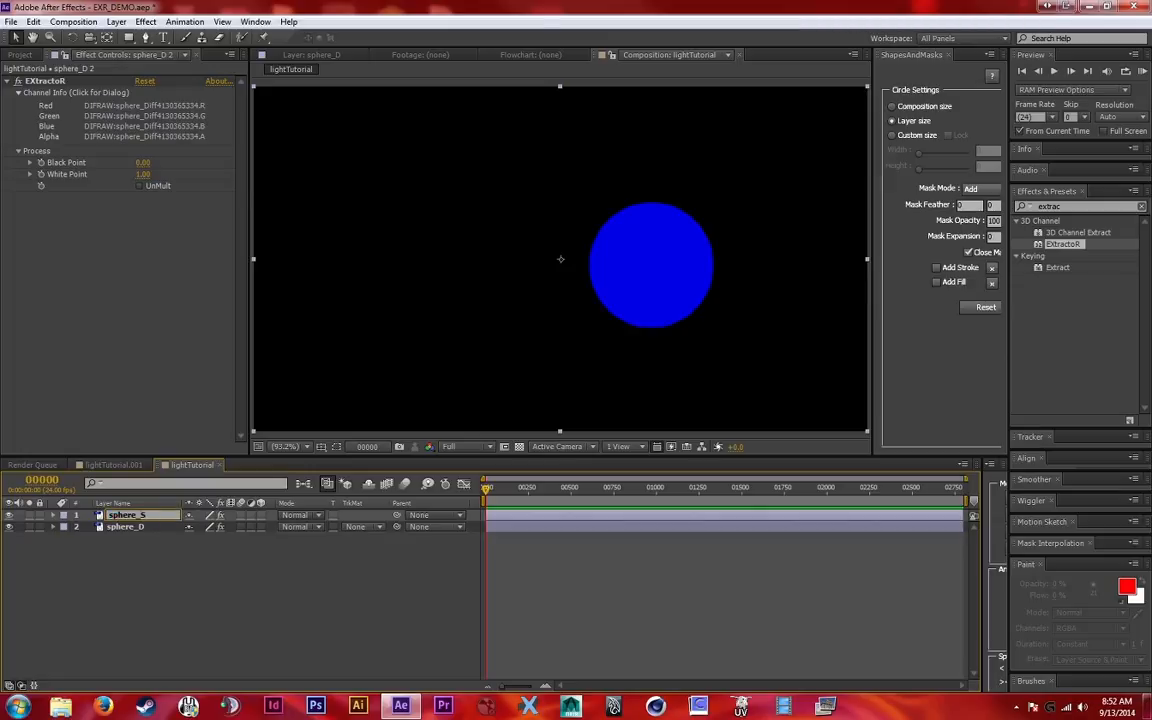
{"action": "key", "text": "Return"}
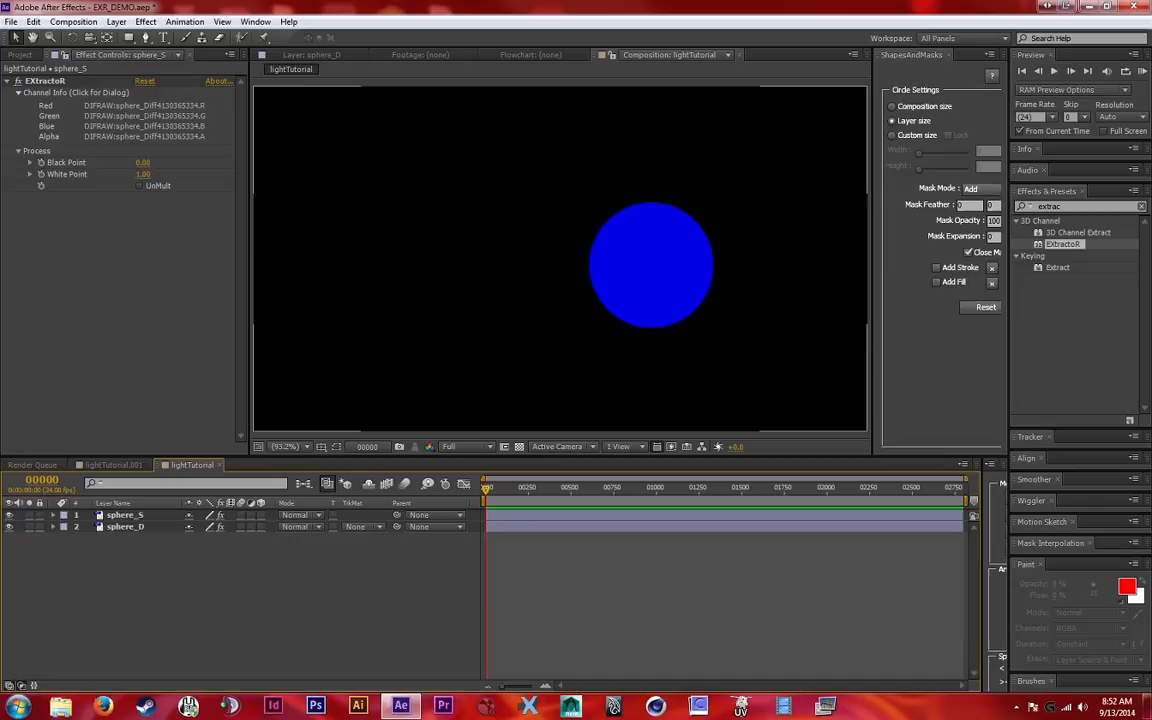
Duplicate the sphere_S layer and rename the copy as sphere_R
{"action": "key", "text": "ctrl+d"}
{"action": "key", "text": "Return"}
{"action": "type", "text": "sphere_S"}
{"action": "key", "text": "BackSpace"}
{"action": "type", "text": "R"}
{"action": "key", "text": "Return"}
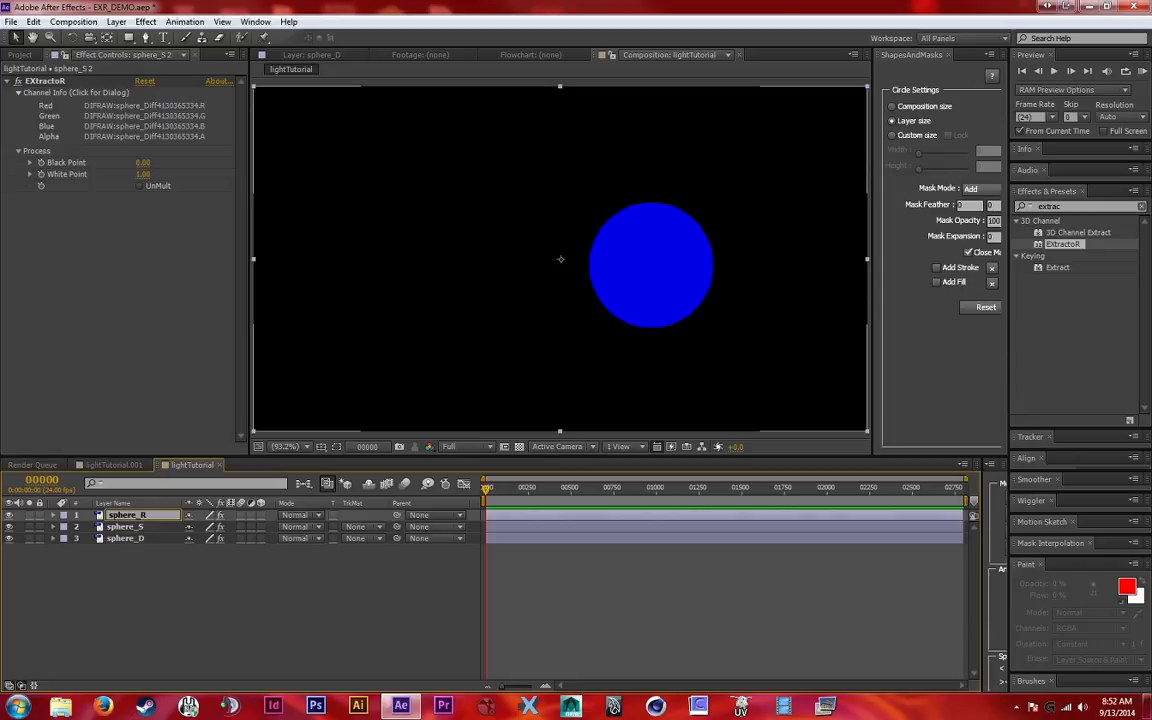
In sphere_S's EXtractoR effect, assign SPECNS:sphere_Spec2400976019.R to the Red channel and SPECNS:sphere_Spec2400976019.A to Green
{"action": "key", "text": "ctrl+Down"}
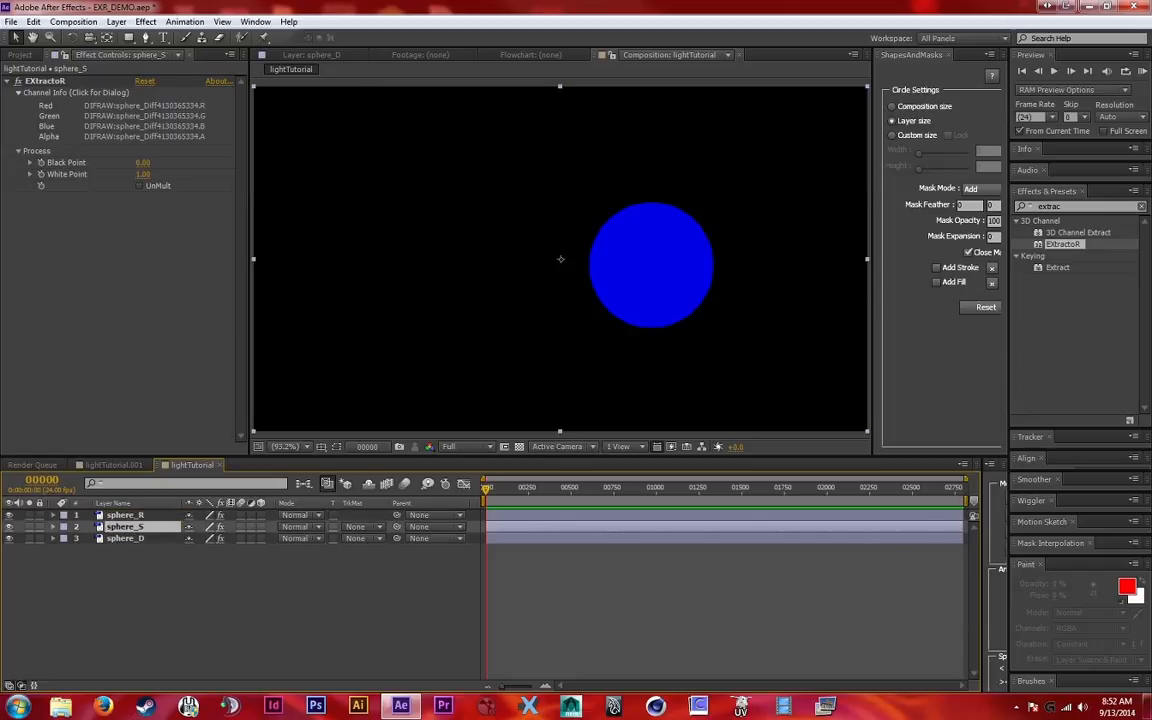
{"action": "left_click", "coordinate": [70, 92]}
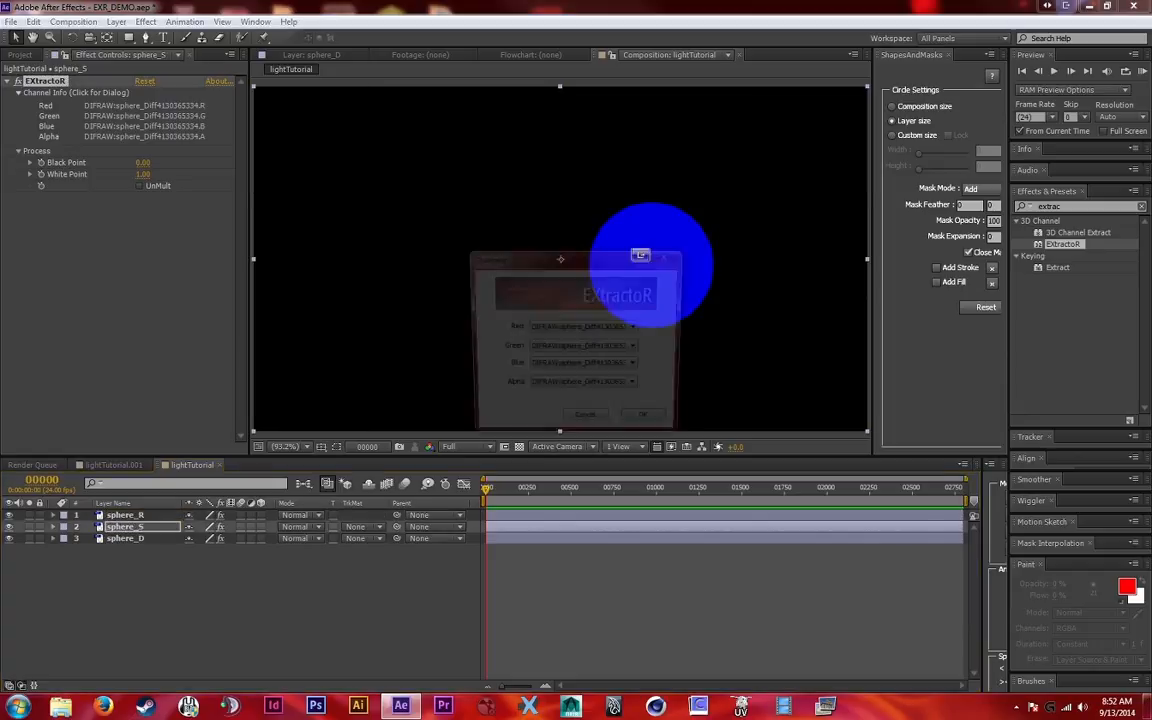
{"action": "left_click", "coordinate": [583, 327]}
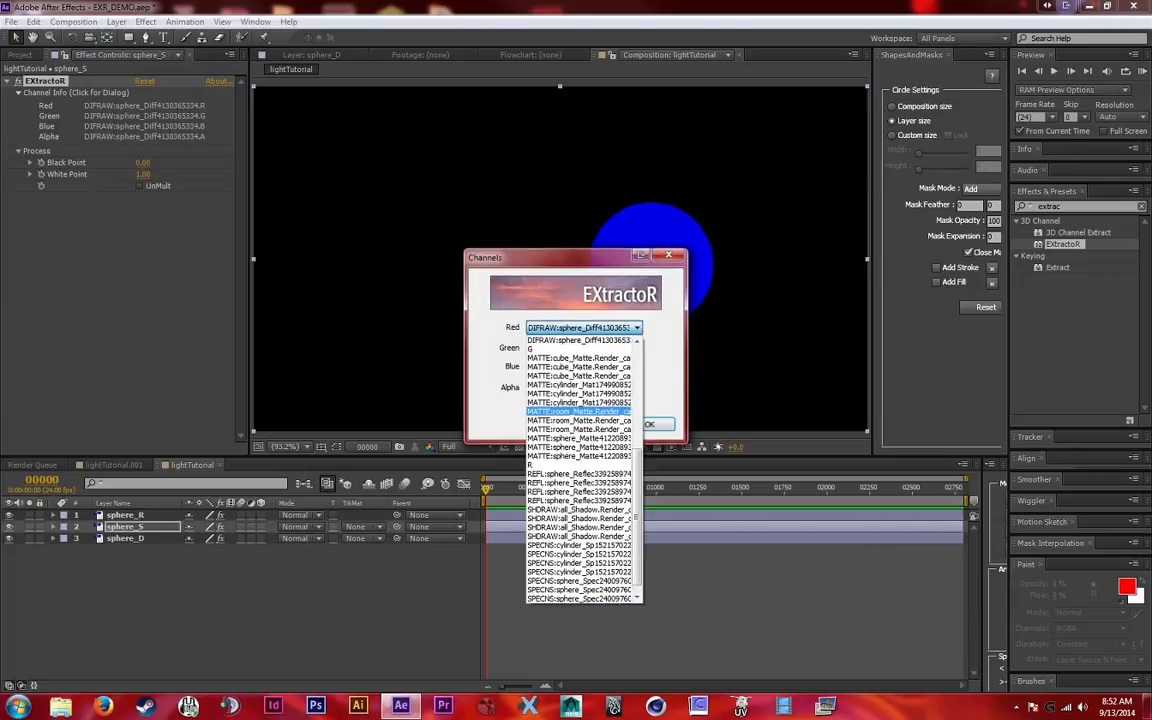
{"action": "scroll", "coordinate": [580, 435], "scroll_direction": "down", "scroll_amount": 1}
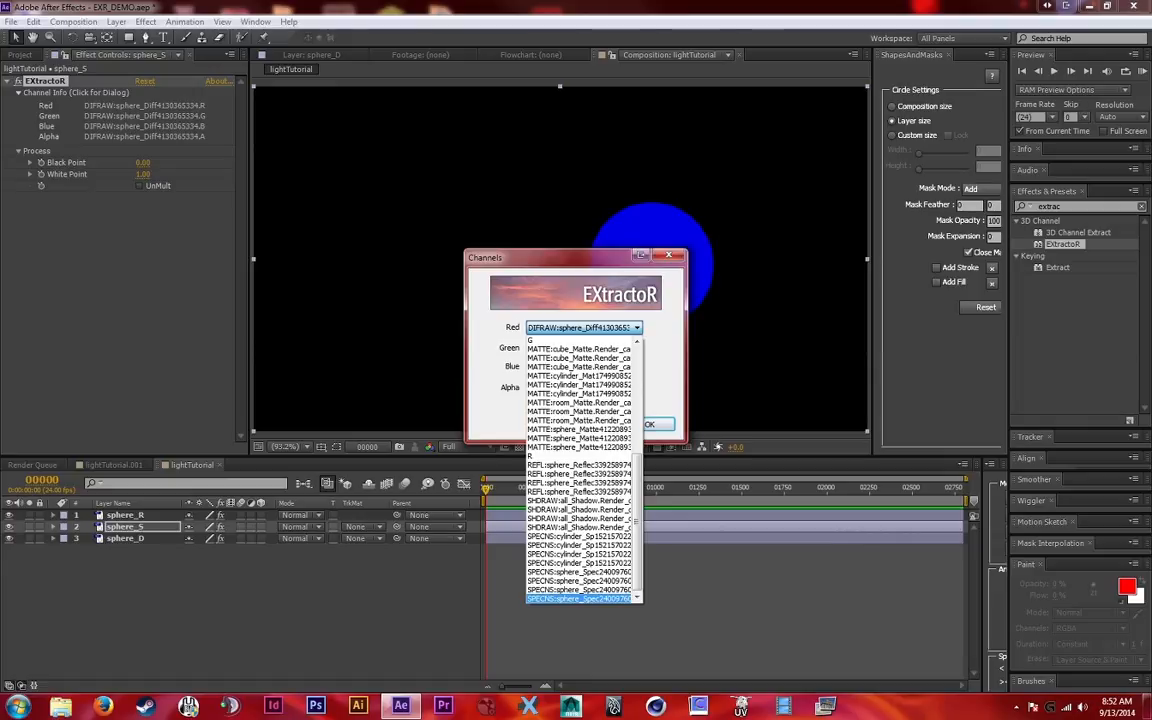
{"action": "left_click", "coordinate": [580, 598]}
{"action": "left_click", "coordinate": [584, 347]}
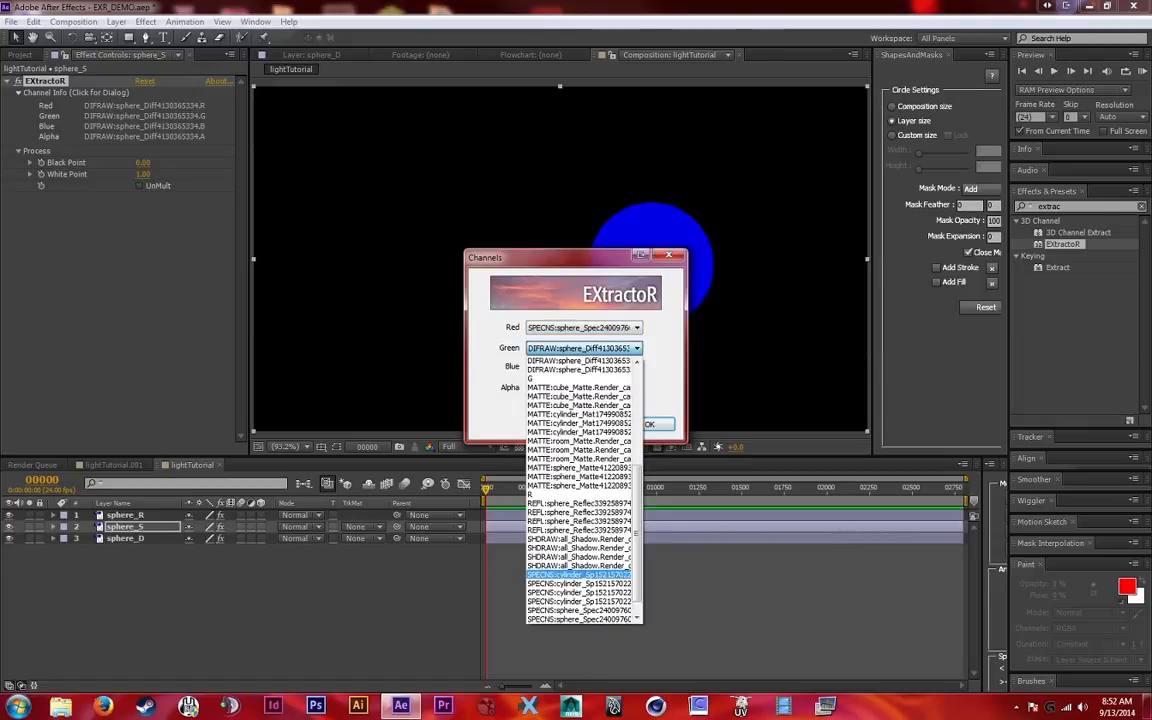
{"action": "left_click", "coordinate": [580, 610]}
Assign SPECNS:sphere_Spec2400976019.B to sphere_S's Blue channel and SPECNS:sphere_Spec2400976019.A to Alpha, then apply the channel mapping
{"action": "left_click", "coordinate": [584, 367]}
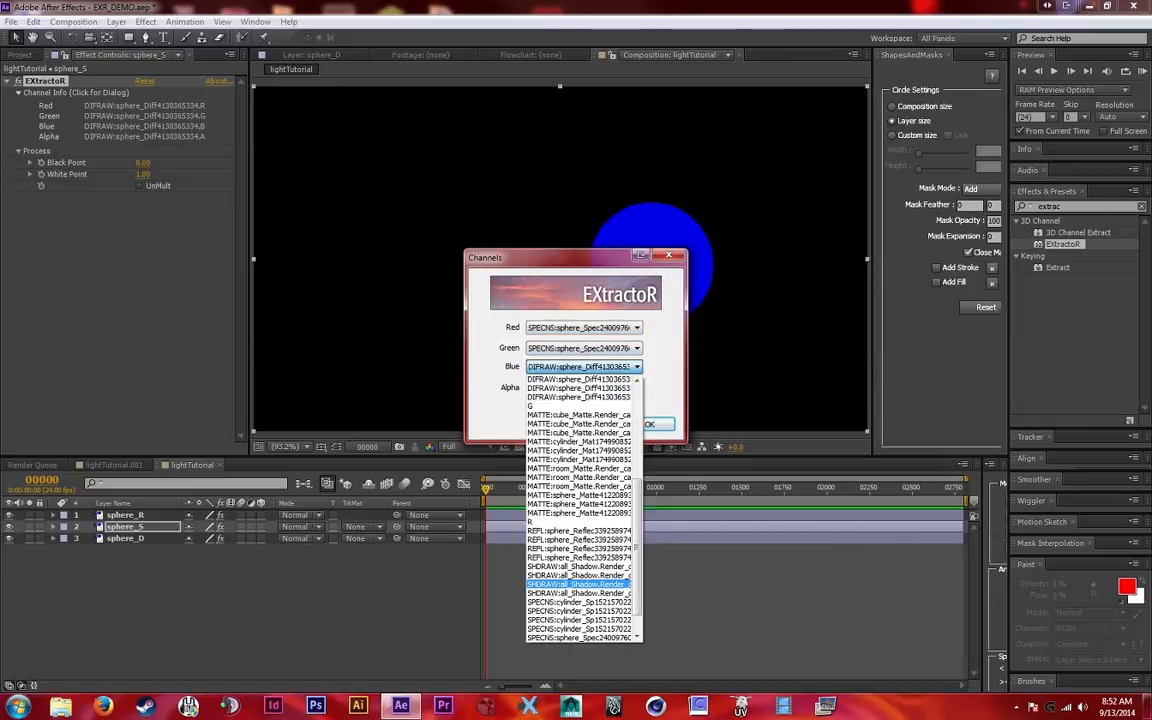
{"action": "scroll", "coordinate": [580, 620], "scroll_direction": "down", "scroll_amount": 1}
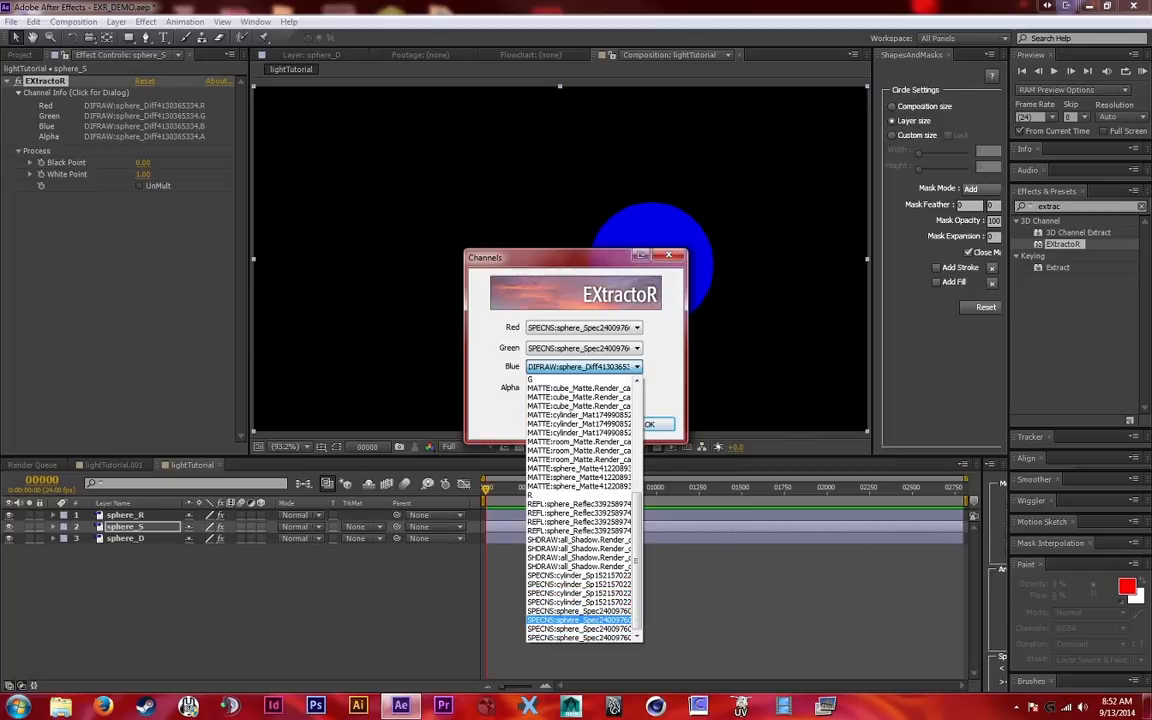
{"action": "left_click", "coordinate": [580, 620]}
{"action": "left_click", "coordinate": [584, 387]}
{"action": "scroll", "coordinate": [580, 630], "scroll_direction": "down", "scroll_amount": 1}
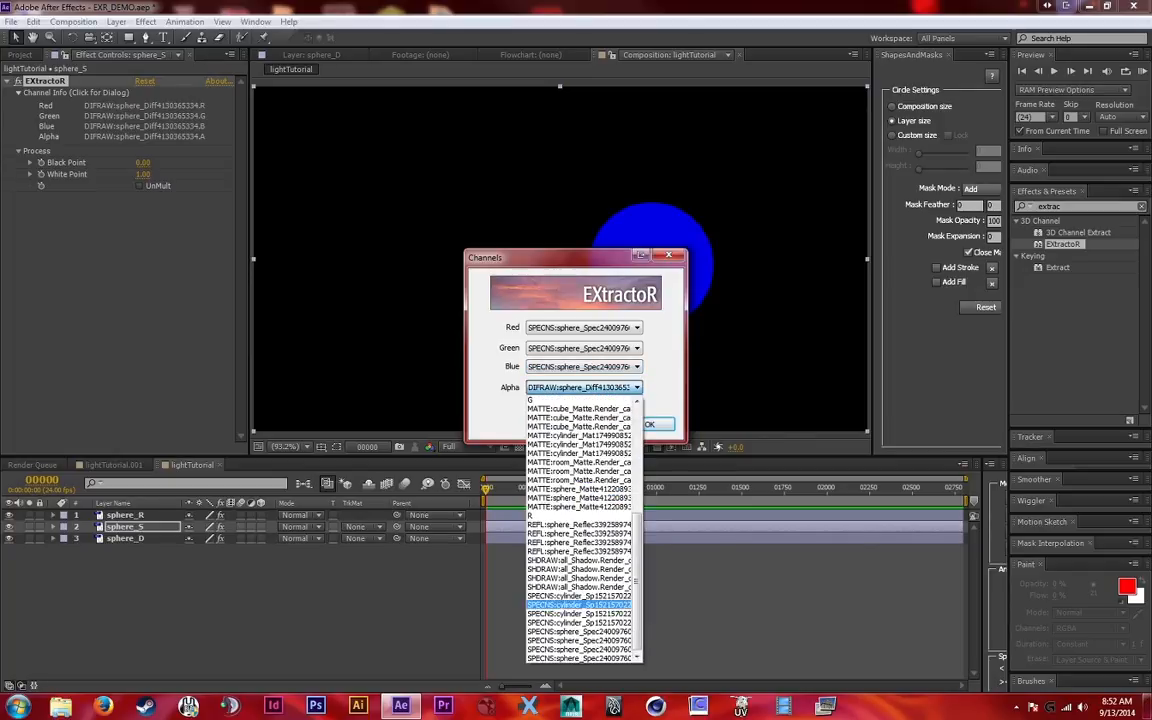
{"action": "left_click", "coordinate": [580, 640]}
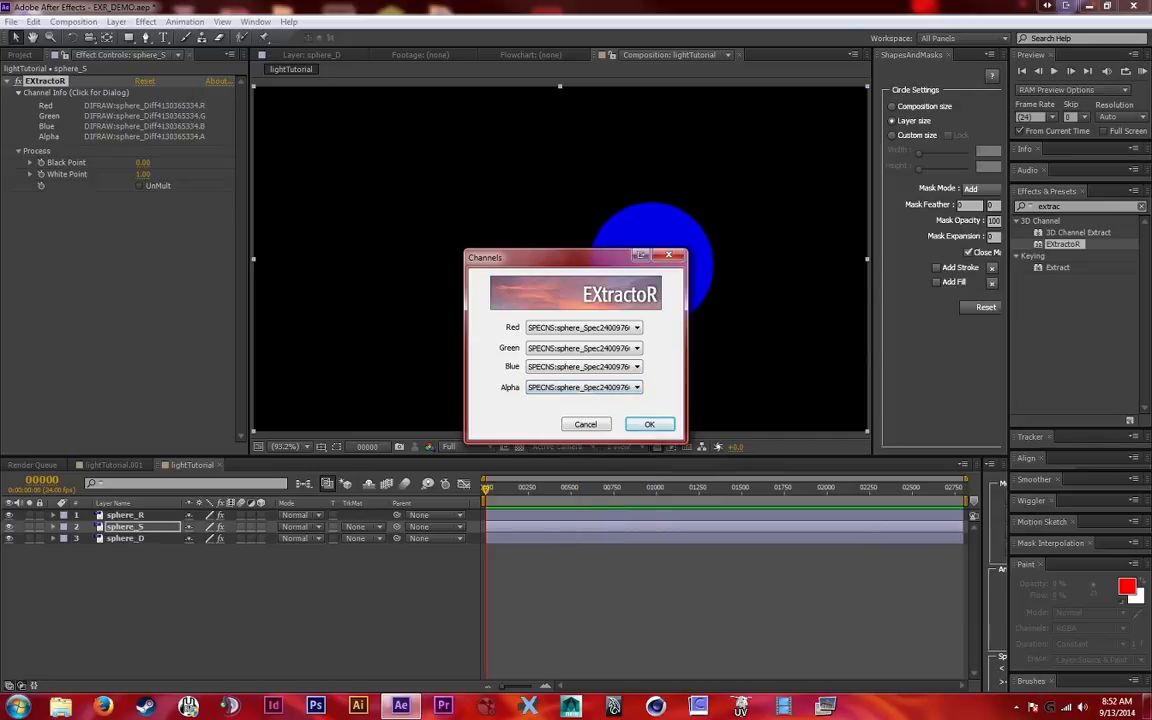
{"action": "left_click", "coordinate": [652, 424]}
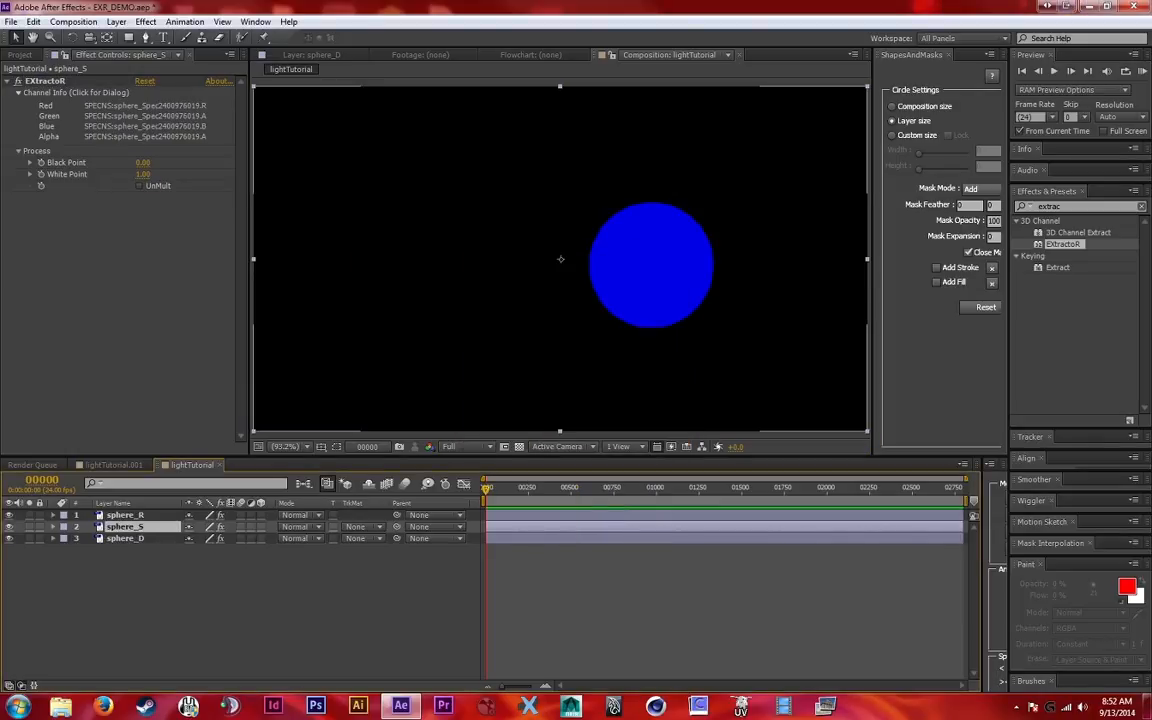
Set the sphere_S layer's blending mode to Linear Dodge
{"action": "left_click", "coordinate": [297, 526]}
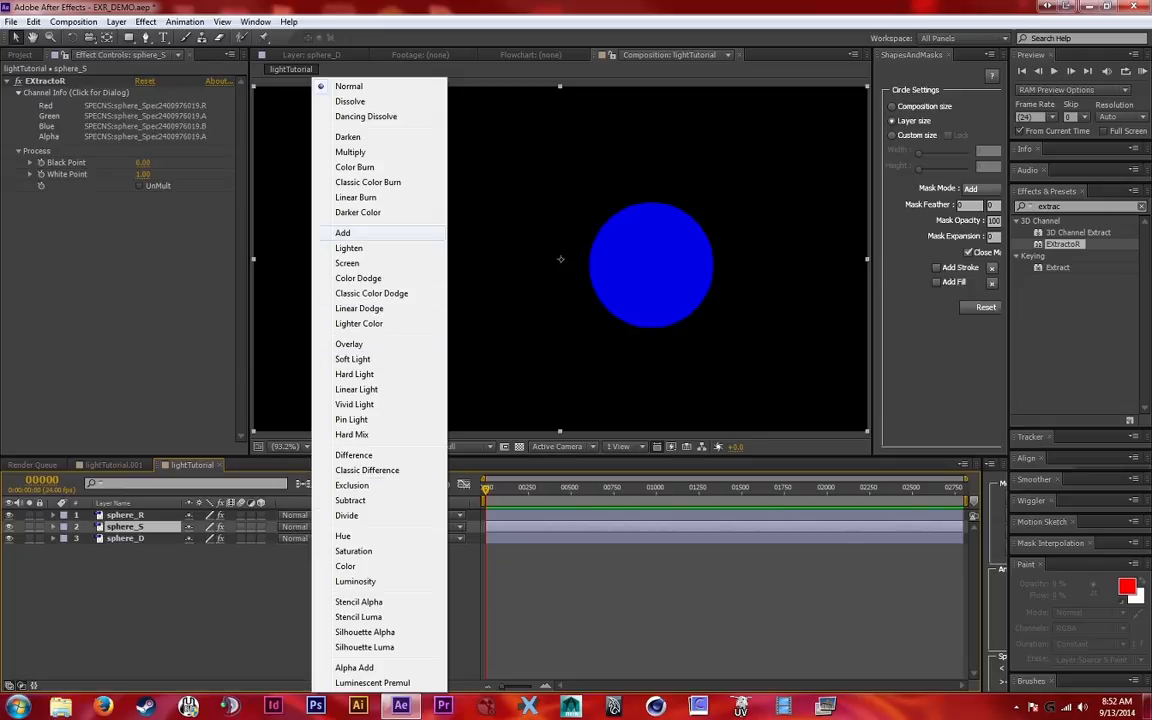
{"action": "left_click", "coordinate": [359, 308]}
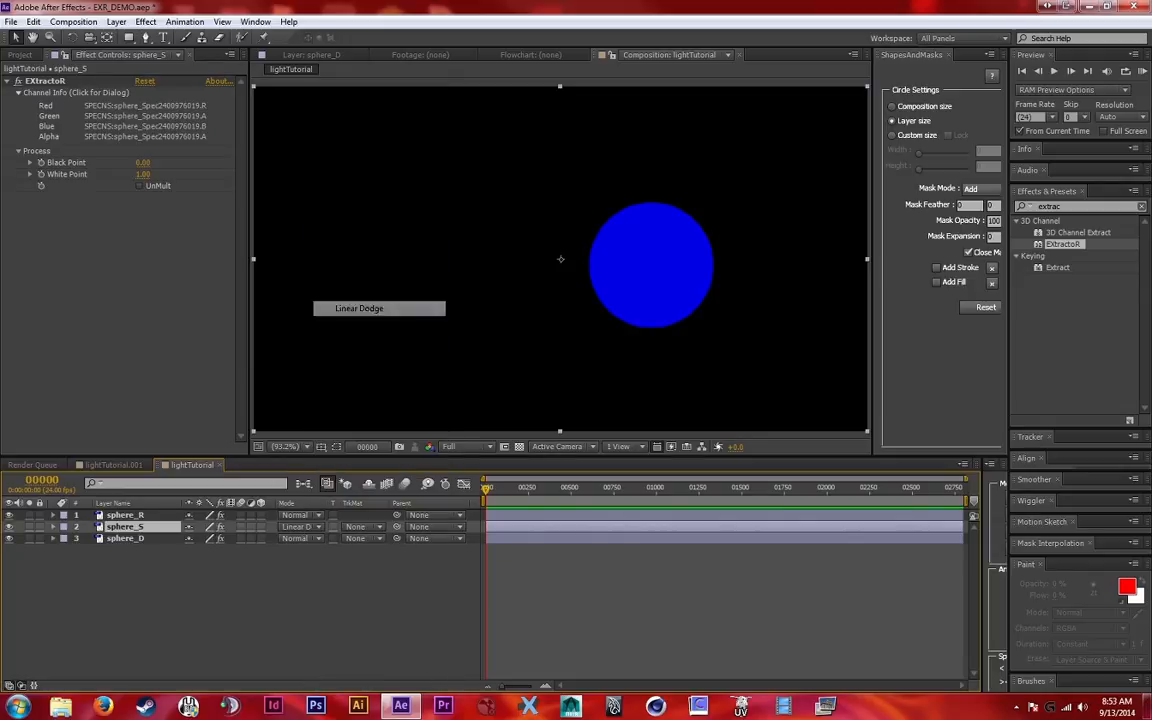
{"action": "key", "text": "ctrl+shift+a"}
Try to switch the Alpha source in sphere_S's EXtractoR effect to (copy)
{"action": "left_click", "coordinate": [125, 527]}
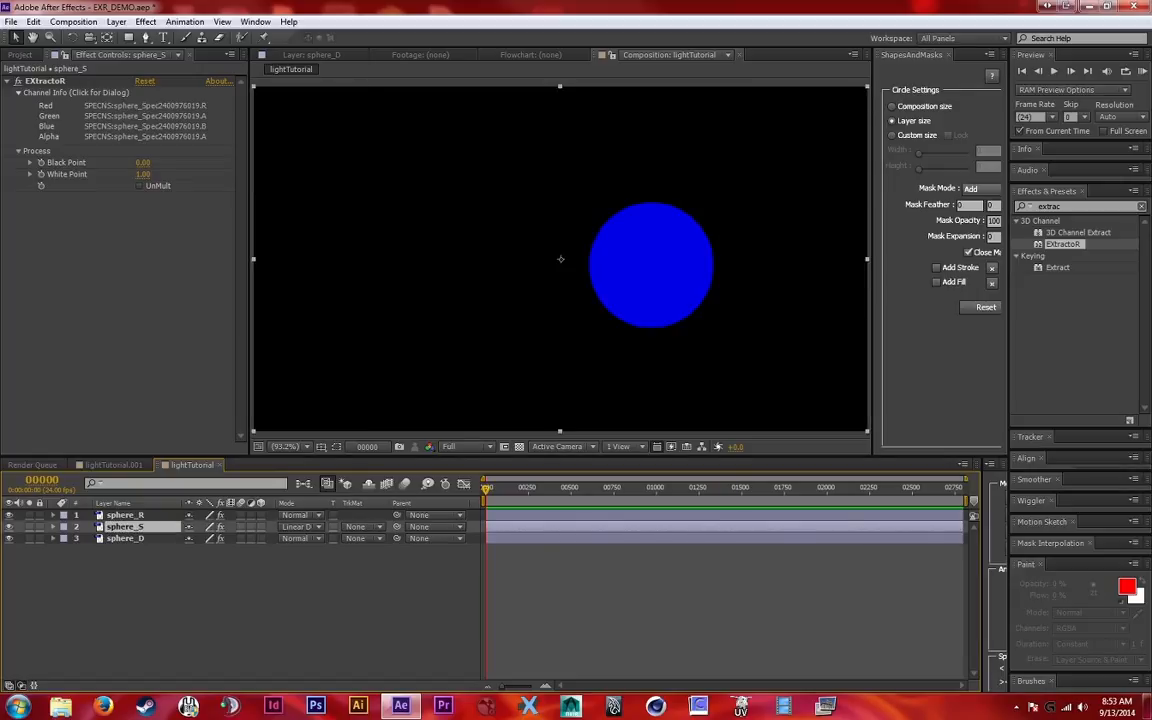
{"action": "left_click", "coordinate": [145, 116]}
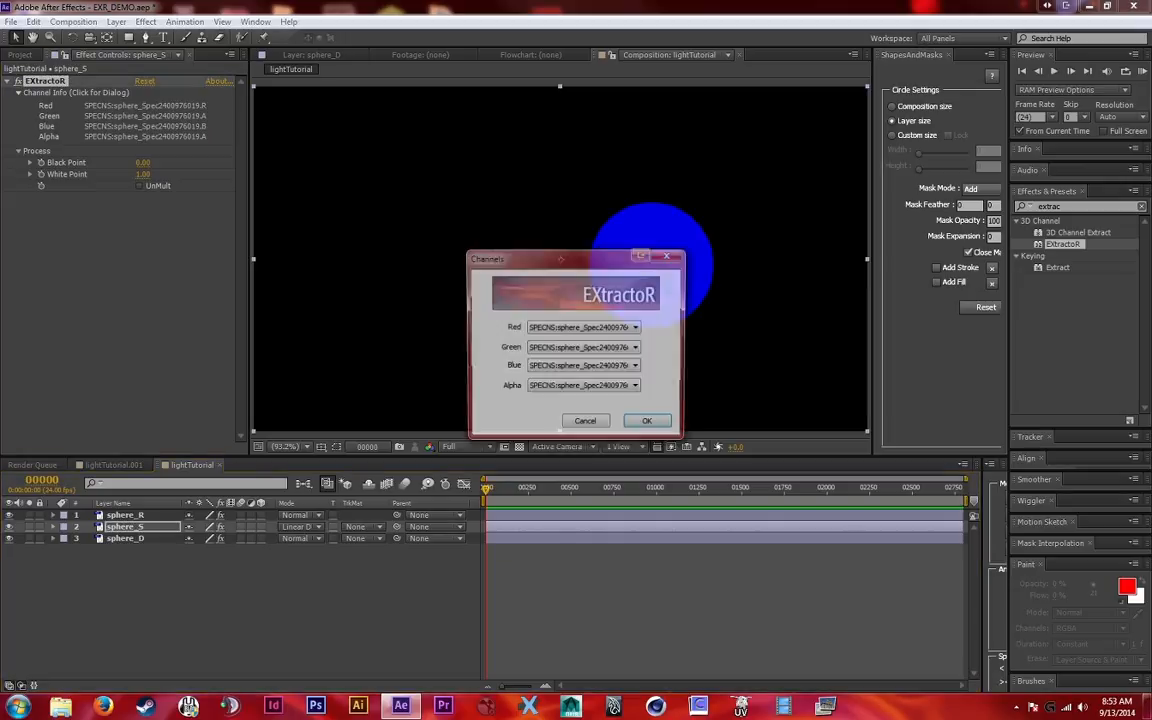
{"action": "left_click", "coordinate": [582, 387]}
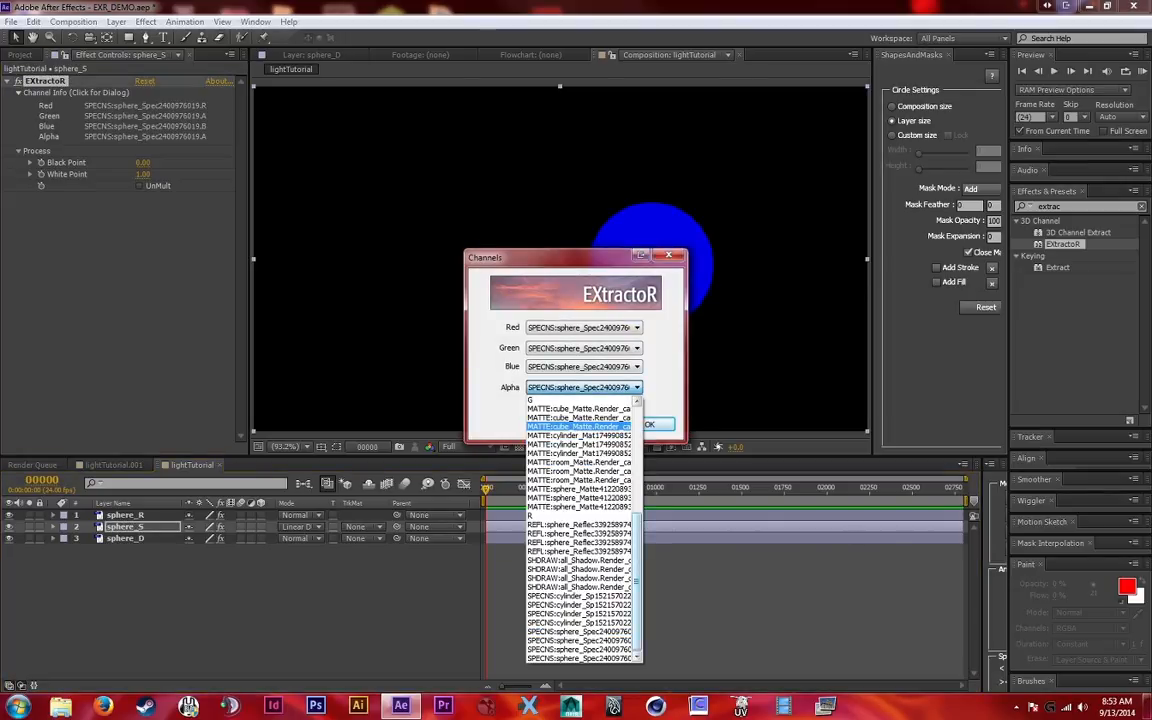
{"action": "left_click_drag", "start_coordinate": [637, 545], "coordinate": [637, 437]}
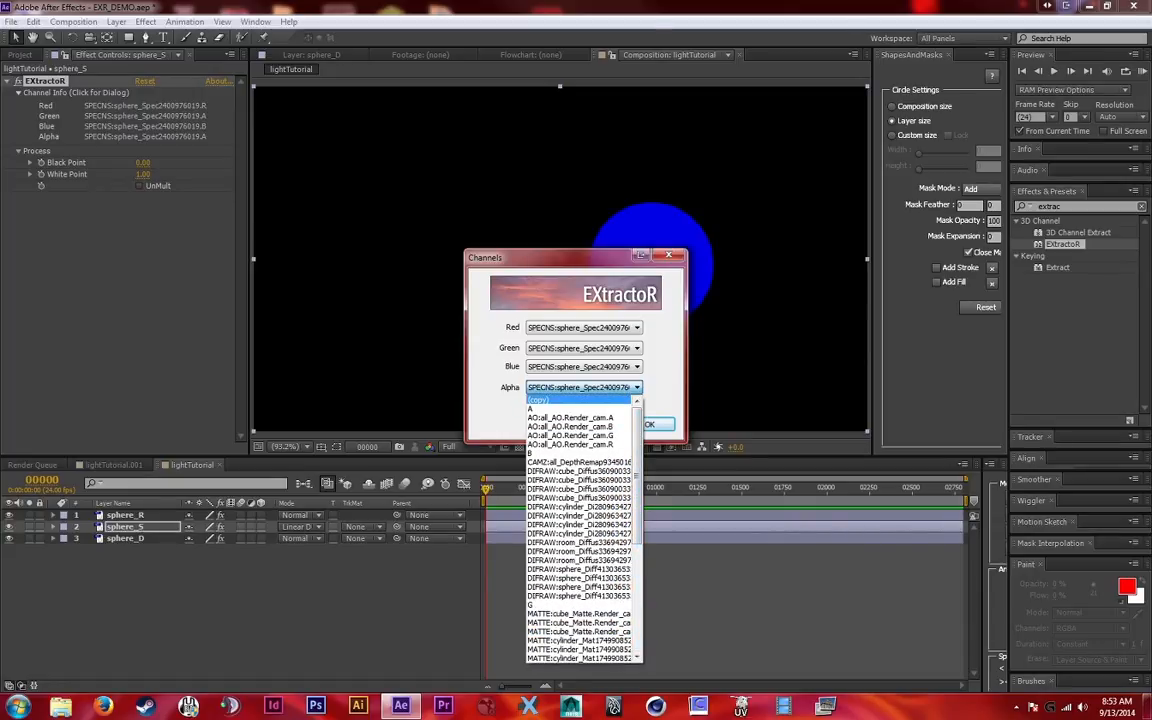
{"action": "left_click", "coordinate": [540, 400]}
{"action": "left_click", "coordinate": [650, 424]}
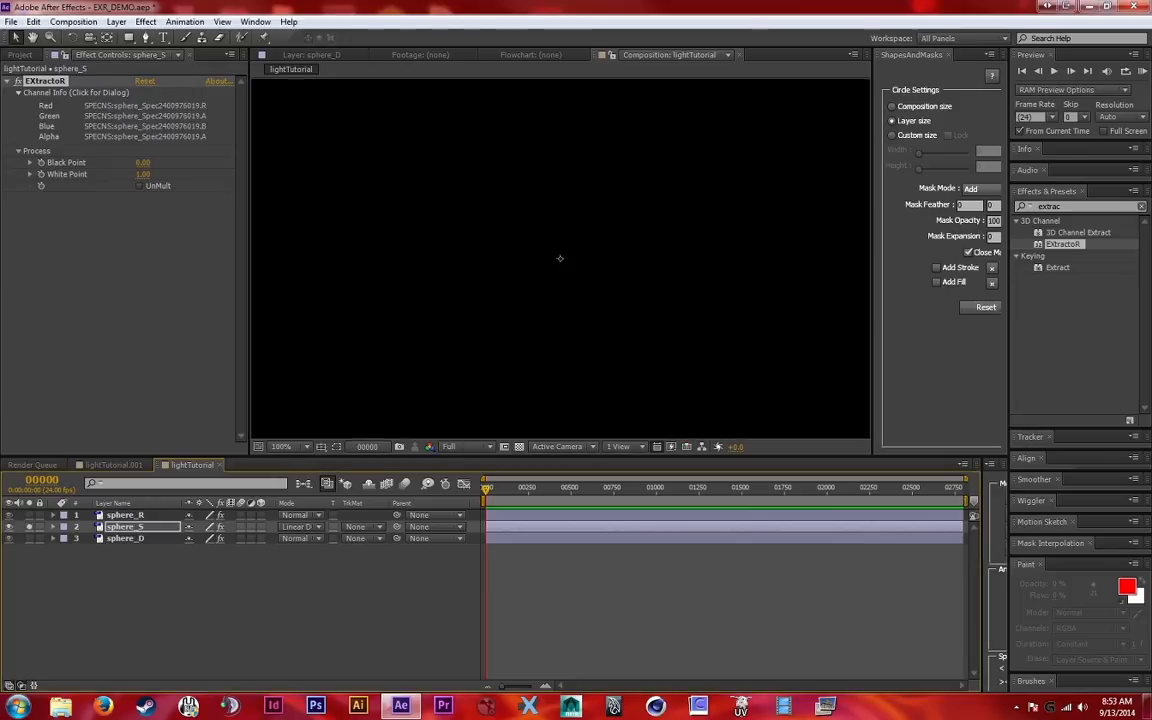
Set the Alpha channel of sphere_S's EXtractoR effect to (copy) and apply it
{"action": "scroll", "coordinate": [560, 259], "scroll_direction": "up", "scroll_amount": 1}
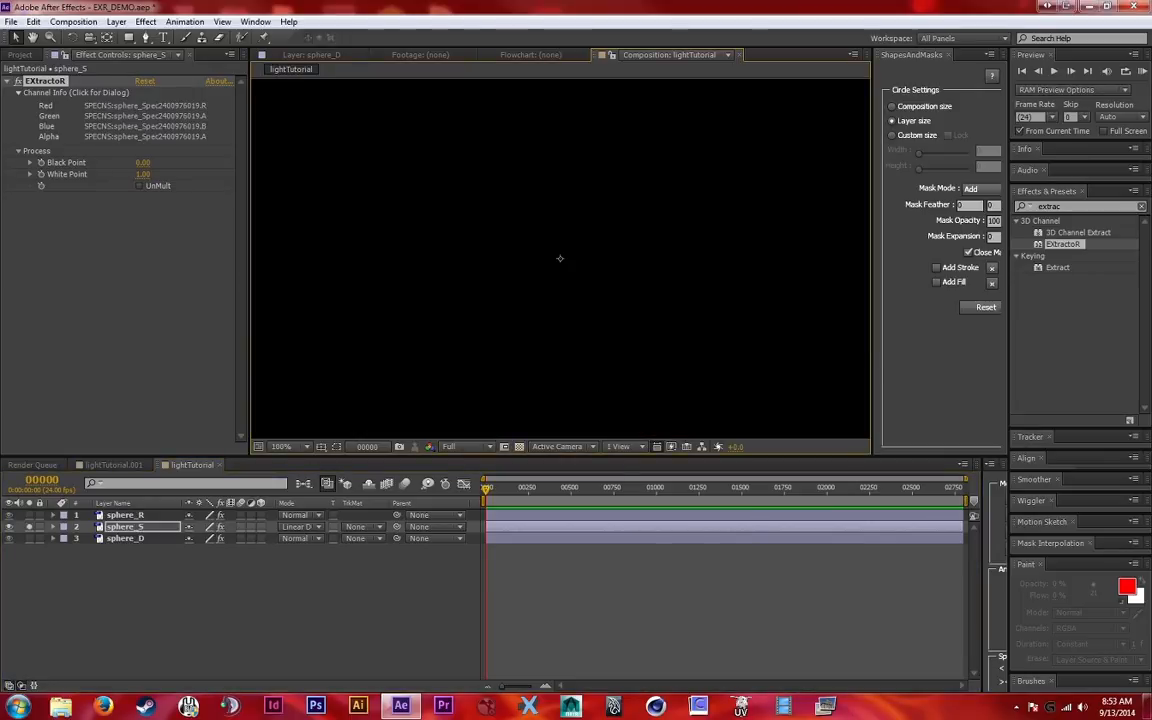
{"action": "scroll", "coordinate": [560, 258], "scroll_direction": "down", "scroll_amount": 2}
{"action": "scroll", "coordinate": [560, 258], "scroll_direction": "up", "scroll_amount": 2}
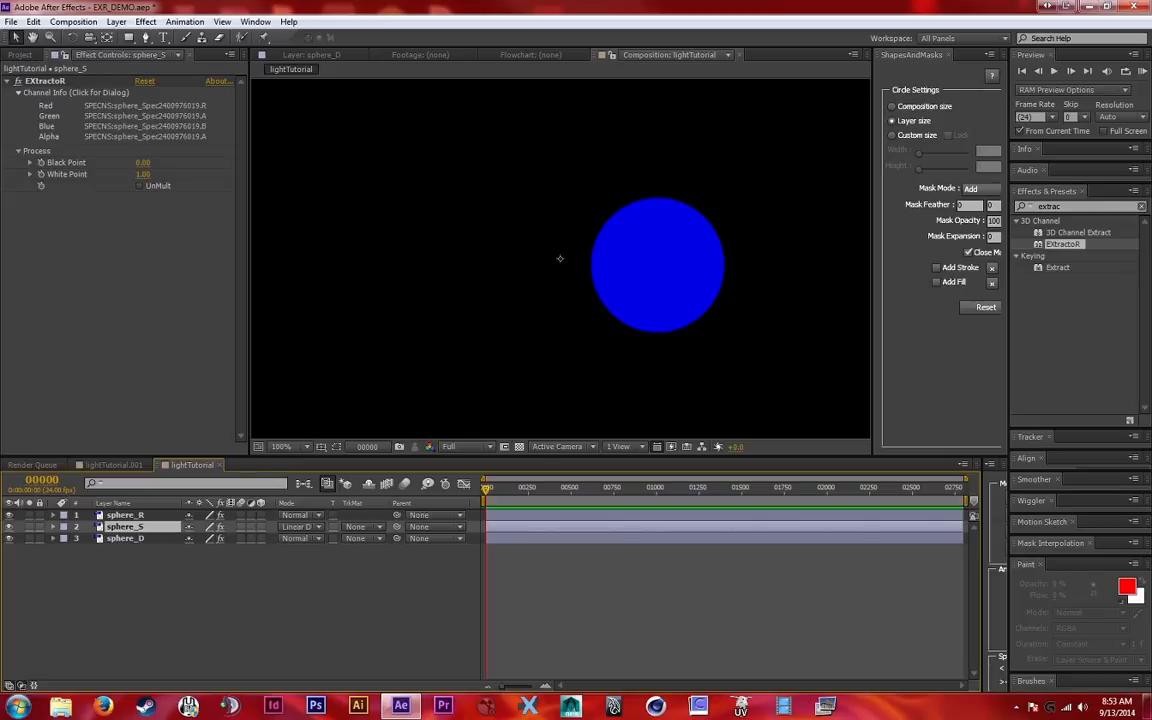
{"action": "left_click", "coordinate": [144, 116]}
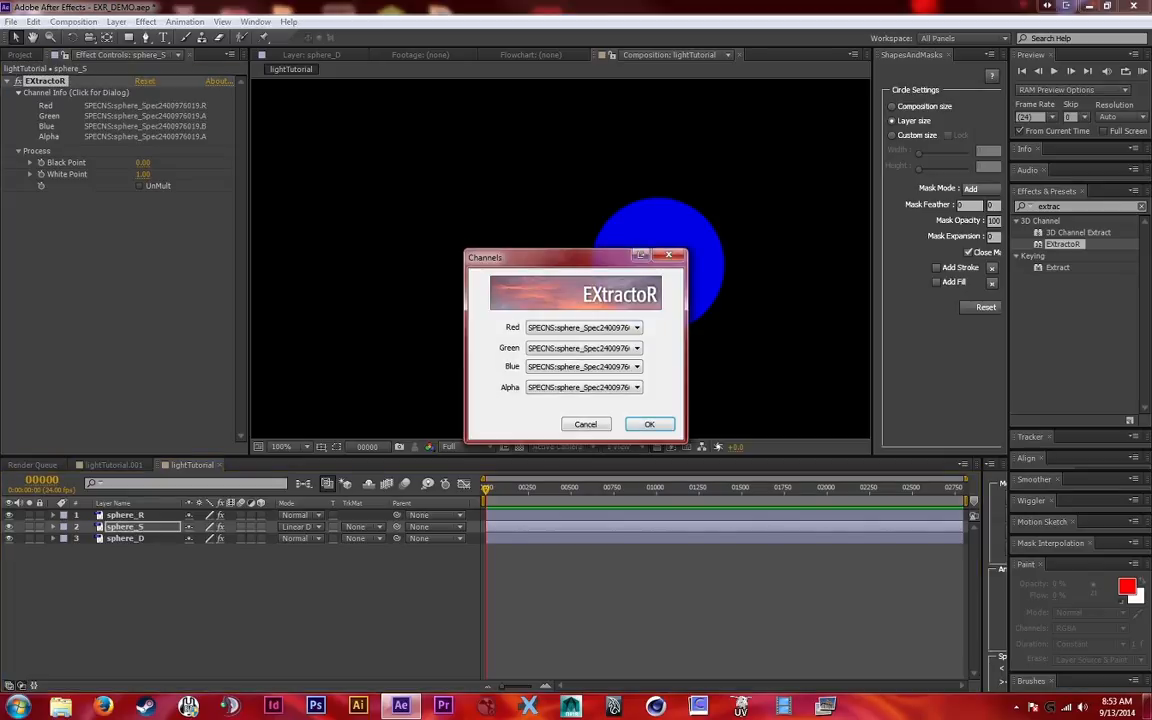
{"action": "left_click", "coordinate": [600, 387]}
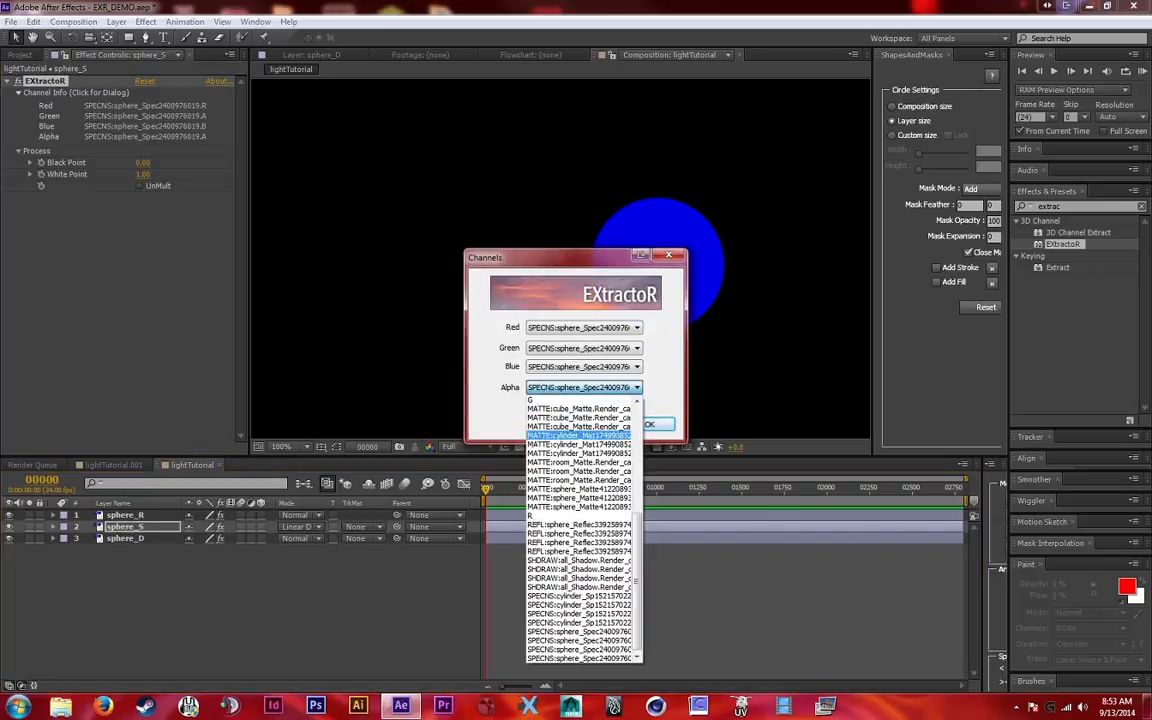
{"action": "left_click_drag", "start_coordinate": [637, 562], "coordinate": [637, 448]}
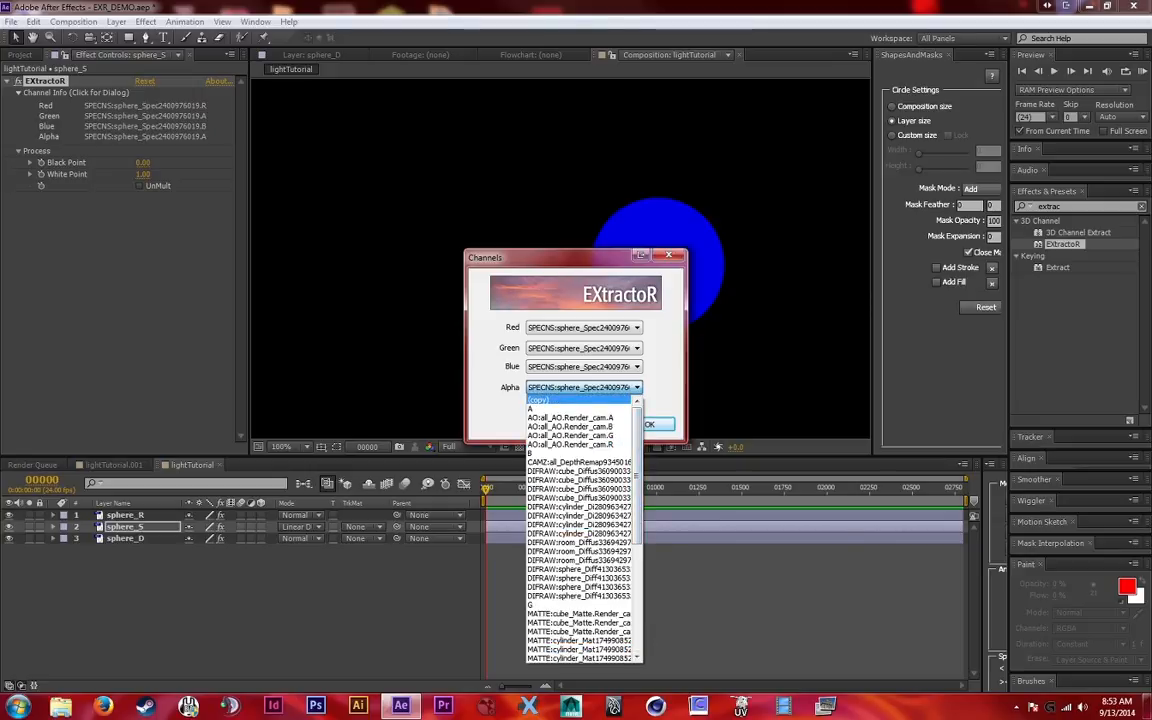
{"action": "left_click", "coordinate": [545, 399]}
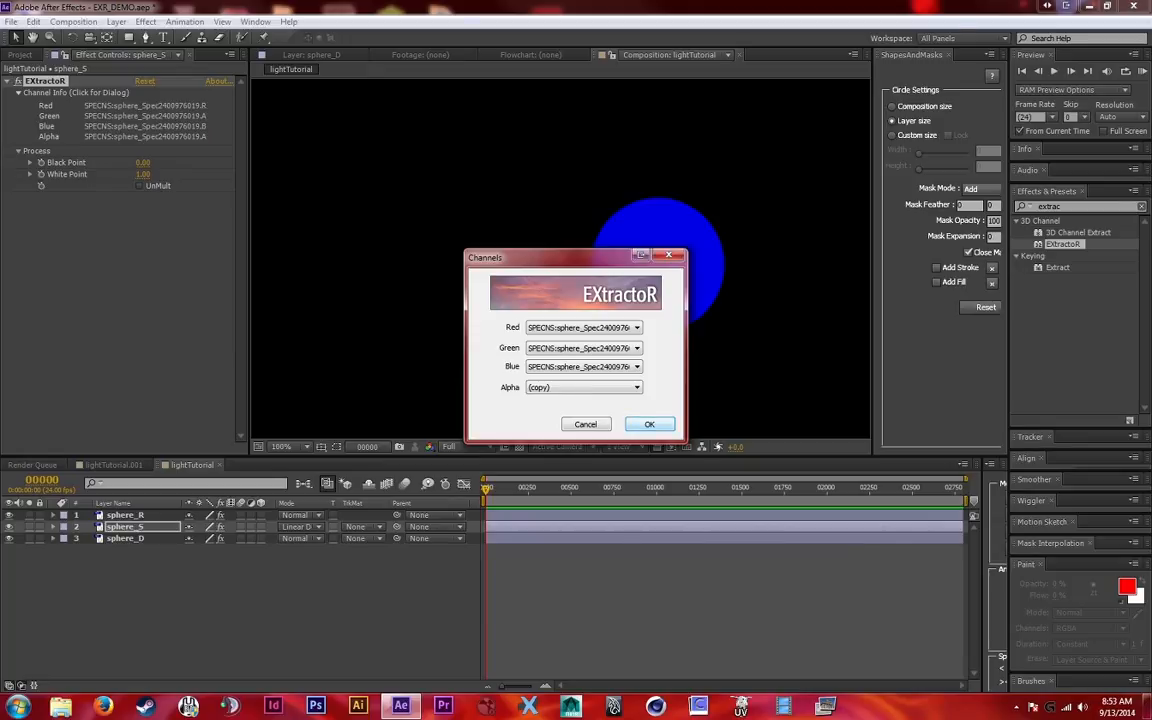
{"action": "key", "text": "Return"}
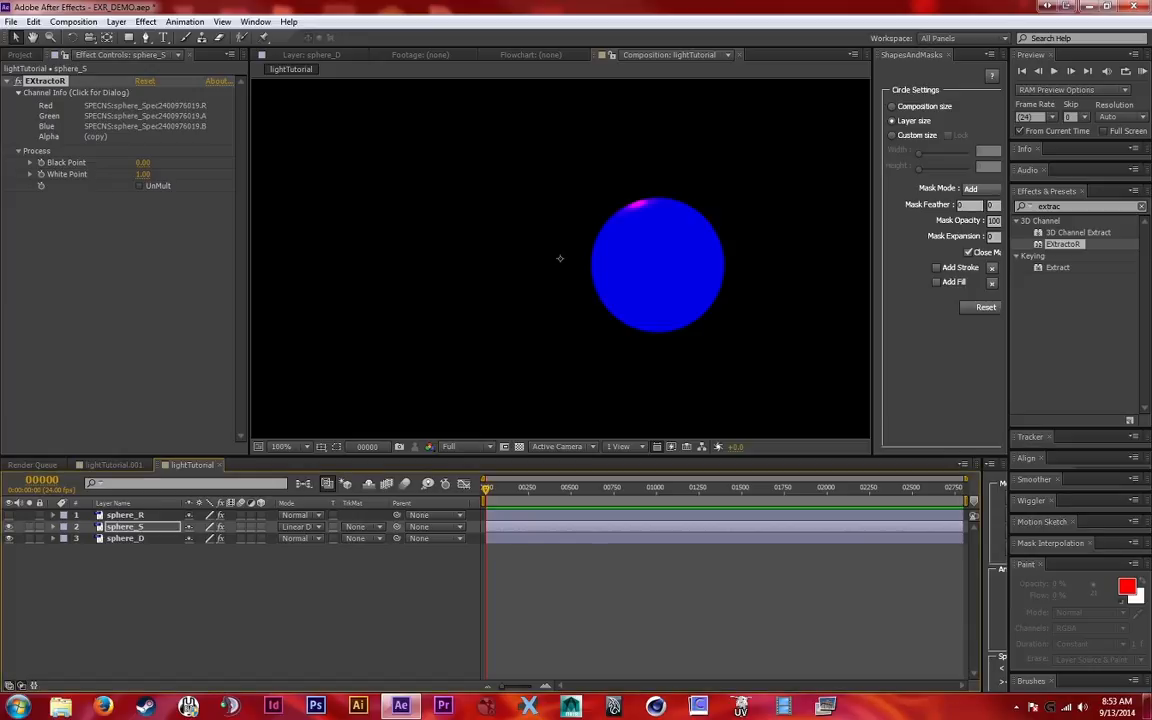
{"action": "left_click", "coordinate": [126, 527]}
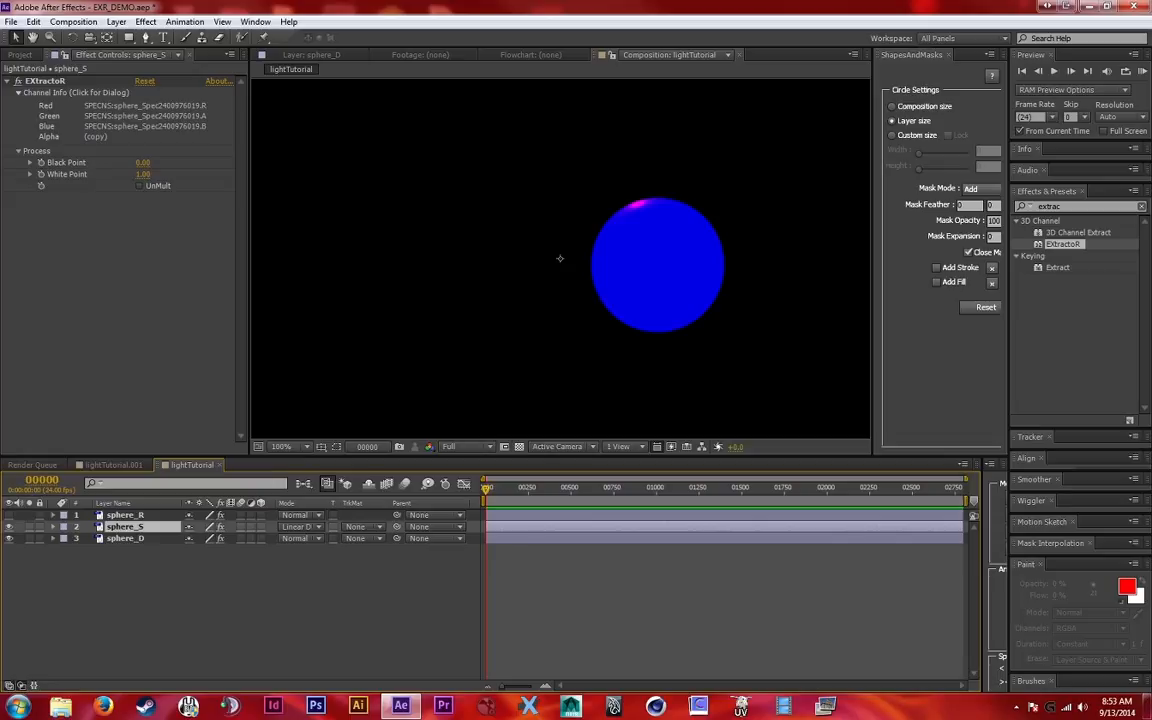
Set the Alpha channel of sphere_R's EXtractoR effect to (copy)
{"action": "left_click", "coordinate": [126, 515]}
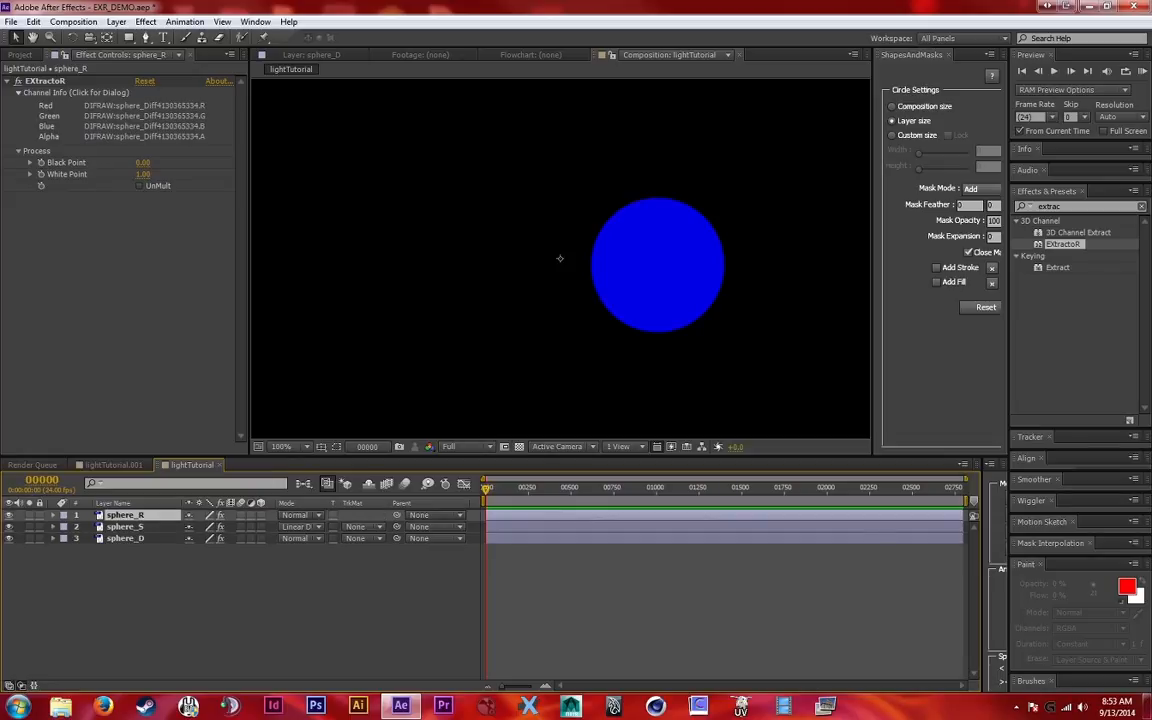
{"action": "left_click", "coordinate": [144, 116]}
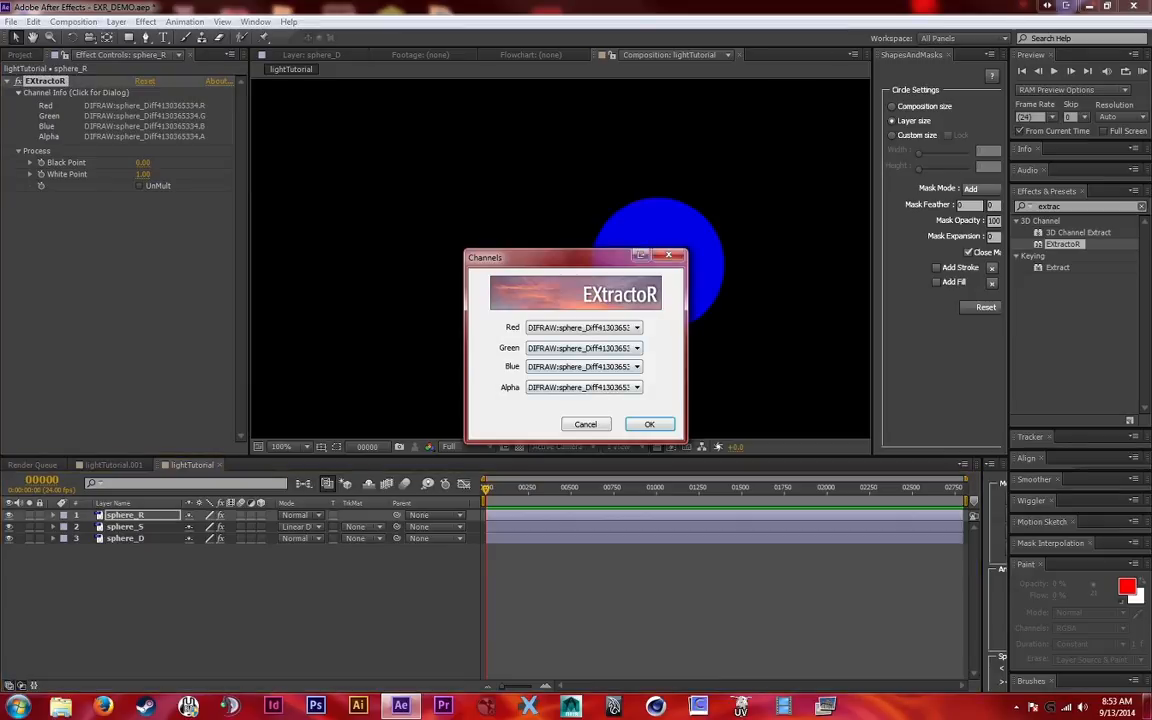
{"action": "left_click", "coordinate": [635, 387]}
{"action": "left_click_drag", "start_coordinate": [637, 540], "coordinate": [637, 476]}
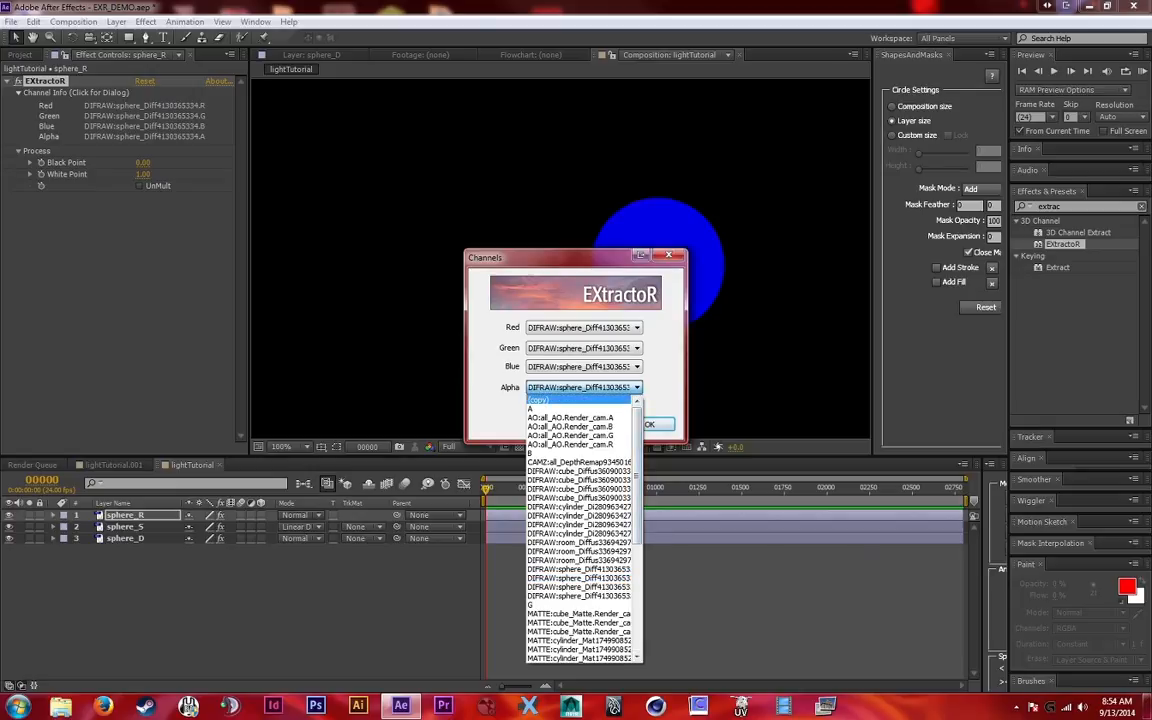
{"action": "left_click", "coordinate": [580, 399]}
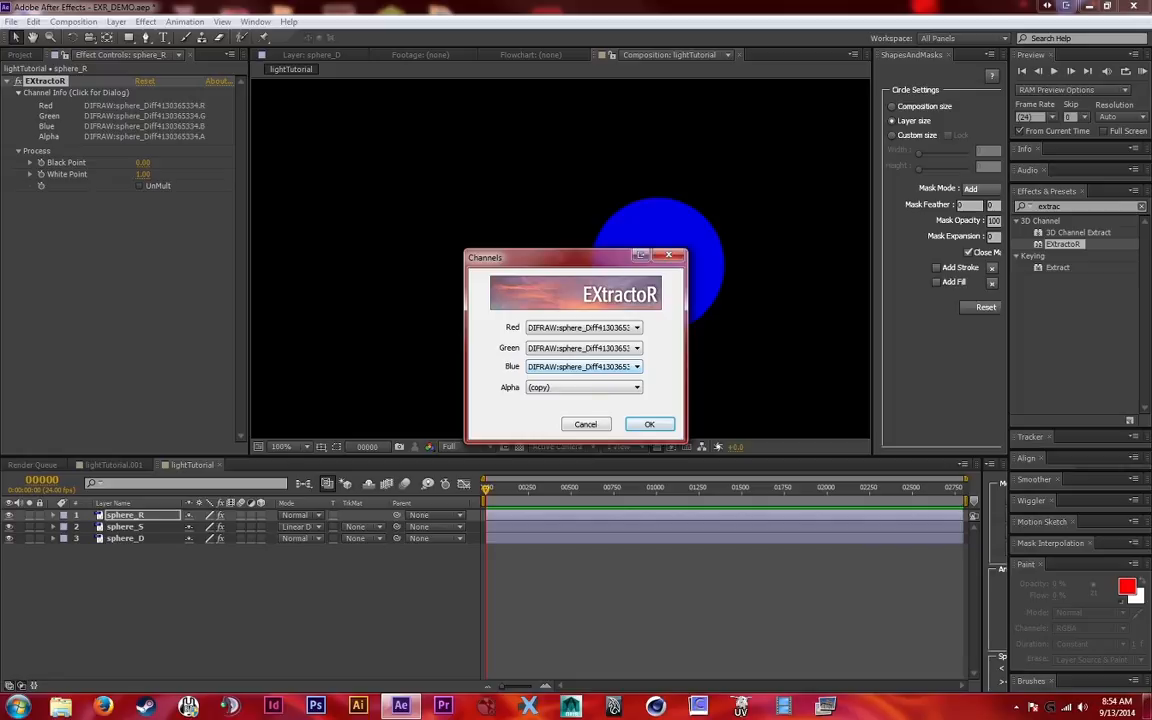
{"action": "left_click", "coordinate": [583, 327]}
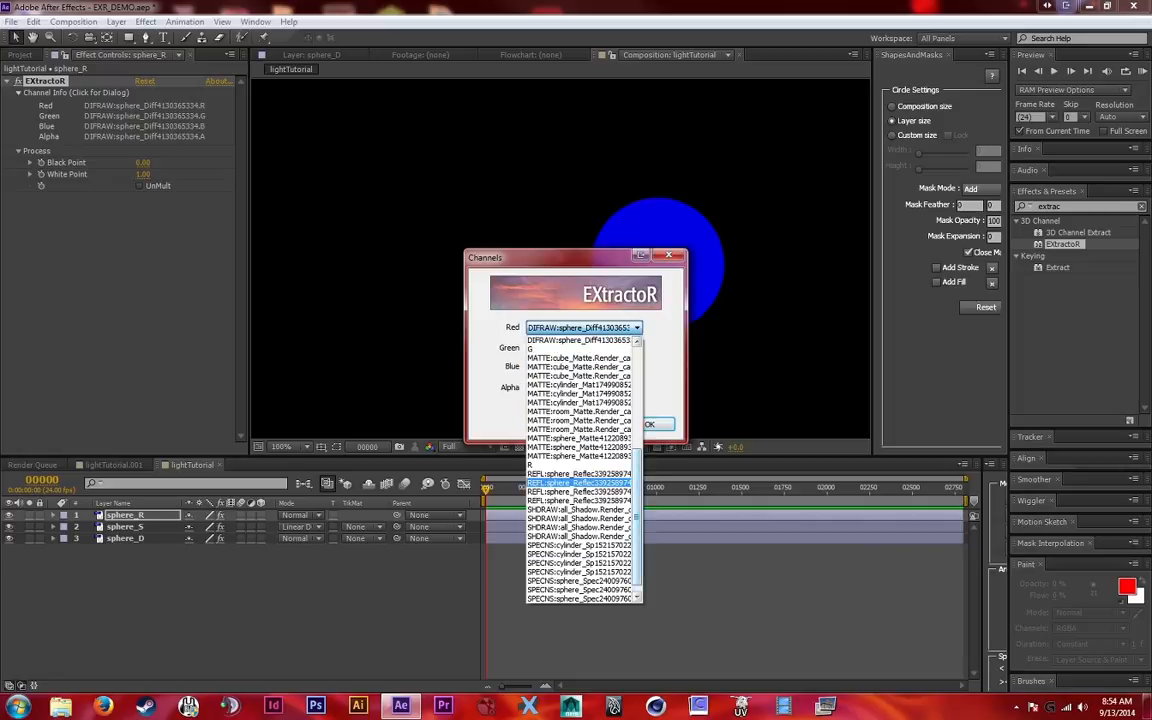
{"action": "left_click_drag", "start_coordinate": [637, 500], "coordinate": [637, 507]}
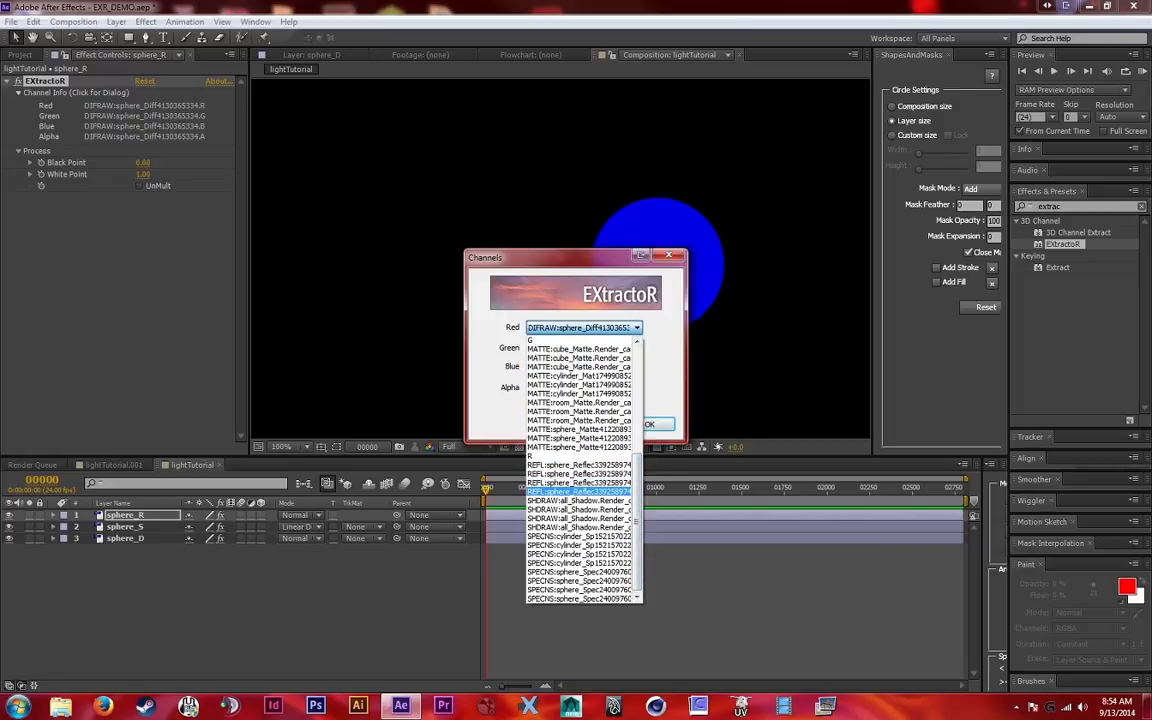
{"action": "left_click", "coordinate": [580, 492]}
{"action": "left_click", "coordinate": [583, 347]}
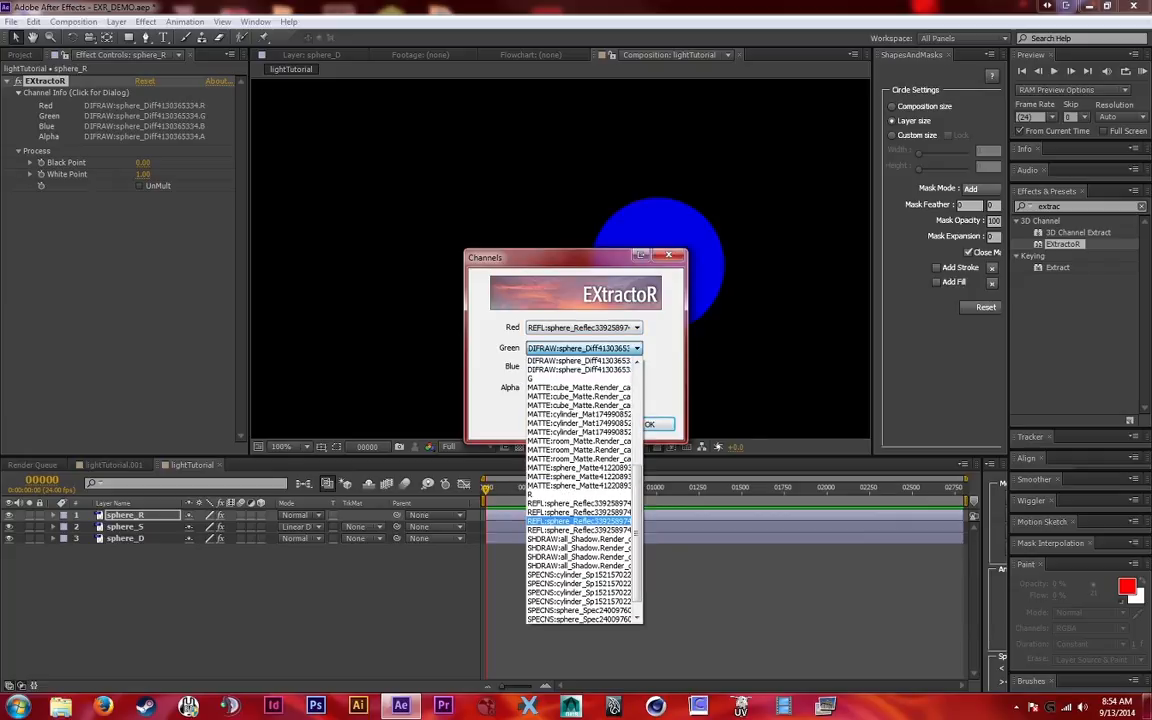
{"action": "left_click", "coordinate": [580, 521]}
{"action": "left_click", "coordinate": [583, 366]}
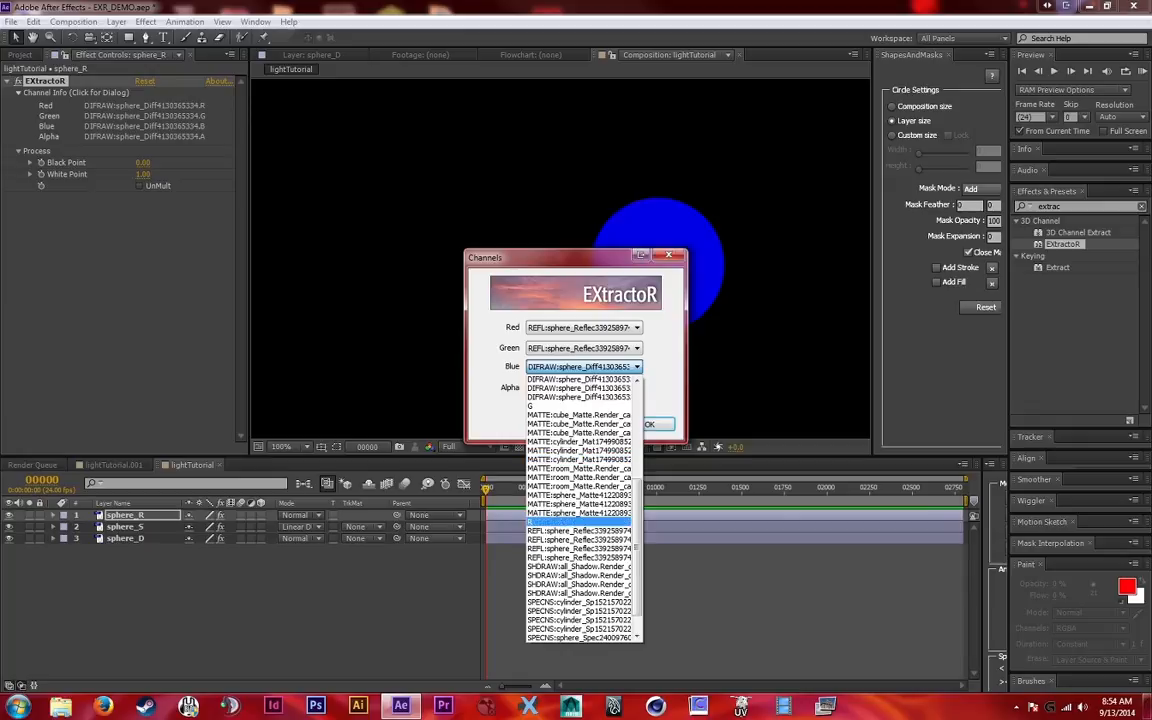
{"action": "left_click", "coordinate": [540, 481]}
{"action": "left_click", "coordinate": [583, 387]}
{"action": "left_click", "coordinate": [583, 387]}
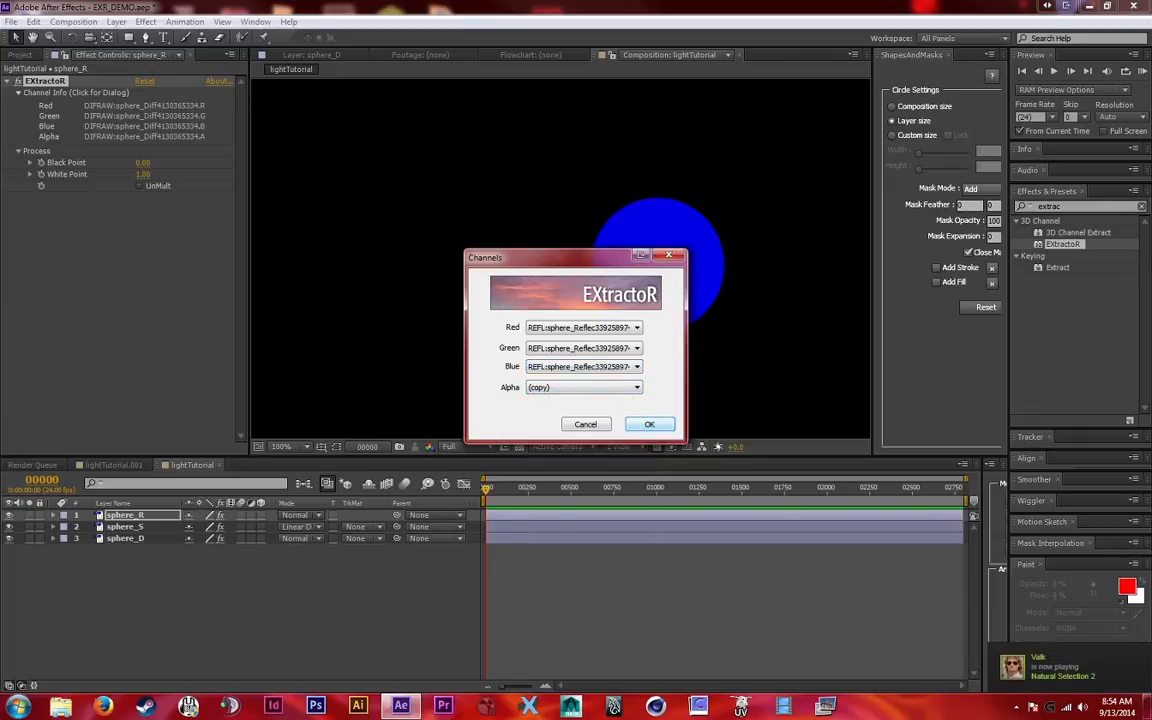
{"action": "left_click", "coordinate": [649, 424]}
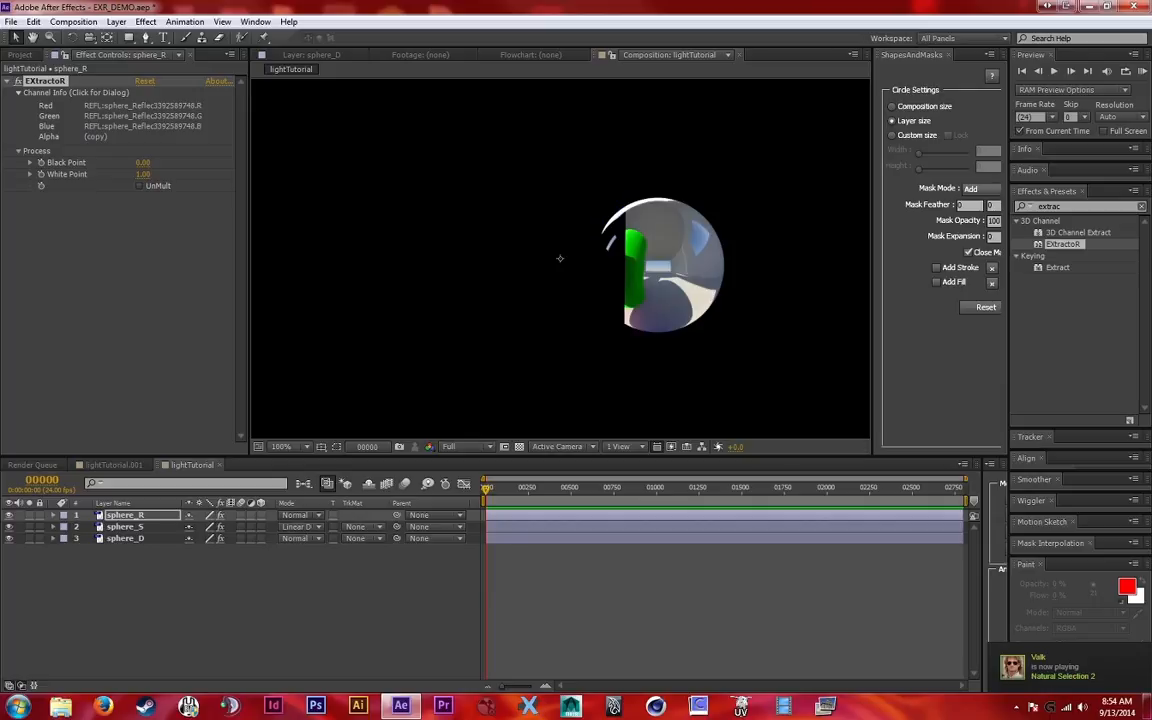
Set the sphere_R layer's blending mode to Linear Dodge and check the effect settings of sphere_S and sphere_R
{"action": "left_click", "coordinate": [311, 515]}
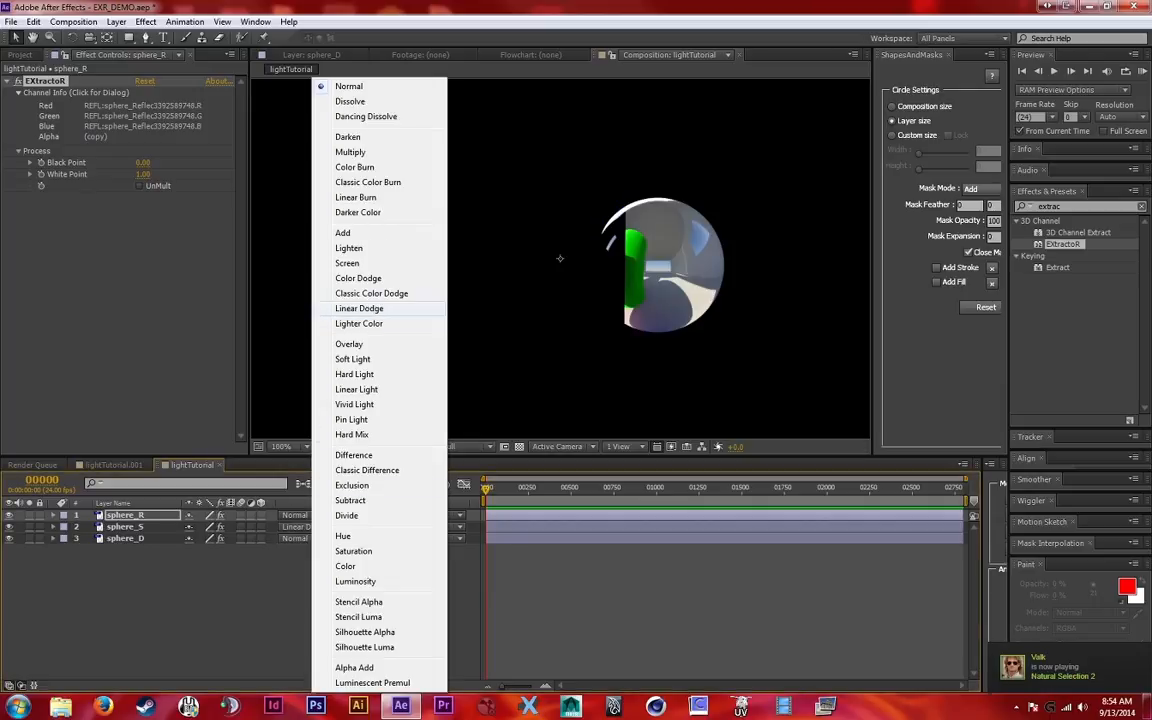
{"action": "left_click", "coordinate": [359, 308]}
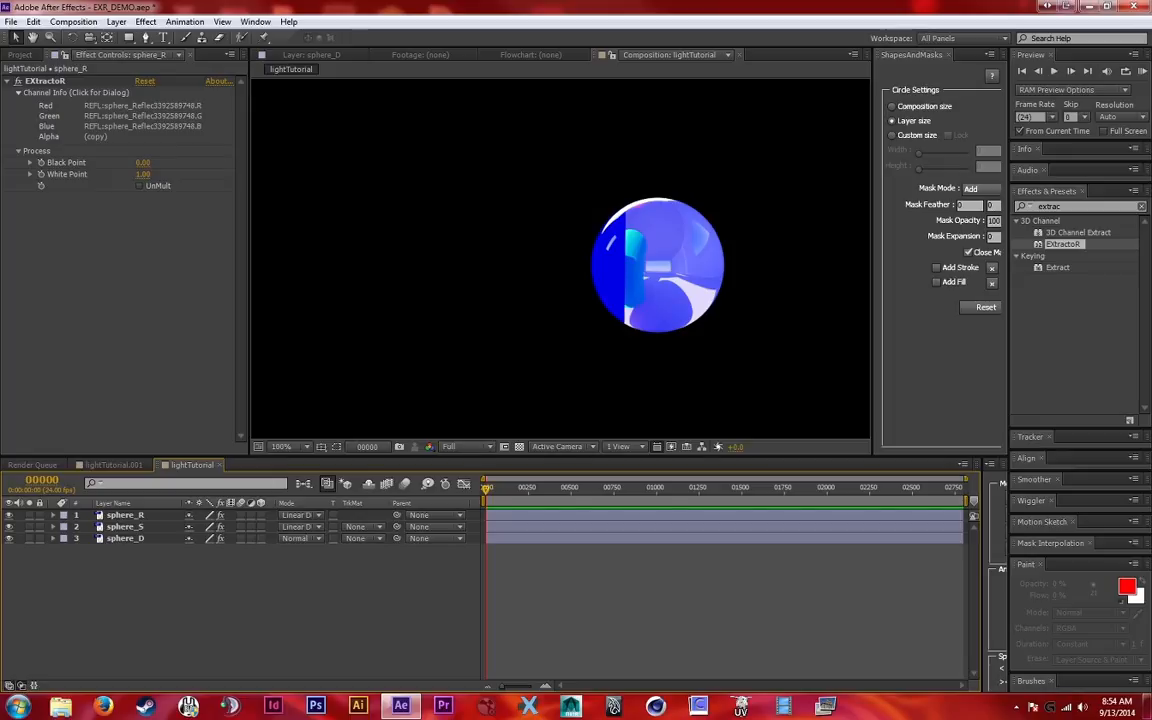
{"action": "left_click", "coordinate": [125, 527]}
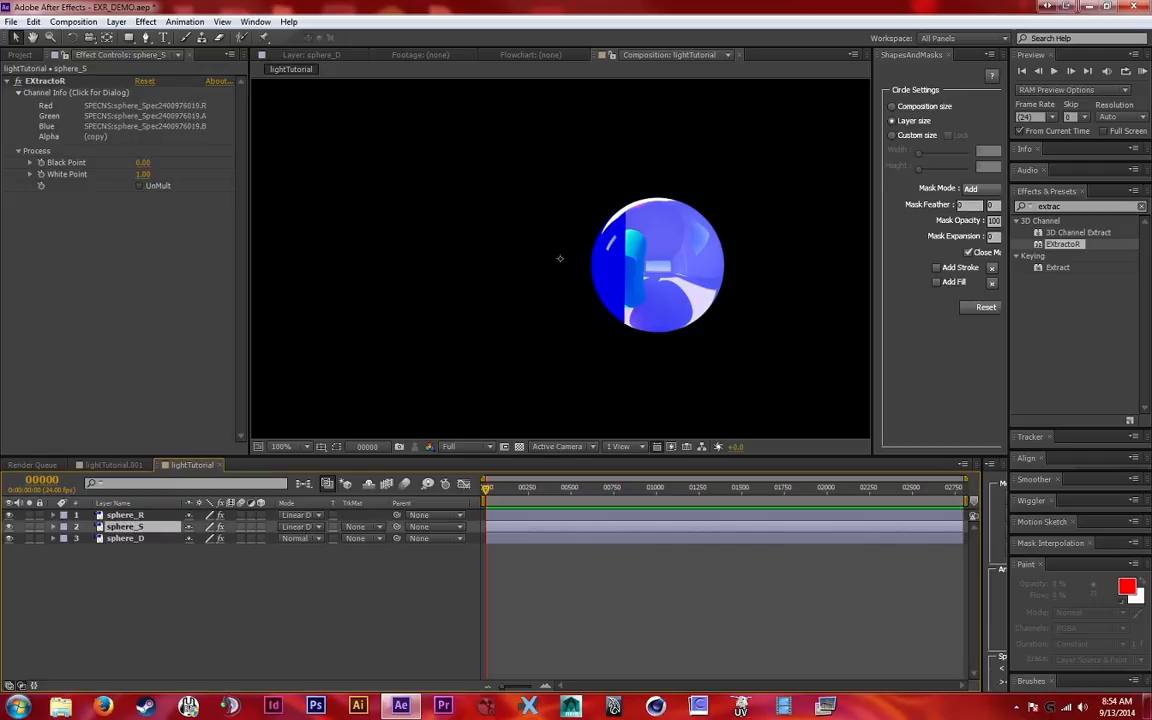
{"action": "left_click", "coordinate": [560, 258]}
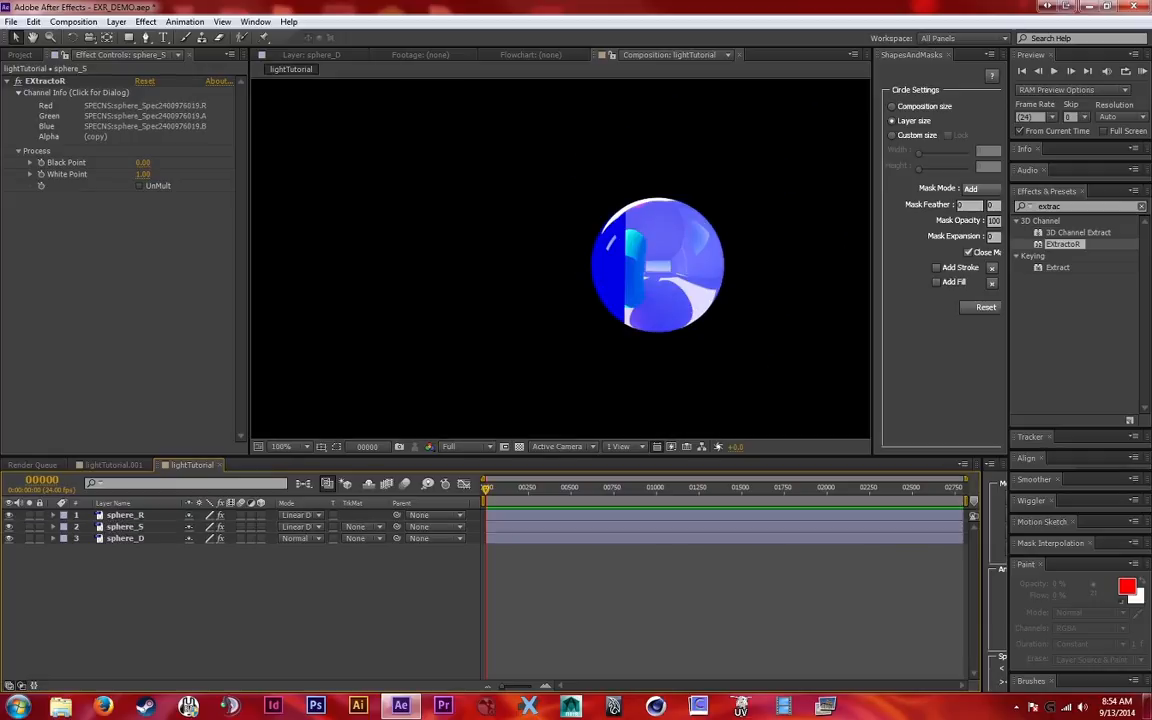
{"action": "left_click", "coordinate": [125, 515]}
{"action": "left_click", "coordinate": [146, 590]}
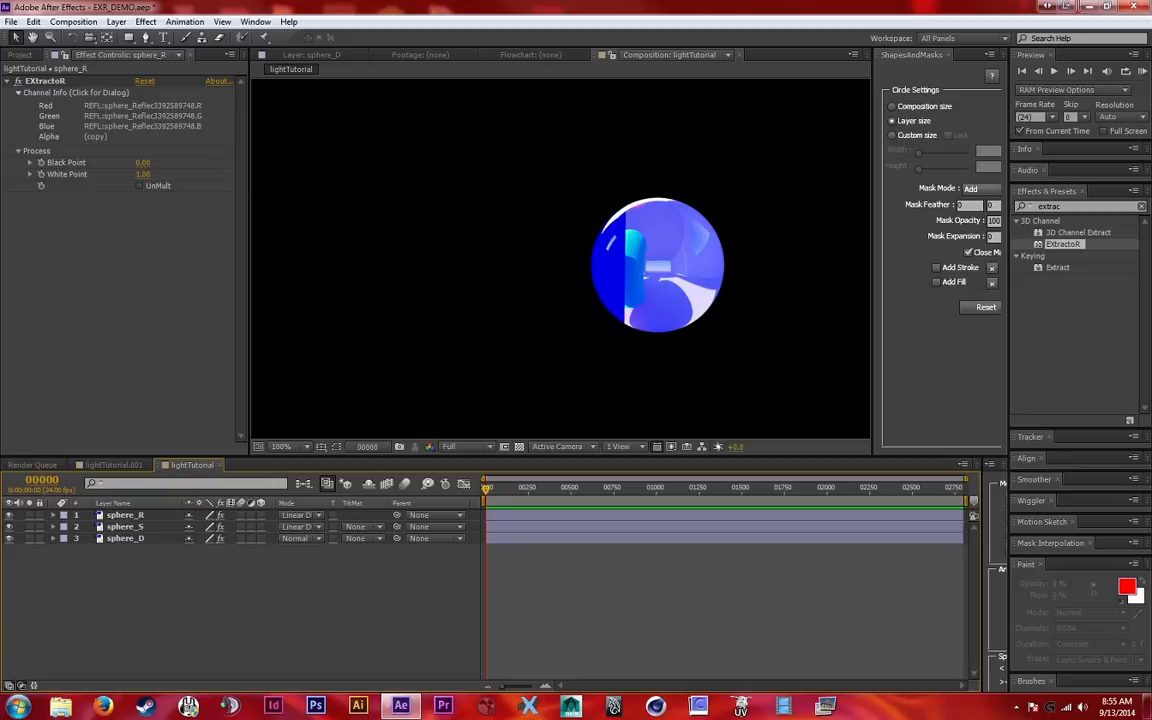
Switch to the lightTutorial.001 composition and review its full layer stack
{"action": "left_click", "coordinate": [142, 116]}
{"action": "left_click", "coordinate": [240, 608]}
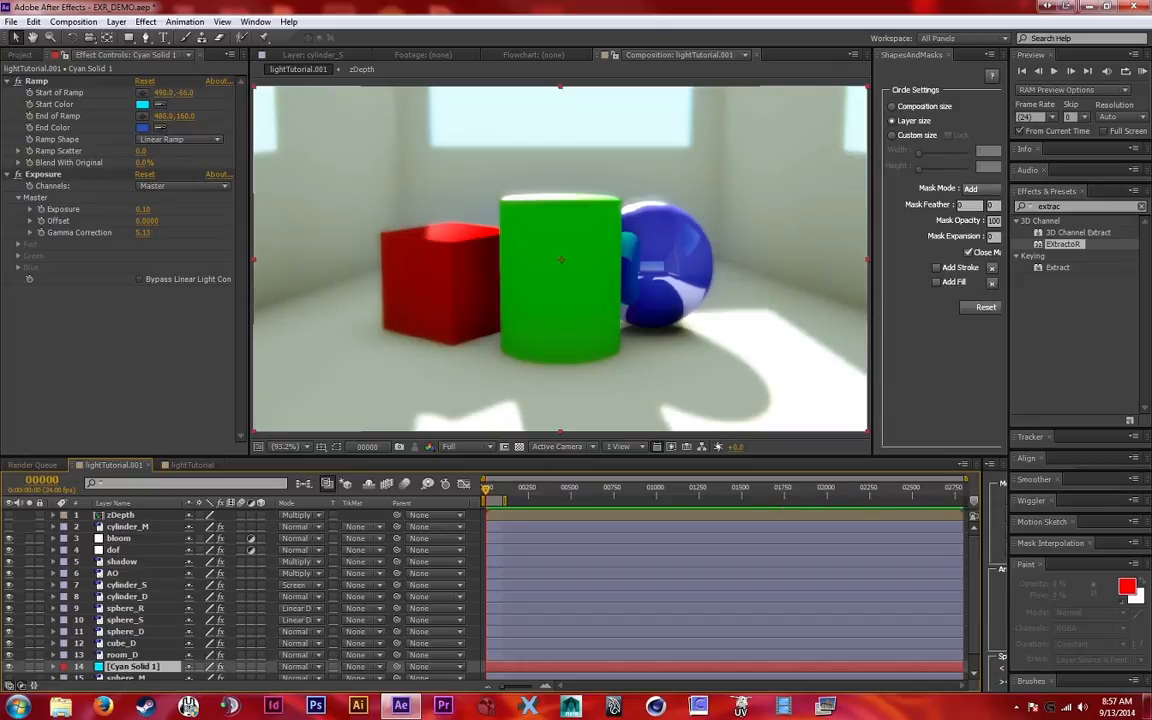
{"action": "scroll", "coordinate": [240, 595], "scroll_direction": "down", "scroll_amount": 1}
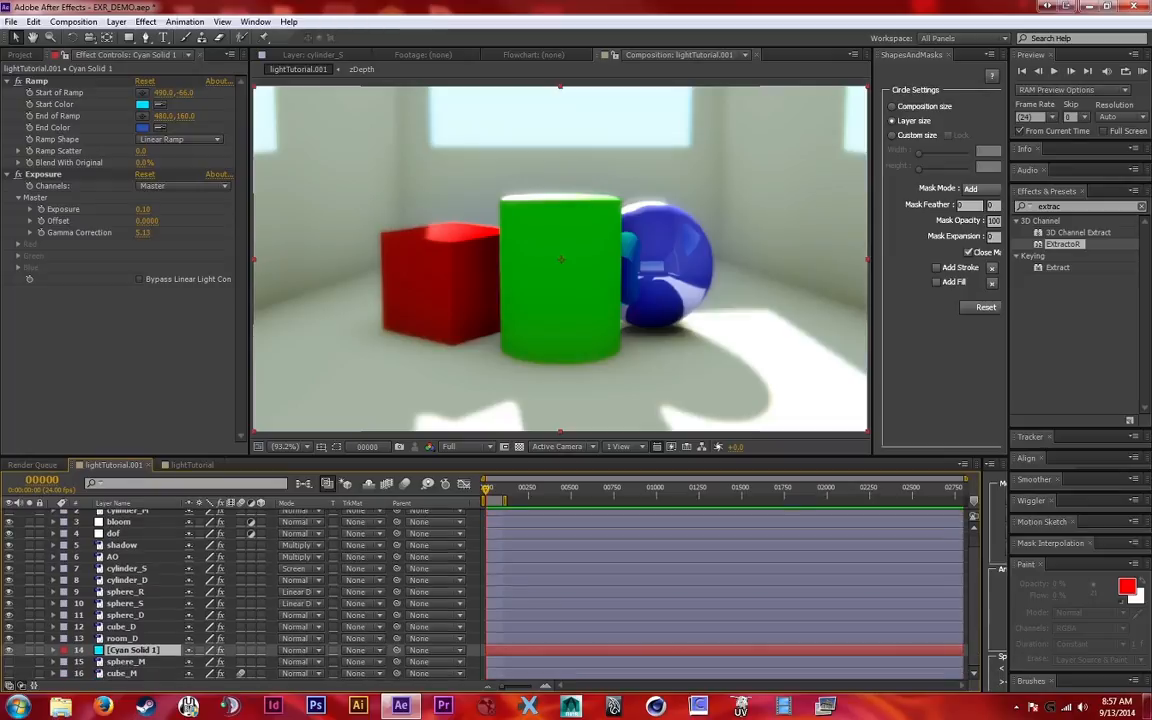
{"action": "scroll", "coordinate": [240, 595], "scroll_direction": "up", "scroll_amount": 1}
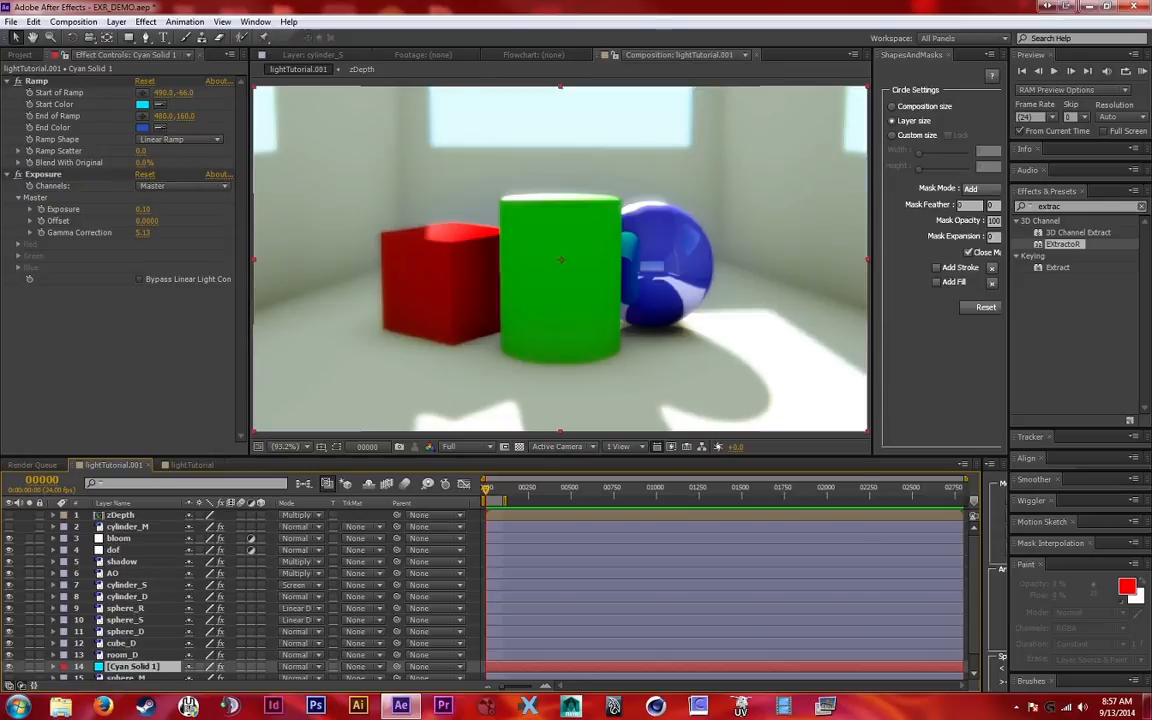
Solo the layers one after another from Cyan Solid 1 and room_D up through the diffuse, specular, reflection, AO, shadow and dof layers
{"action": "left_click", "coordinate": [29, 666]}
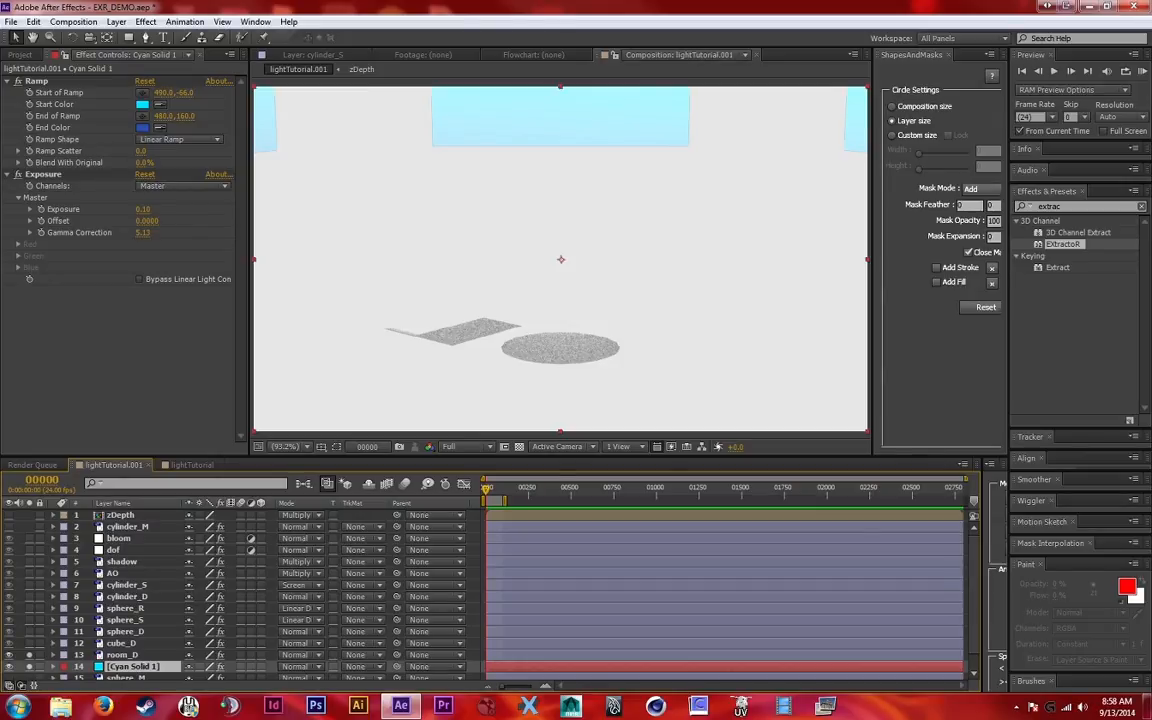
{"action": "left_click", "coordinate": [29, 643]}
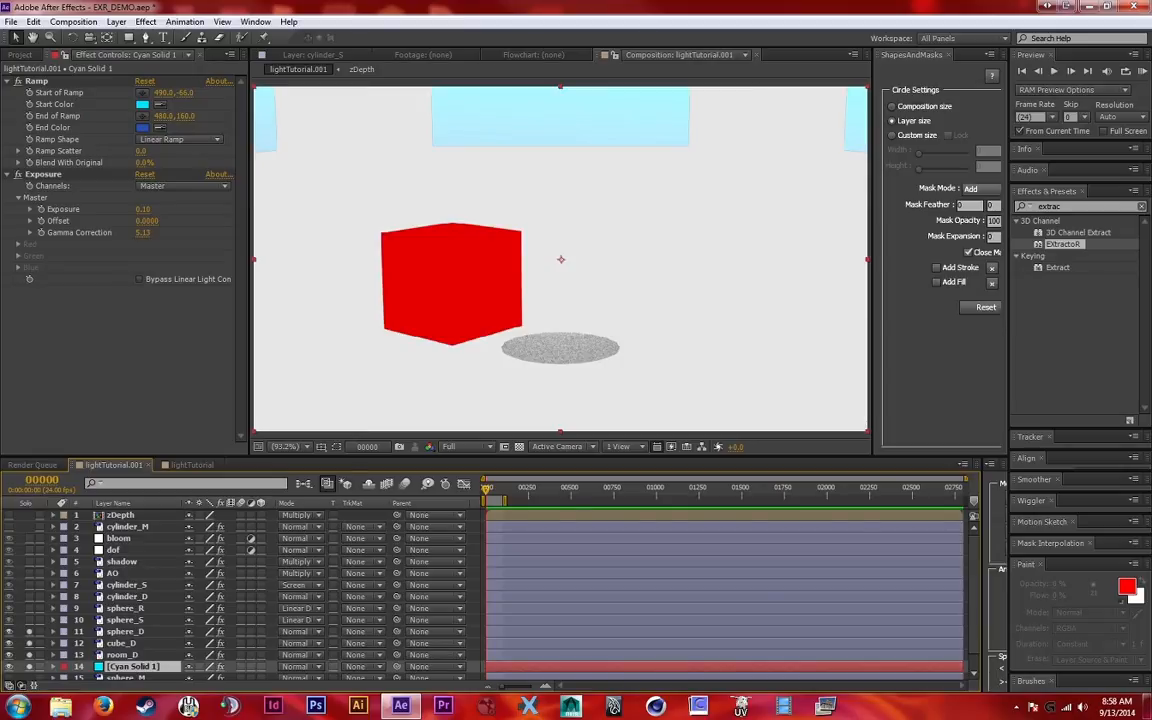
{"action": "left_click", "coordinate": [29, 632]}
{"action": "left_click", "coordinate": [29, 596]}
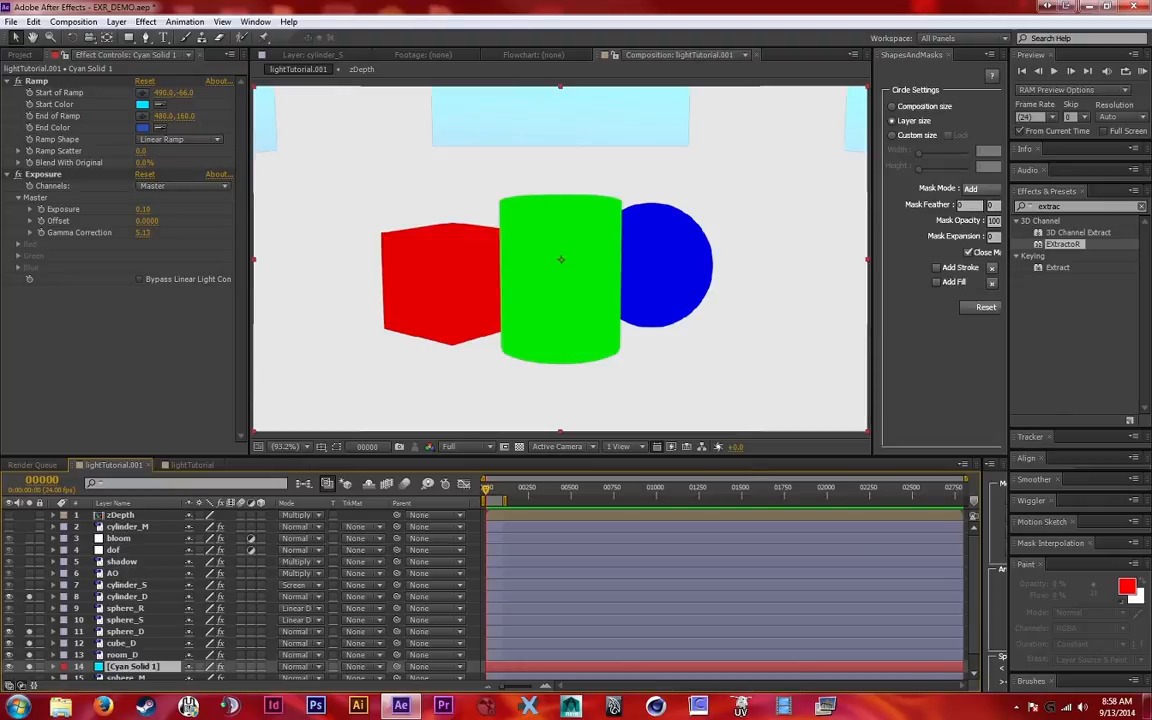
{"action": "left_click", "coordinate": [29, 620]}
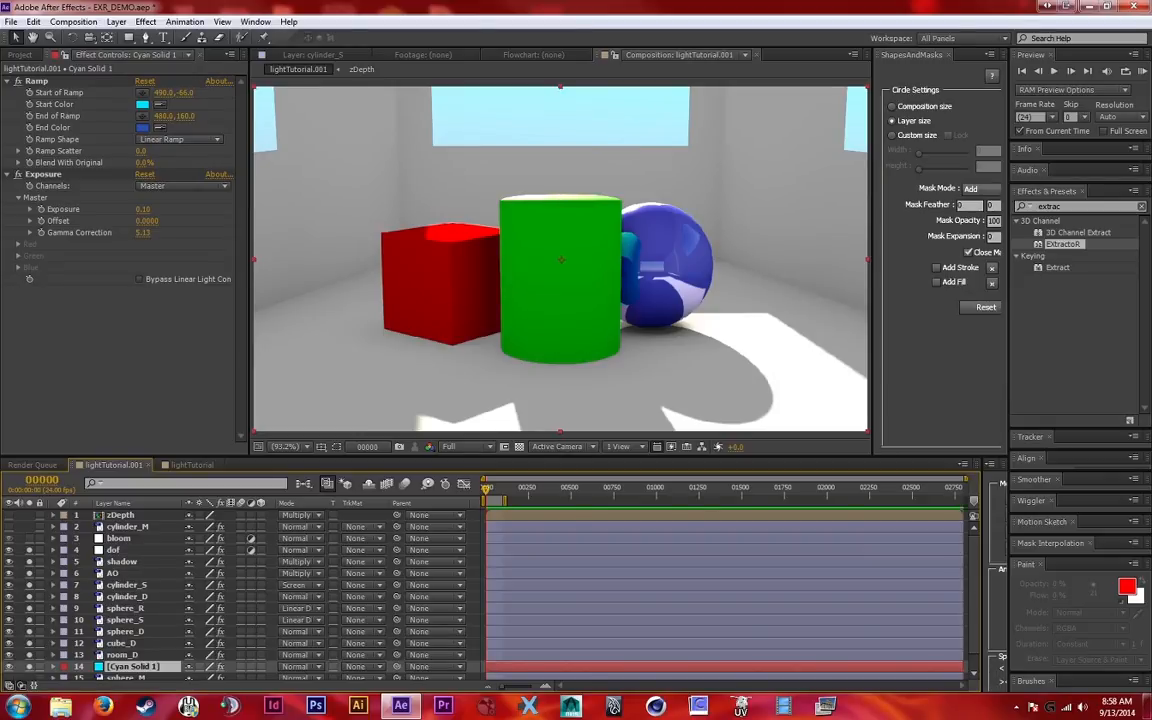
Examine the dof layer's Camera Lens Blur settings and the zDepth precomp that serves as its blur map
{"action": "left_click", "coordinate": [114, 550]}
{"action": "left_click", "coordinate": [29, 538]}
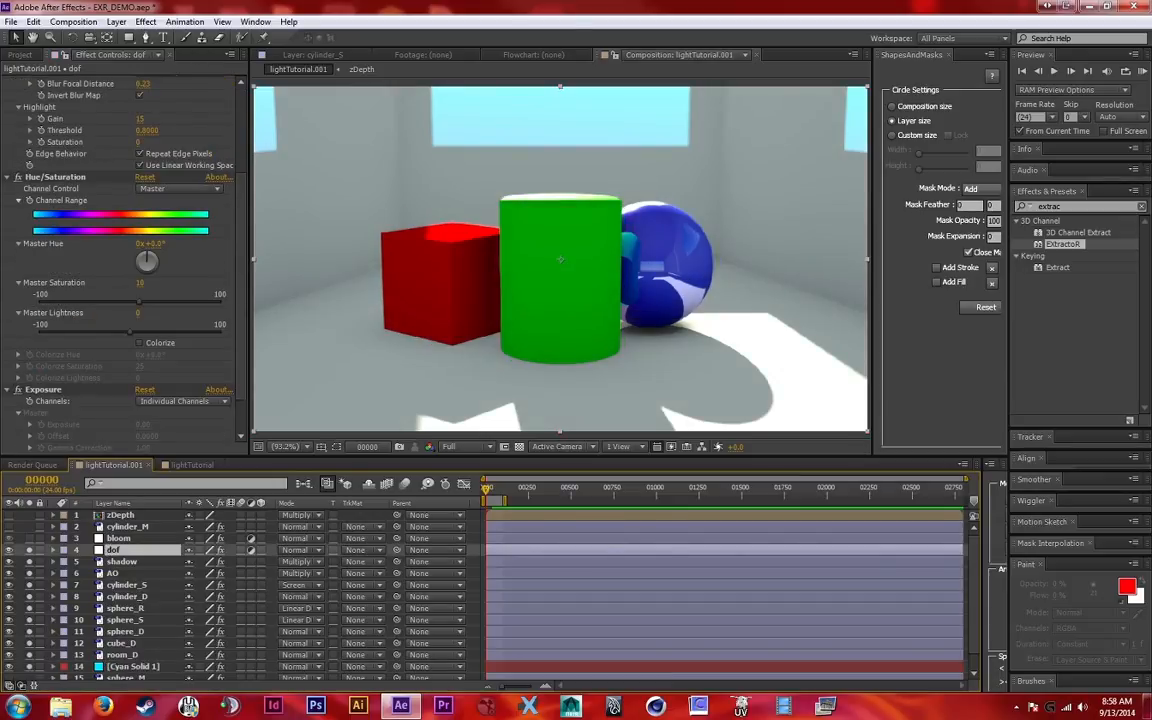
{"action": "scroll", "coordinate": [120, 260], "scroll_direction": "up", "scroll_amount": 3}
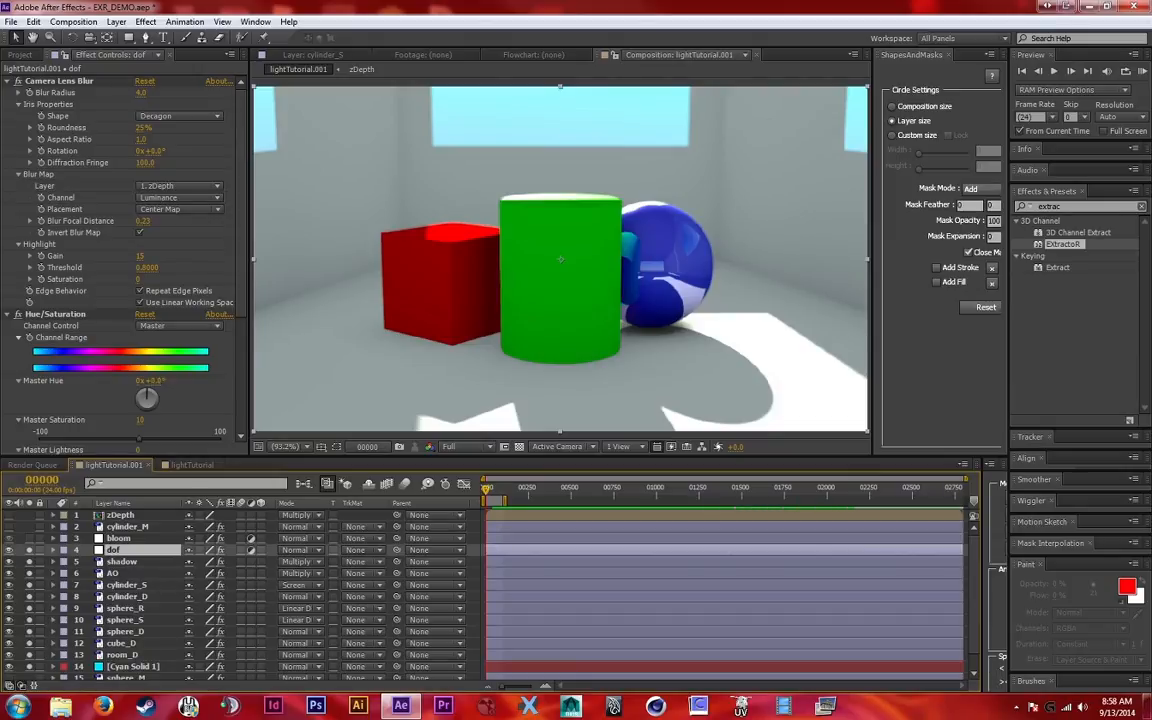
{"action": "double_click", "coordinate": [120, 515]}
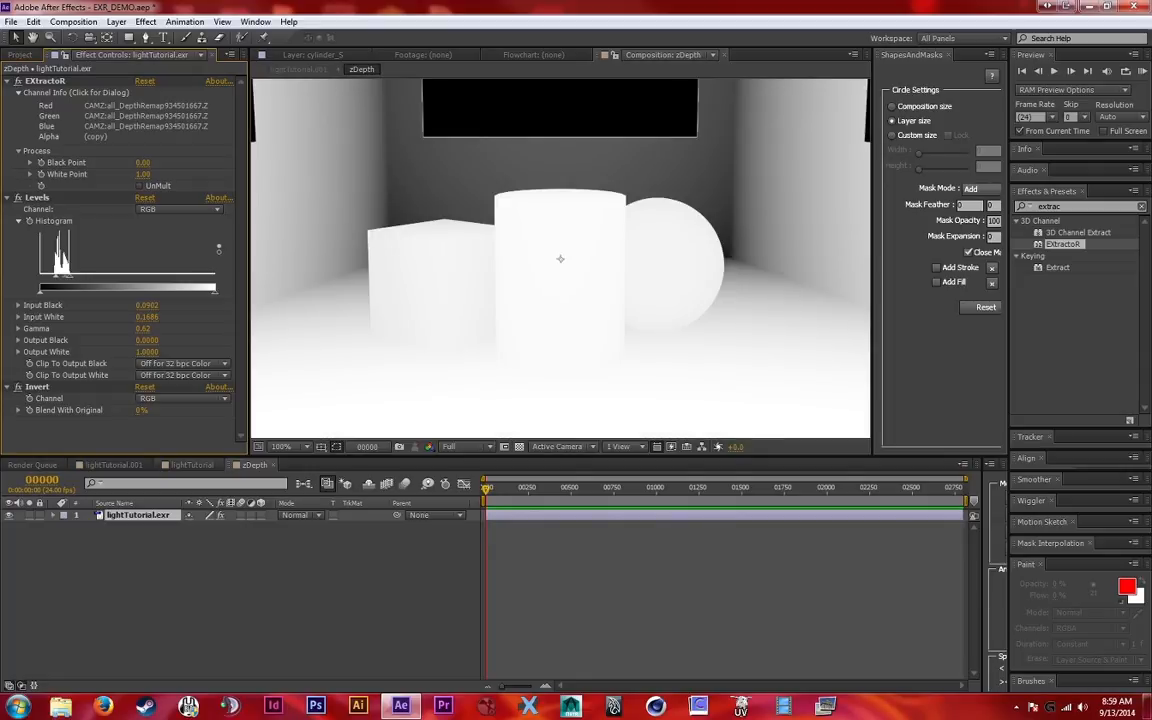
{"action": "left_click", "coordinate": [113, 465]}
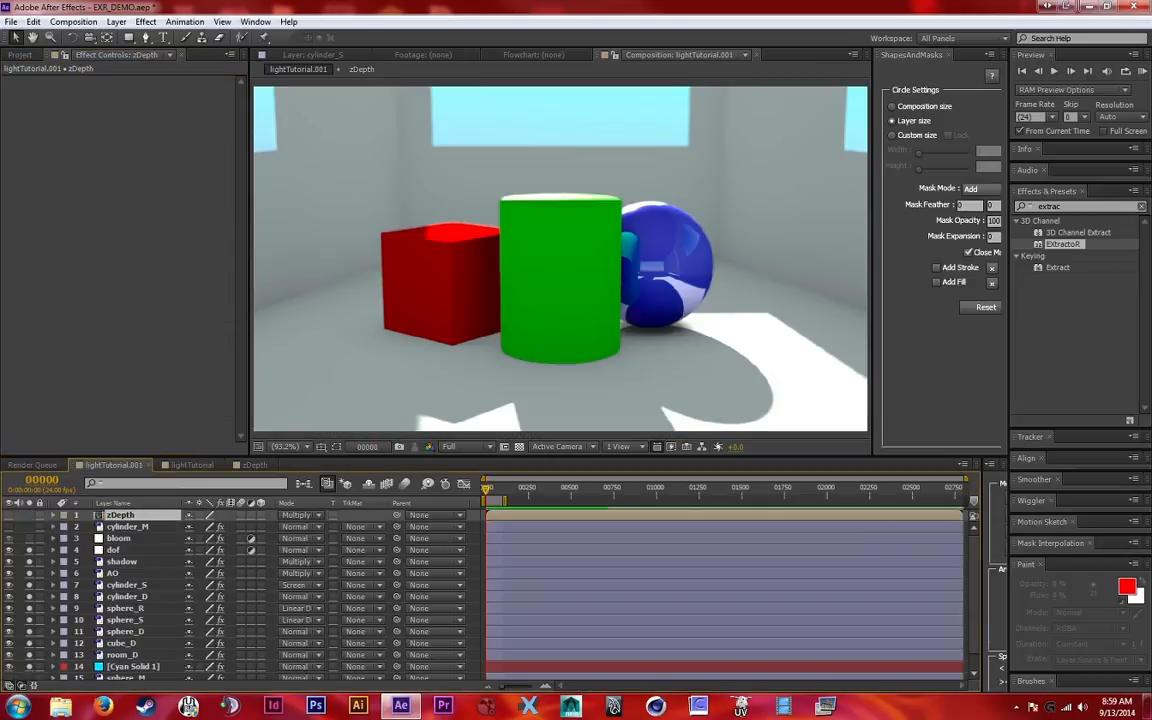
{"action": "left_click", "coordinate": [114, 550]}
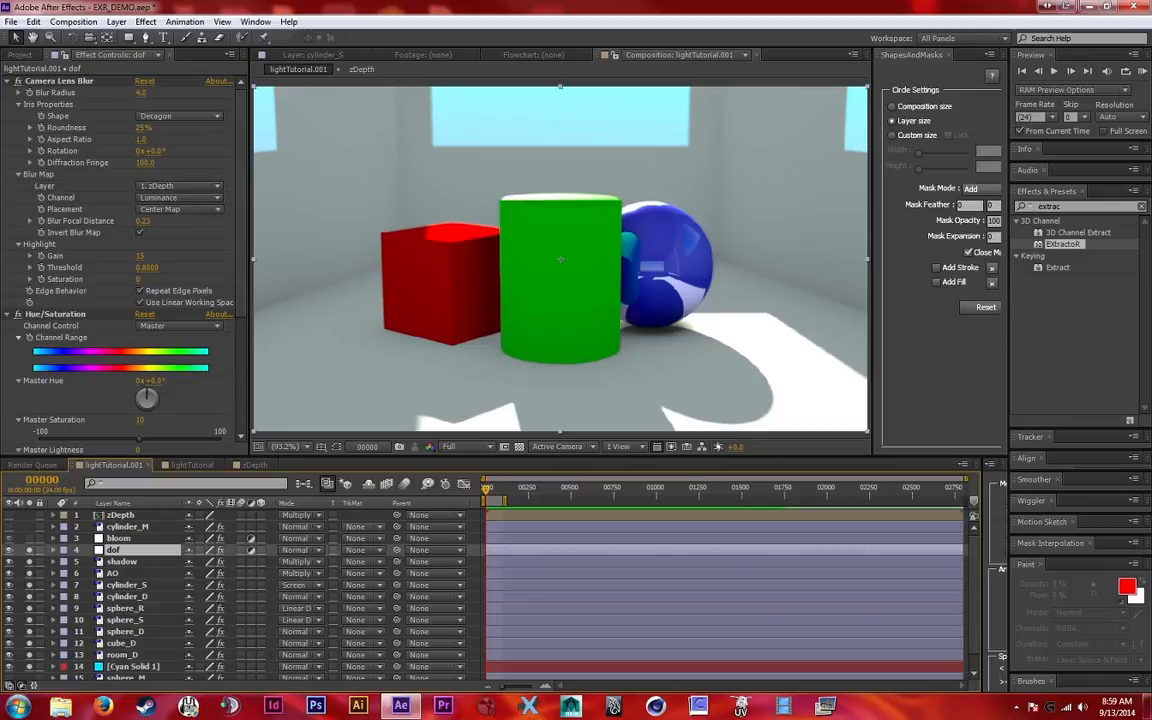
{"action": "left_click", "coordinate": [120, 515]}
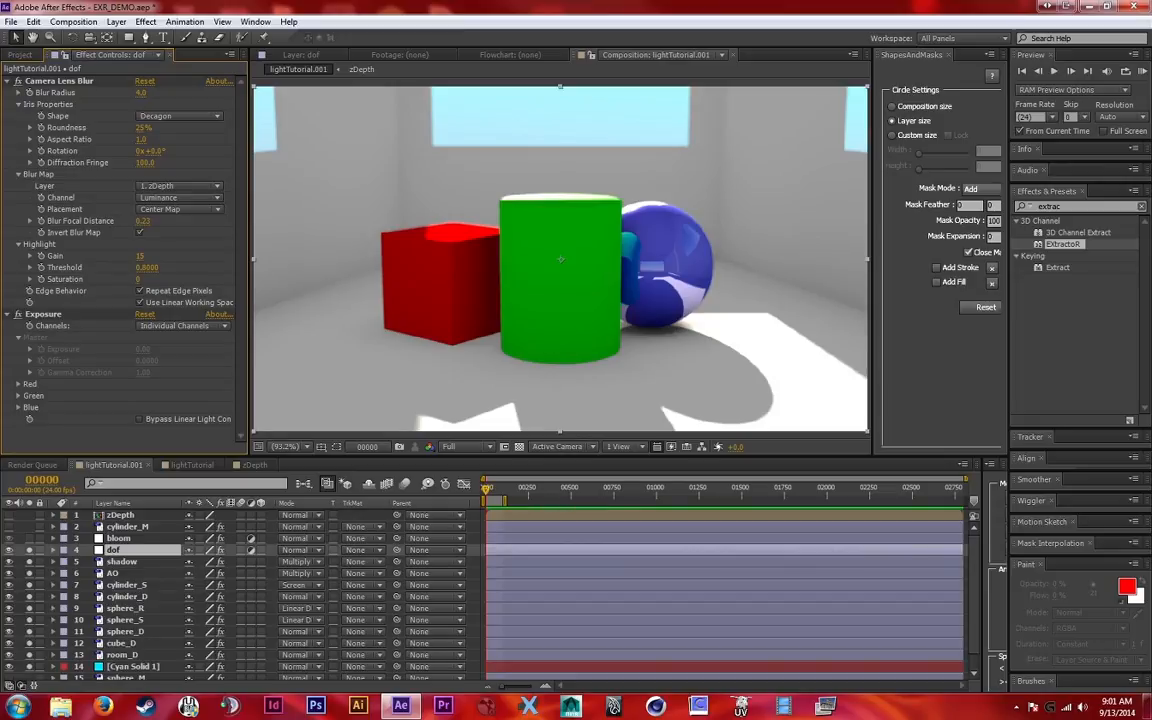
Enable the dof layer's Exposure effect, keep its channels on Individual Channels, and expand the Red settings
{"action": "left_click", "coordinate": [17, 314]}
{"action": "left_click", "coordinate": [180, 325]}
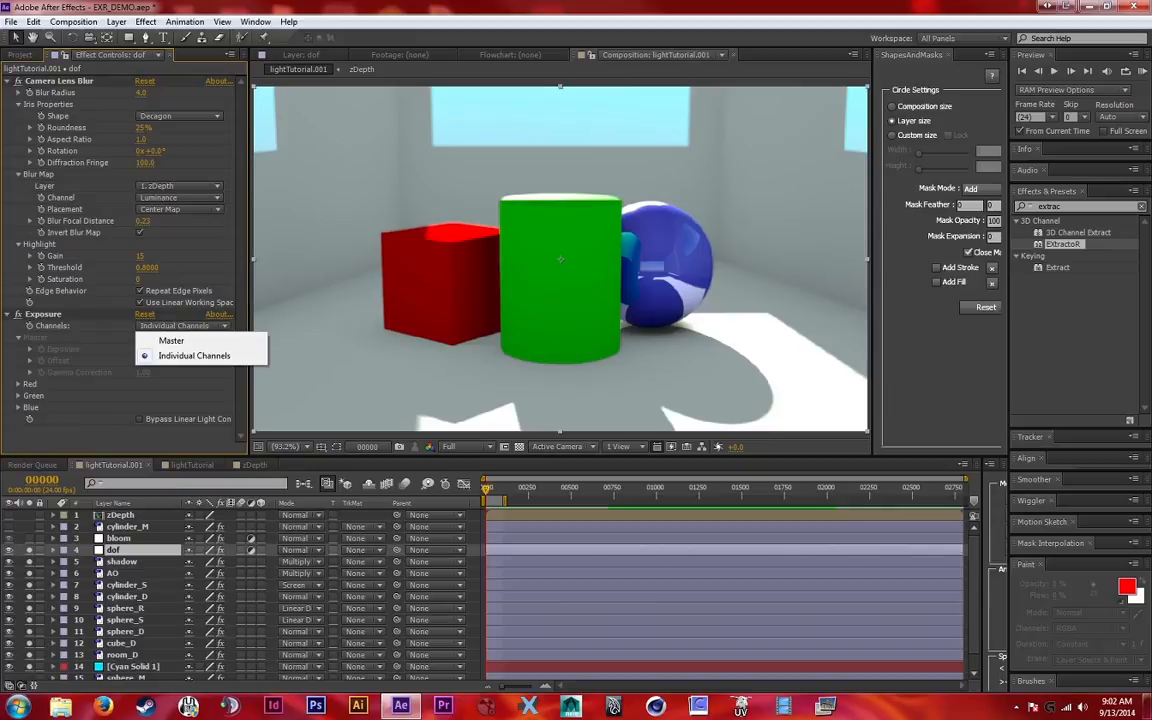
{"action": "left_click", "coordinate": [195, 357]}
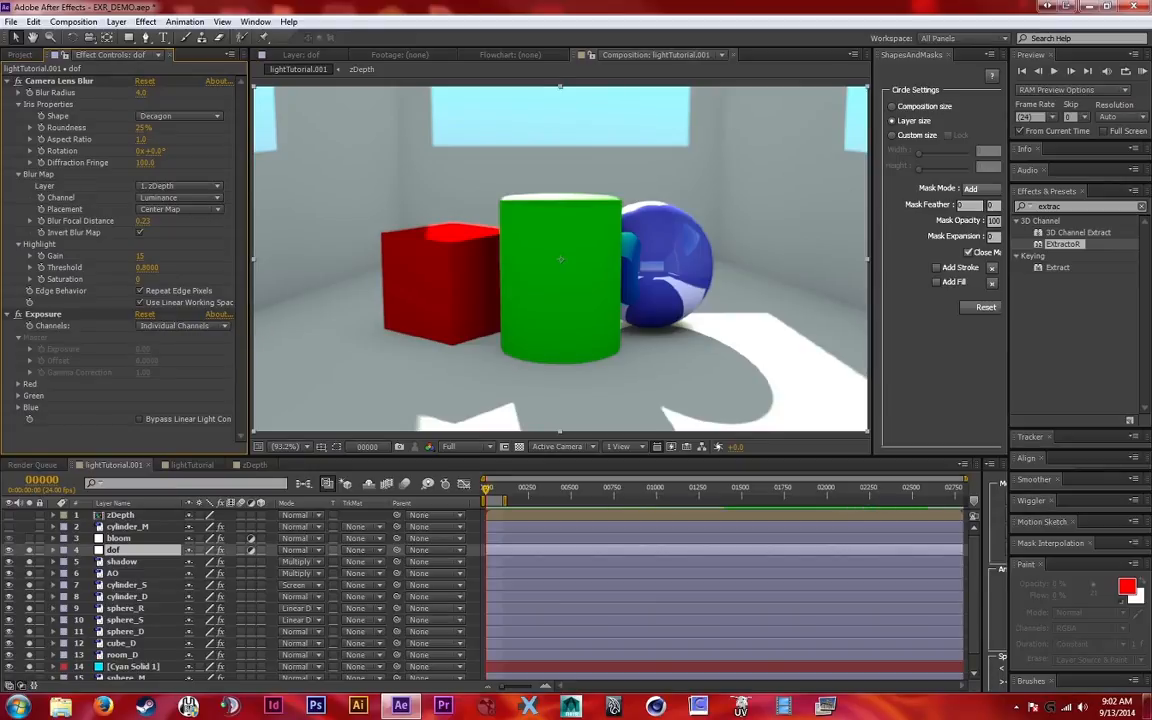
{"action": "left_click", "coordinate": [18, 384]}
{"action": "scroll", "coordinate": [120, 260], "scroll_direction": "down", "scroll_amount": 1}
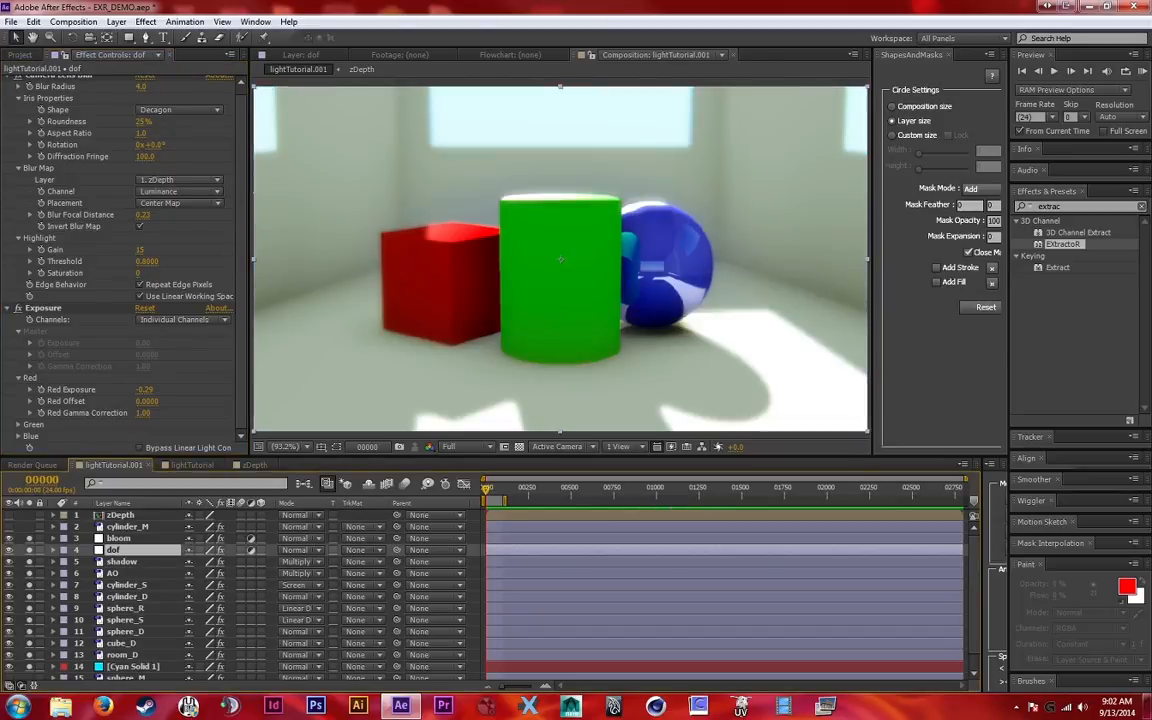
Select the bloom layer to show its effects, and add the lightTutorial.001 composition to the render queue
{"action": "key", "text": "ctrl+Up"}
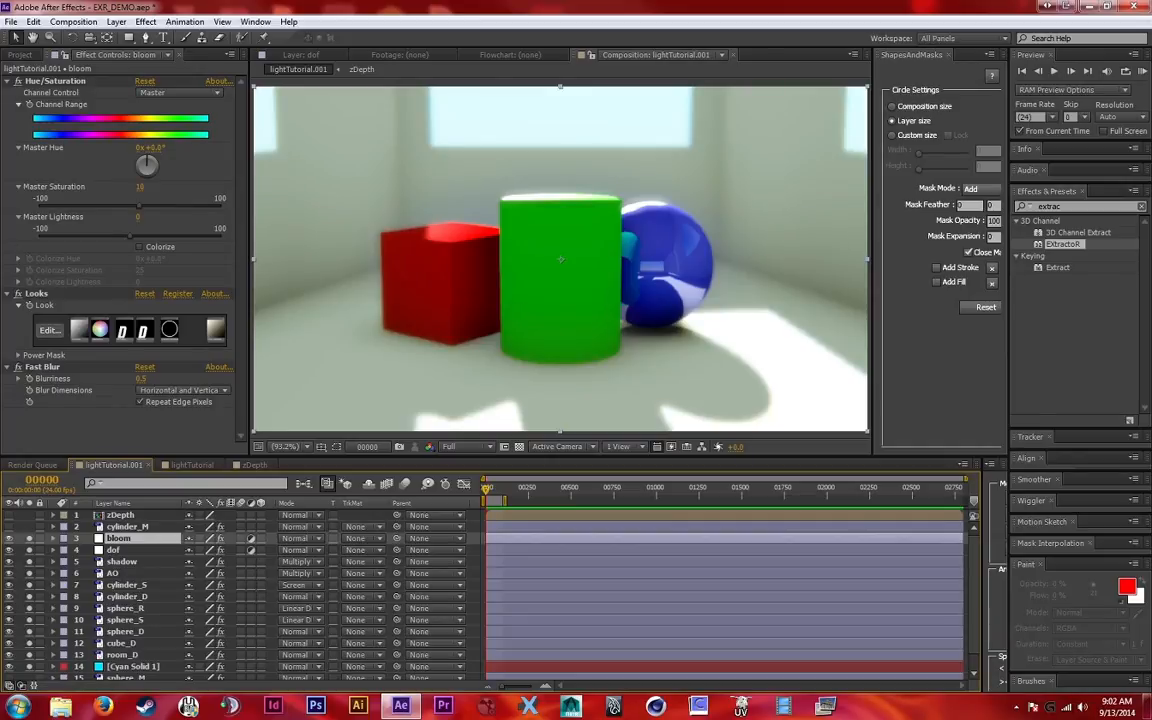
{"action": "key", "text": "ctrl+m"}
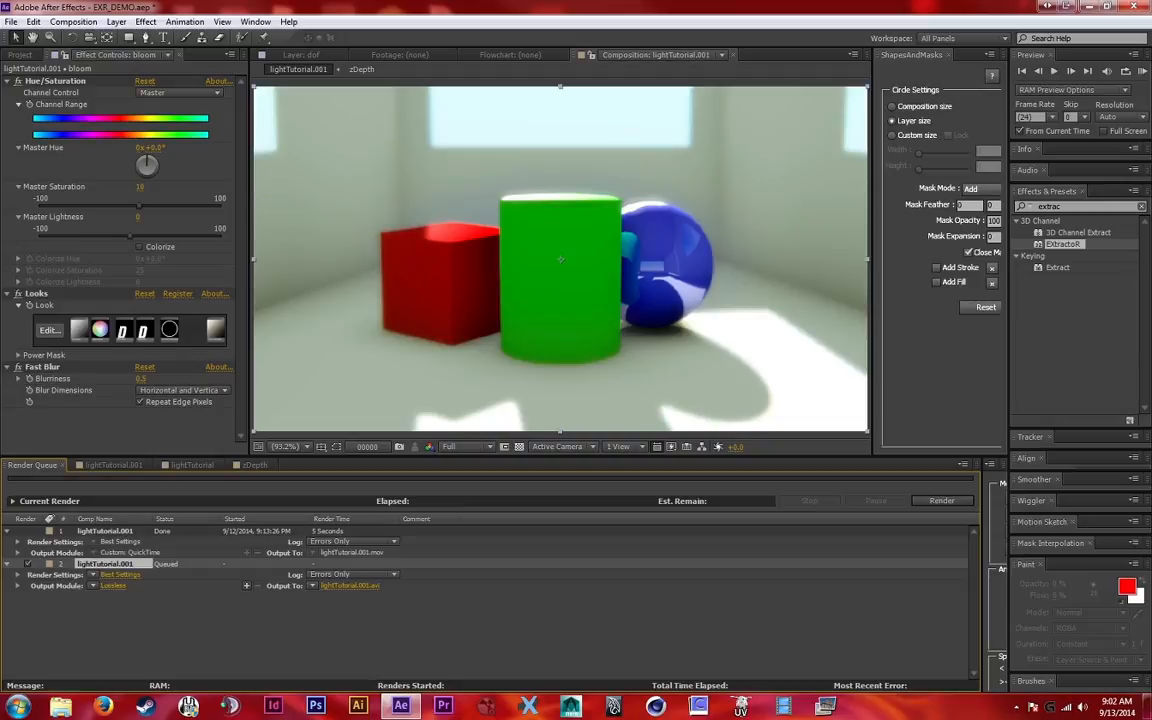